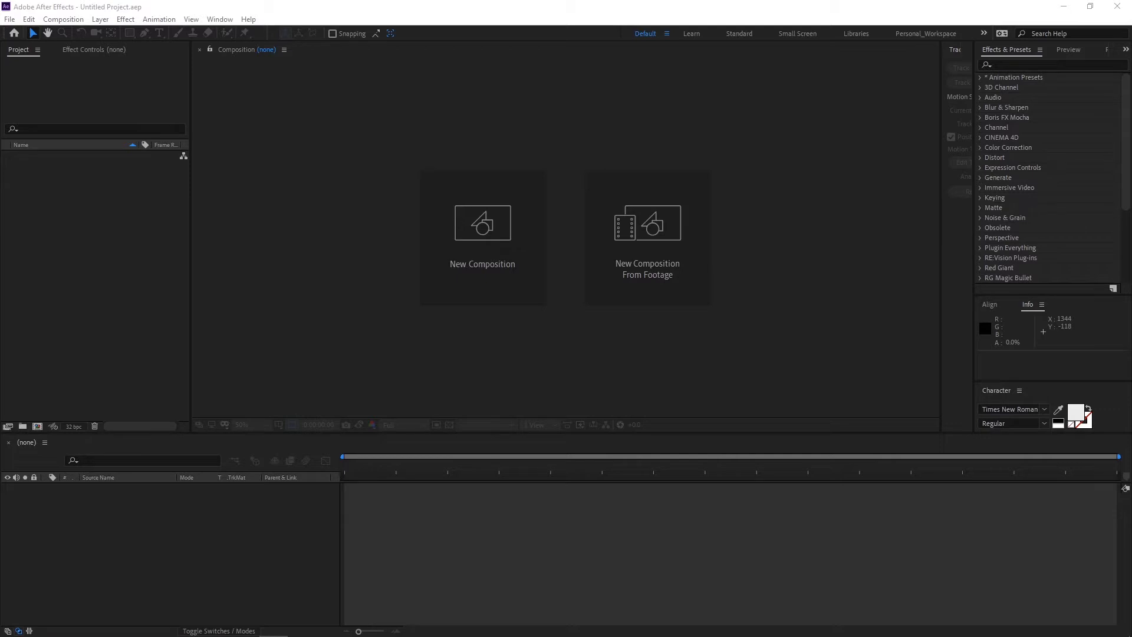
Step: Import all nine media files from the Videos folder and create a composition from 20201019_152939.mp4
click(121, 4)
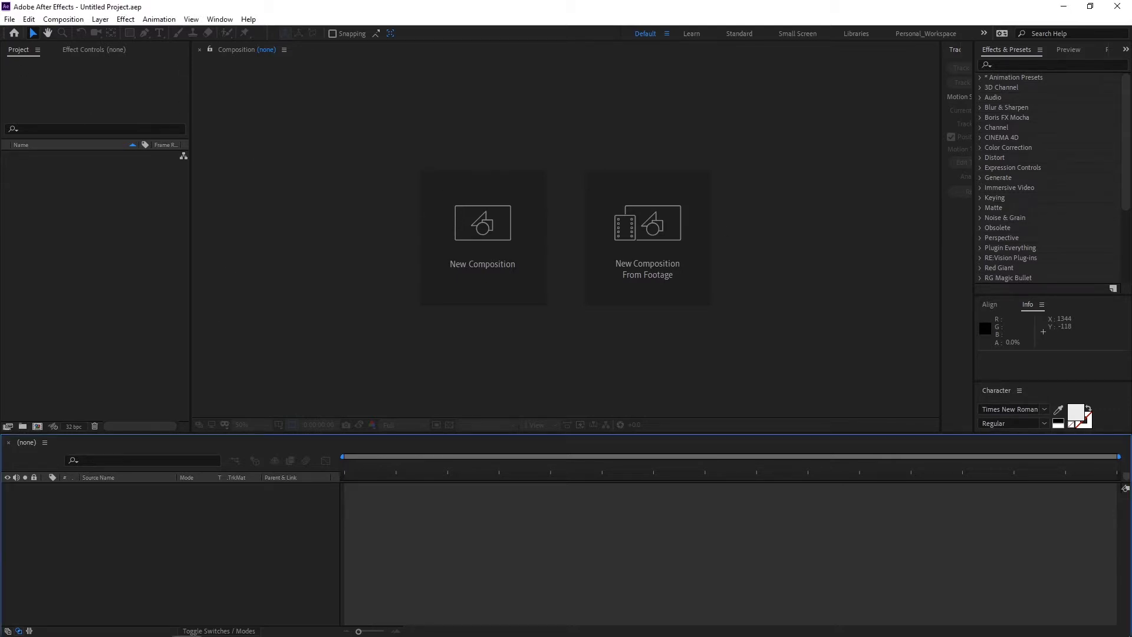
drag(1131, 155, 503, 107)
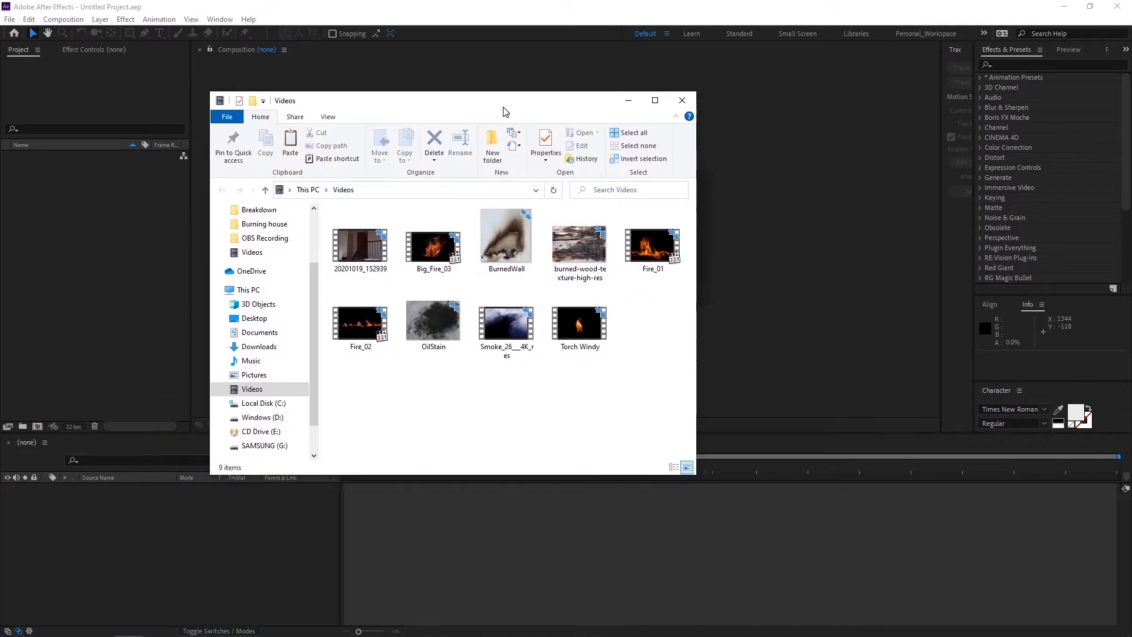
drag(646, 384, 368, 267)
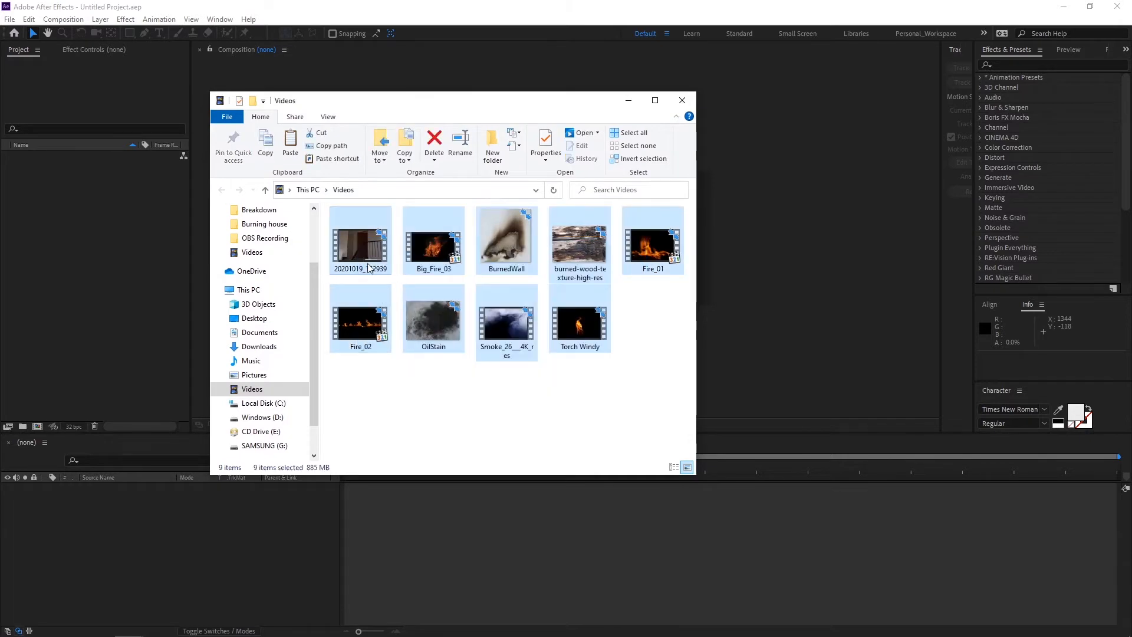
drag(81, 238, 59, 234)
drag(104, 290, 104, 290)
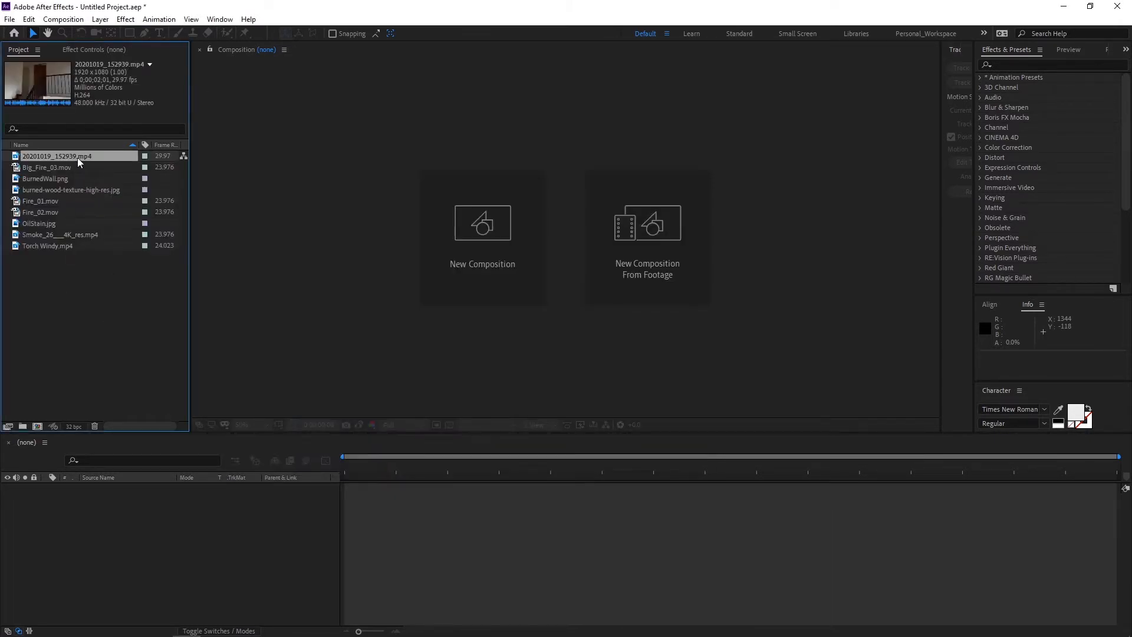
drag(76, 158, 38, 423)
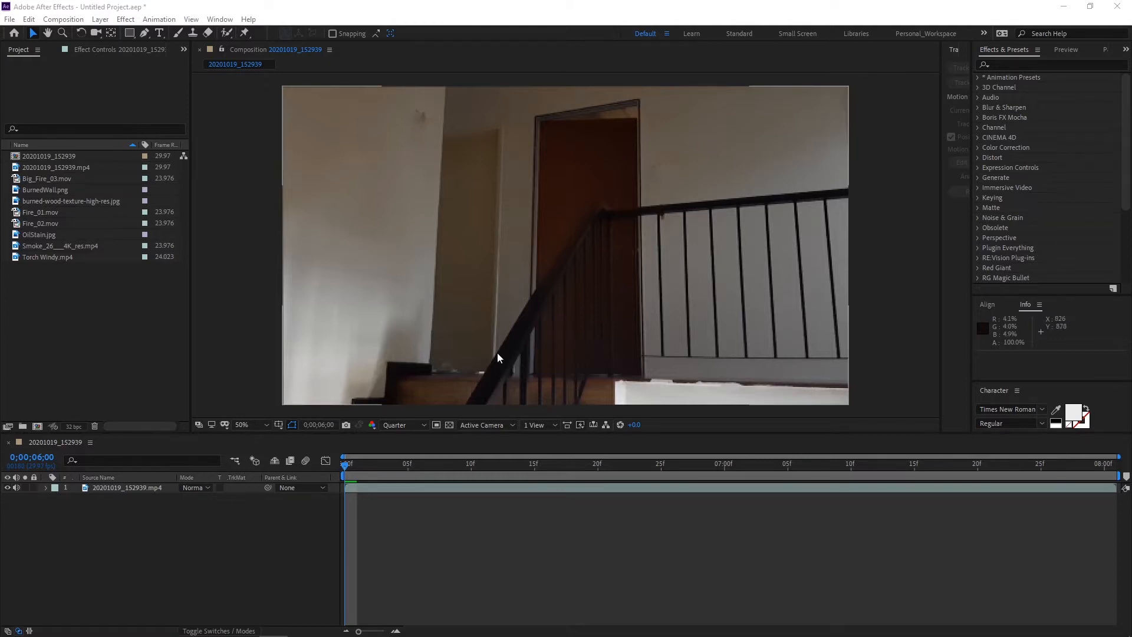
Step: Add Fire_02.mov above the staircase footage and make it a 3D layer
click(33, 211)
click(35, 223)
drag(33, 220, 125, 487)
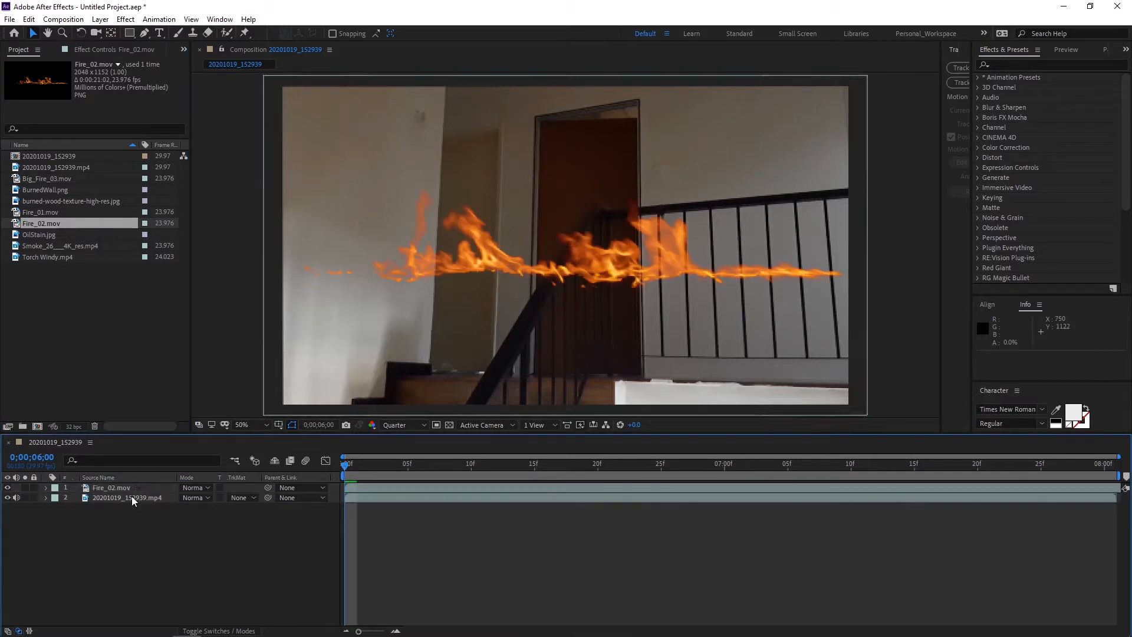
key(F4)
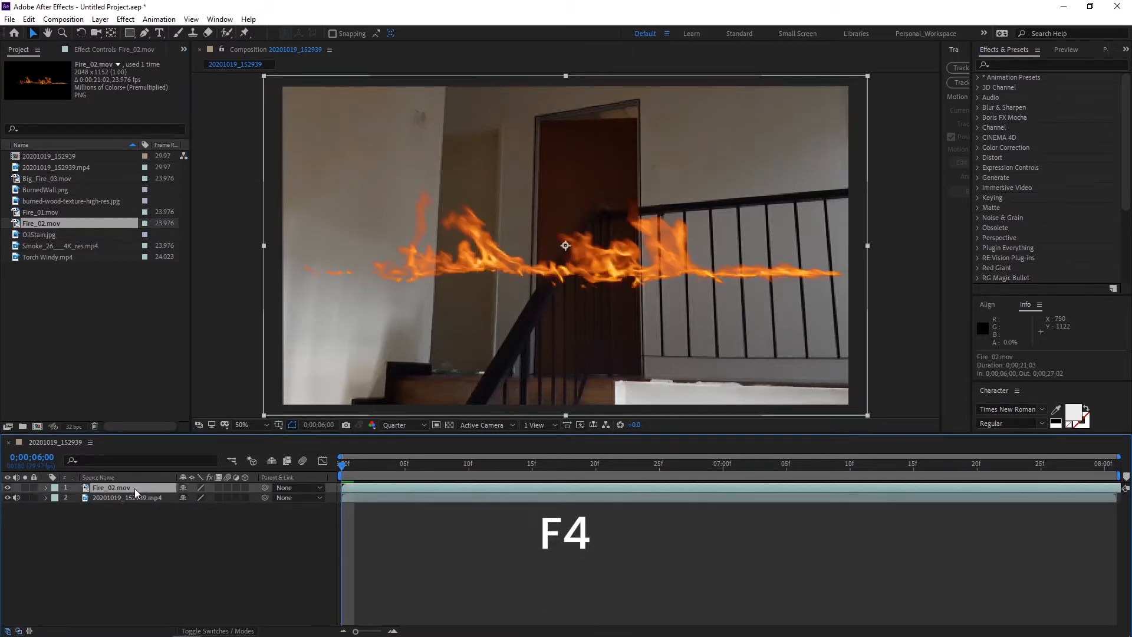
click(245, 486)
Step: Push Fire_02.mov back to a Z position of about 2280, turn its Z orientation to 170° and place it along the door frame's top edge
drag(565, 245, 551, 256)
drag(644, 327, 624, 366)
key(w)
drag(624, 366, 656, 232)
key(ctrl+z)
key(r)
drag(183, 500, 311, 498)
key(ctrl+z)
key(v)
drag(724, 348, 628, 315)
drag(568, 298, 582, 271)
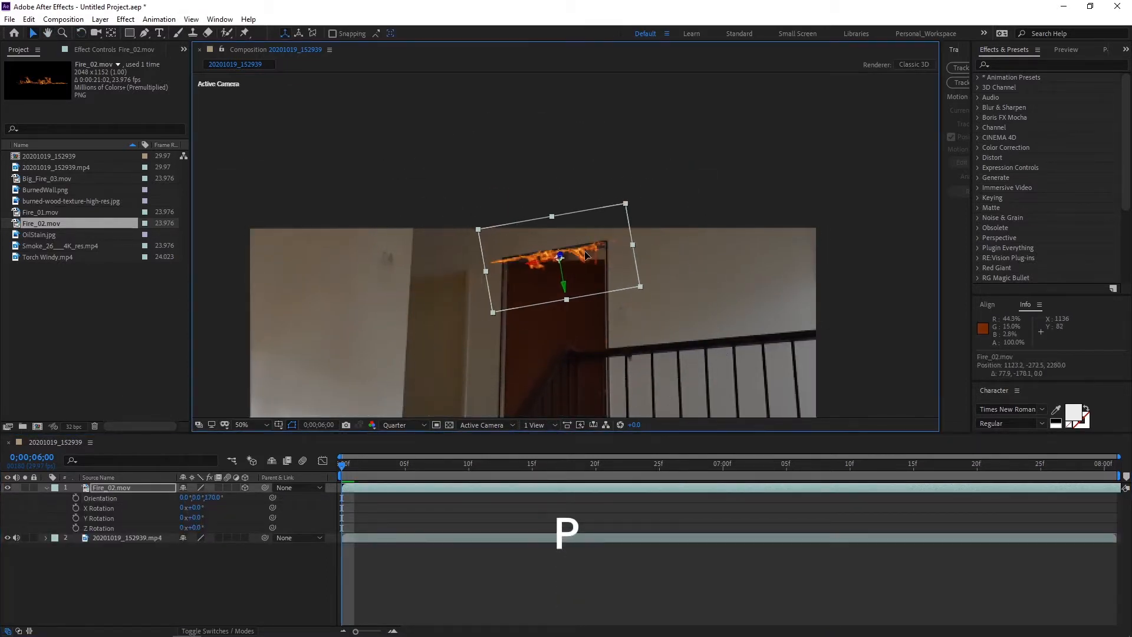
Step: Flip Fire_02.mov horizontally and shift it to about 1053, -269 so it lines up with the door frame's top edge
click(419, 569)
drag(342, 466, 187, 475)
click(557, 257)
click(418, 569)
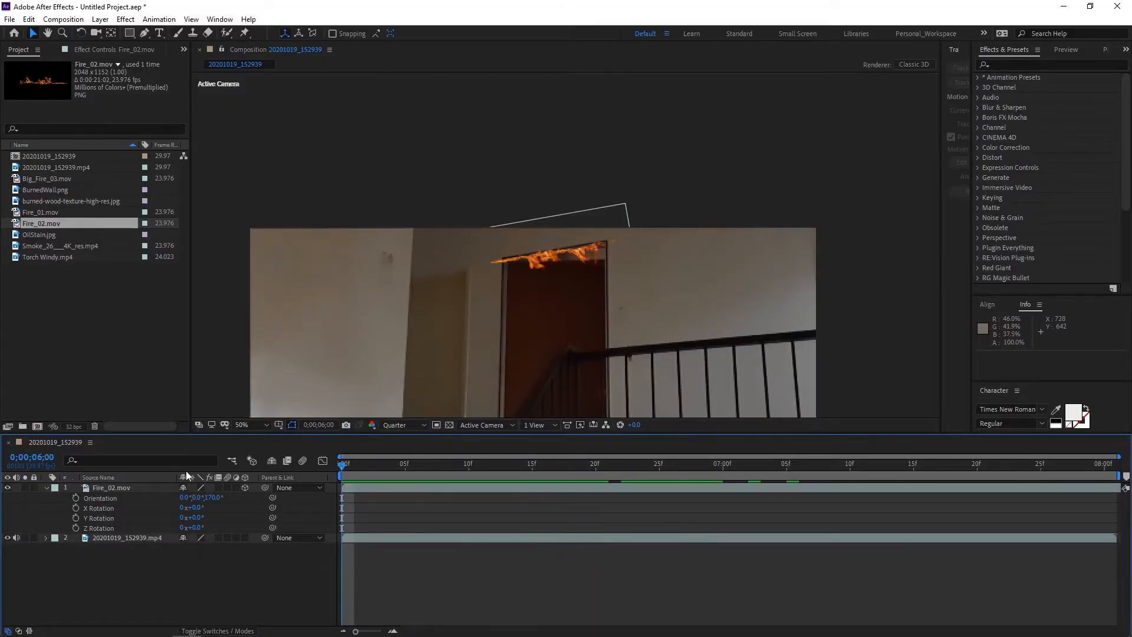
click(587, 260)
right_click(588, 259)
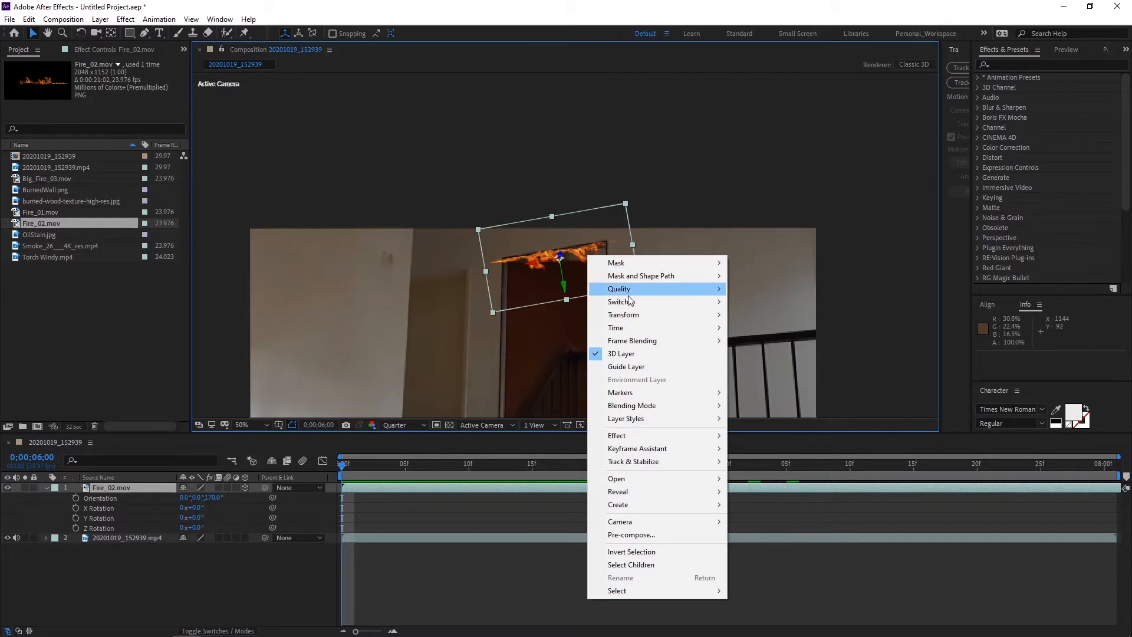
mouse_move(626, 314)
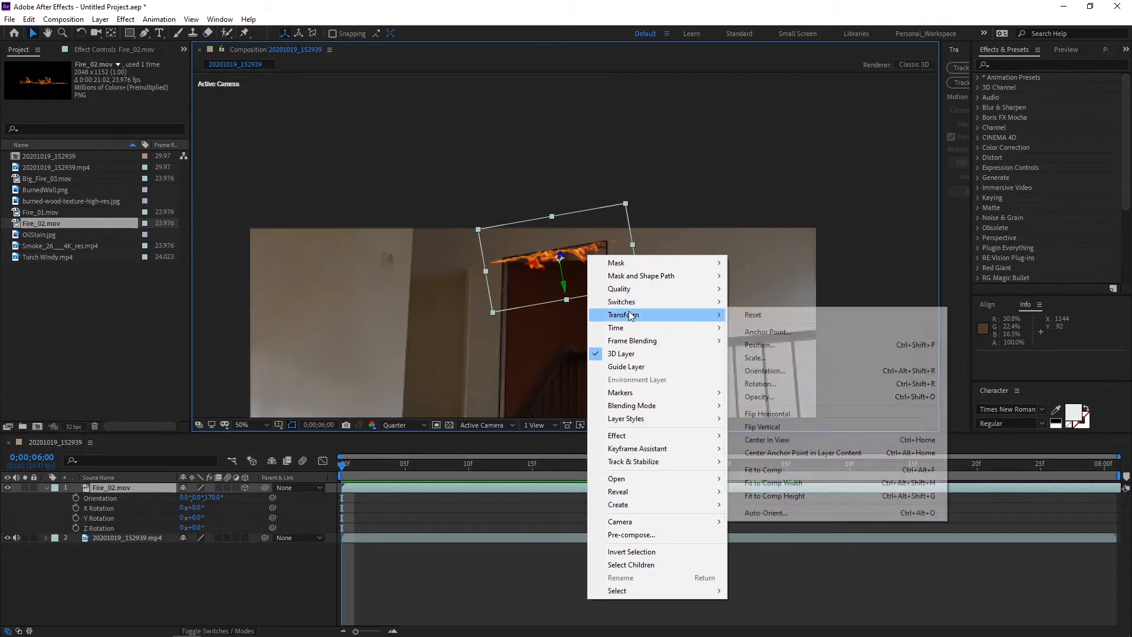
click(790, 414)
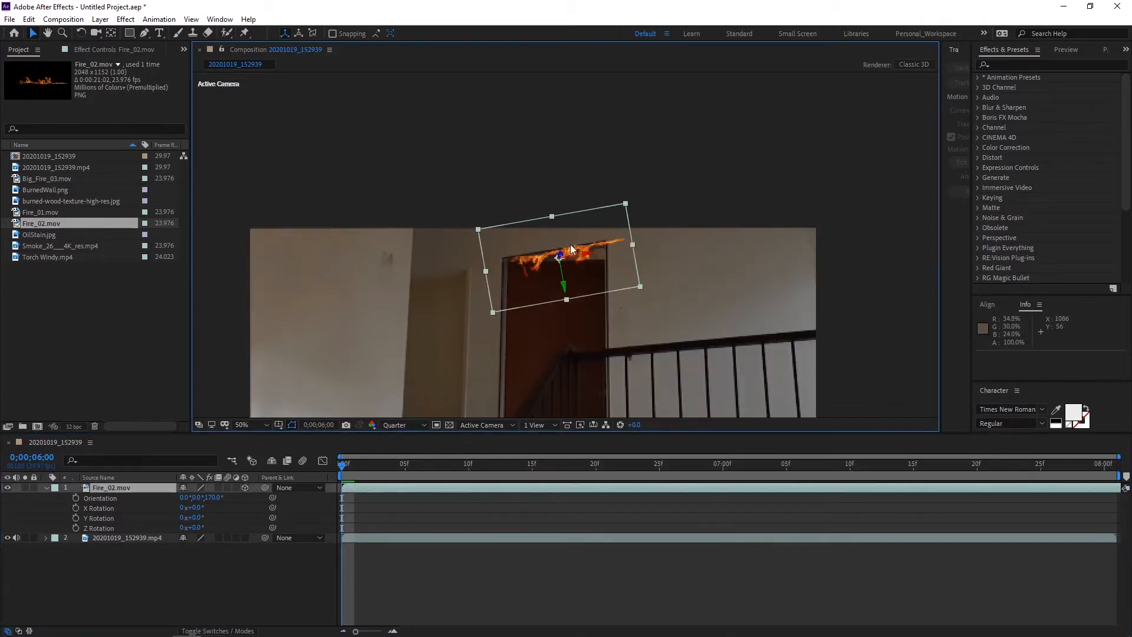
drag(597, 245, 586, 247)
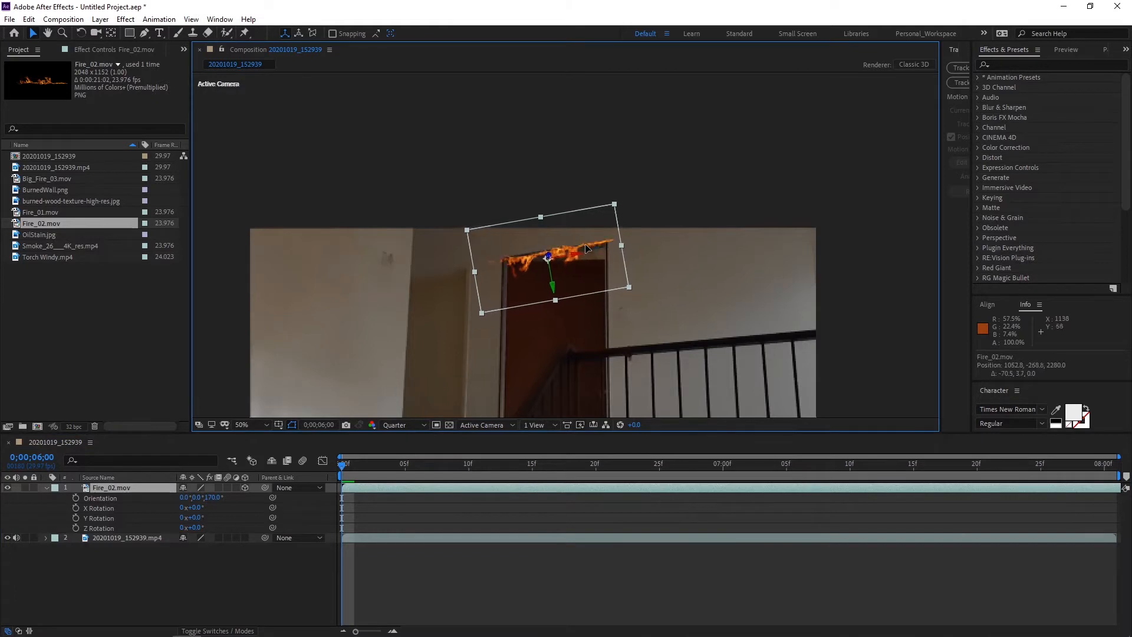
Step: Preview the flipped fire and set the composition's preview resolution to Full
click(482, 568)
mouse_move(342, 463)
mouse_down()
mouse_move(687, 466)
mouse_move(342, 465)
mouse_up()
click(395, 425)
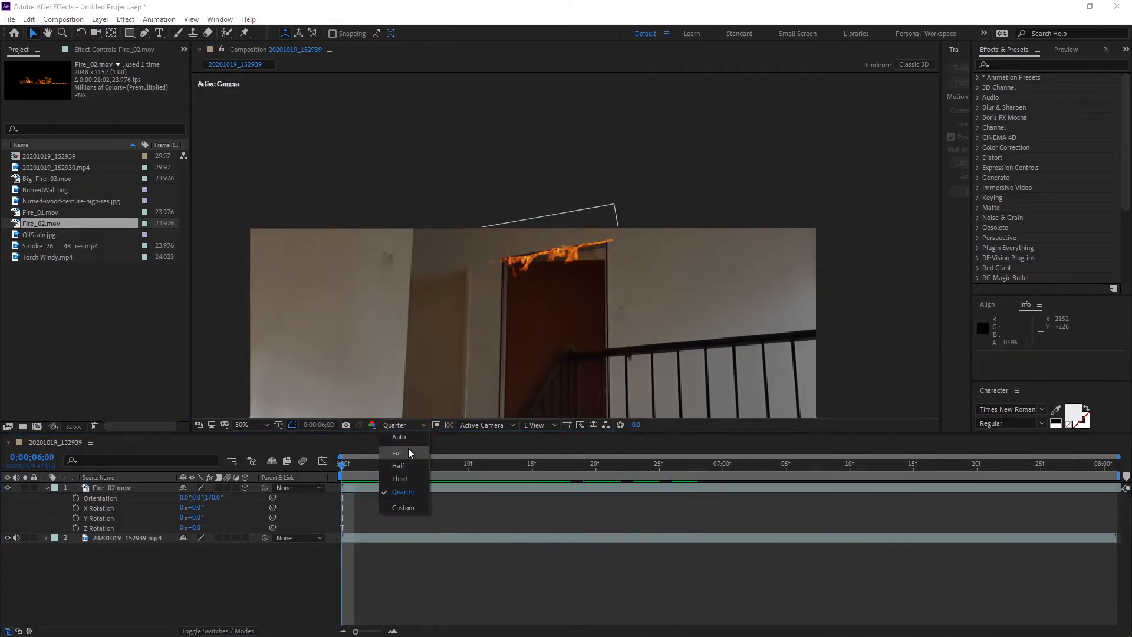
click(408, 451)
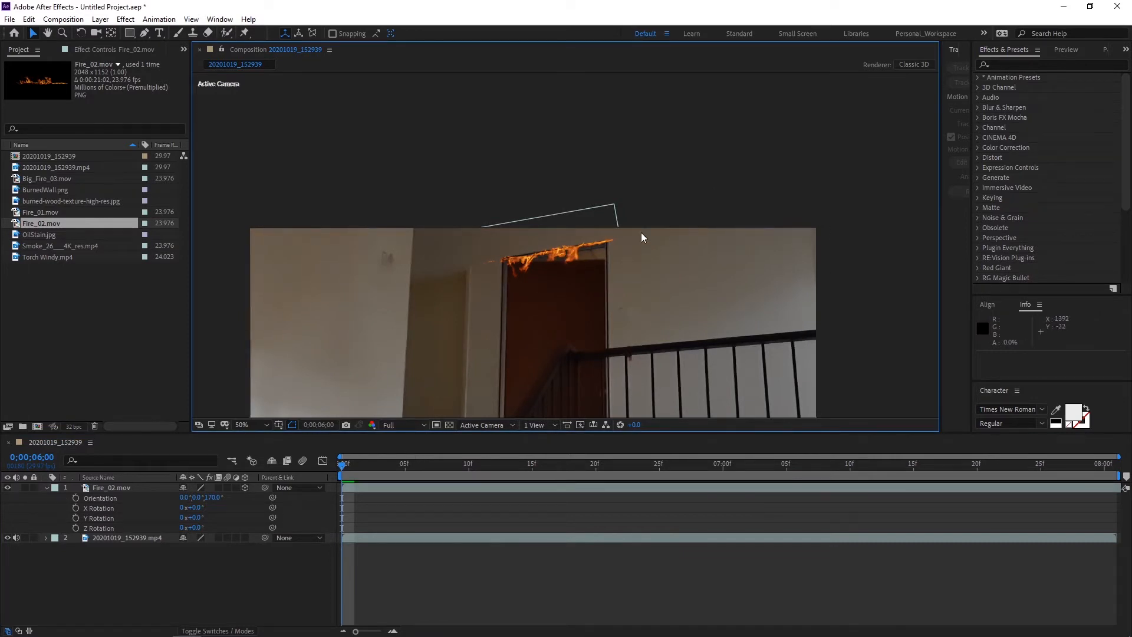
Step: Refine Fire_02.mov with a Z orientation of 172° and move it to about 1066, -278 on the frame's top edge
scroll(583, 270, up, 3)
click(582, 270)
drag(211, 498, 212, 497)
drag(586, 254, 593, 247)
drag(427, 465, 343, 463)
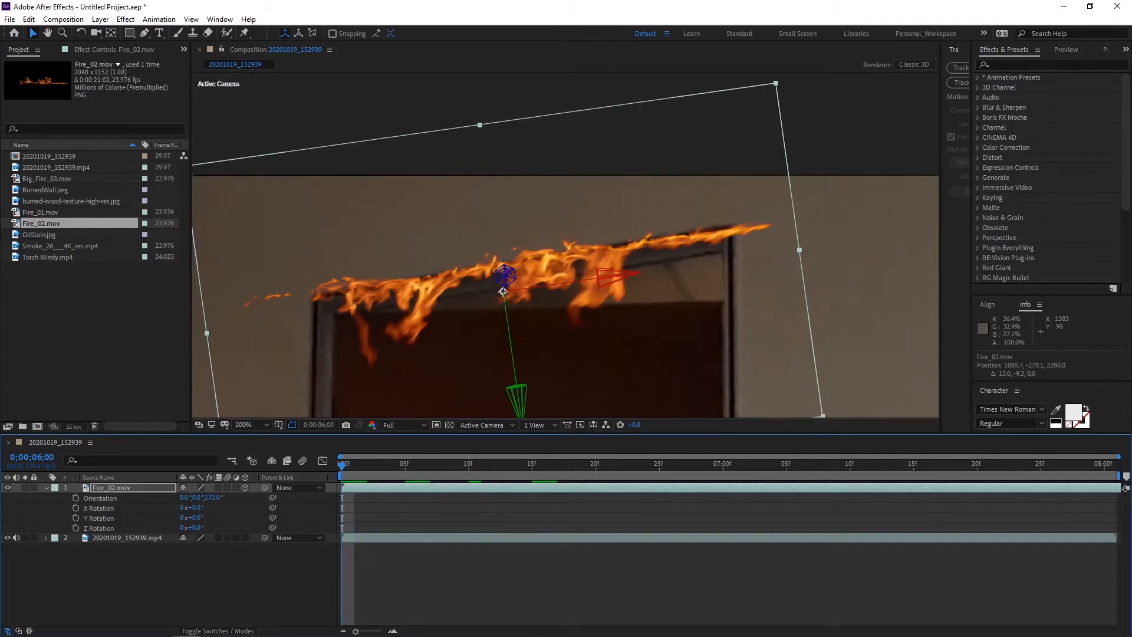
Step: Draw a closed five-point Pen mask on Fire_02.mov around the flames extending past the door frame's upper right corner
key(g)
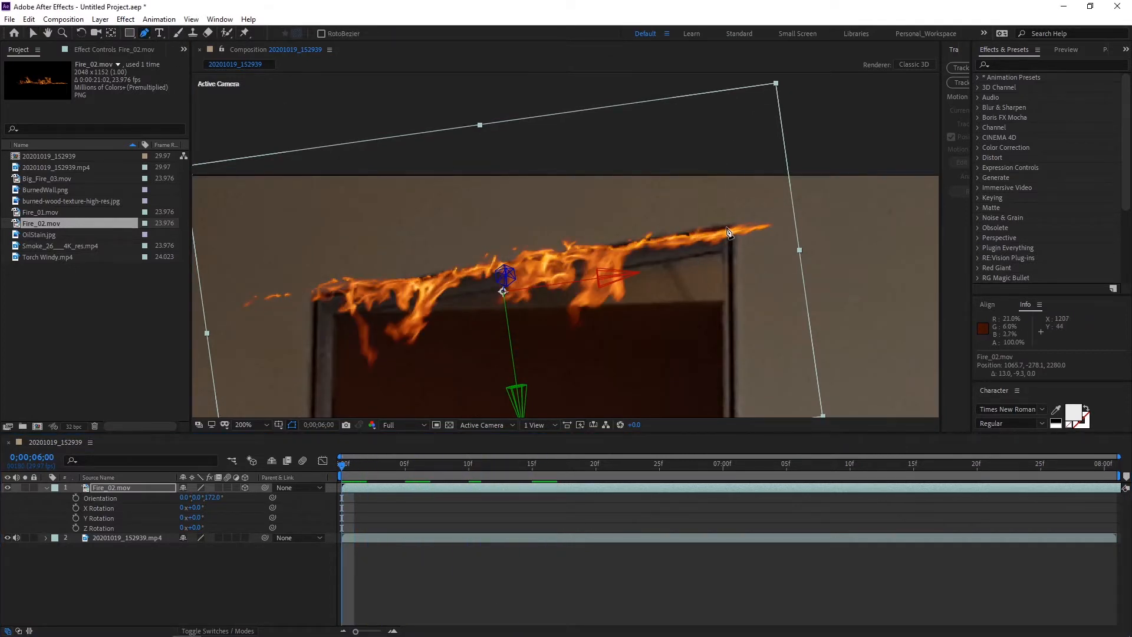
click(725, 227)
click(724, 303)
click(781, 293)
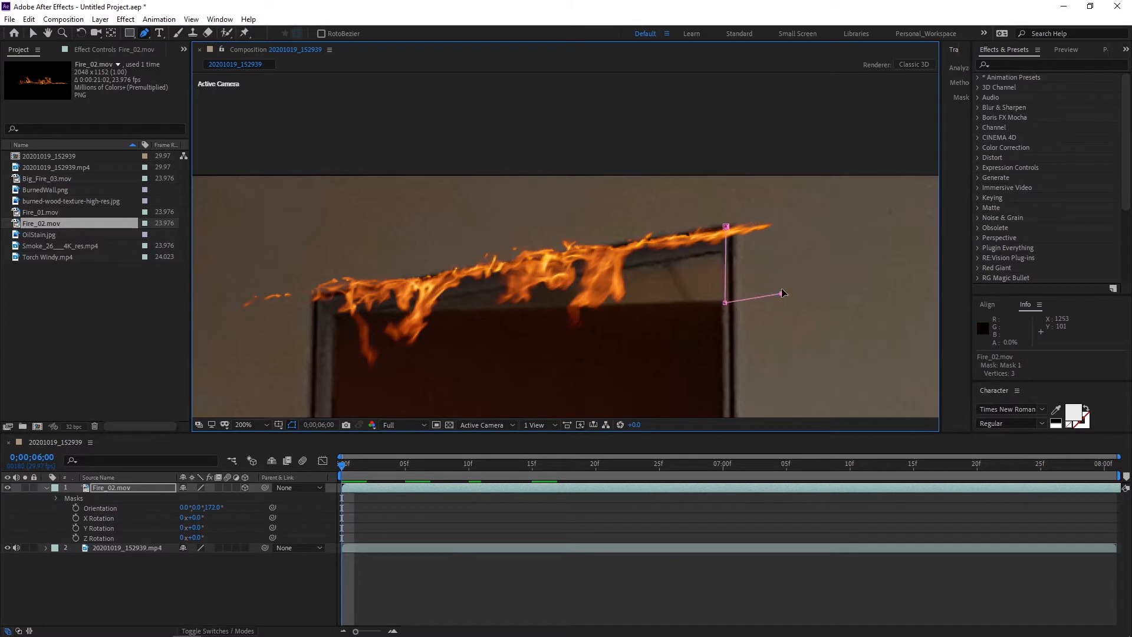
click(780, 187)
click(732, 193)
click(726, 226)
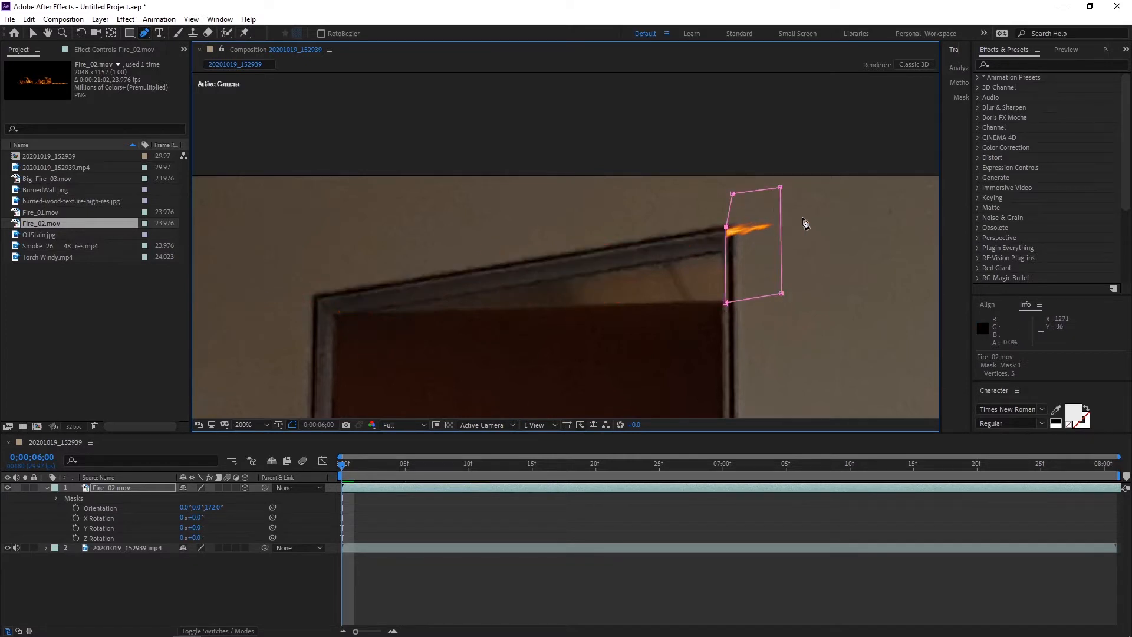
Step: Set Mask 1 on Fire_02.mov to Subtract
click(161, 487)
key(m)
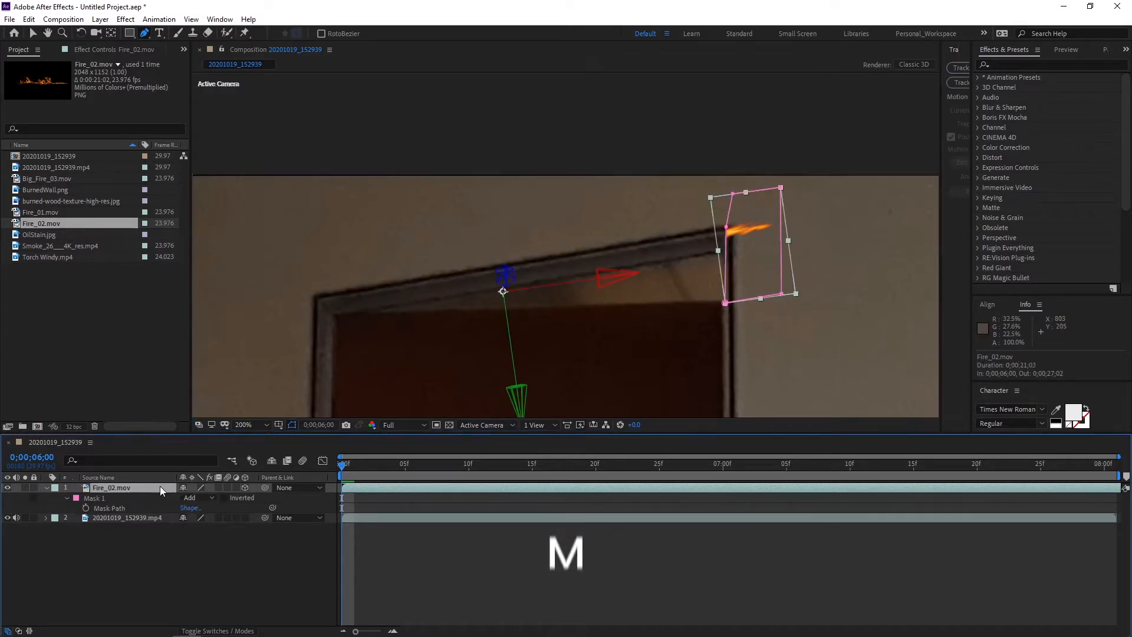
click(163, 499)
click(211, 498)
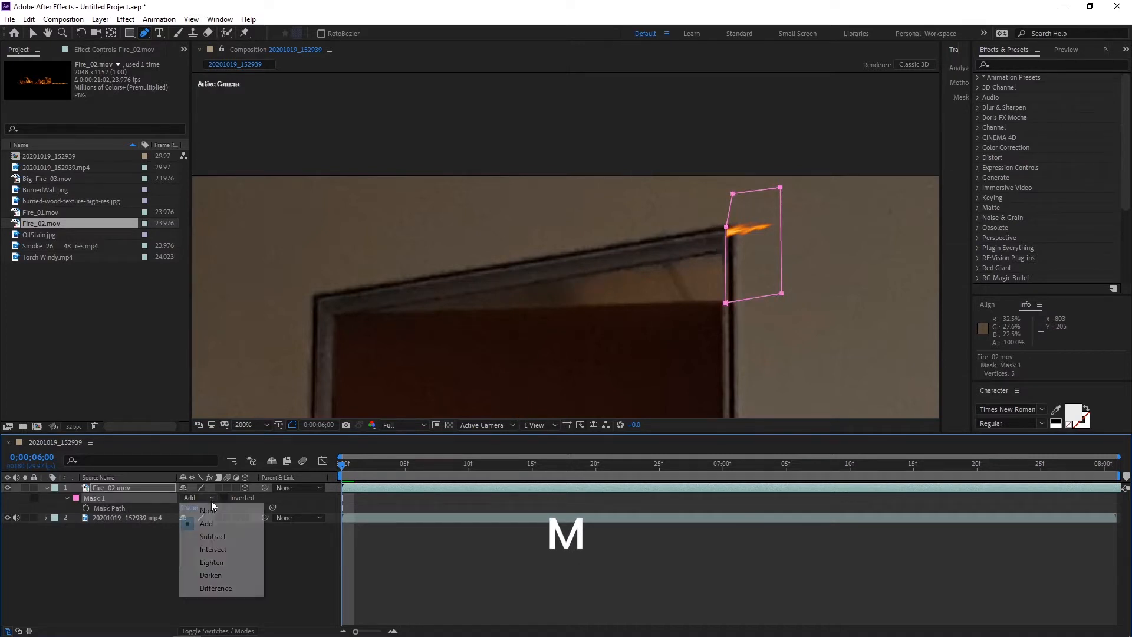
click(231, 540)
Step: Draw a second five-point mask around the flames past the door frame's upper left corner and set it to Subtract
click(129, 487)
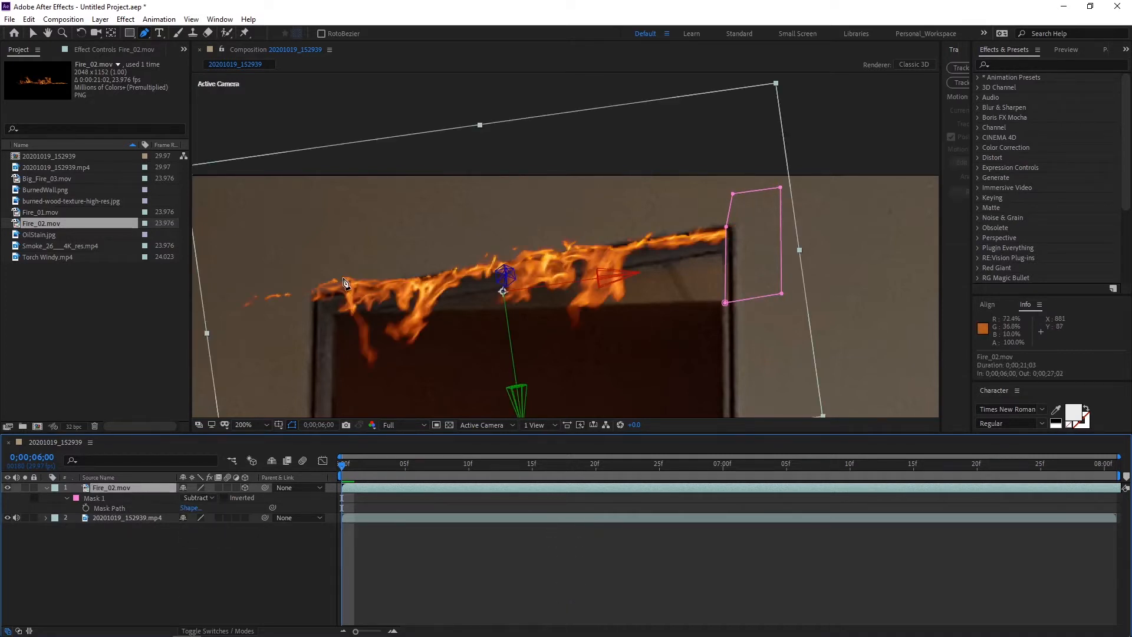
click(313, 291)
click(311, 384)
click(226, 347)
click(229, 266)
click(293, 243)
click(314, 290)
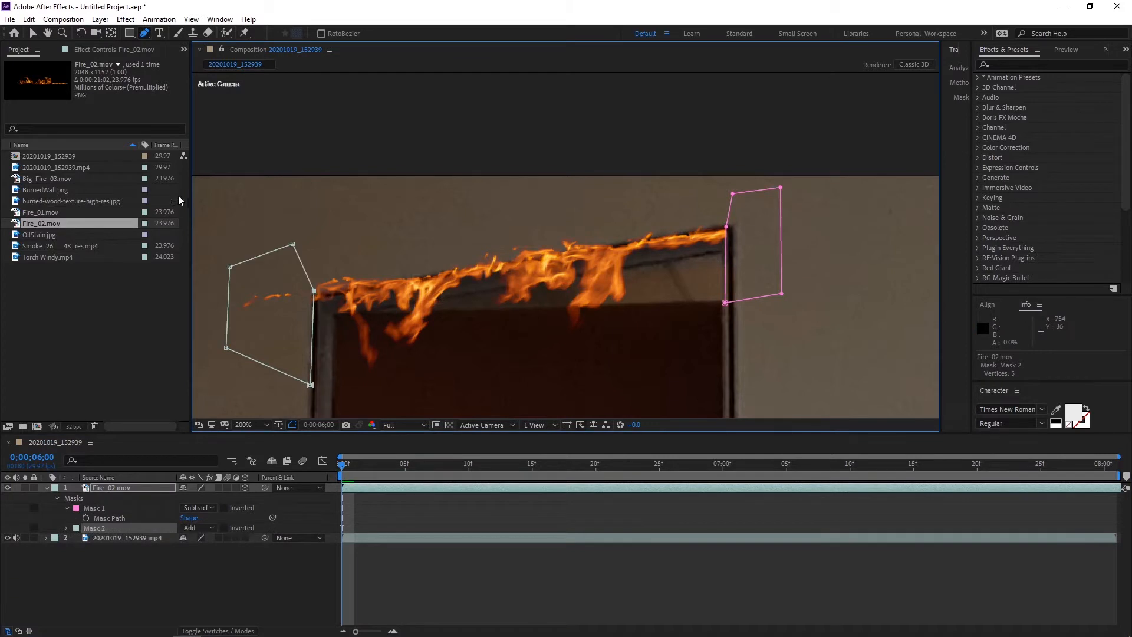
click(202, 528)
click(212, 565)
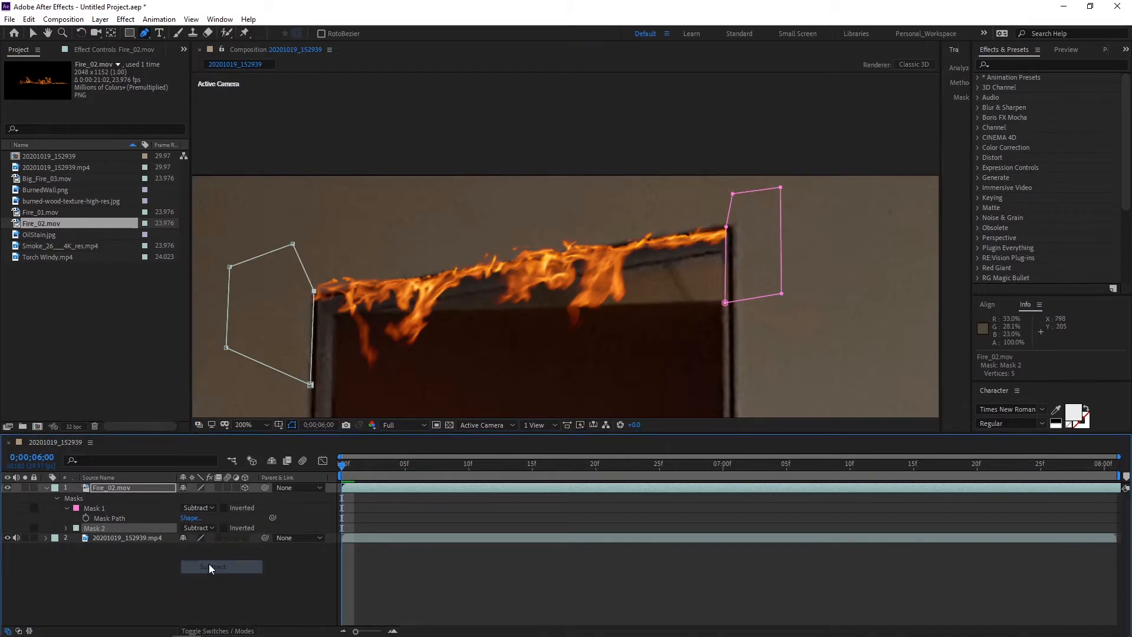
Step: Set the feather of both Fire_02.mov masks to 15 pixels
key(v)
key(m)
key(f)
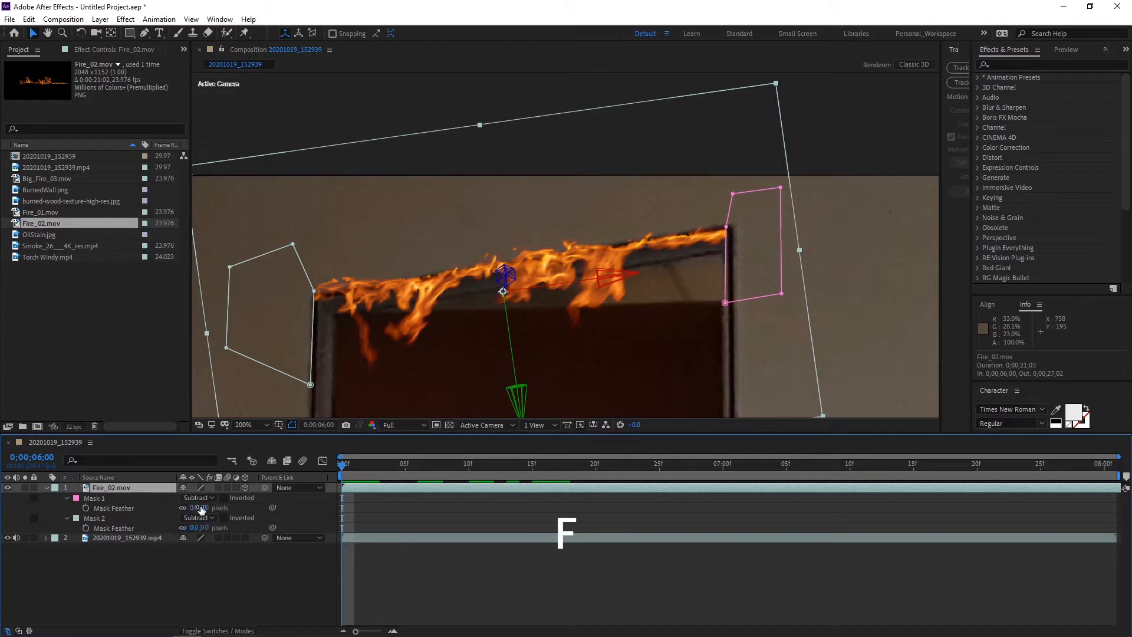
click(206, 507)
text(15)
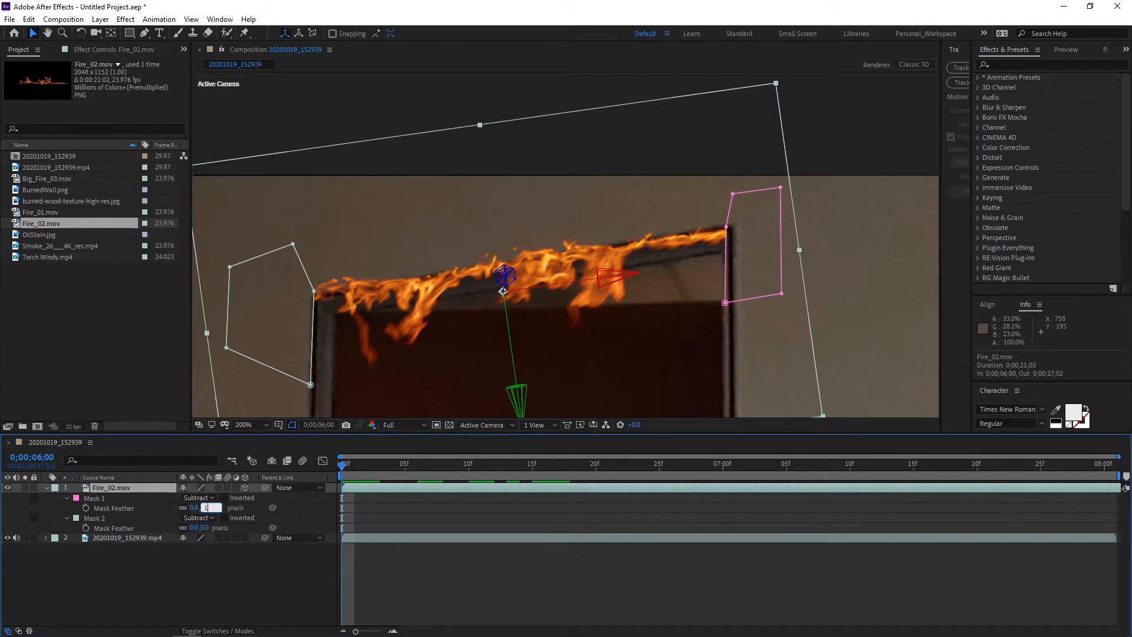
key(Tab)
text(15)
key(Return)
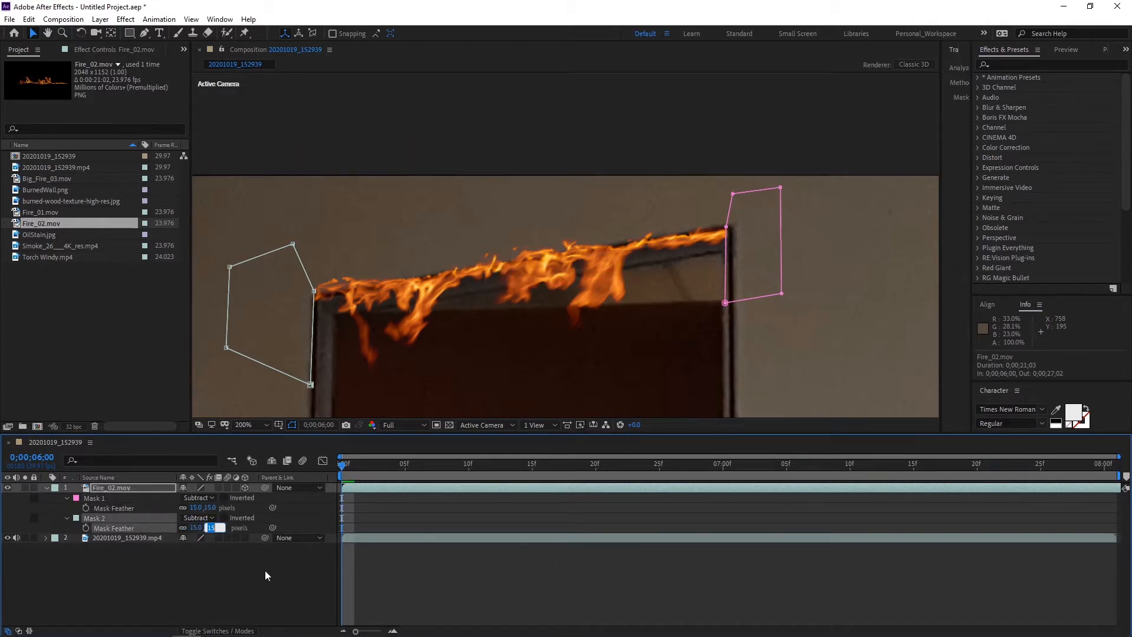
click(265, 571)
Step: Set Mask 2's feather to 50 pixels and then raise it to 100 pixels
click(100, 521)
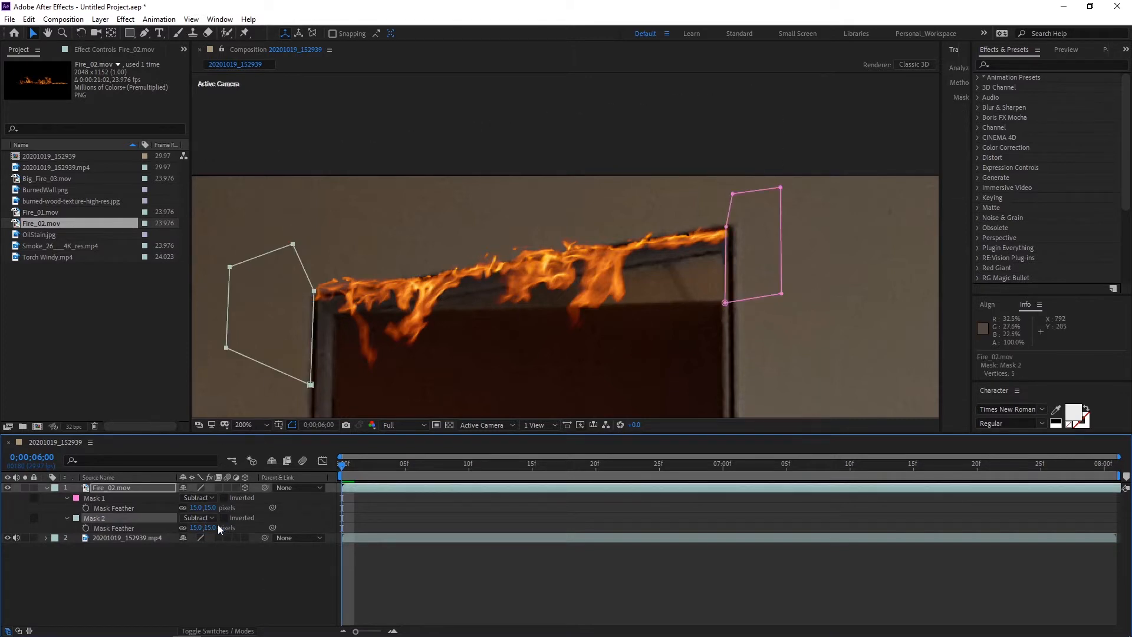
click(210, 526)
text(50)
key(Return)
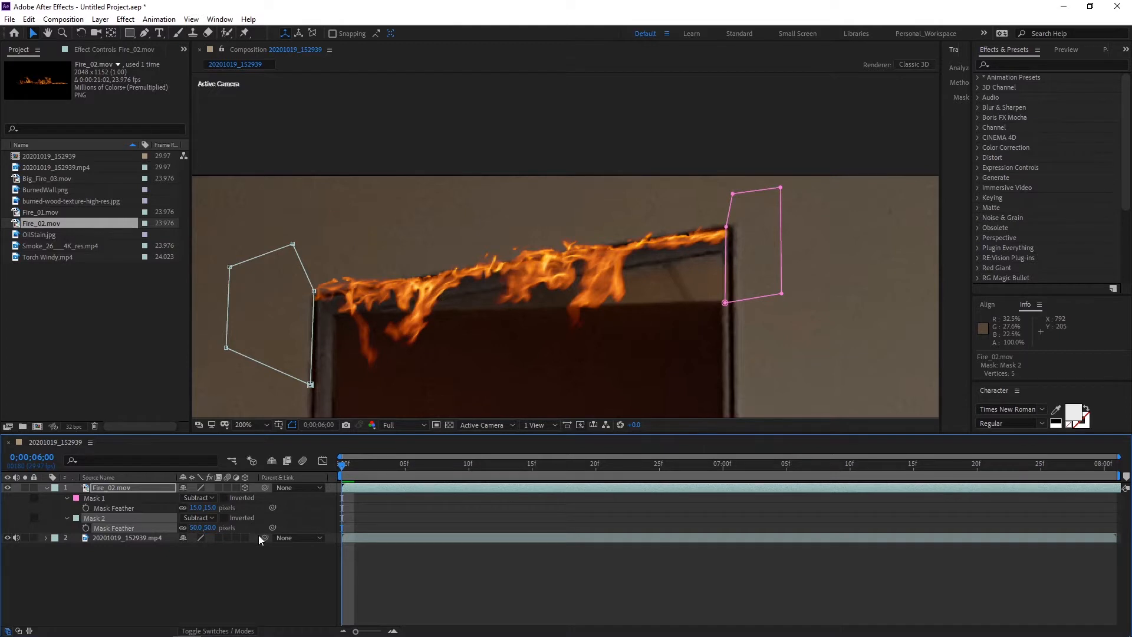
text(100)
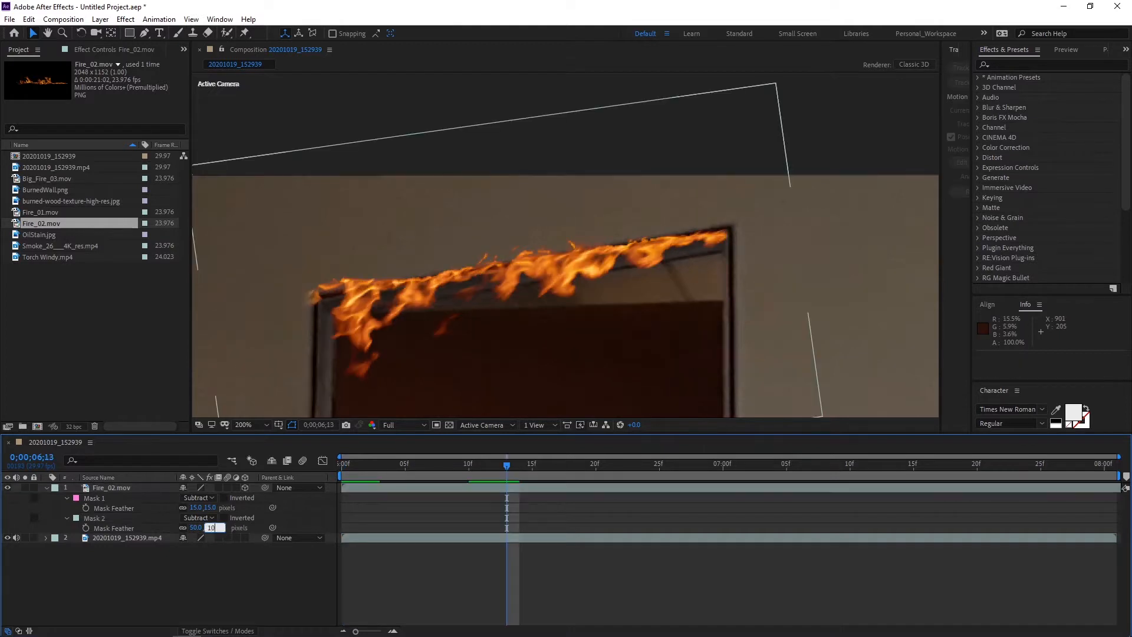
key(Return)
click(251, 587)
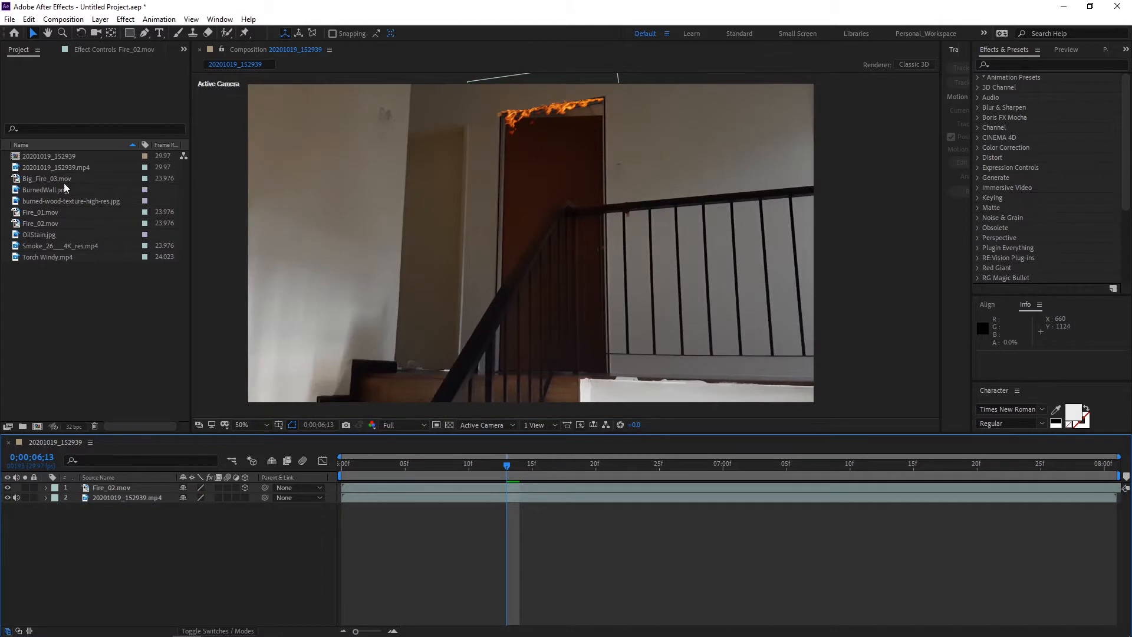
Step: Add Big_Fire_03.mov as the top layer, make it 3D and move it behind the railing at about 1476, 834, 1504
drag(66, 178, 123, 486)
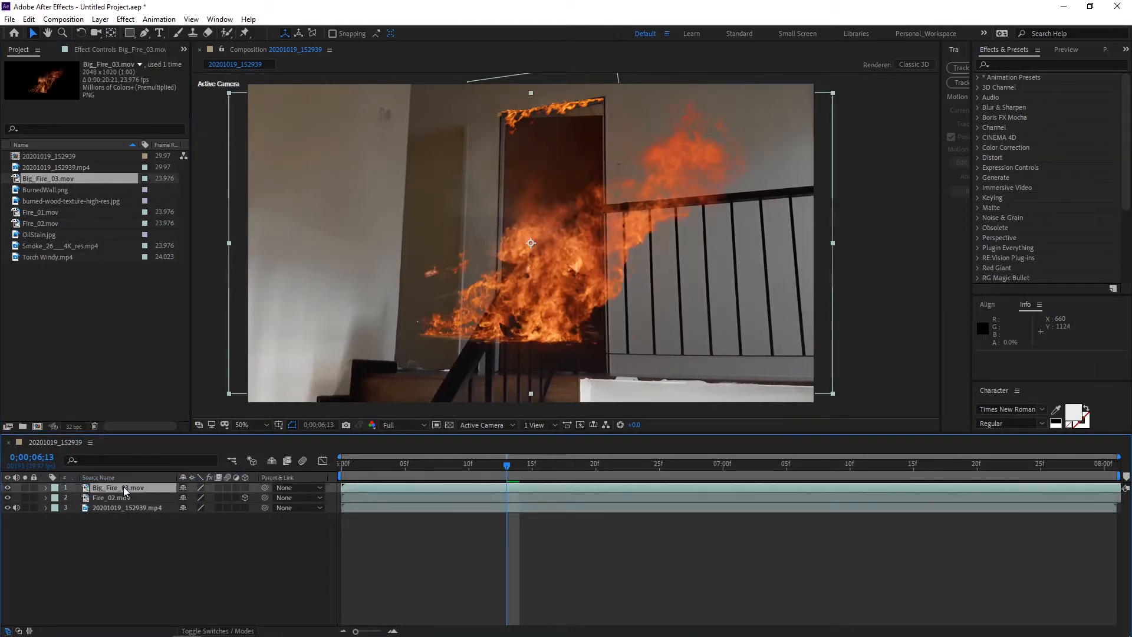
click(245, 488)
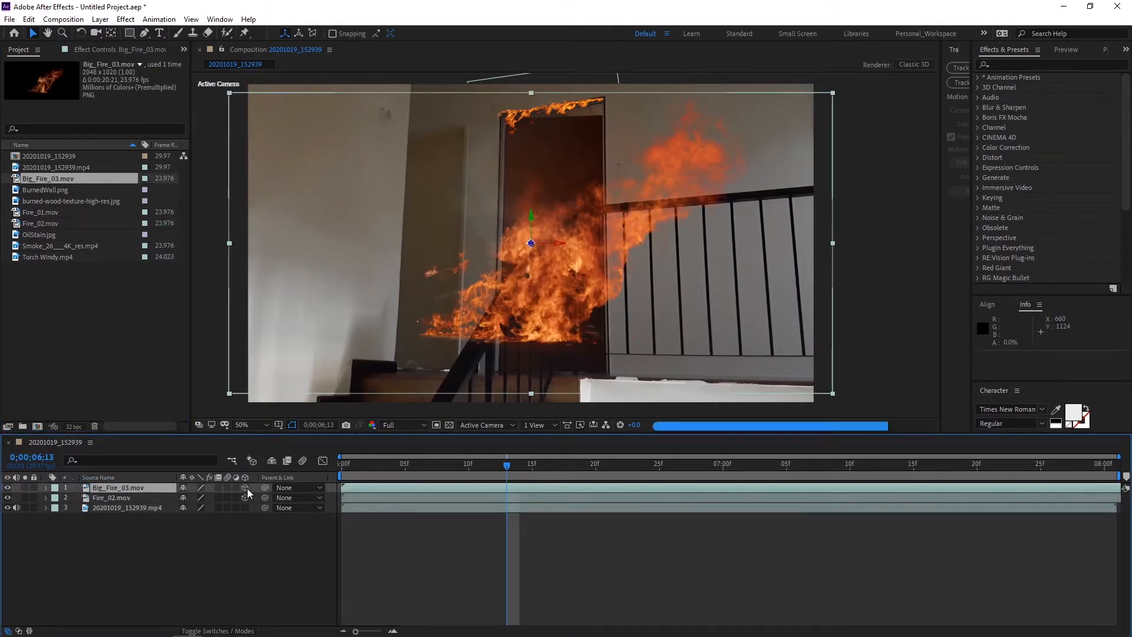
drag(530, 242, 625, 306)
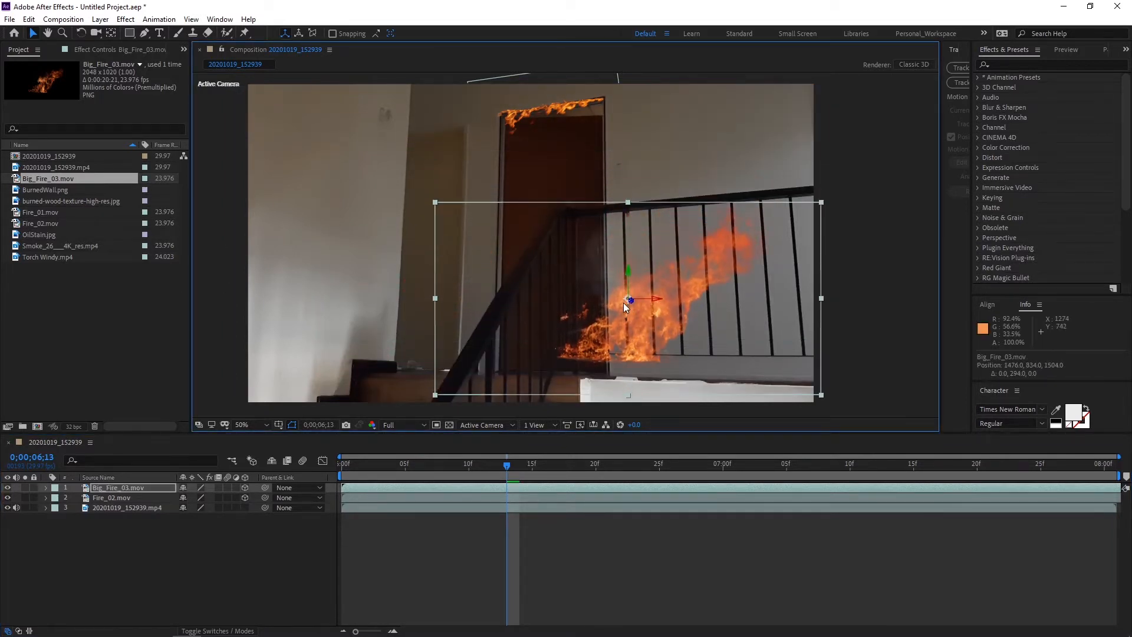
Step: Set the composition's preview resolution to Quarter
click(404, 424)
click(404, 495)
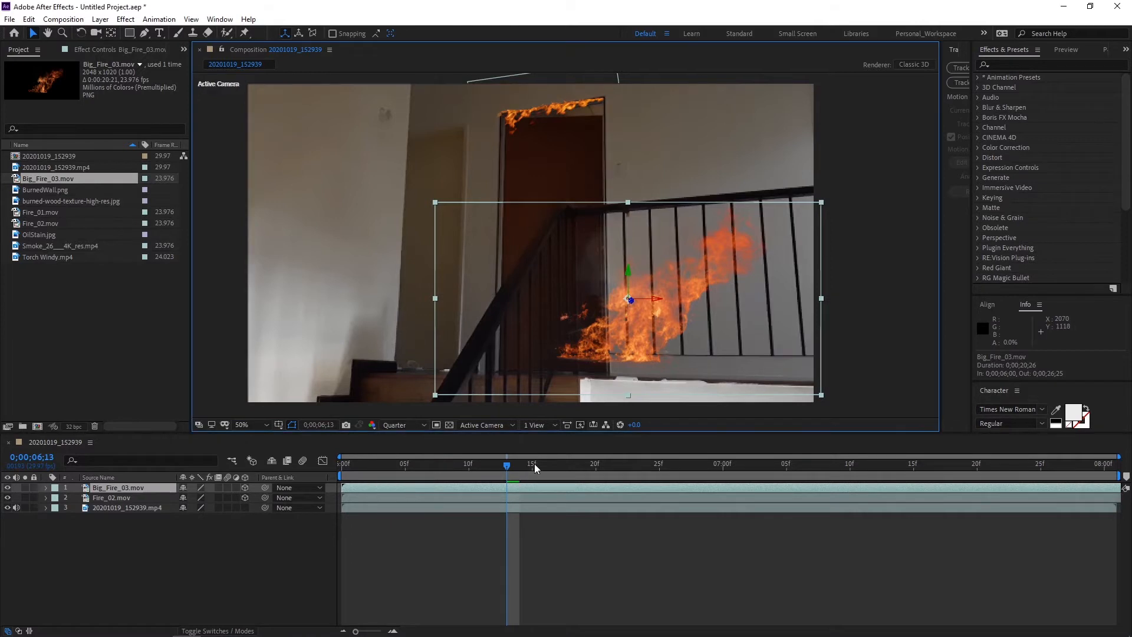
Step: At 0;00;06;12, flip Big_Fire_03.mov horizontally and move it down and right, towards the base of the railing
drag(508, 468, 495, 465)
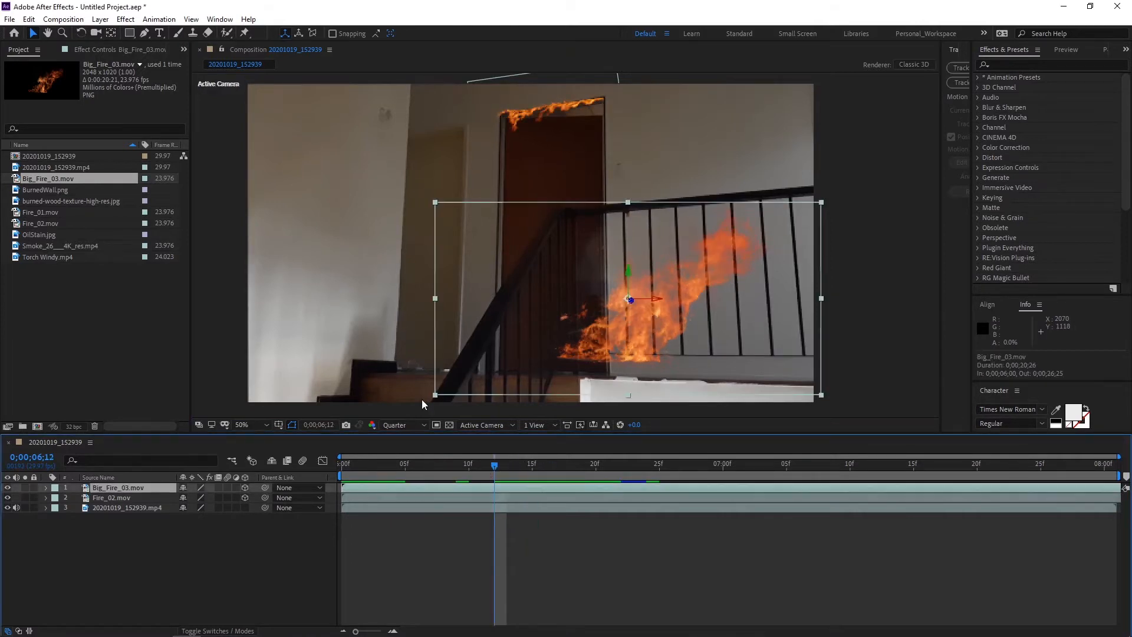
right_click(684, 297)
mouse_move(715, 352)
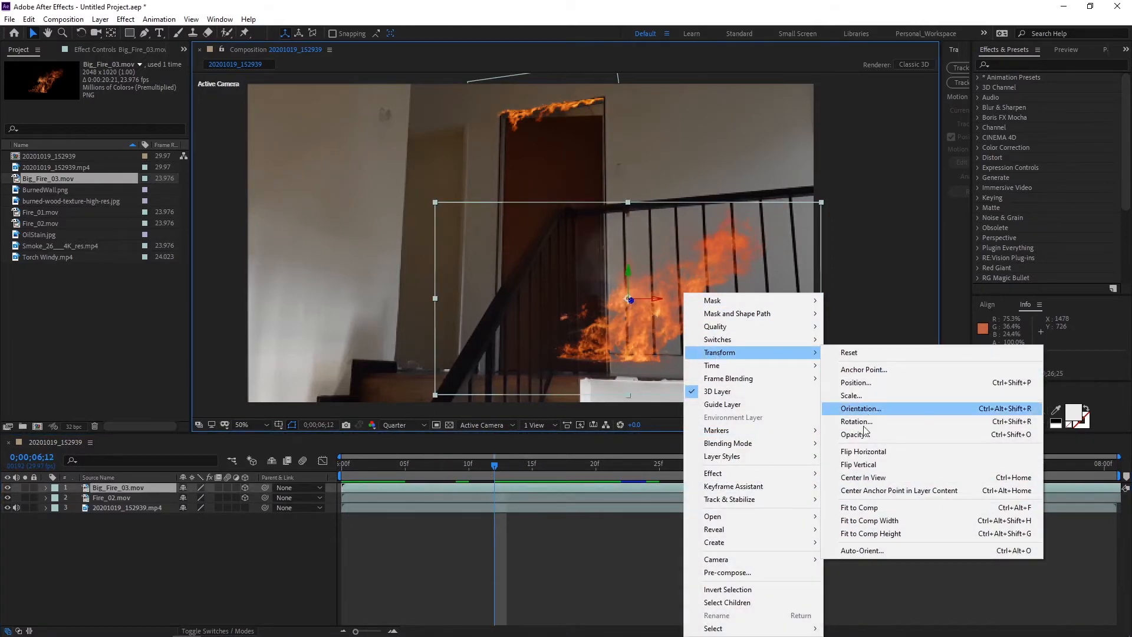
click(860, 451)
drag(625, 283, 734, 357)
Step: Set Big_Fire_03.mov's Z orientation to 345° and move the layer up to about 2091, 1087, 1504
click(130, 487)
key(r)
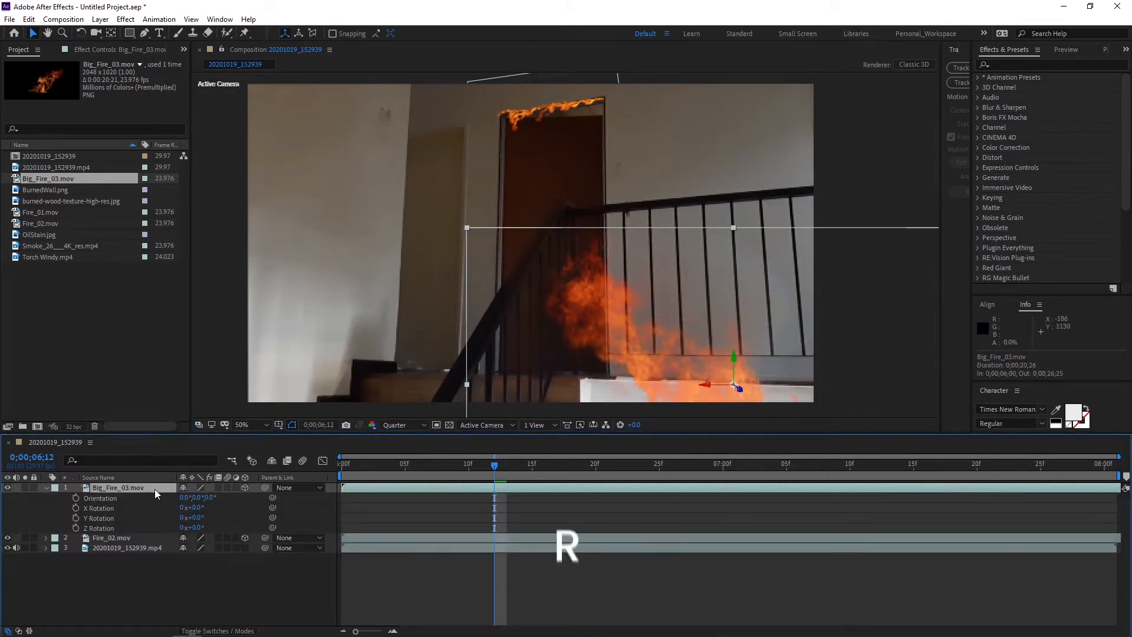
drag(207, 497, 200, 497)
drag(728, 301, 738, 264)
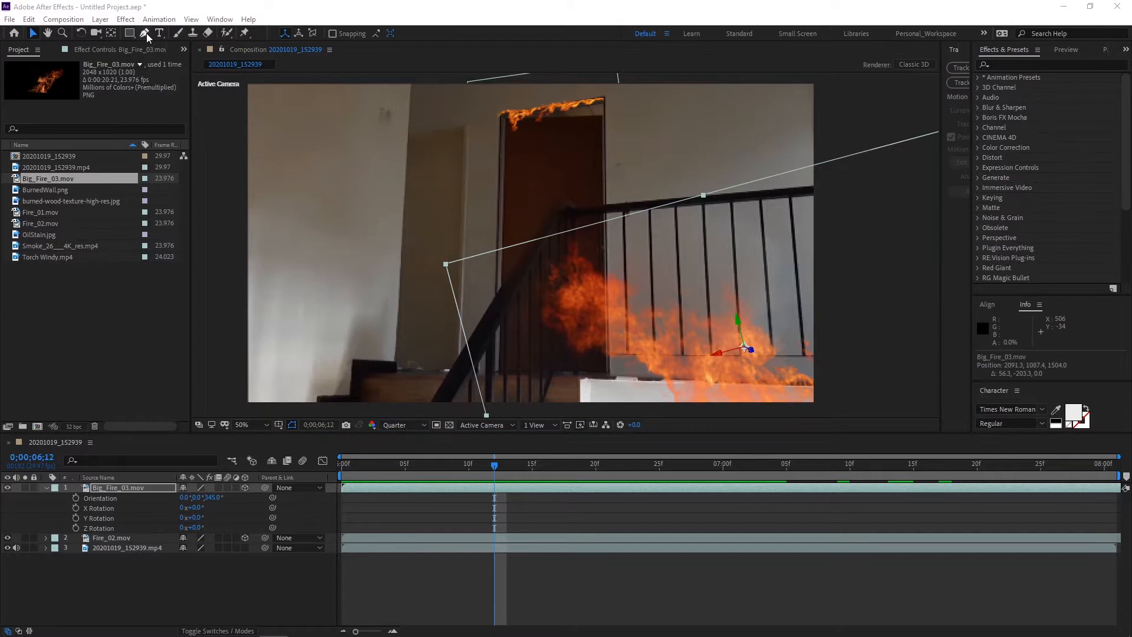
Step: Draw a closed four-point mask on Big_Fire_03.mov around the railing and wall area to the right of the door frame
click(146, 33)
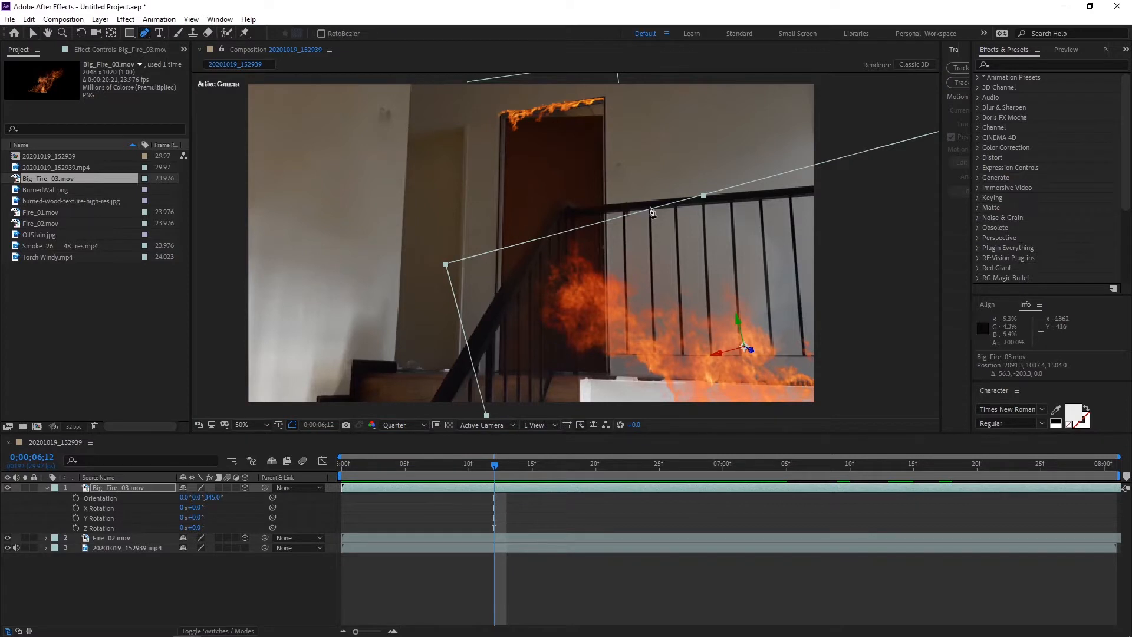
click(605, 169)
click(606, 376)
click(840, 384)
click(859, 145)
click(605, 170)
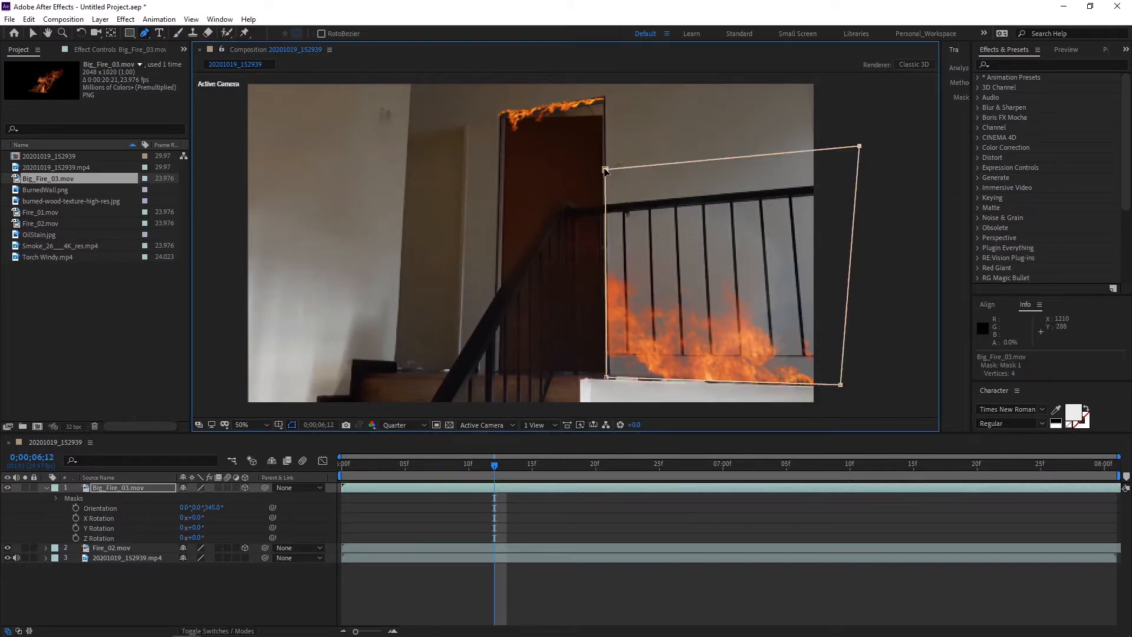
Step: Set the mode of Big_Fire_03.mov's mask to Subtract
click(115, 488)
key(m)
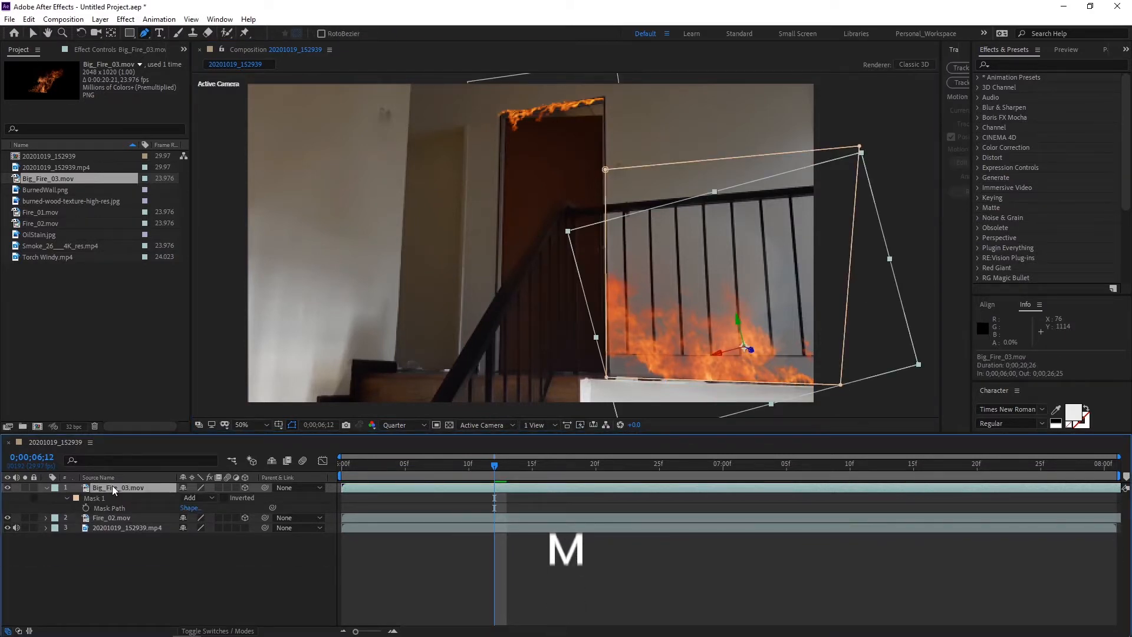
click(205, 498)
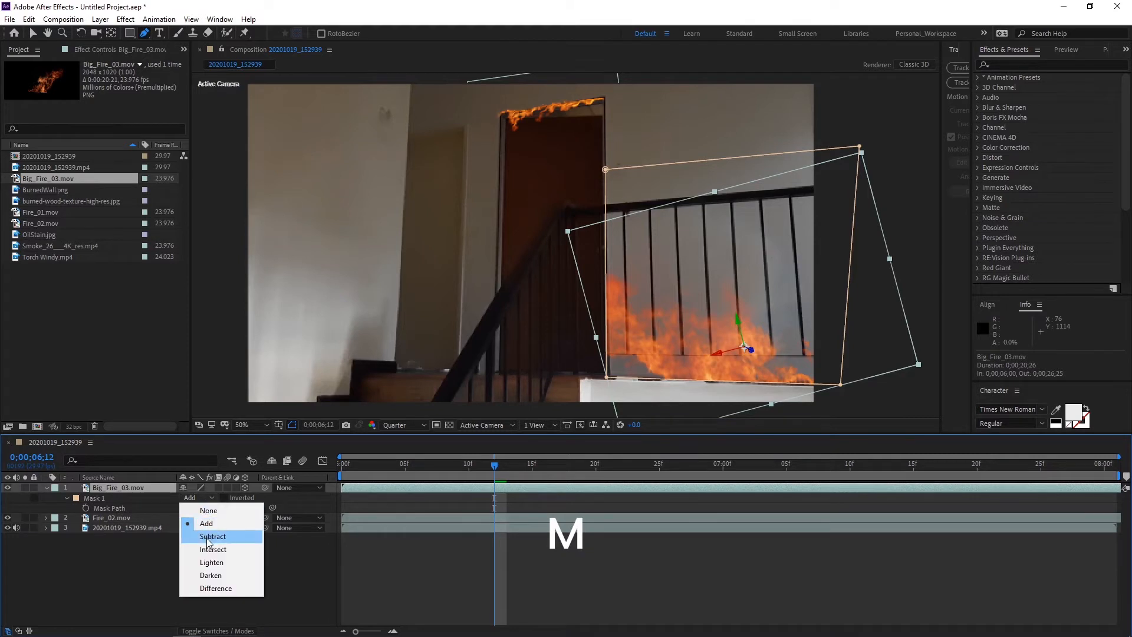
click(207, 537)
click(207, 537)
Step: Add Fire_01.mov as the top layer and scale it down to 28%
click(37, 211)
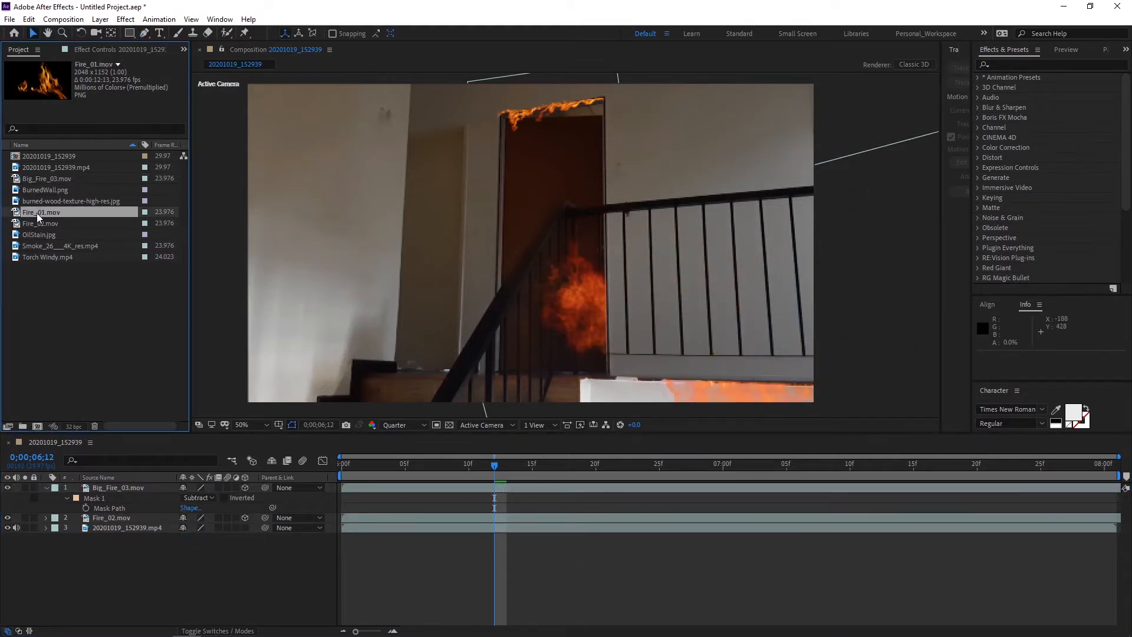
drag(36, 213, 126, 486)
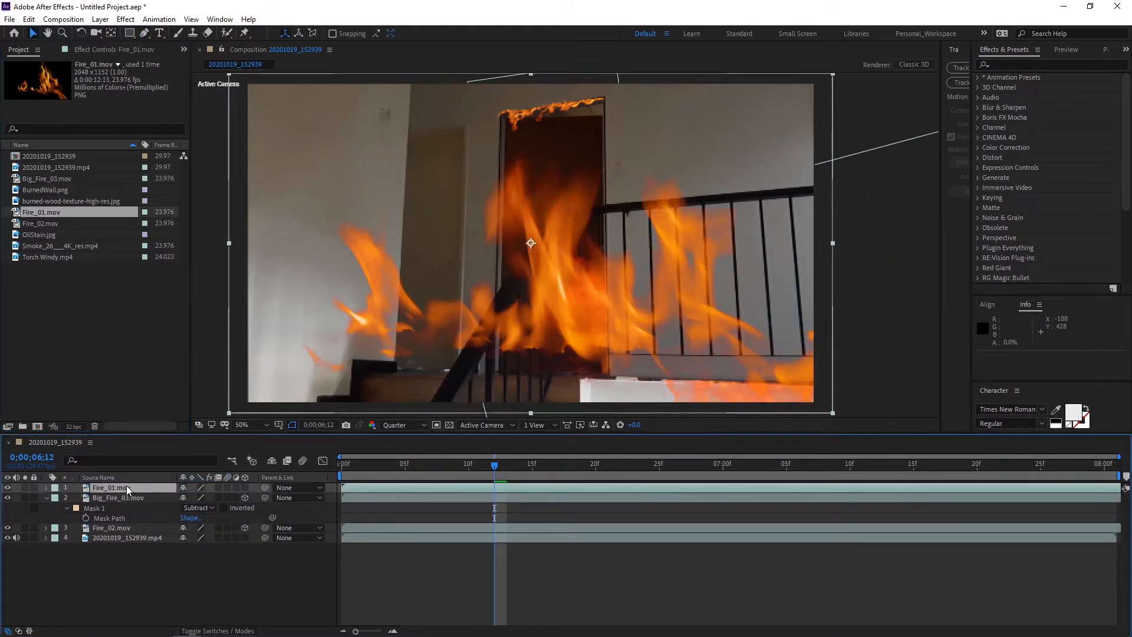
drag(829, 75, 614, 197)
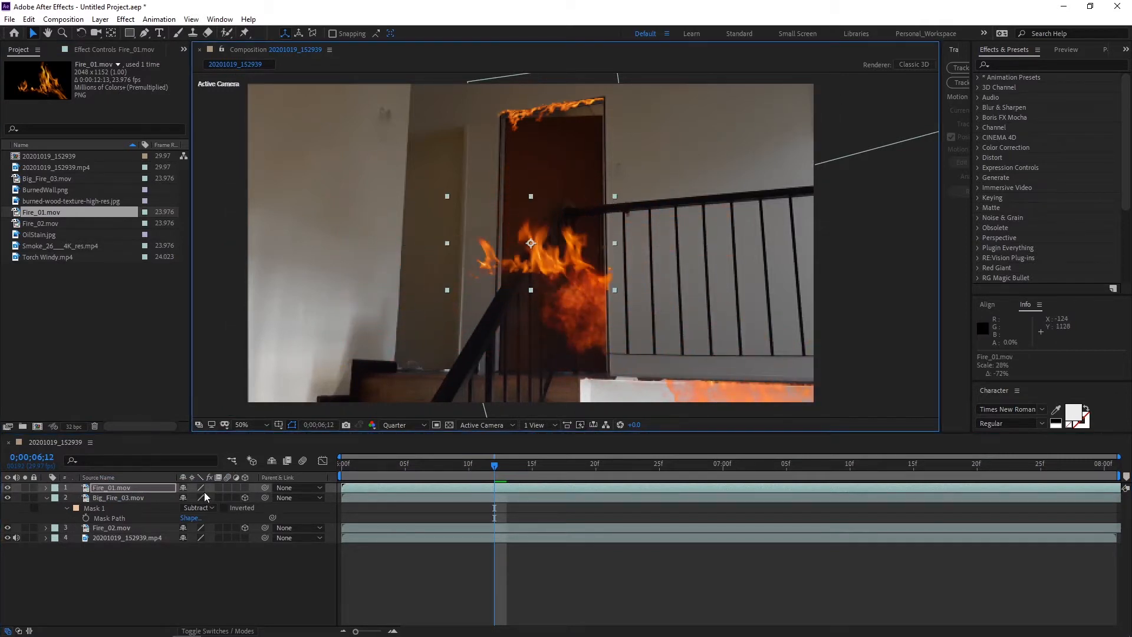
Step: Turn Fire_01.mov upright so its flames point right, shrink it slightly and place it along the door frame's right edge
key(w)
drag(592, 242, 579, 289)
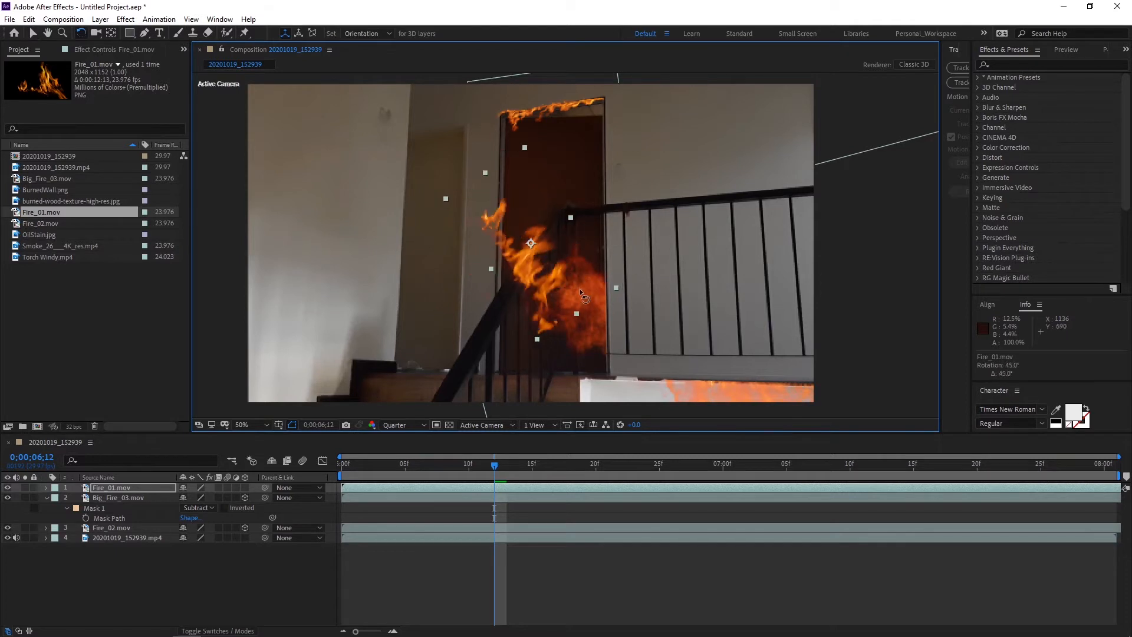
key(ctrl+z)
key(v)
drag(511, 271, 627, 327)
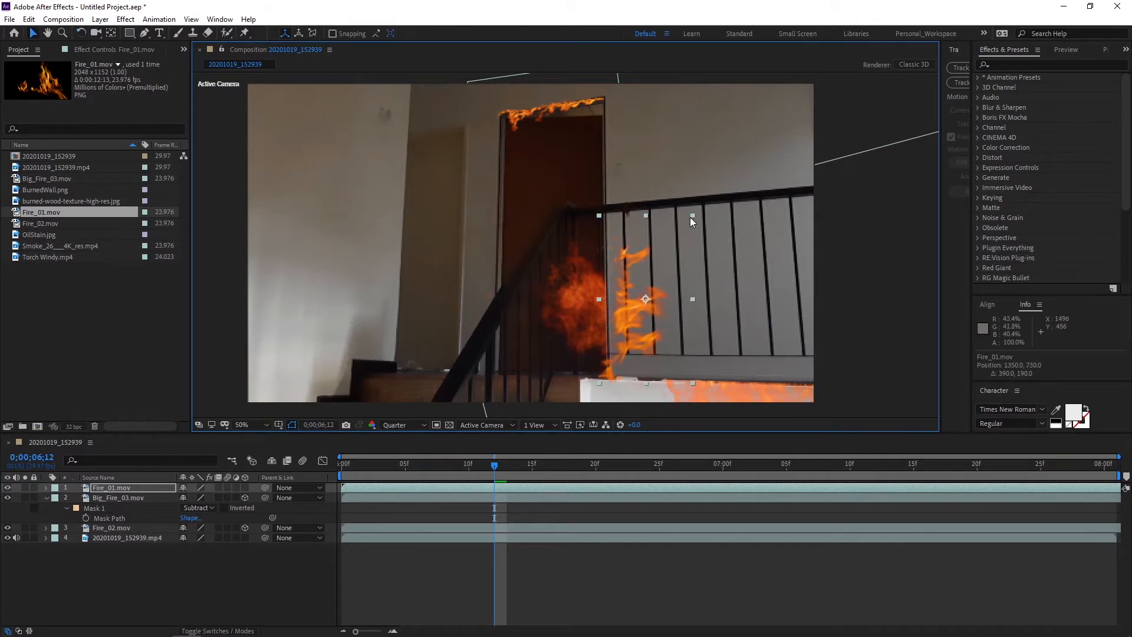
drag(691, 216, 689, 220)
drag(655, 295, 639, 293)
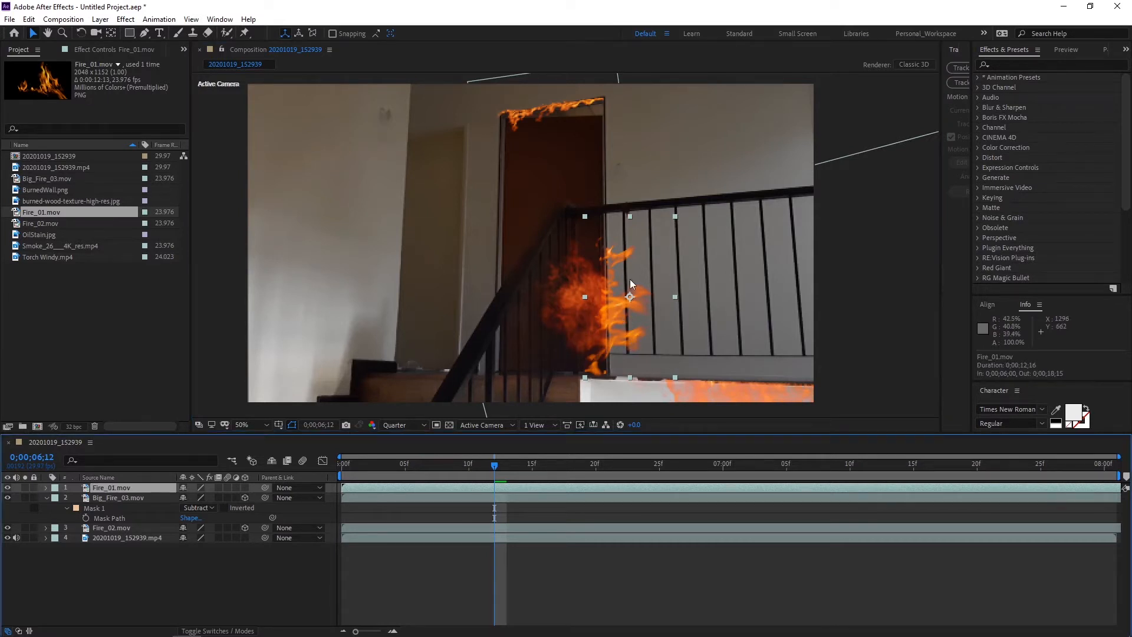
Step: Apply the Mesh Warp effect to Fire_01.mov with 3 rows and 3 columns
click(1032, 64)
text(mesh)
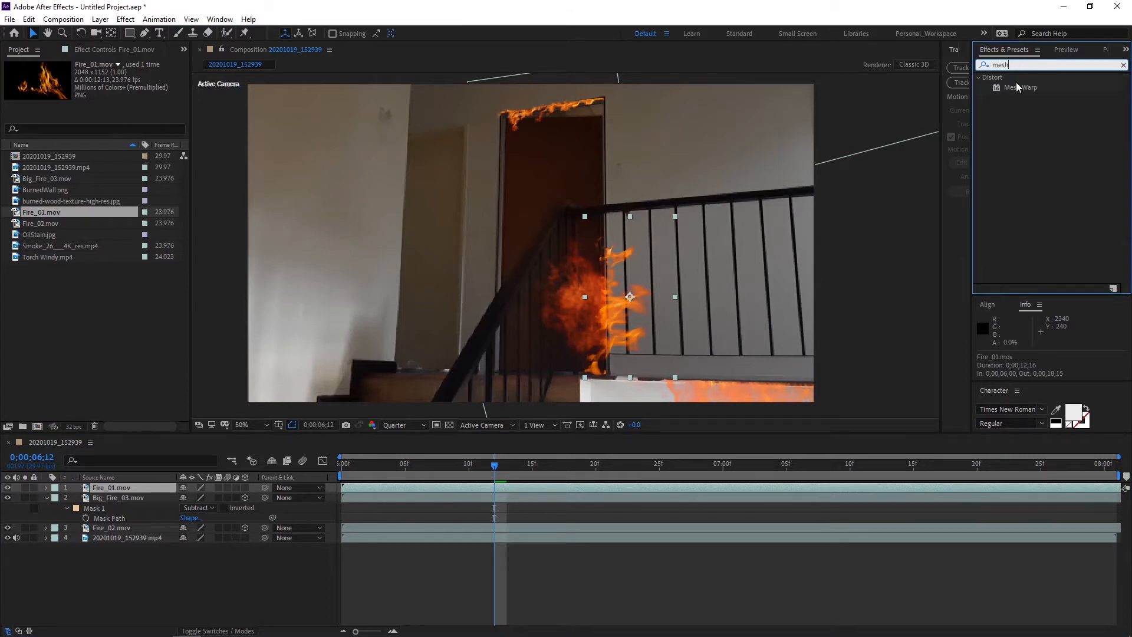
drag(1017, 87, 120, 488)
click(108, 84)
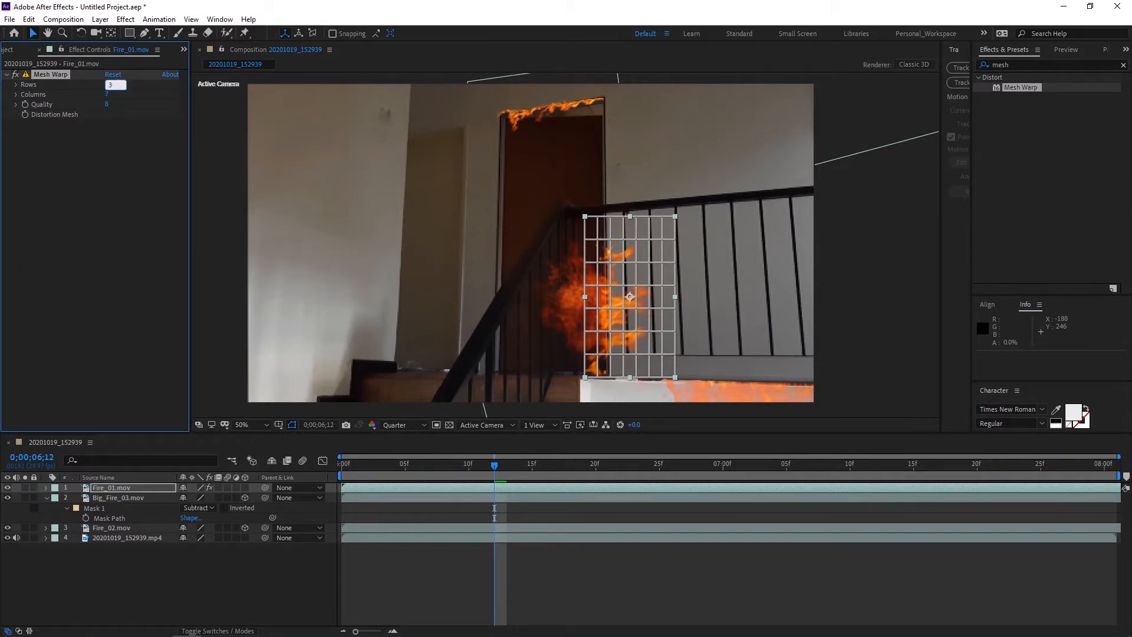
key(Tab)
text(3)
key(Tab)
click(699, 304)
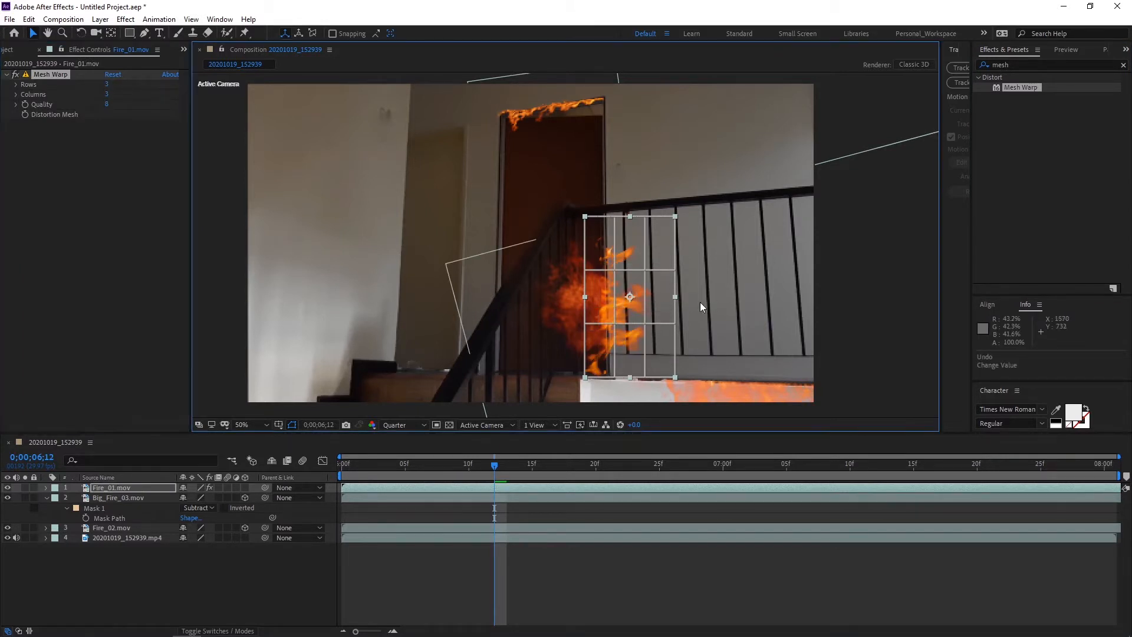
Step: Reshape the left side of Fire_01.mov's warp mesh so the flames follow the door frame's edge
scroll(619, 308, up, 2)
drag(694, 245, 666, 100)
drag(714, 309, 610, 198)
drag(512, 303, 558, 299)
scroll(560, 147, down, 2)
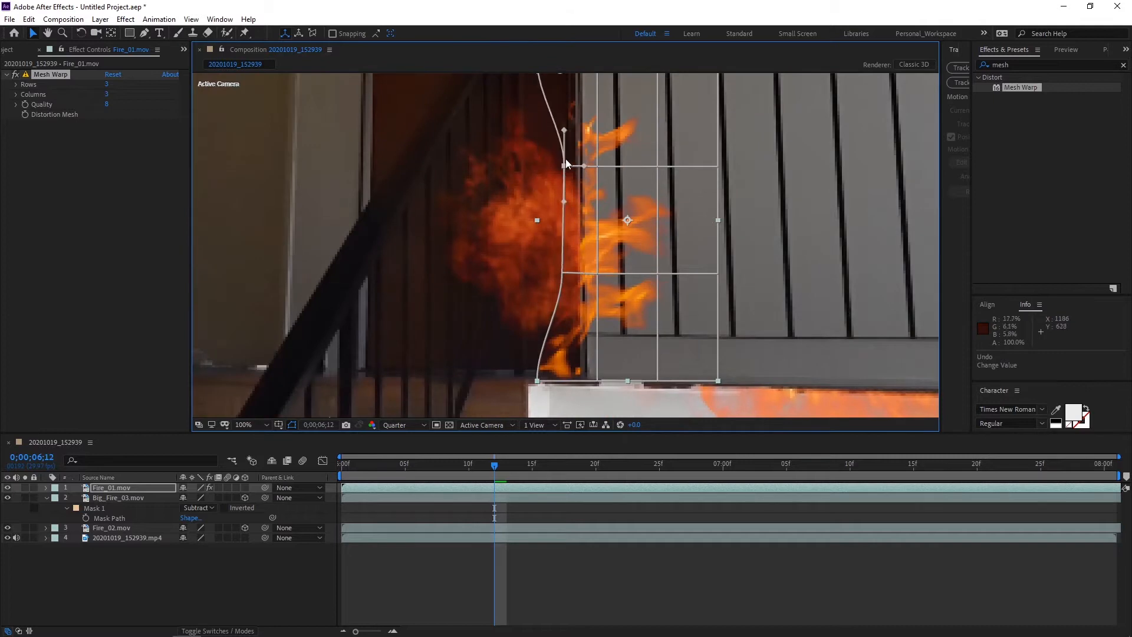
drag(564, 158, 594, 258)
drag(582, 369, 543, 202)
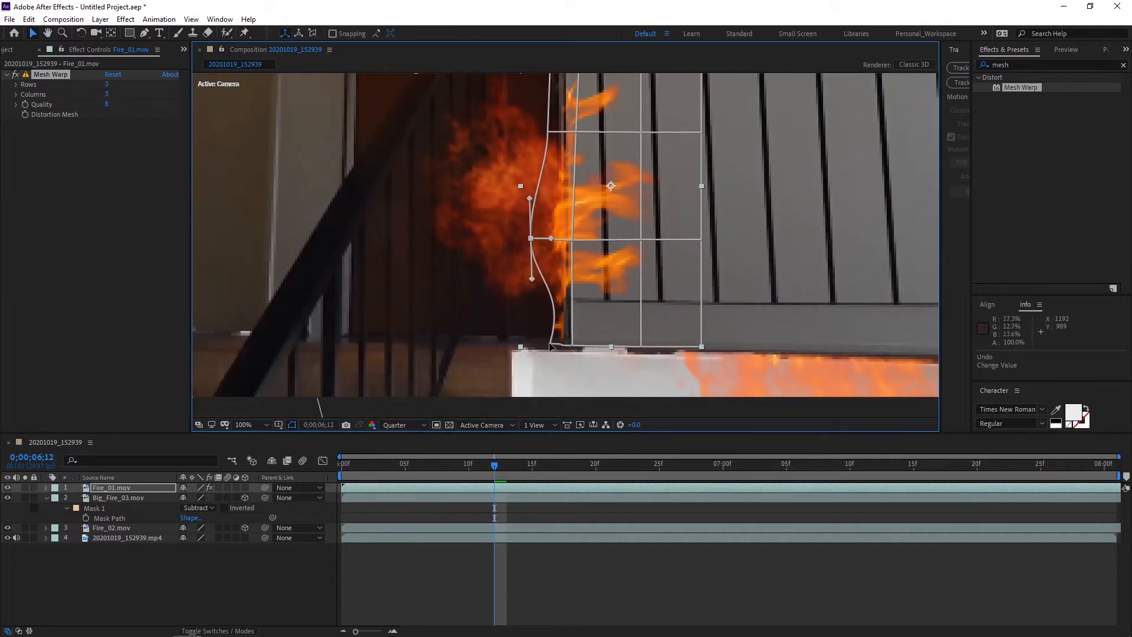
drag(545, 131, 514, 220)
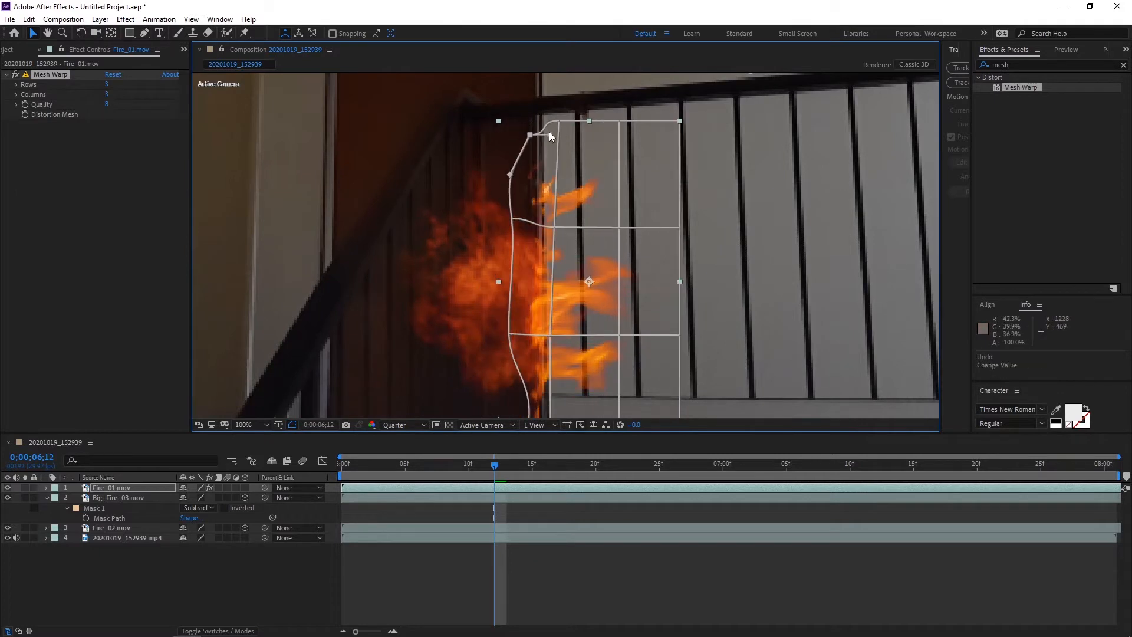
Step: Pull the inner and right-hand mesh points of Fire_01.mov slightly outward to bulge the flames away from the door frame
drag(619, 227, 636, 219)
drag(619, 334, 637, 335)
drag(551, 334, 567, 334)
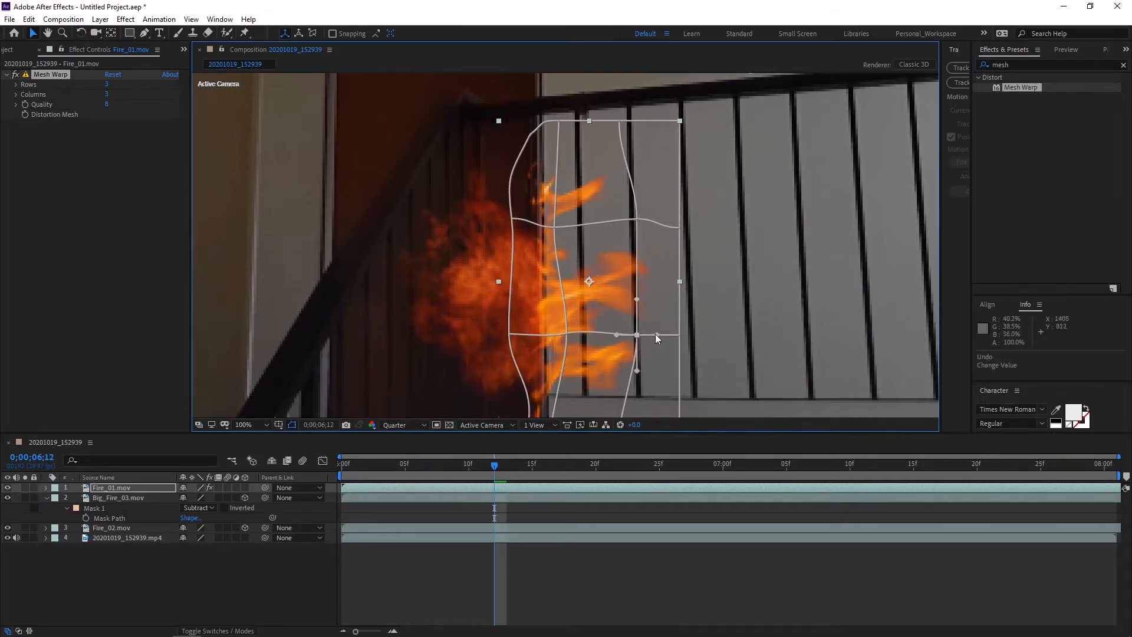
scroll(640, 342, down, 2)
drag(637, 360, 639, 373)
scroll(662, 322, up, 2)
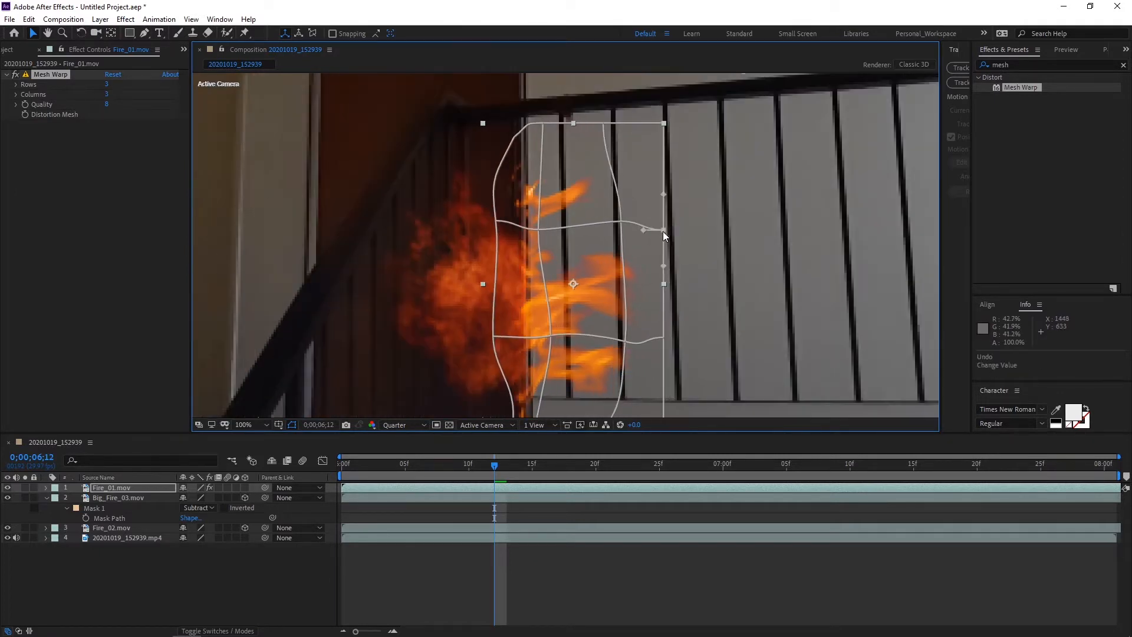
drag(664, 230, 676, 229)
drag(664, 337, 677, 336)
Step: Preview the warped door-frame fire from 0;00;06;00
click(494, 467)
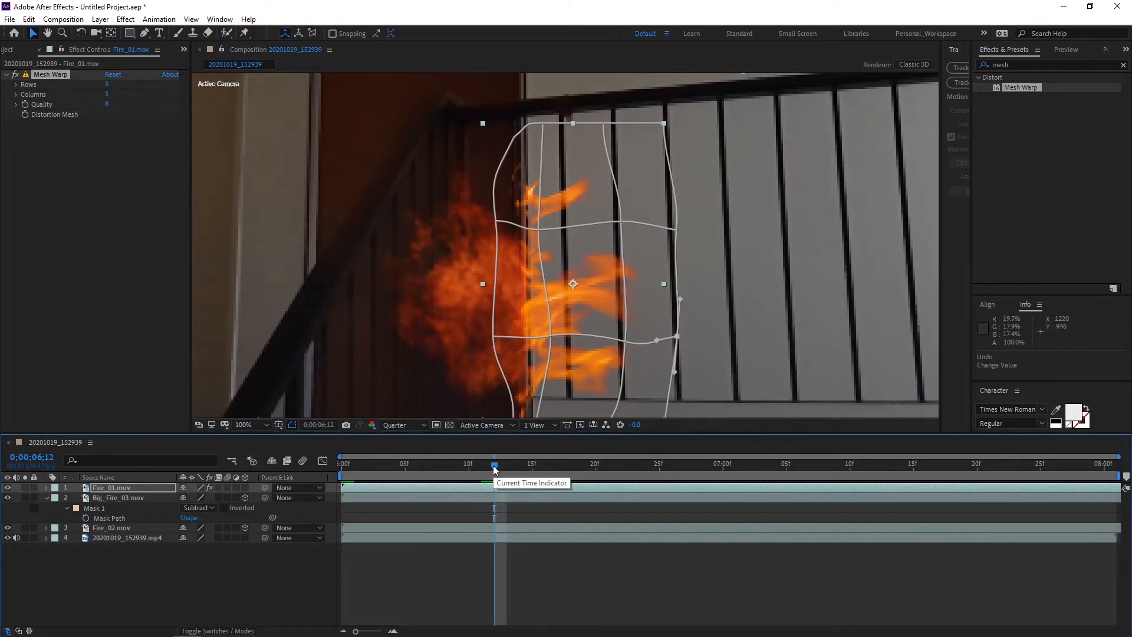
drag(494, 467, 351, 462)
key(space)
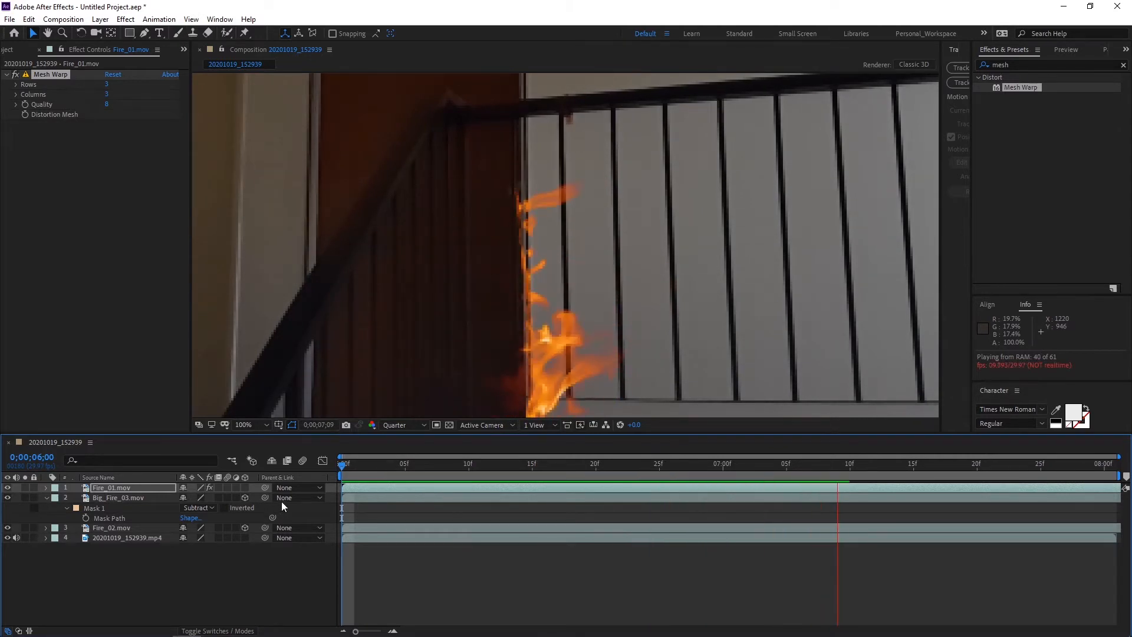
key(space)
Step: Nudge Fire_01.mov 8 pixels left against the door frame and preview it
click(107, 490)
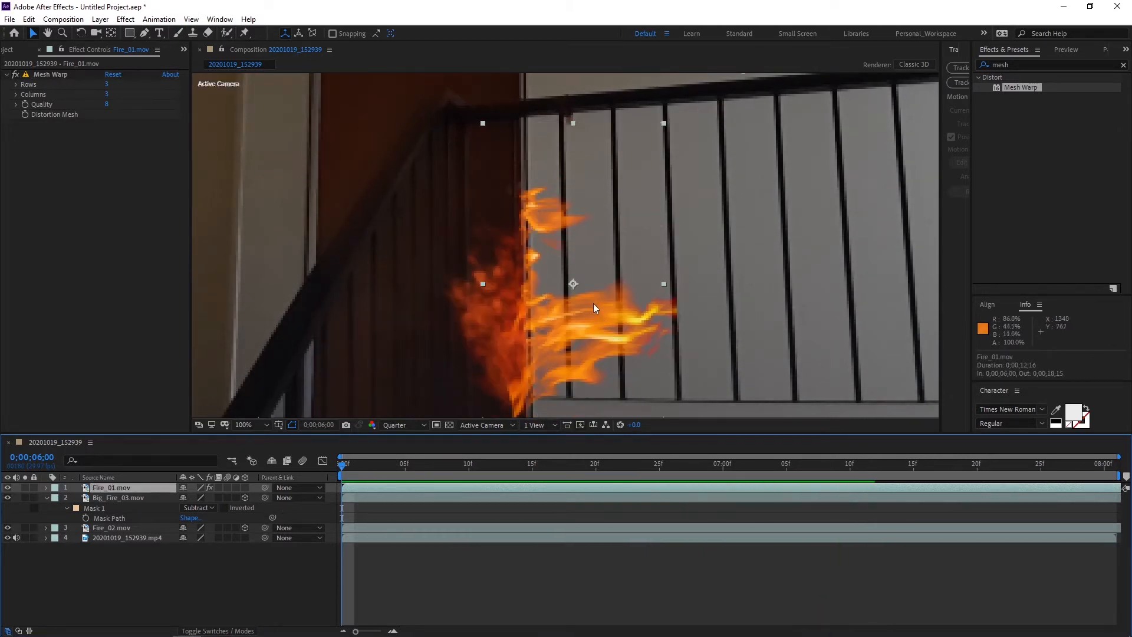
drag(573, 283, 569, 285)
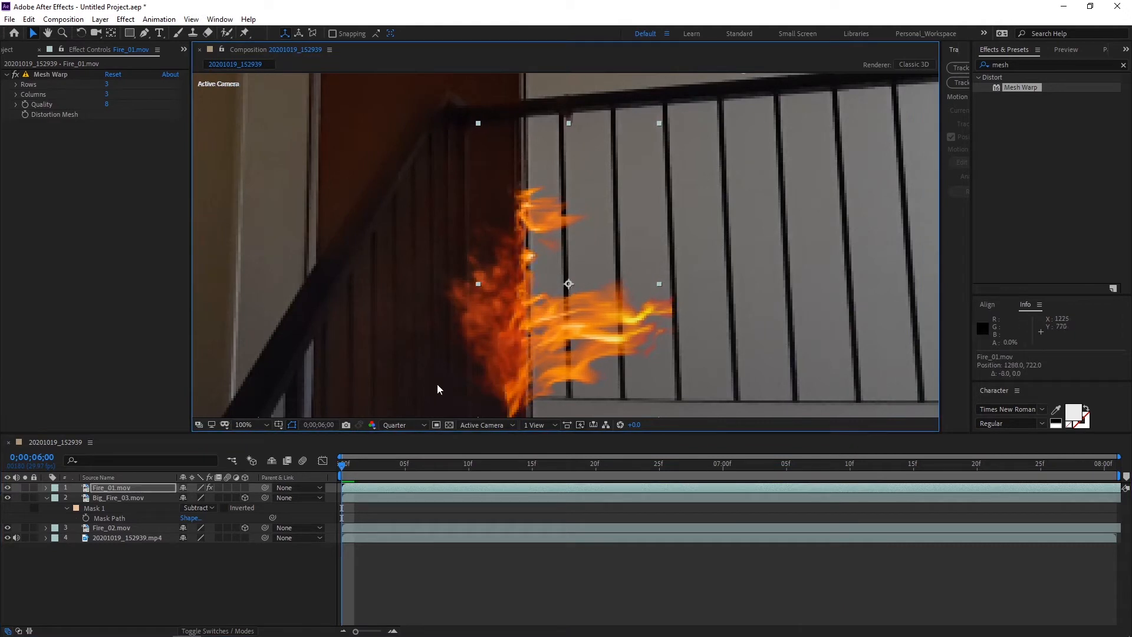
key(space)
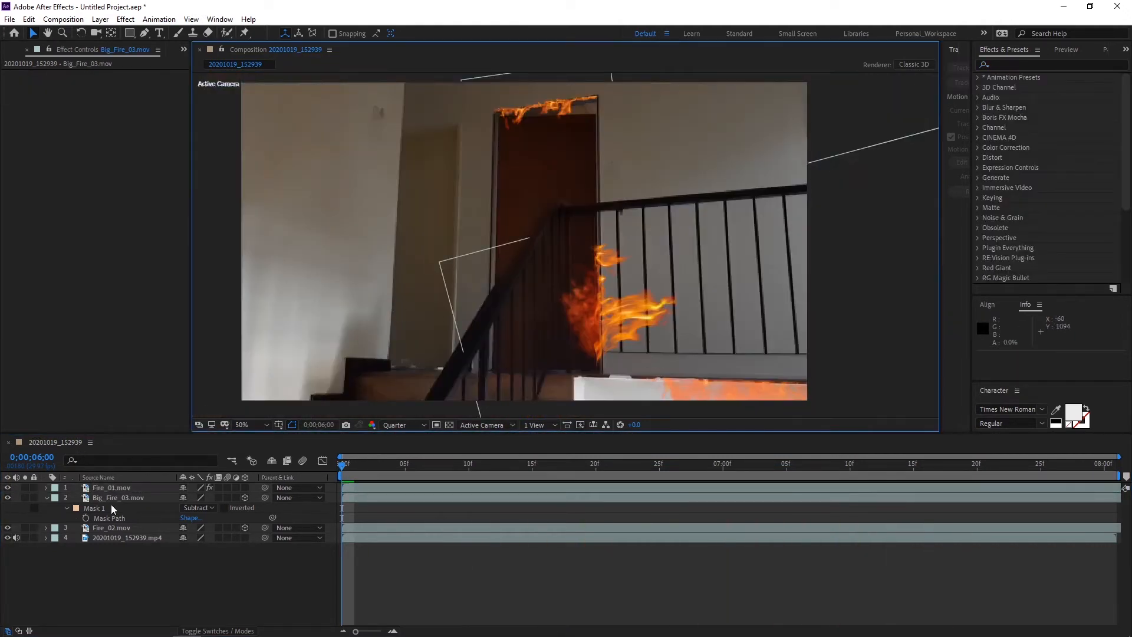
Step: Lower the bottom edge of Big_Fire_03.mov's mask past the bottom of the frame to hide the fire over the white ledge
click(114, 501)
click(618, 376)
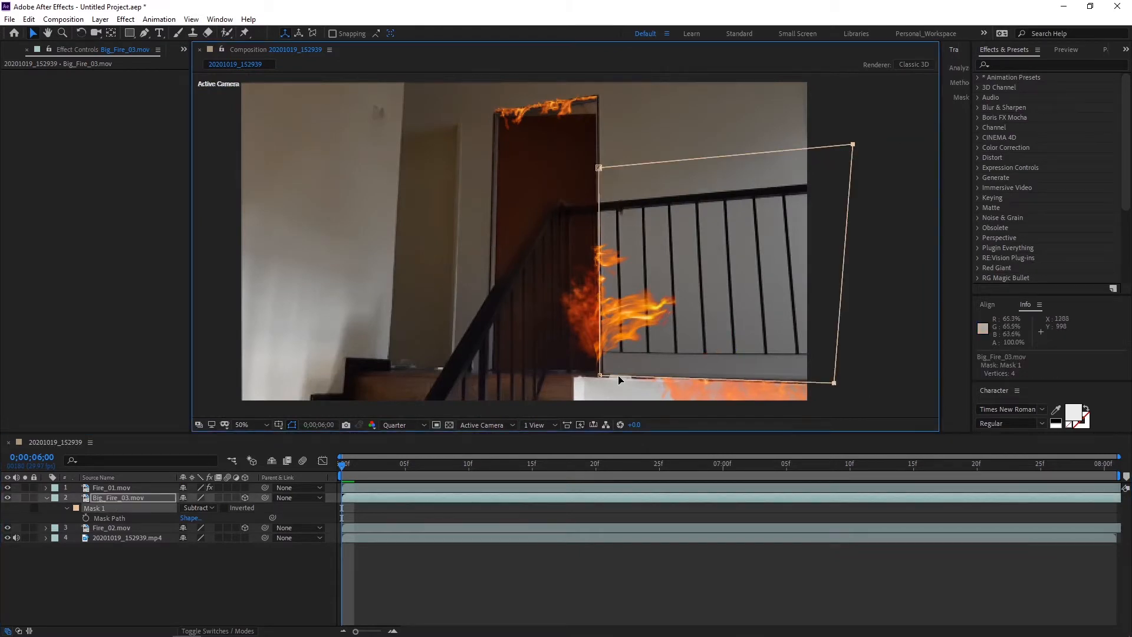
drag(644, 380, 648, 413)
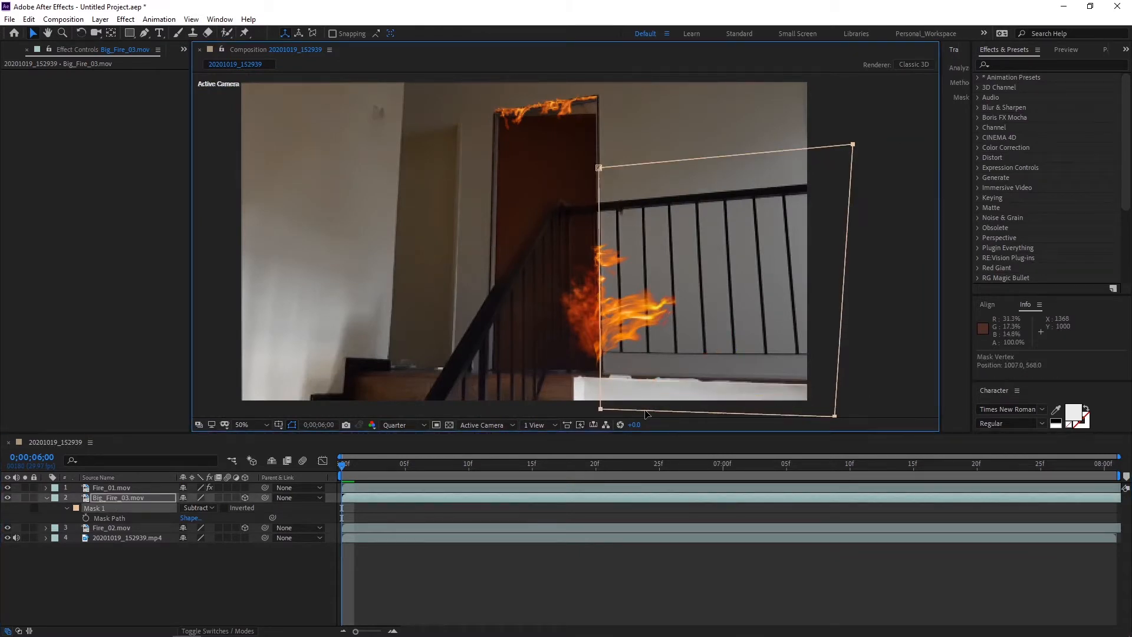
click(890, 111)
click(889, 111)
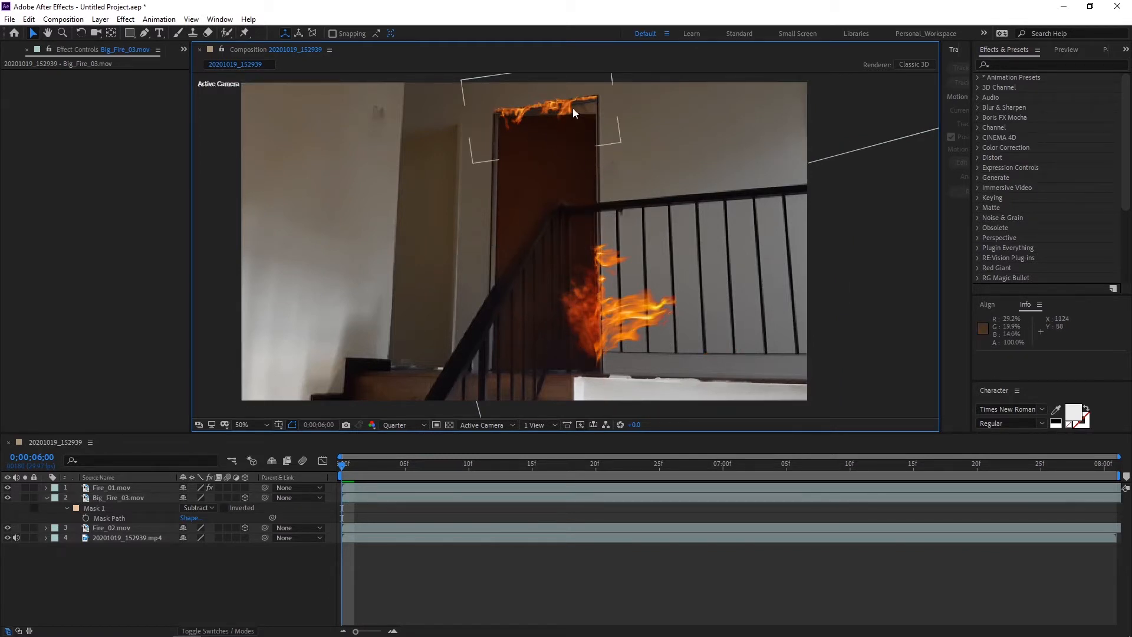
Step: Apply the Curves effect to Big_Fire_03.mov and raise the midtones of its Green channel
click(139, 497)
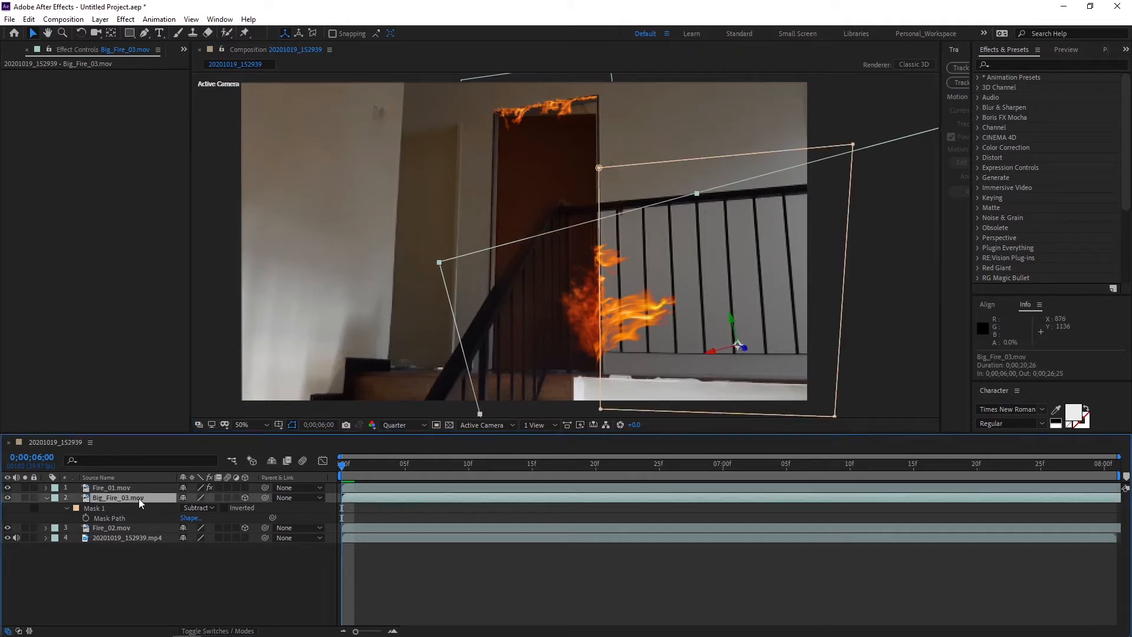
click(1036, 65)
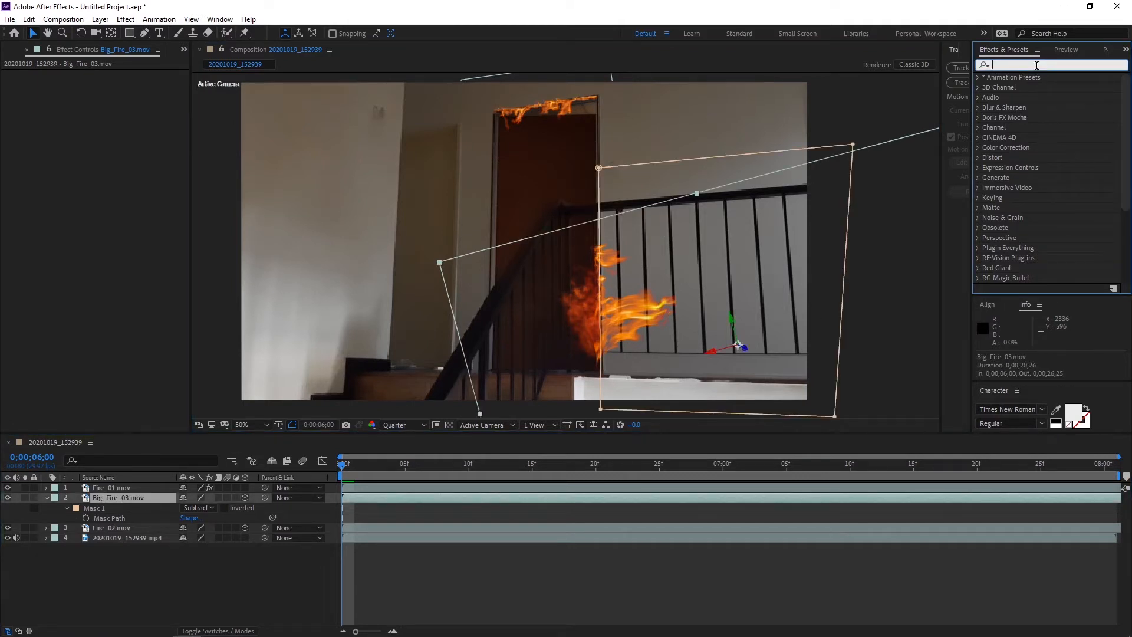
text(curves)
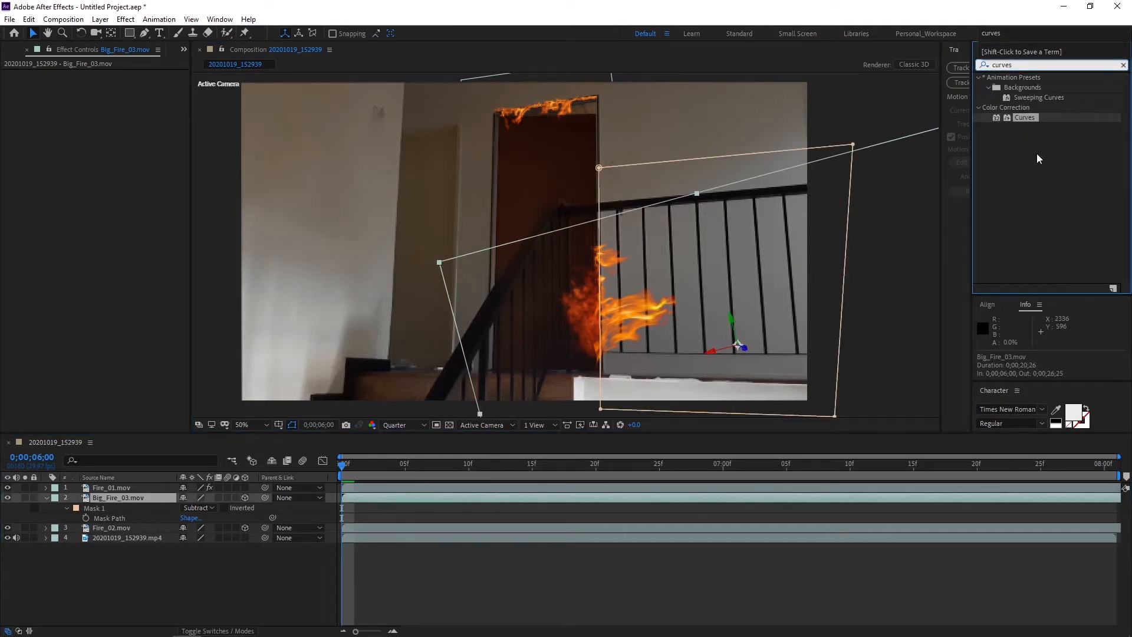
drag(1026, 125, 130, 499)
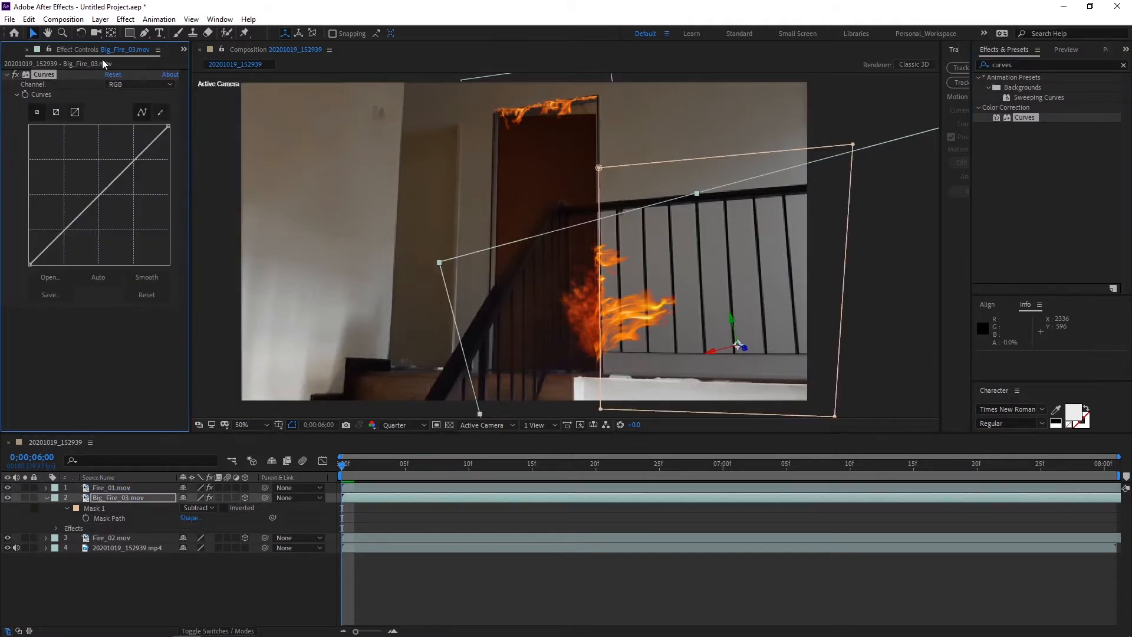
click(138, 84)
click(129, 121)
drag(97, 196, 72, 176)
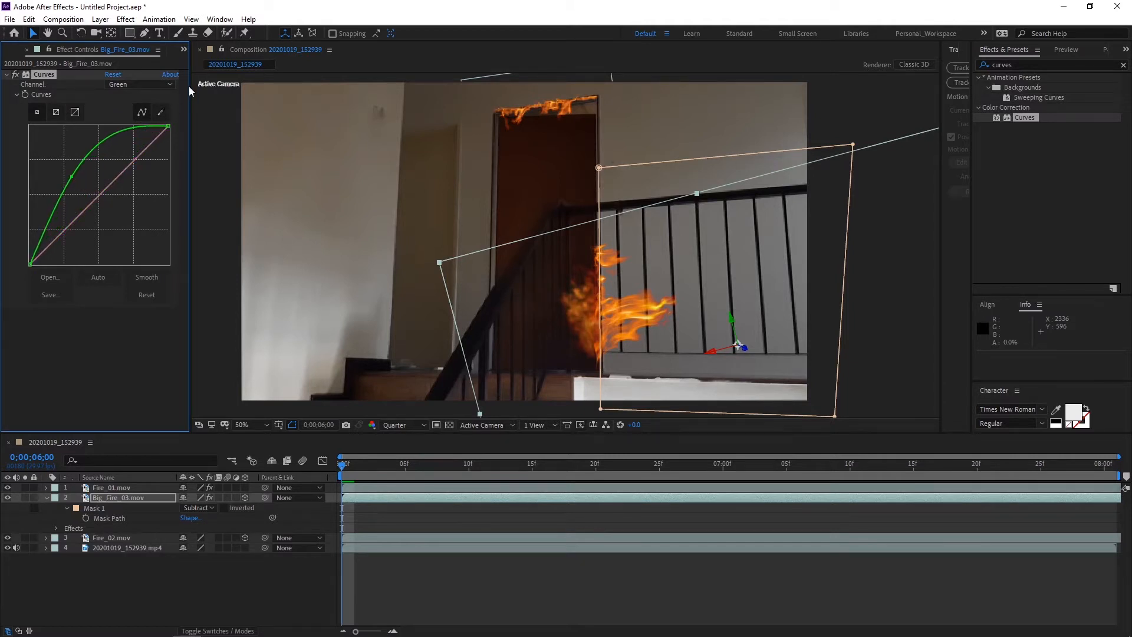
Step: In Big_Fire_03.mov's Curves, raise the Red channel's midtones and brighten the RGB curve by pulling its white point inward
click(152, 83)
click(134, 112)
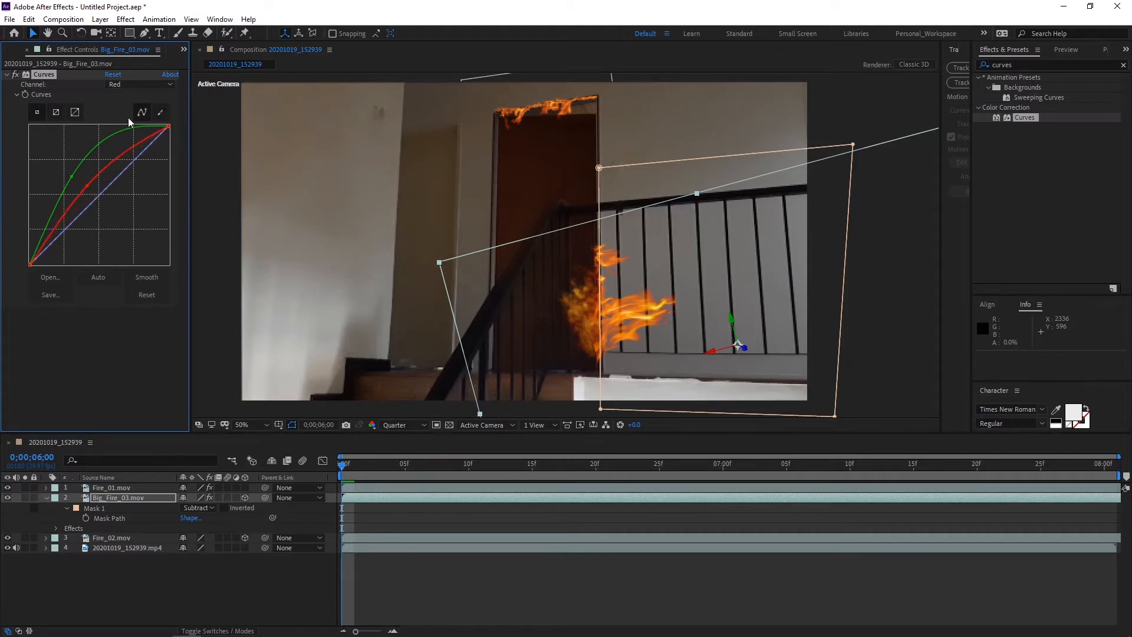
click(141, 85)
click(139, 95)
drag(168, 126, 118, 122)
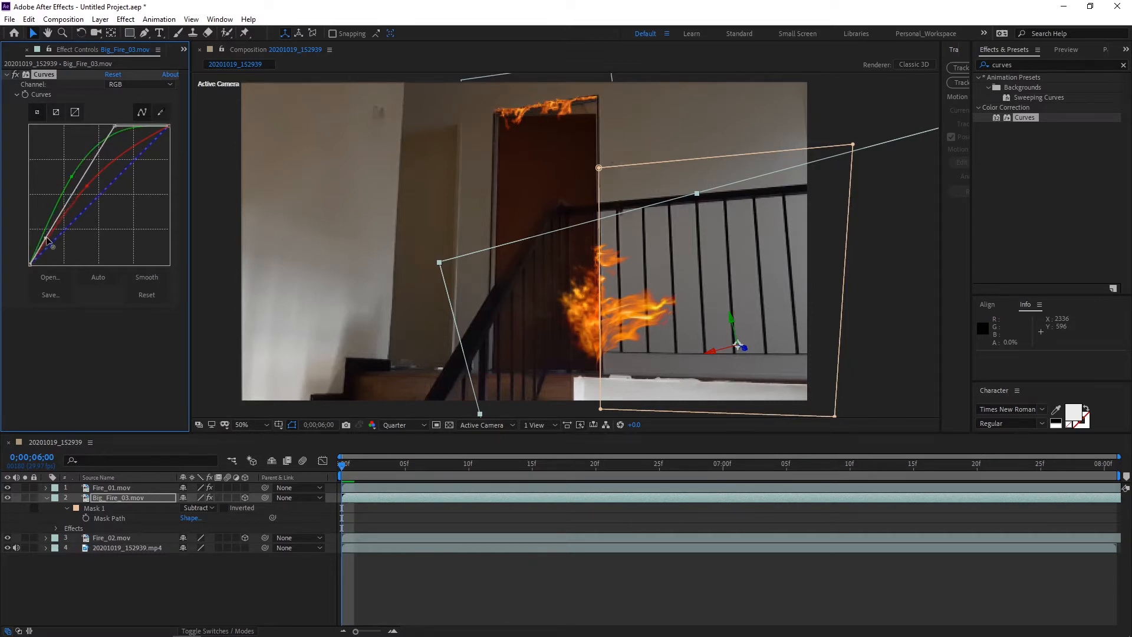
drag(47, 240, 40, 240)
Step: Pull the white point of Big_Fire_03.mov's Alpha curve slightly inward and scrub the first frames
click(135, 84)
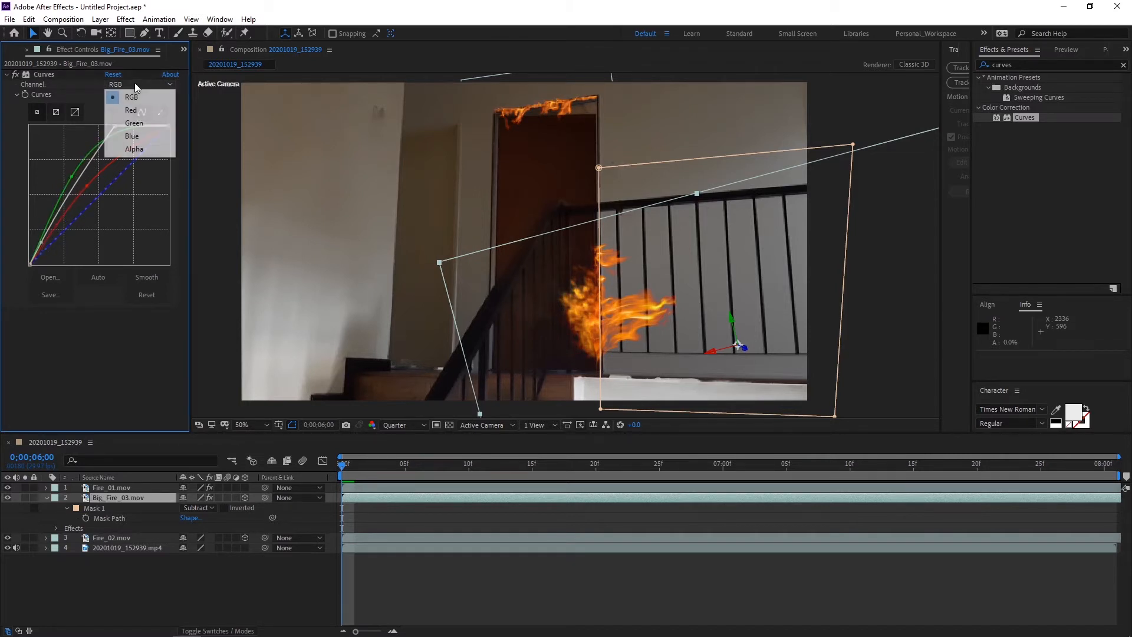
click(135, 149)
drag(168, 127, 189, 150)
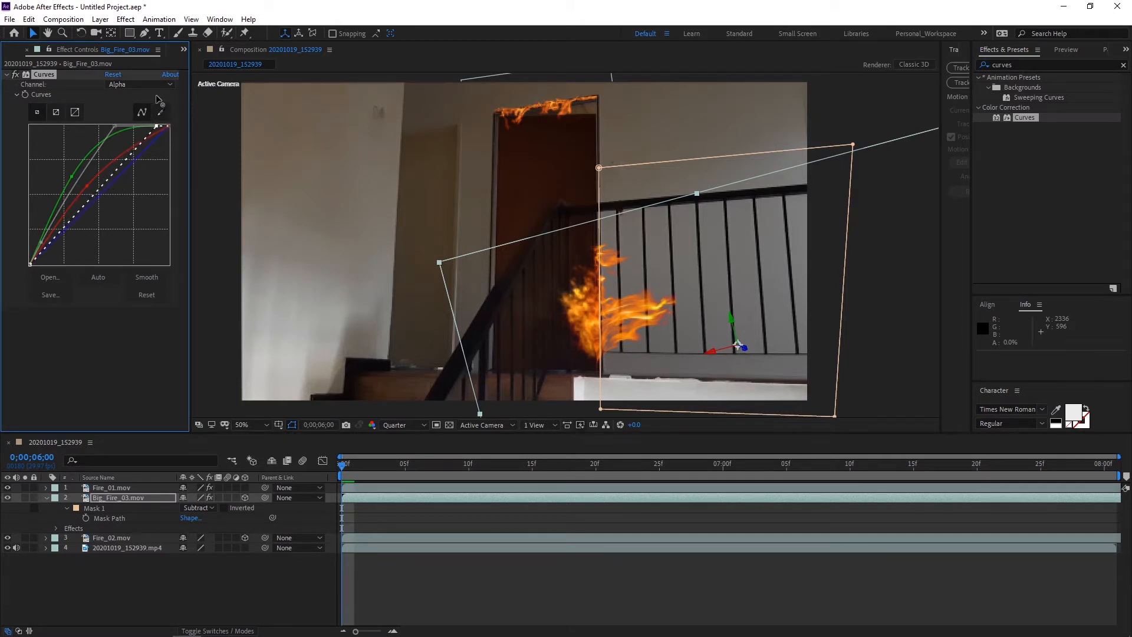
mouse_move(349, 465)
mouse_down()
mouse_move(857, 477)
mouse_move(342, 477)
mouse_up()
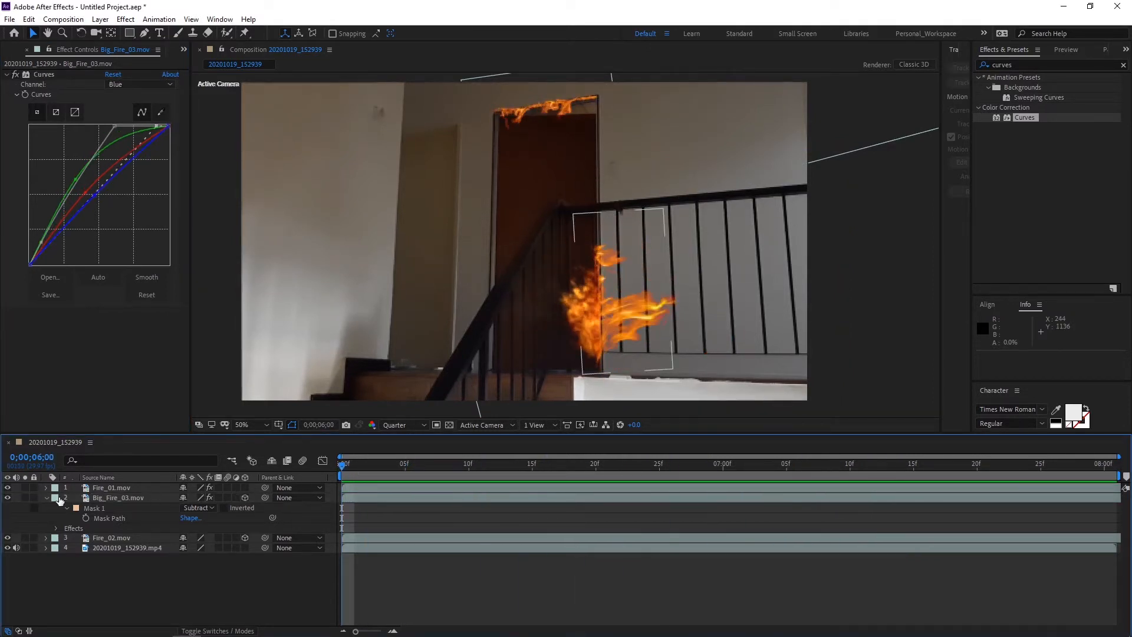
Step: Scale down Fire_01.mov against the lower door frame, preview the motion and return to 0;00;06;00
click(119, 486)
drag(667, 209, 617, 323)
click(394, 554)
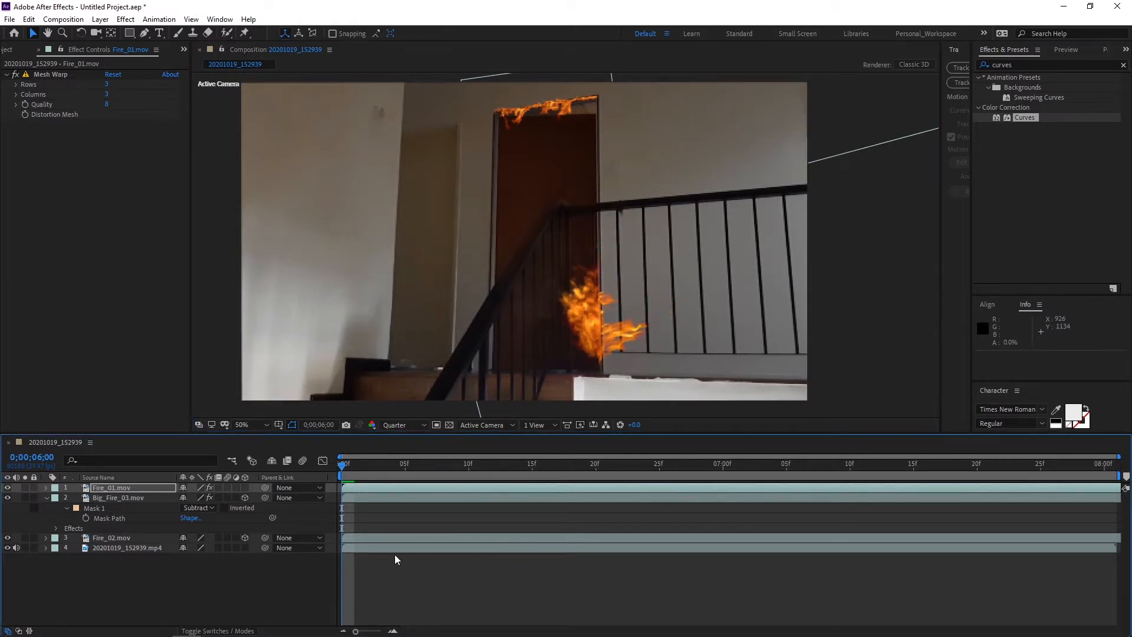
drag(344, 465, 424, 465)
key(space)
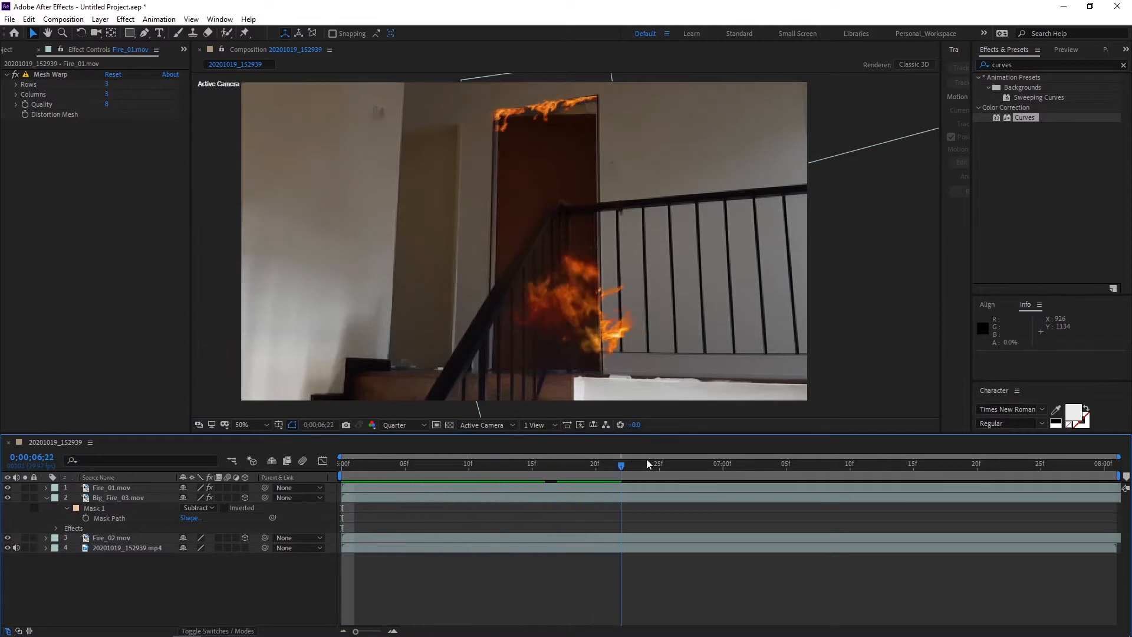
drag(812, 445, 272, 455)
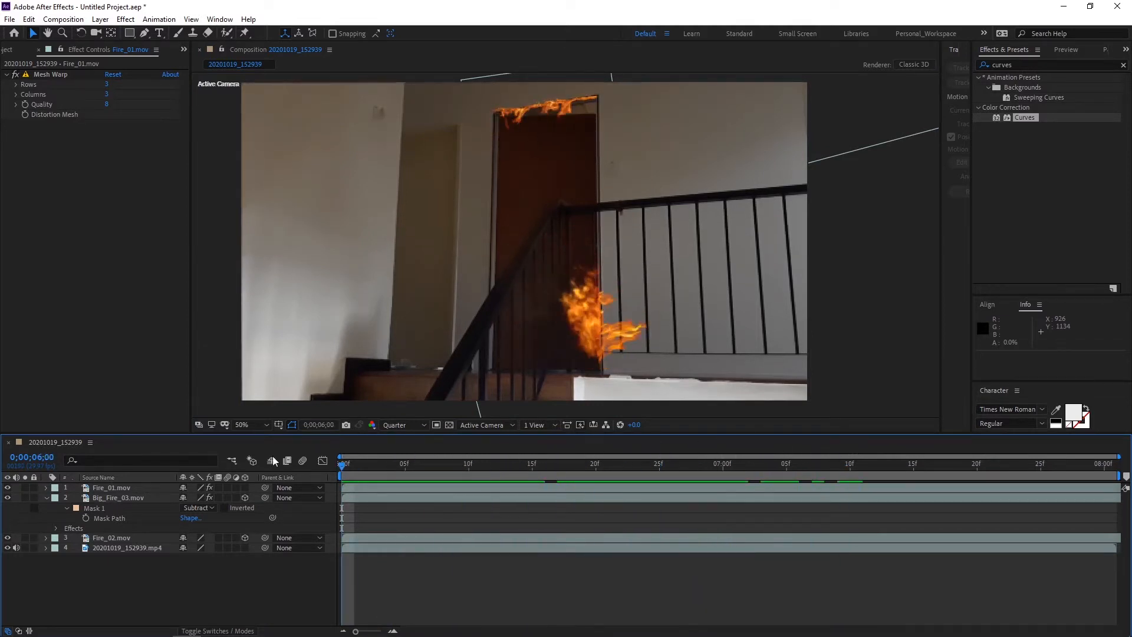
Step: Add BurnedWall.png as the topmost layer of the composition and make it a 3D layer
click(8, 49)
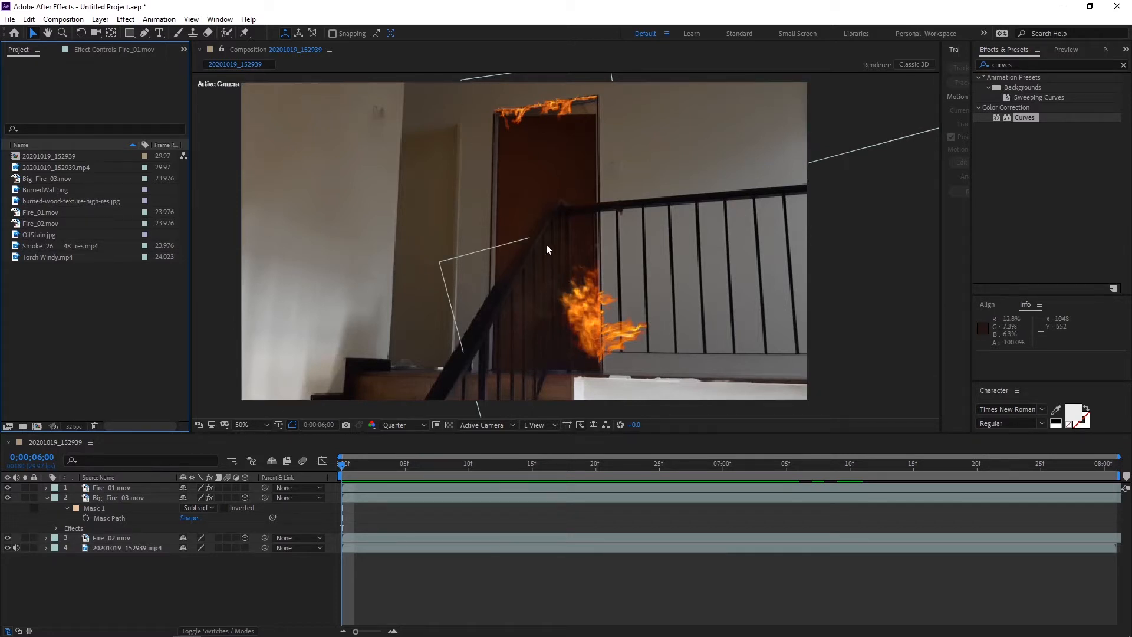
click(49, 192)
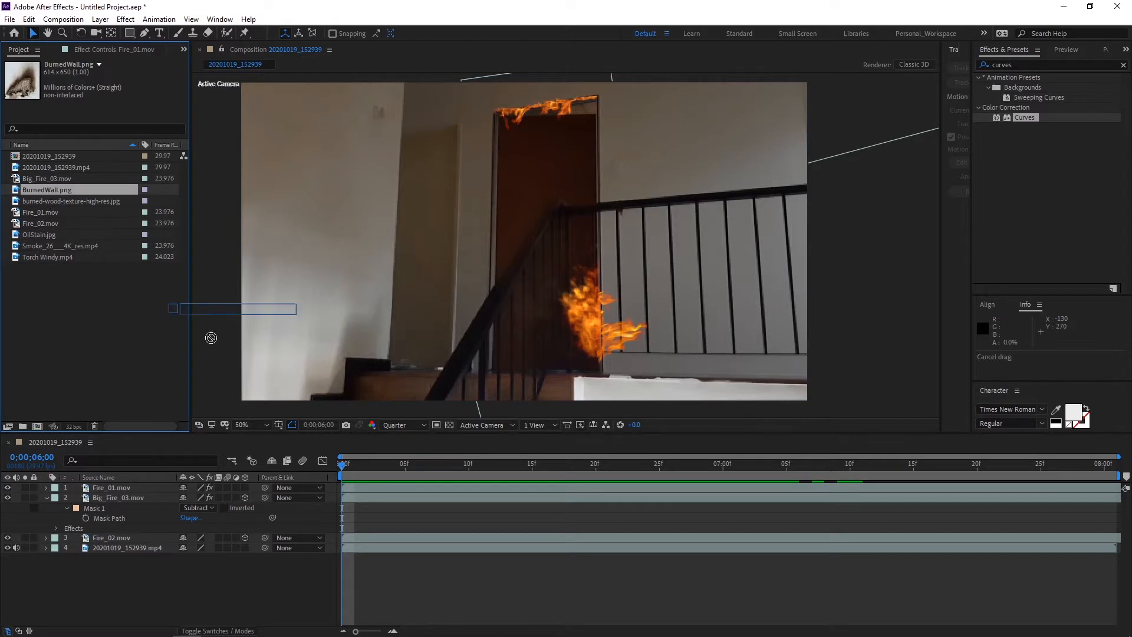
drag(211, 337, 140, 485)
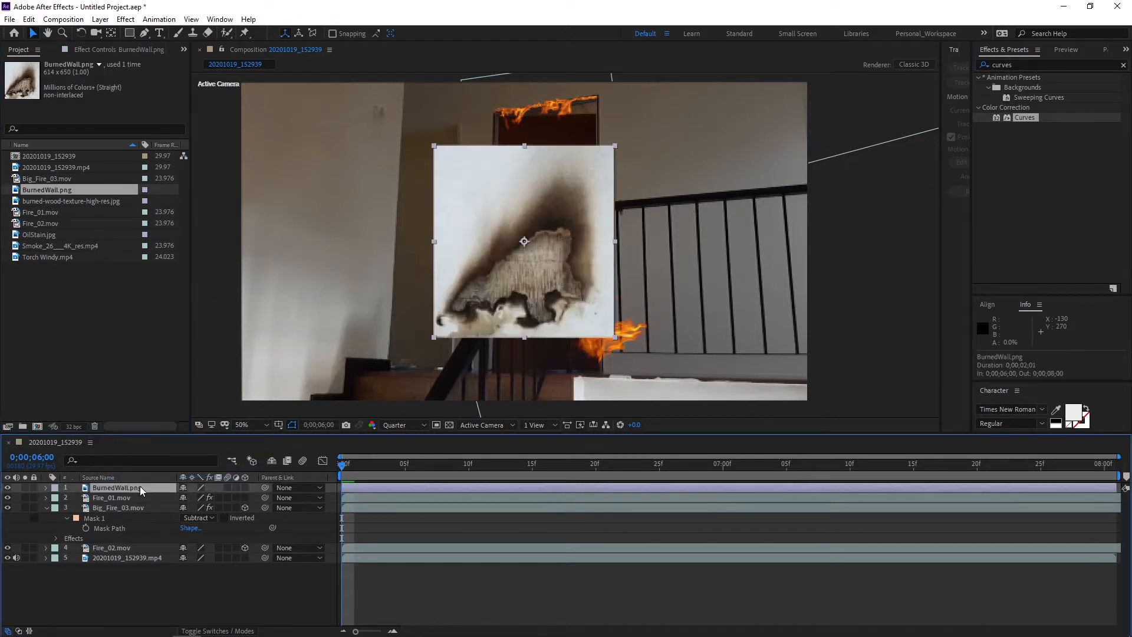
click(245, 488)
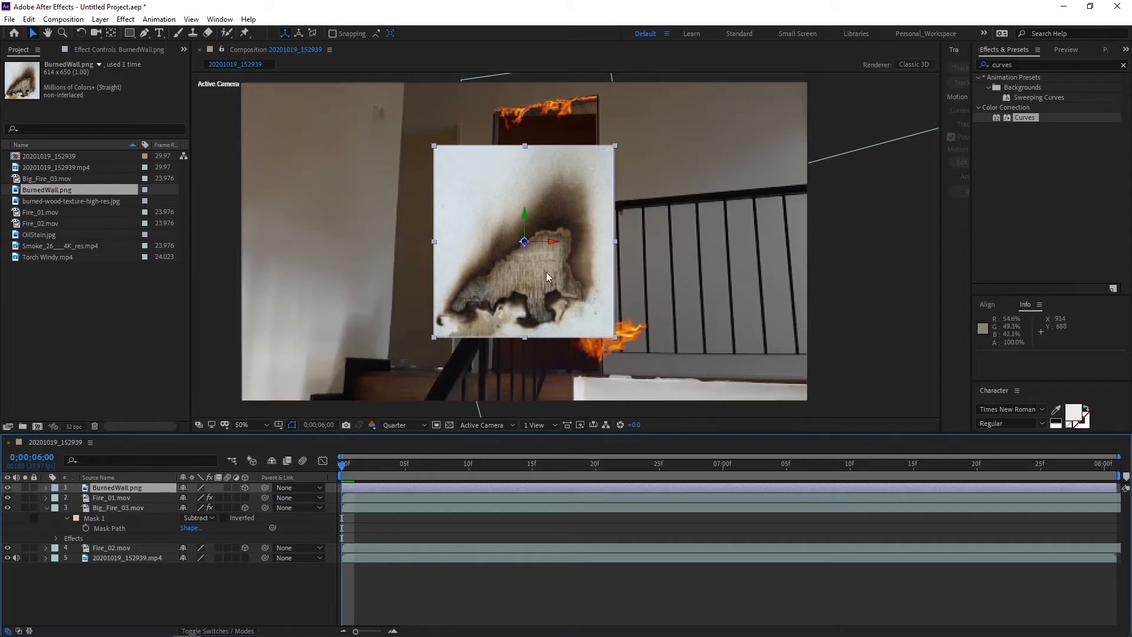
Step: Set BurnedWall.png's Z orientation to 88°, shrink it and place it on the lower wall beside the door frame
key(r)
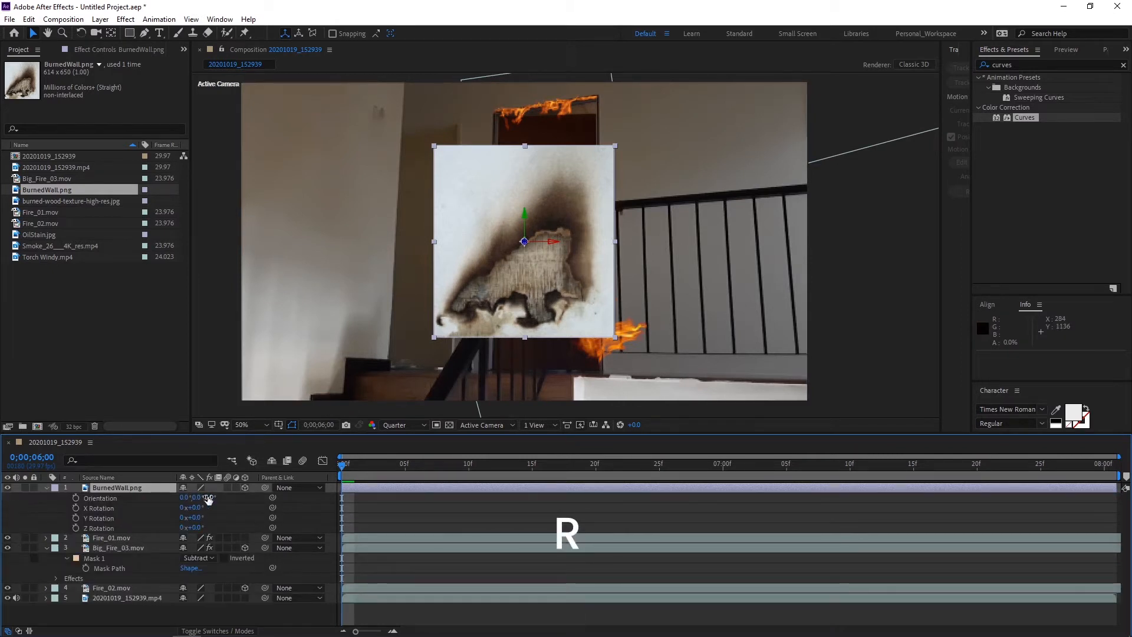
drag(204, 496, 258, 497)
drag(550, 273, 671, 299)
drag(211, 497, 216, 498)
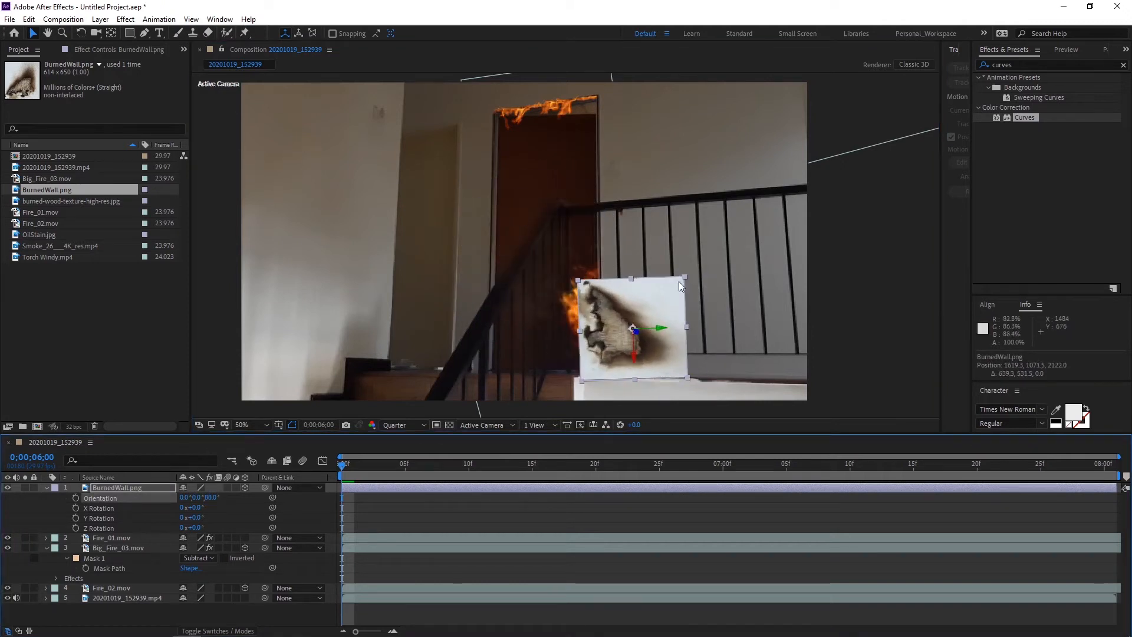
drag(684, 278, 670, 316)
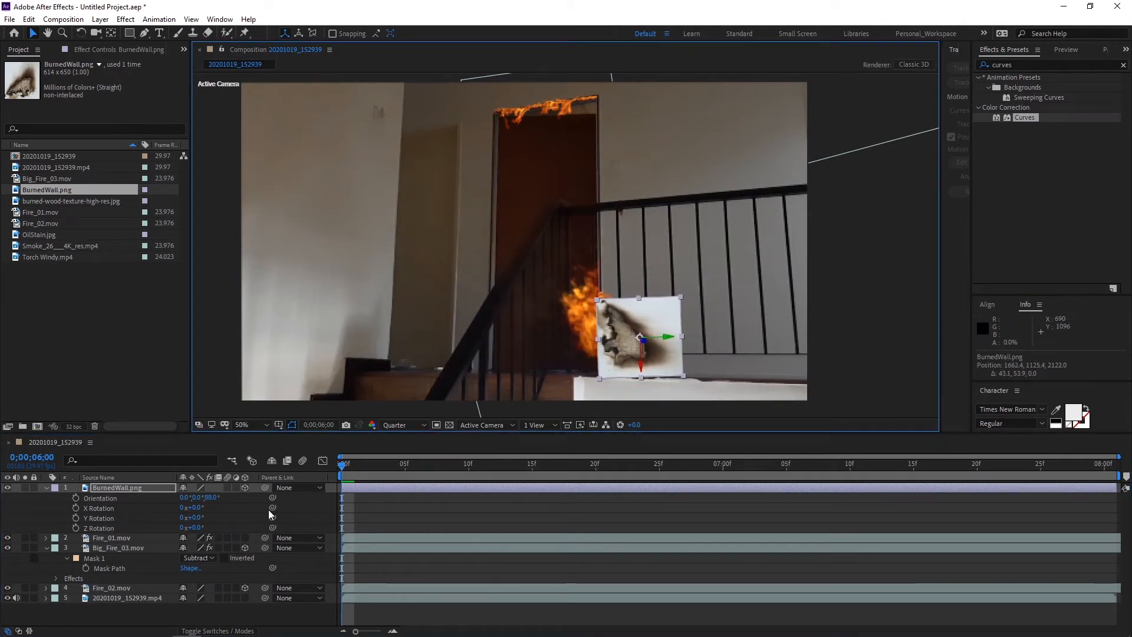
click(213, 498)
key(Return)
Step: Set BurnedWall.png's blending mode to Multiply
click(143, 486)
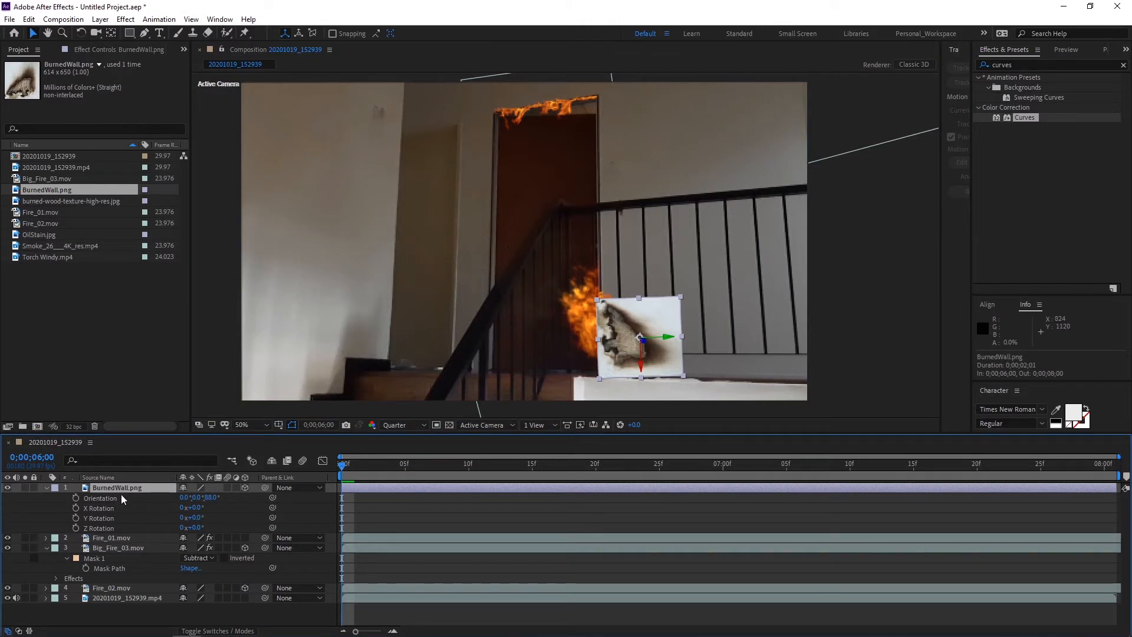
key(F4)
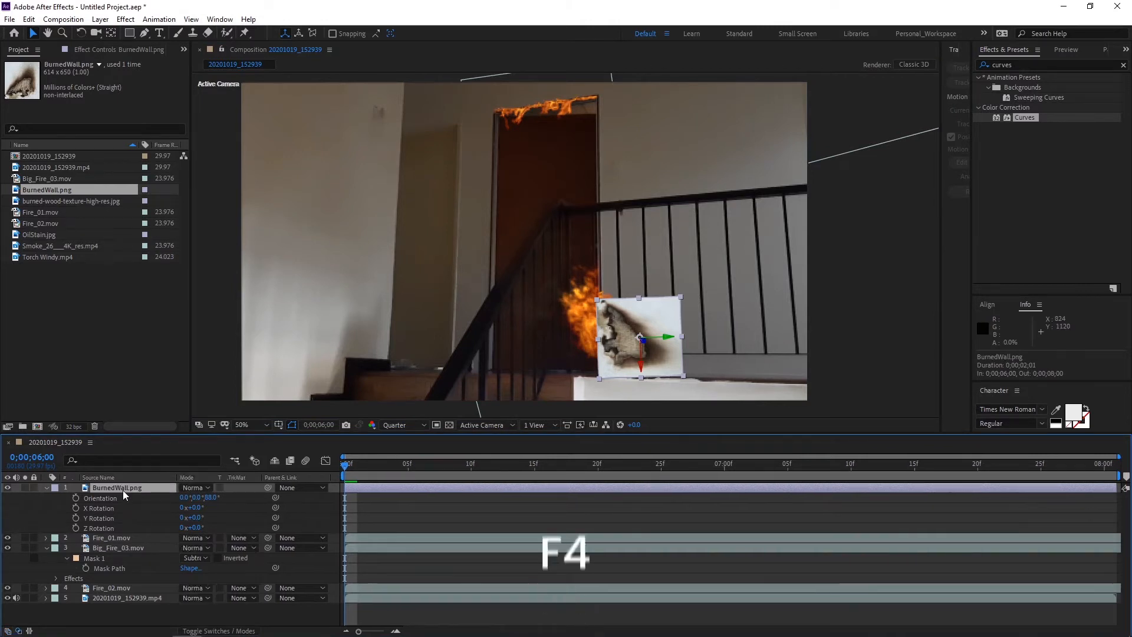
click(208, 489)
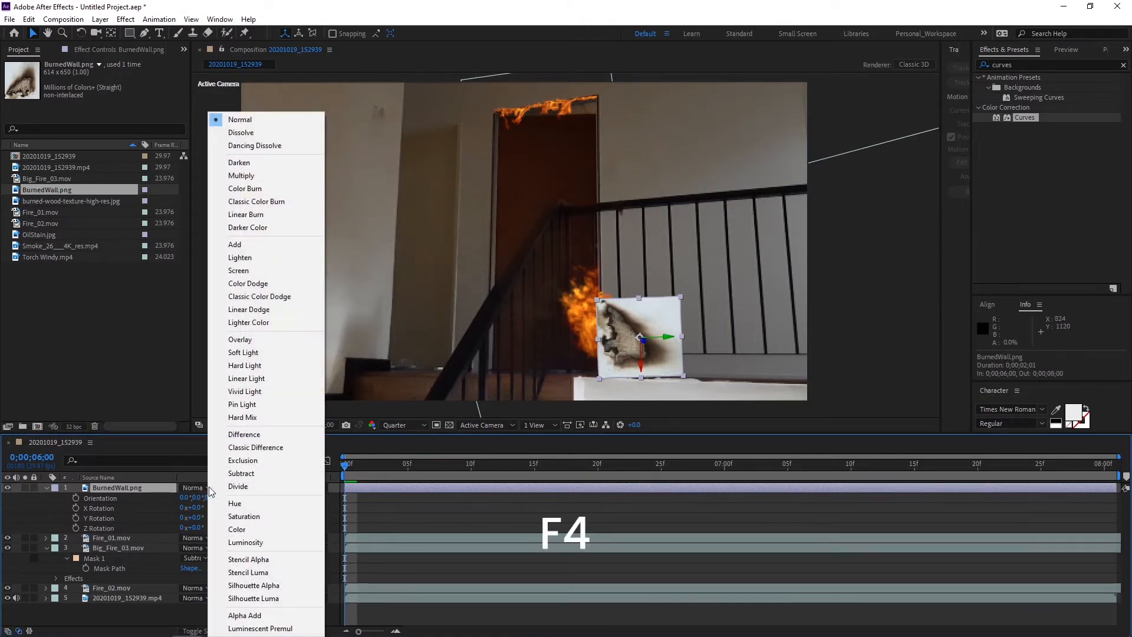
click(243, 176)
Step: Slightly enlarge BurnedWall.png and shift it so the burn mark sits behind the fire at the door frame
drag(664, 346, 664, 361)
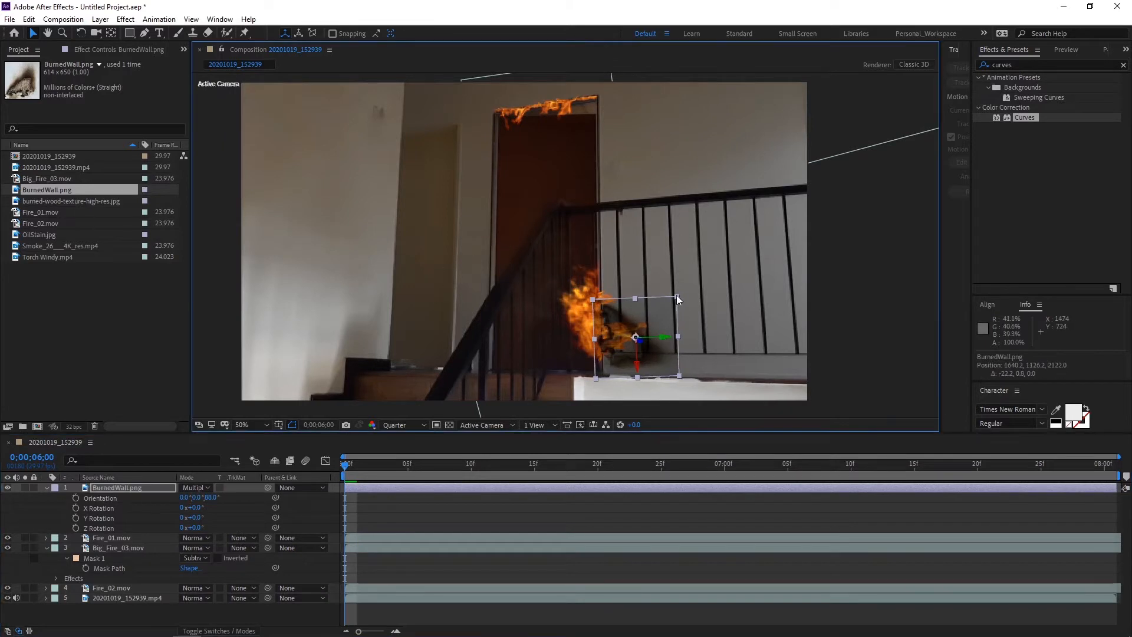
drag(677, 297, 685, 289)
drag(664, 337, 641, 362)
drag(689, 287, 691, 286)
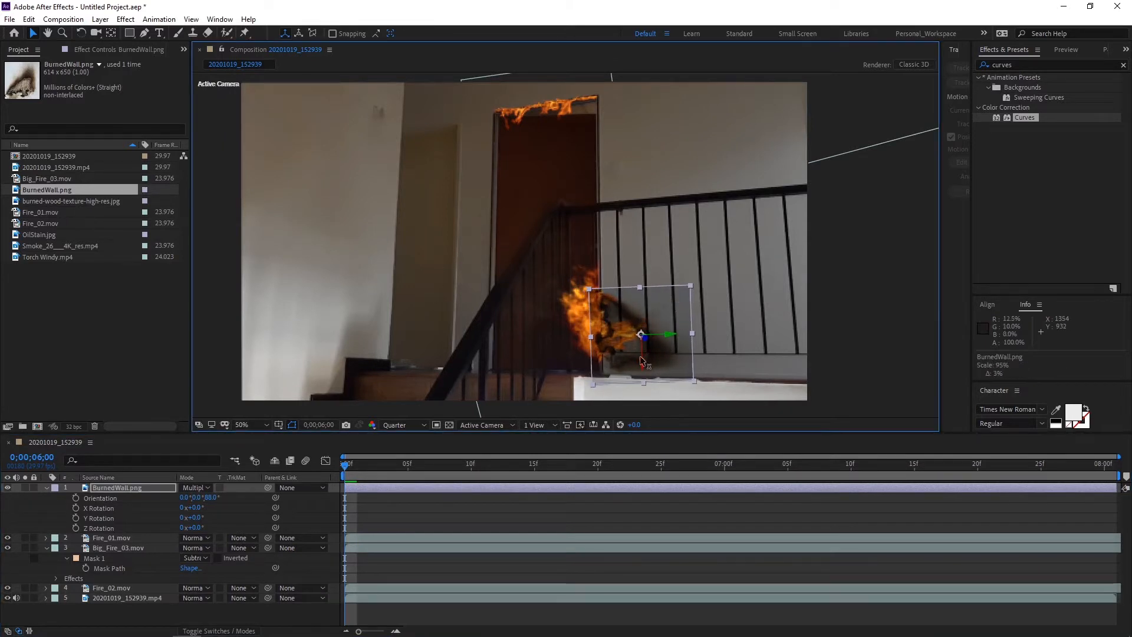
drag(211, 497, 212, 498)
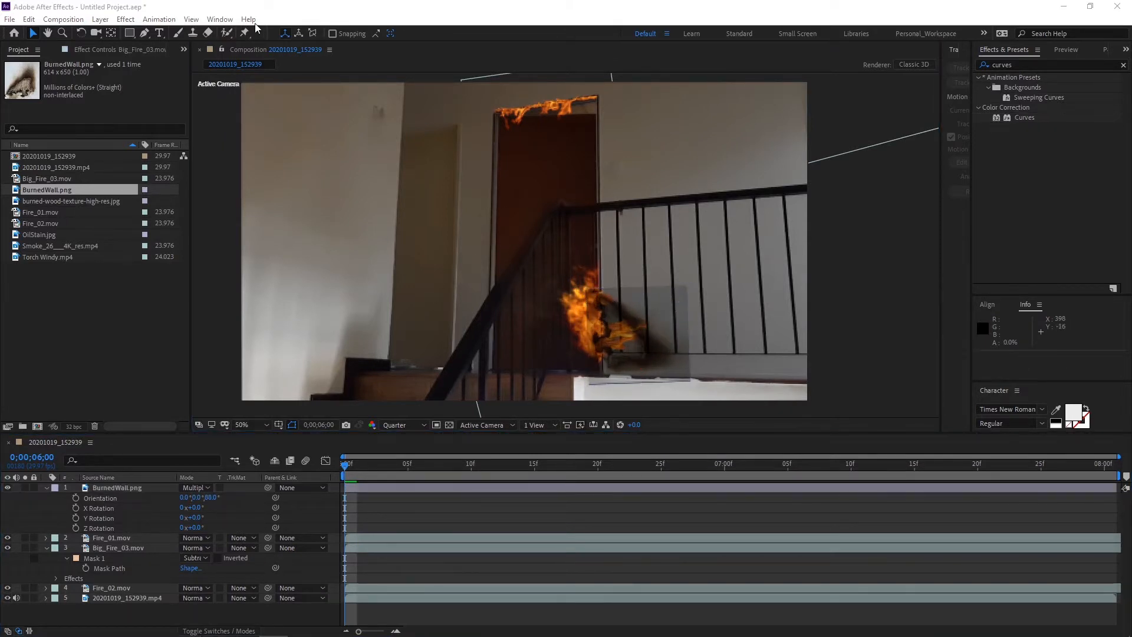
Step: Draw a closed Pen mask on BurnedWall.png around the dark burn, following the door frame and curving over the scorched area
click(146, 34)
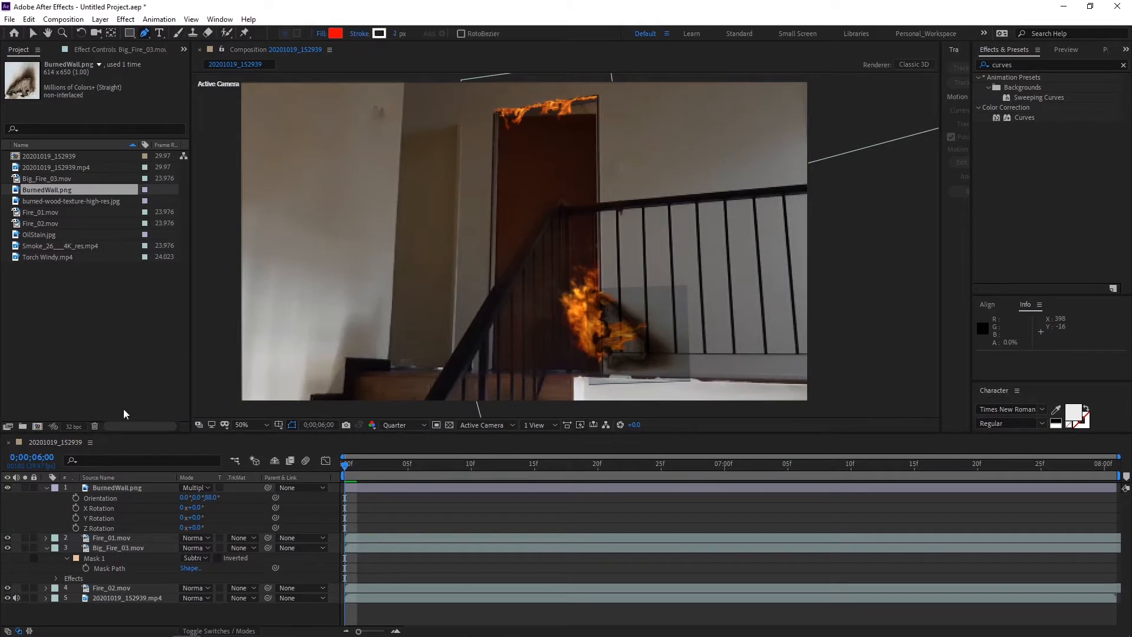
click(118, 487)
scroll(560, 194, up, 3)
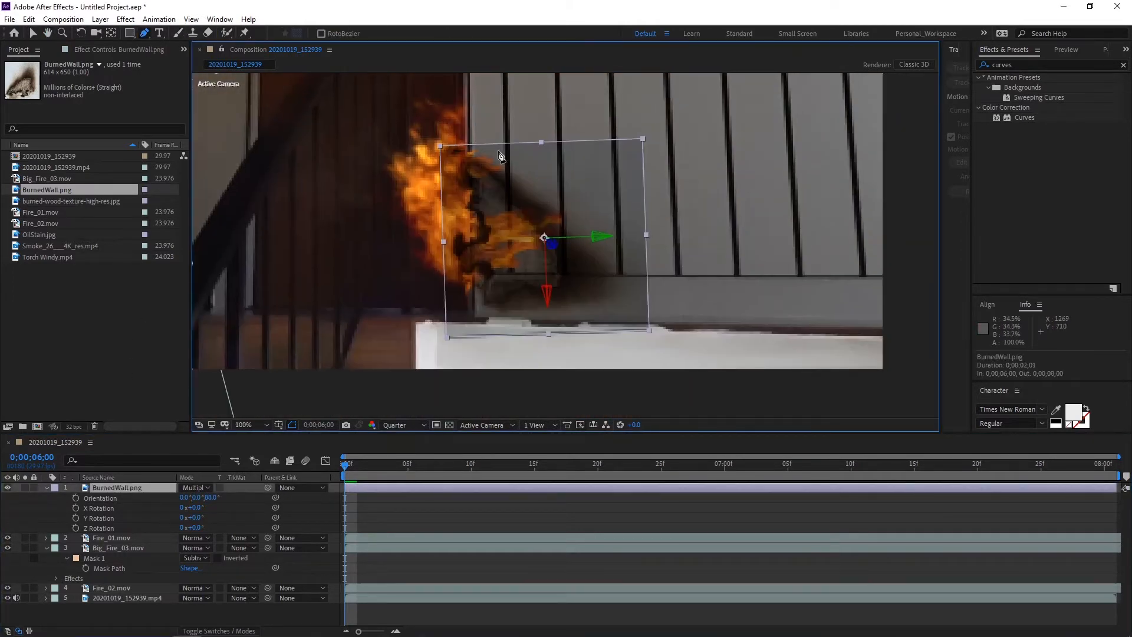
click(462, 155)
drag(569, 185, 595, 215)
click(635, 288)
click(474, 309)
click(468, 300)
drag(489, 241, 515, 253)
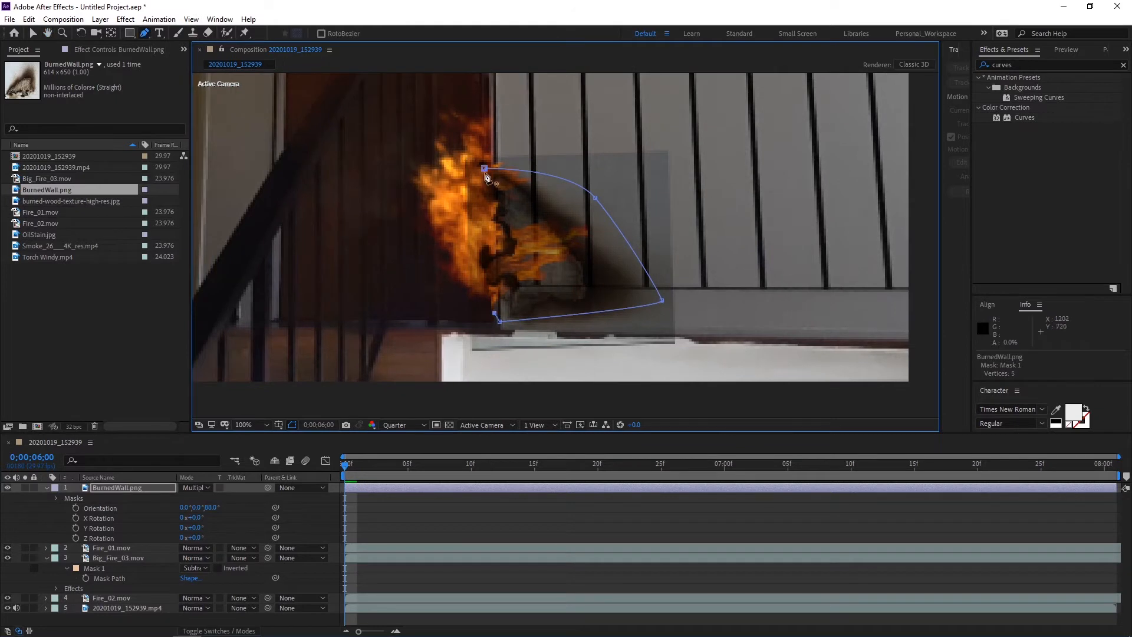
click(489, 168)
Step: Set the Mask Feather of BurnedWall.png's mask to 75 pixels
click(137, 489)
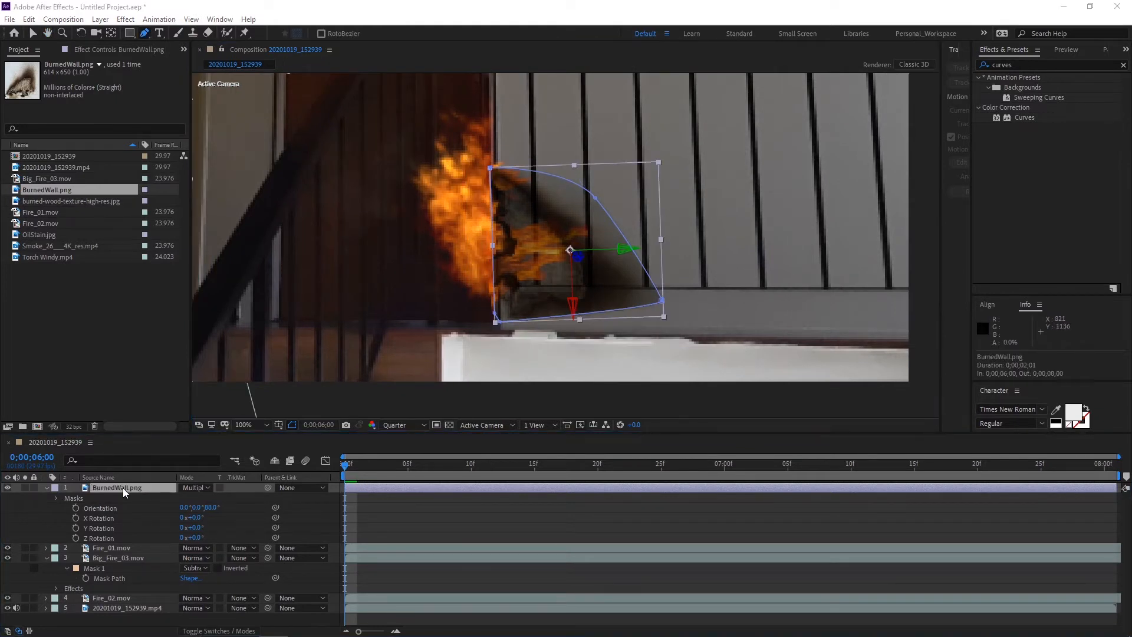
key(f)
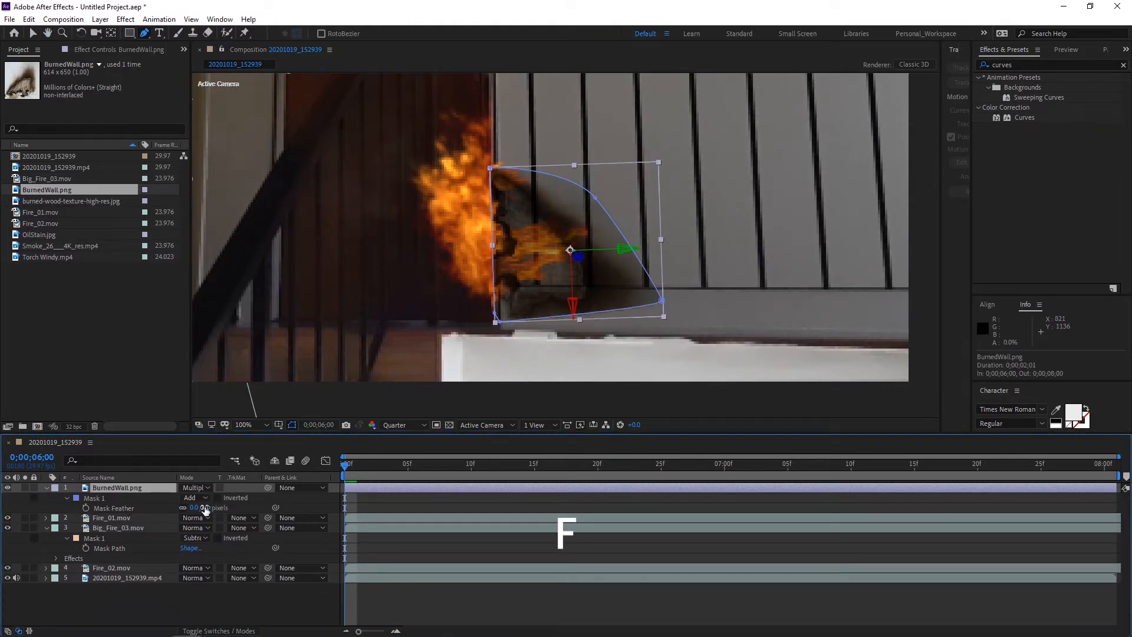
drag(205, 508, 248, 508)
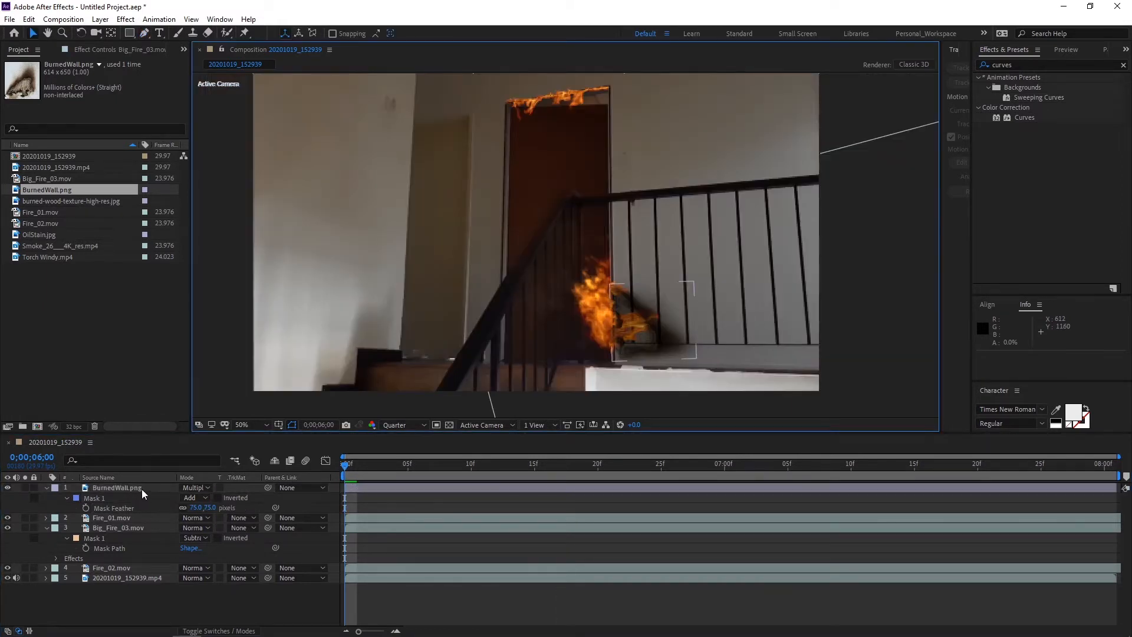
Step: Duplicate BurnedWall.png, move the copy to the door's upper-left corner and scale it down
click(131, 489)
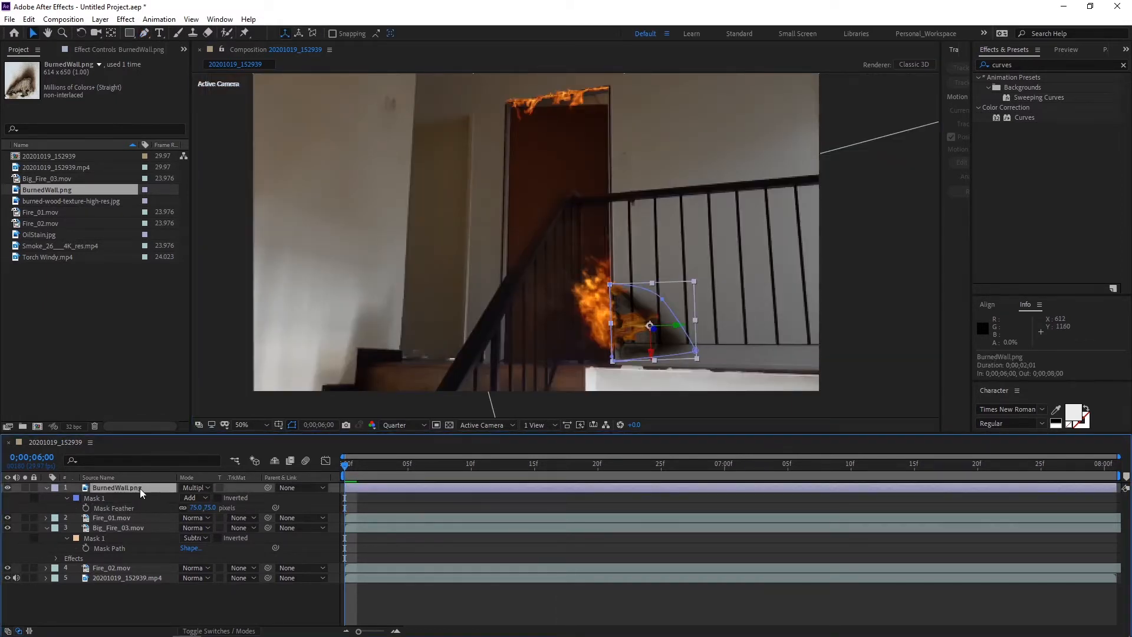
key(ctrl+d)
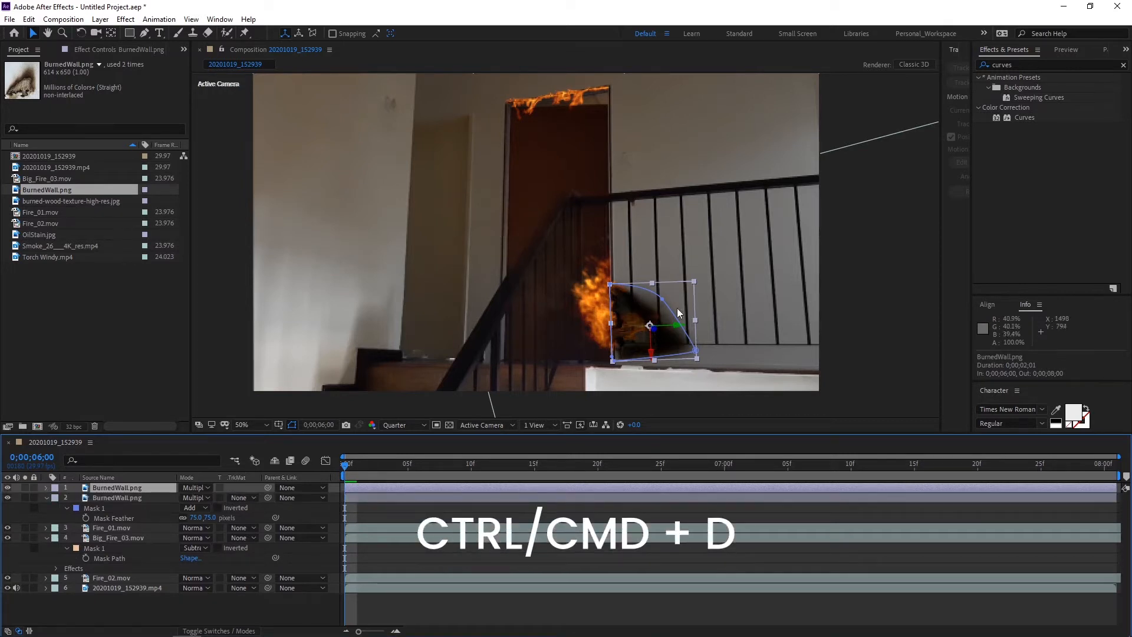
drag(672, 306, 553, 221)
scroll(523, 119, up, 1)
drag(580, 211, 564, 211)
drag(570, 202, 532, 250)
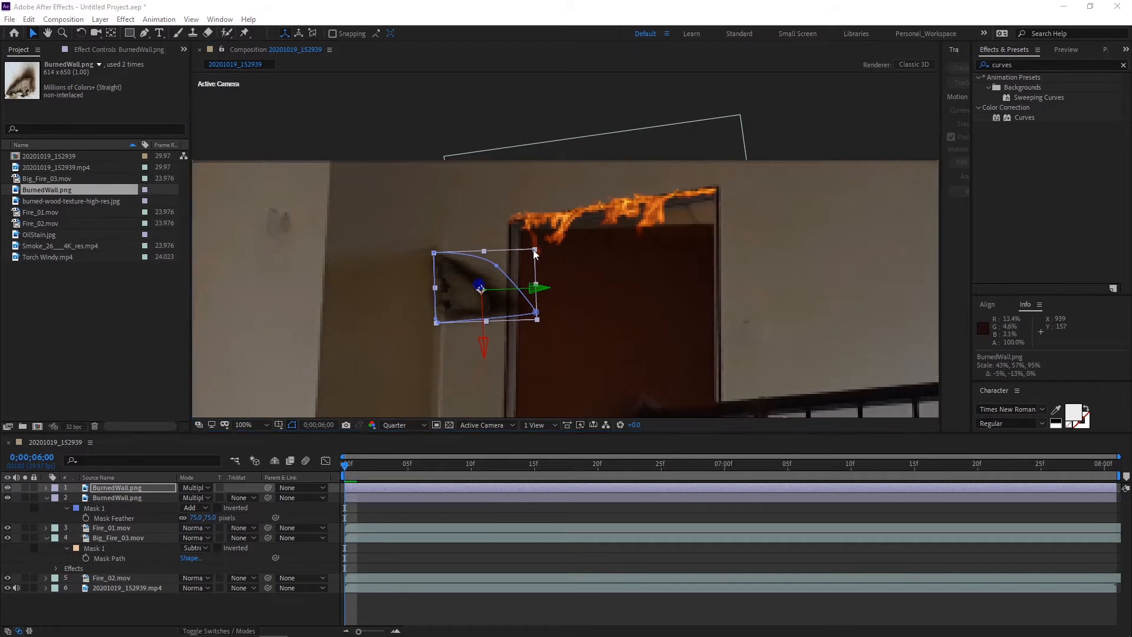
drag(485, 305, 503, 271)
Step: Set the Z orientation of the duplicated BurnedWall.png to 84° to match the slope of the door frame
click(125, 488)
key(r)
drag(208, 499, 203, 500)
Step: Try a horizontal flip on the duplicated BurnedWall.png layer
right_click(536, 236)
mouse_move(574, 298)
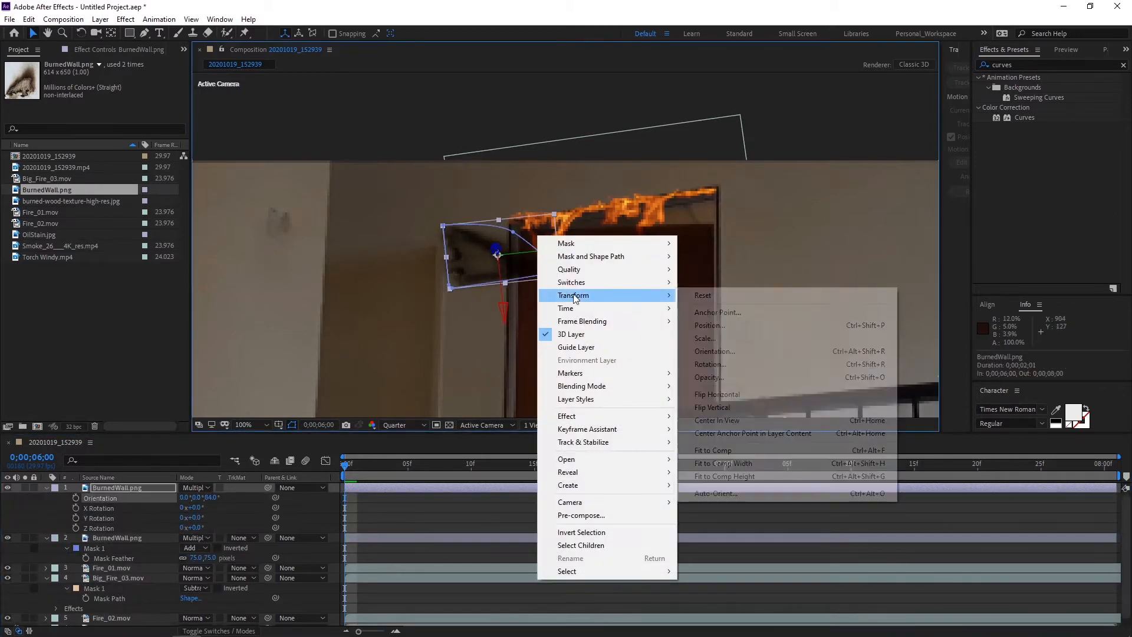
click(717, 396)
key(ctrl+z)
Step: Flip the rotated BurnedWall.png copy so it mirrors left to right on screen, then resize and align it with the door's upper-left corner
right_click(480, 235)
mouse_move(517, 296)
click(678, 394)
drag(526, 256, 487, 250)
drag(400, 286, 417, 274)
drag(449, 258, 465, 251)
Step: Reshape the mask of the duplicated BurnedWall.png by moving its corner vertices onto the outer edge of the door frame
scroll(482, 238, up, 2)
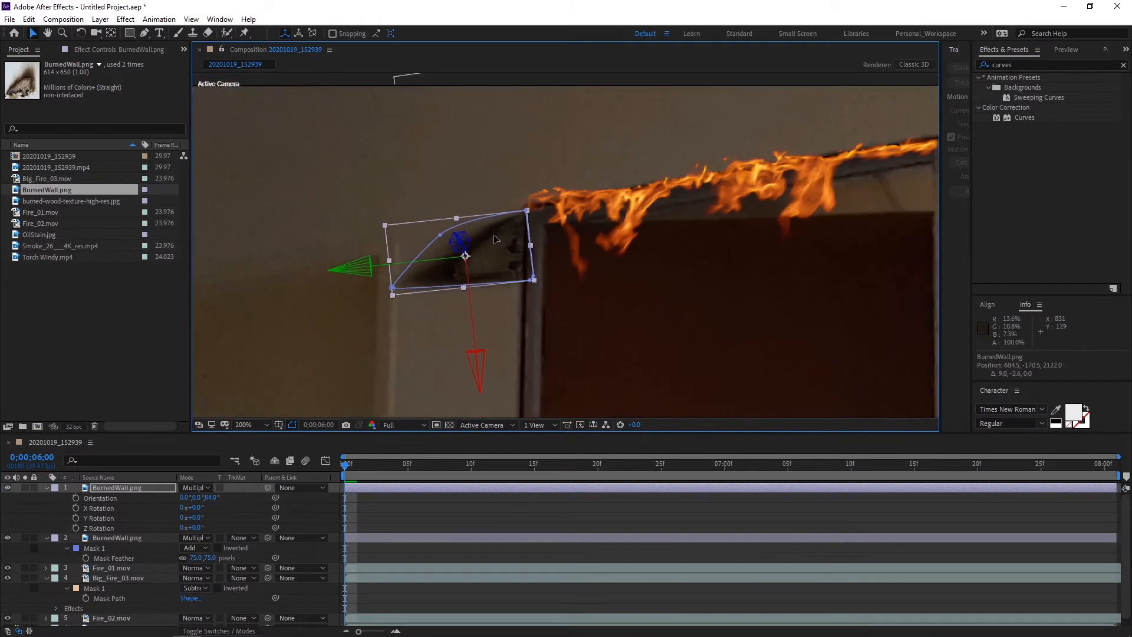
scroll(530, 265, up, 4)
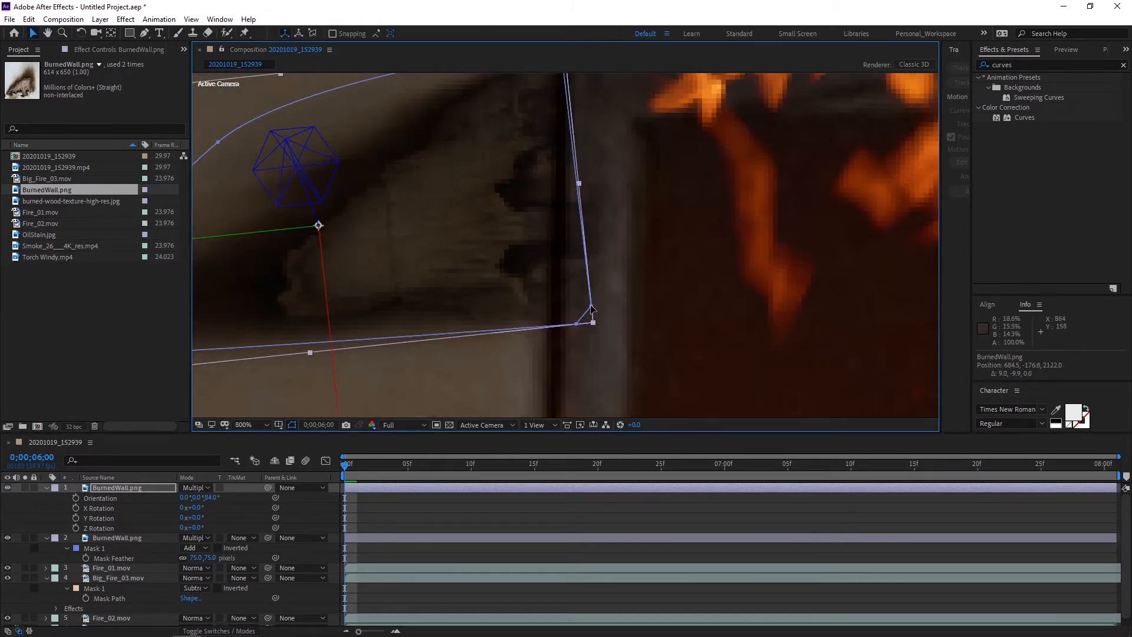
drag(577, 325, 529, 345)
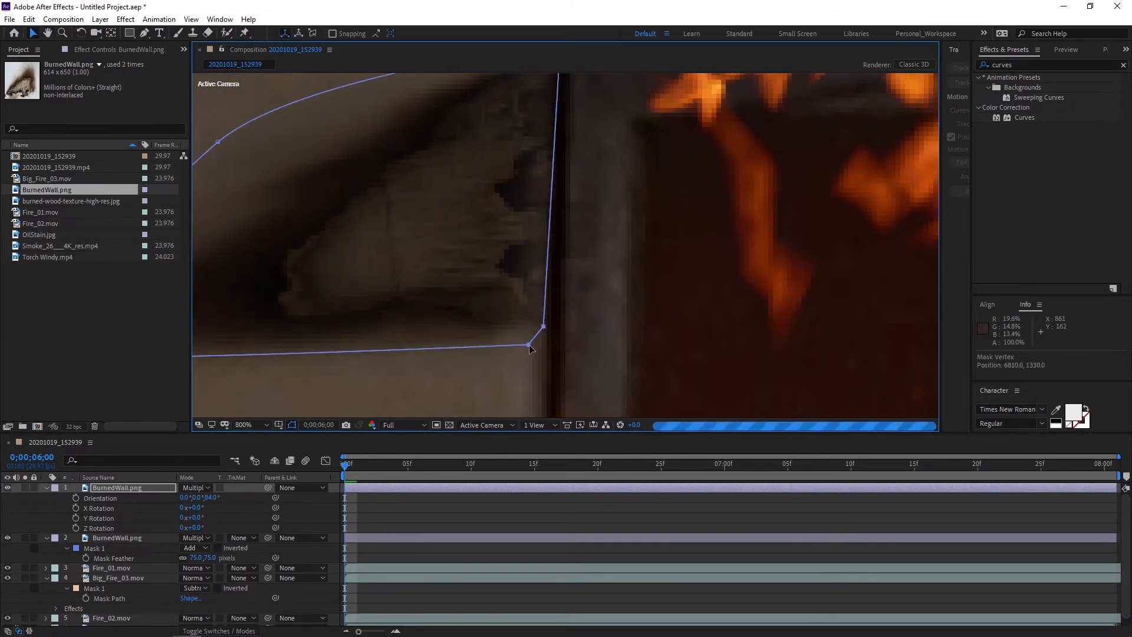
drag(563, 168, 555, 343)
drag(552, 221, 541, 208)
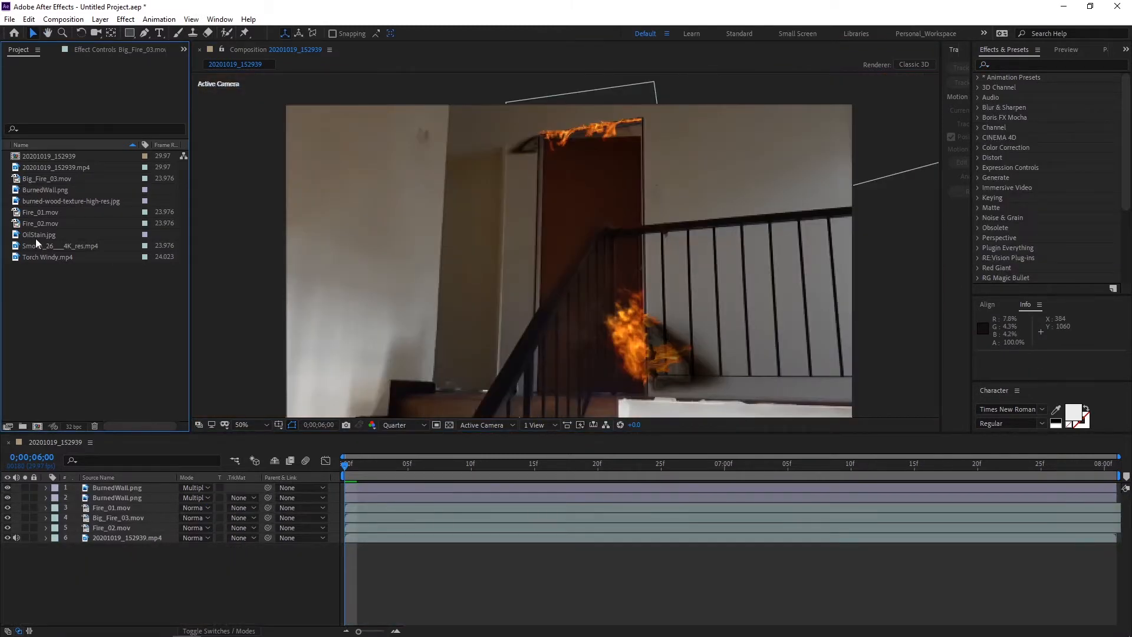
Step: Add OilStain.jpg as the top layer, enlarge it to cover the door and rotate it about 122°
drag(36, 238, 130, 485)
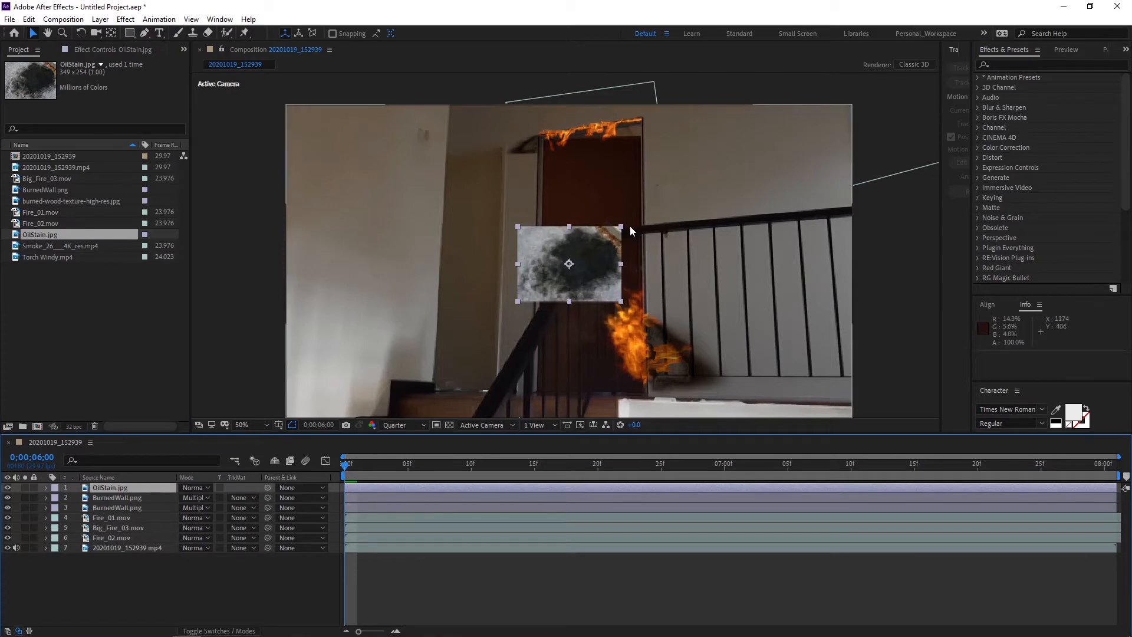
click(400, 425)
click(399, 453)
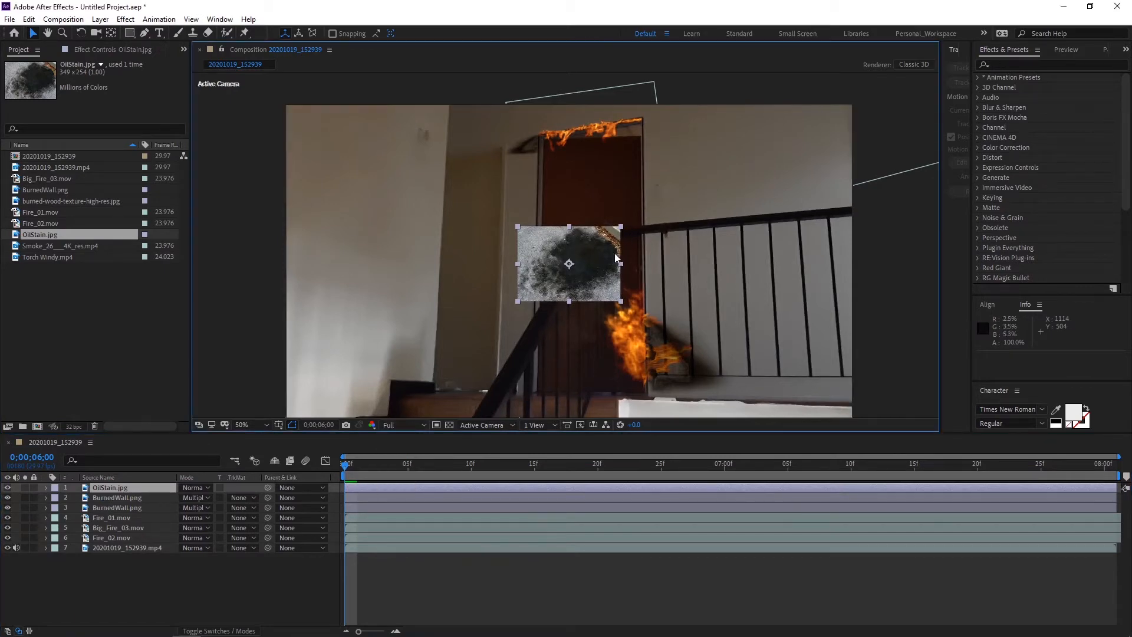
drag(670, 208, 501, 419)
key(w)
key(v)
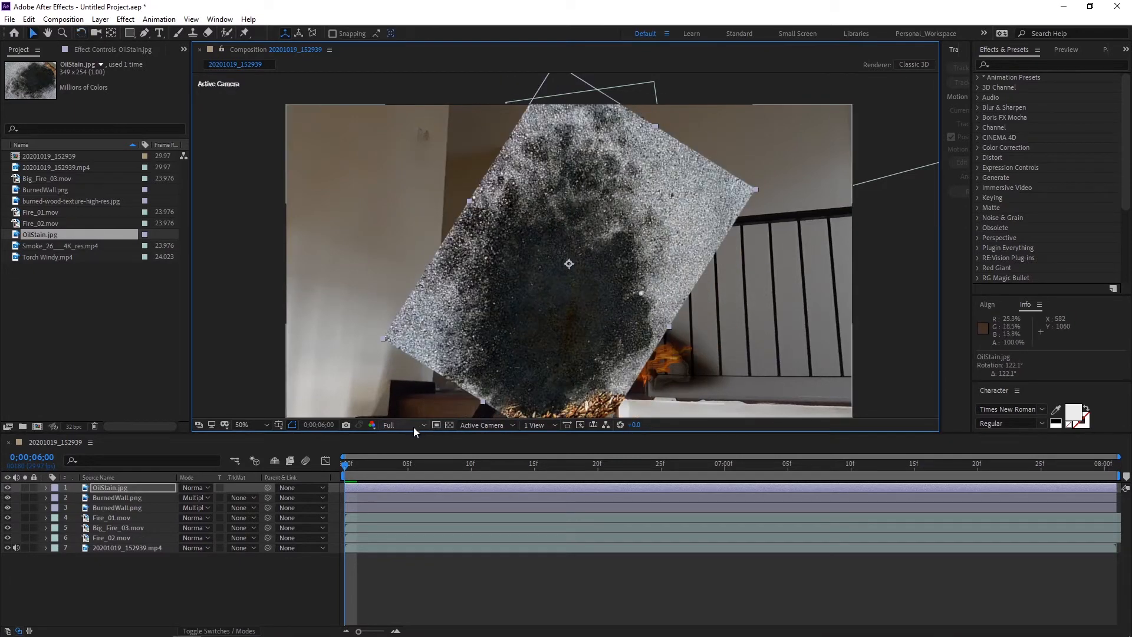
Step: Shift the oil stain over the door at quarter preview resolution and set its blending mode to Multiply
click(412, 425)
click(403, 491)
drag(586, 250, 600, 241)
click(193, 488)
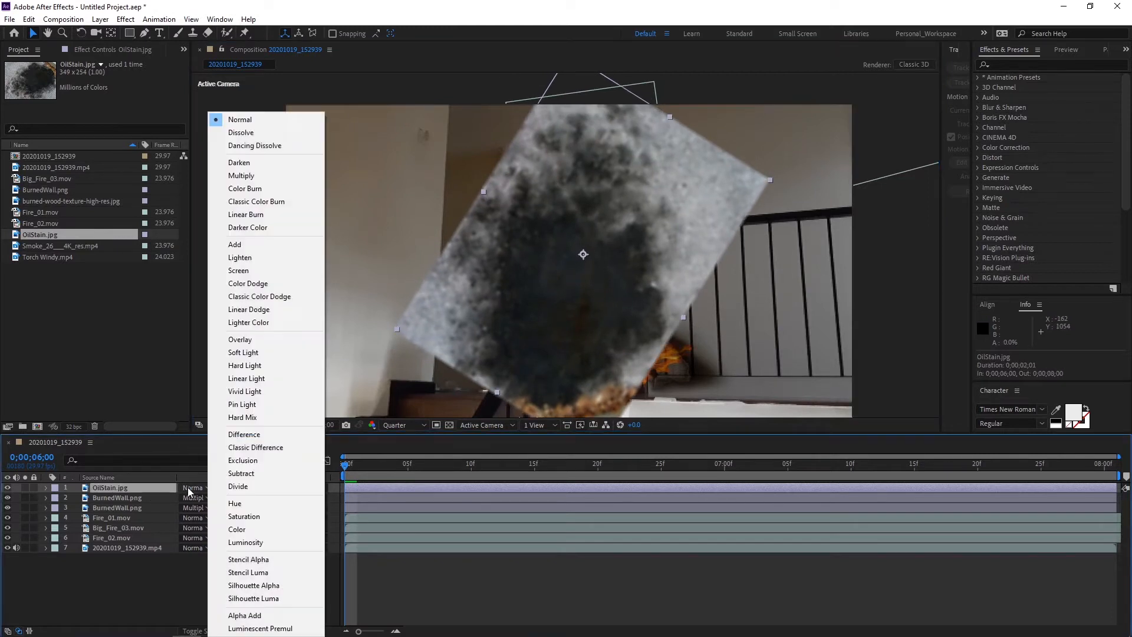
click(248, 176)
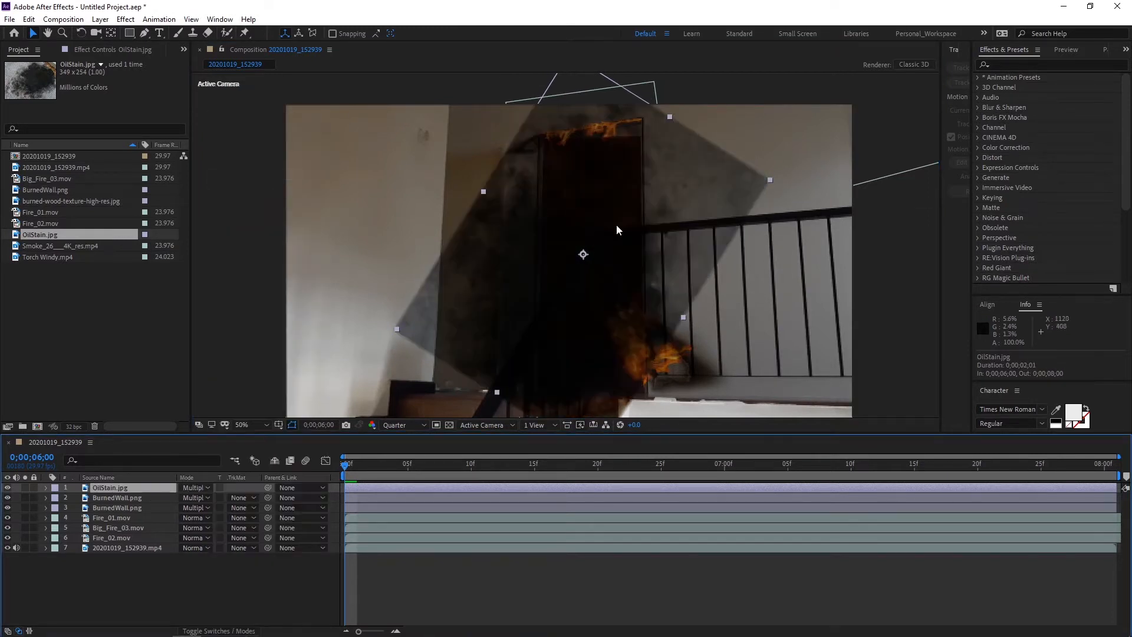
Step: Fine-tune the oil stain's rotation and position so its dark area spreads around the door frame
drag(617, 230, 624, 226)
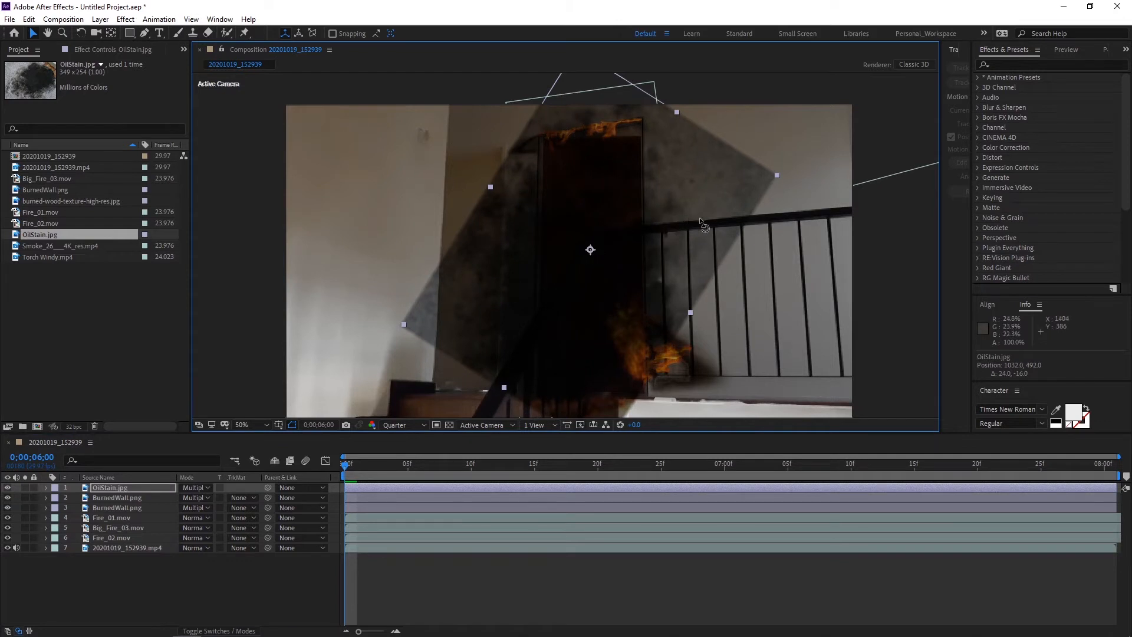
key(w)
drag(700, 215, 689, 196)
key(v)
mouse_move(639, 247)
mouse_down()
mouse_move(686, 194)
mouse_move(653, 241)
mouse_up()
key(w)
key(v)
Step: Draw a closed, curved 12-vertex mask on OilStain.jpg, loosely outlining the door and the wall beside it
click(145, 34)
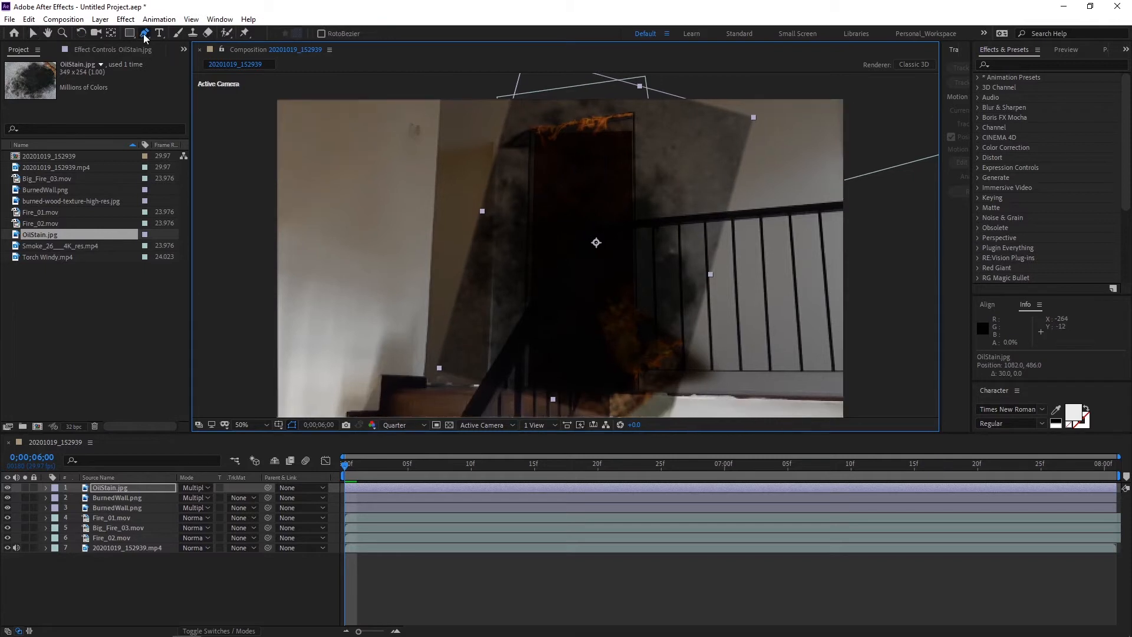
drag(524, 115, 548, 106)
drag(580, 108, 600, 105)
drag(643, 123, 645, 126)
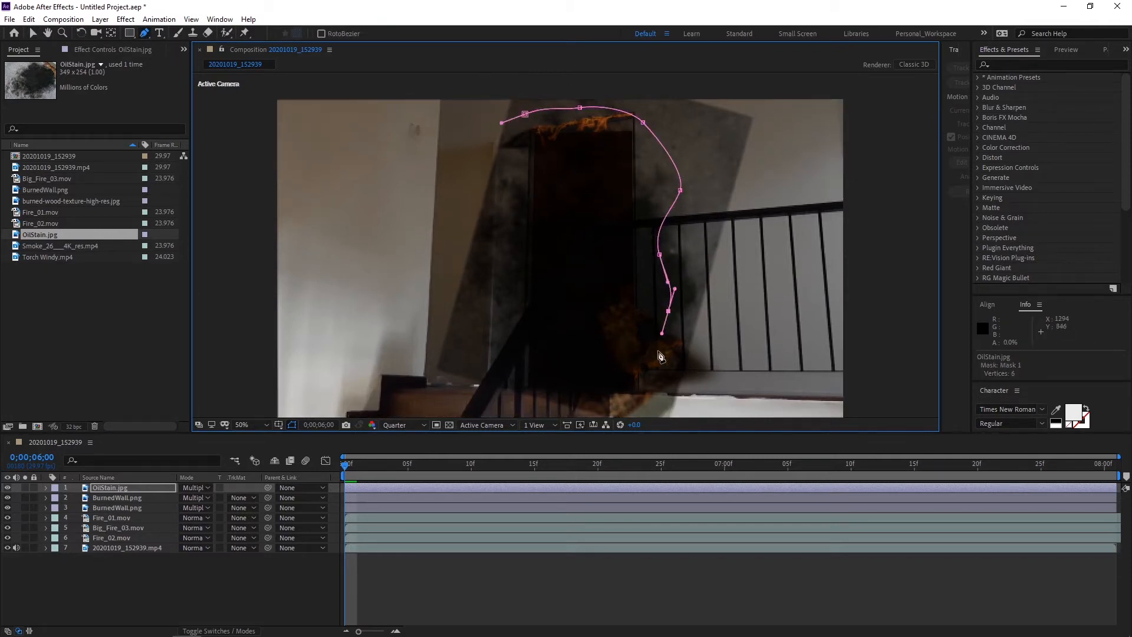
click(509, 388)
drag(496, 332, 495, 324)
drag(507, 257, 510, 233)
drag(503, 177, 509, 144)
click(524, 114)
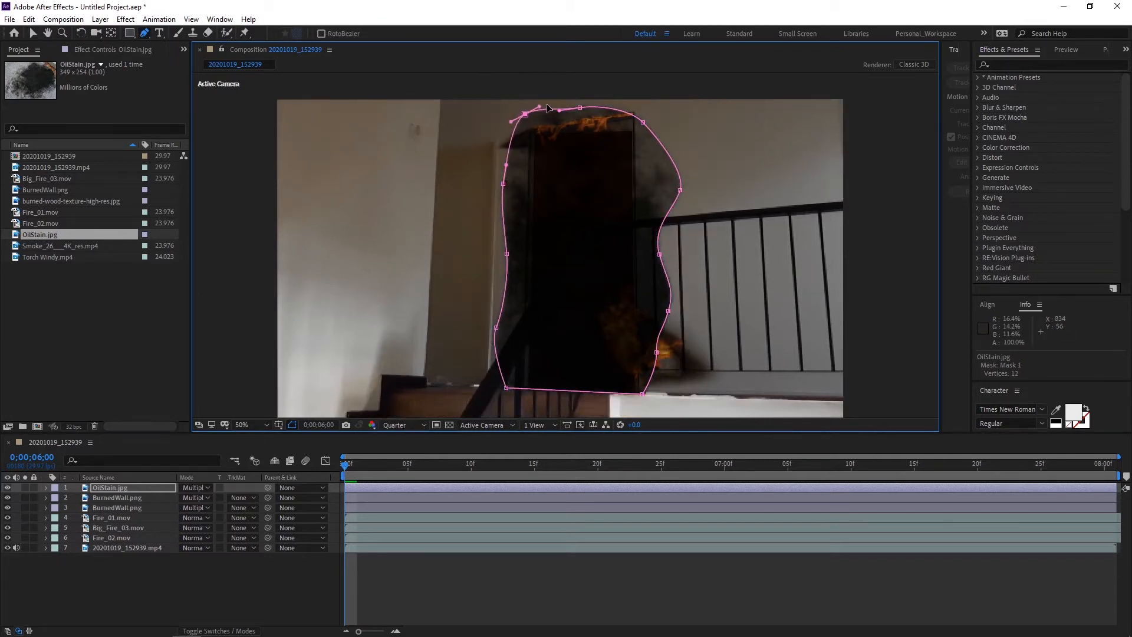
Step: Feather the oil stain's mask by 15 pixels
key(f)
click(120, 487)
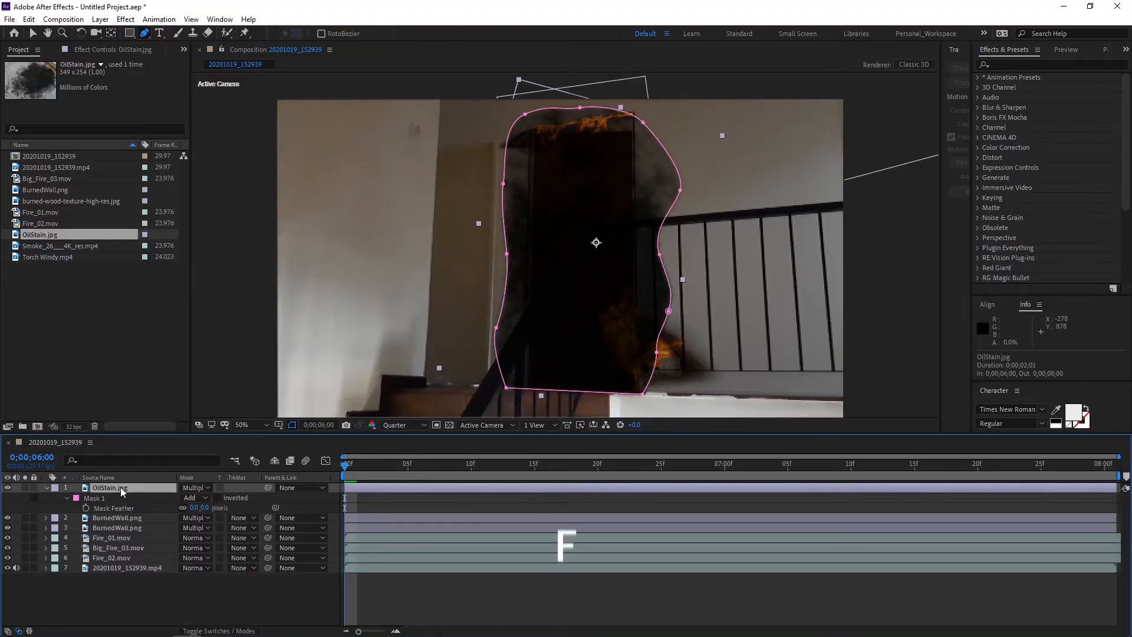
click(203, 507)
text(1)
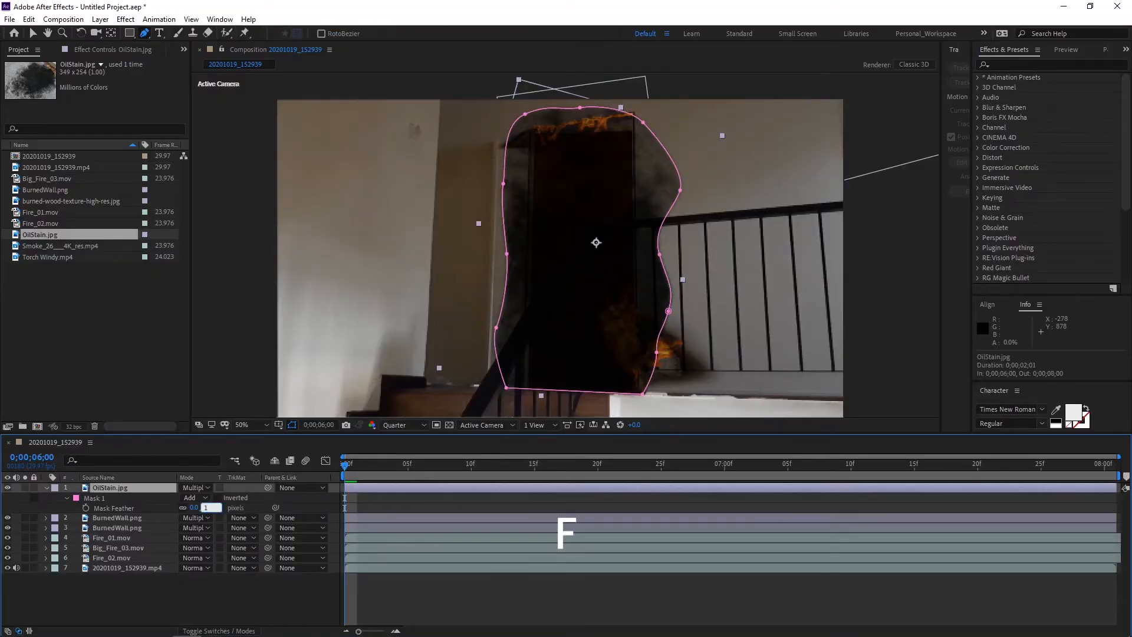
text(5)
key(Return)
Step: Hide OilStain.jpg, preview at full resolution and draw a second, four-corner mask on the layer along the door's edges
click(121, 487)
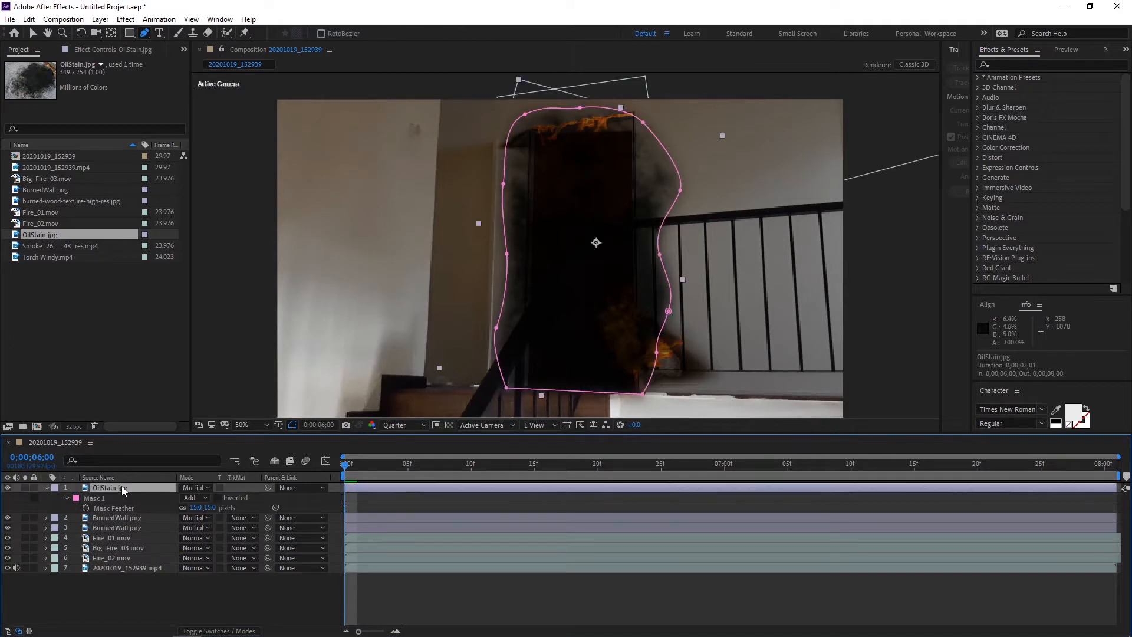
scroll(581, 207, up, 2)
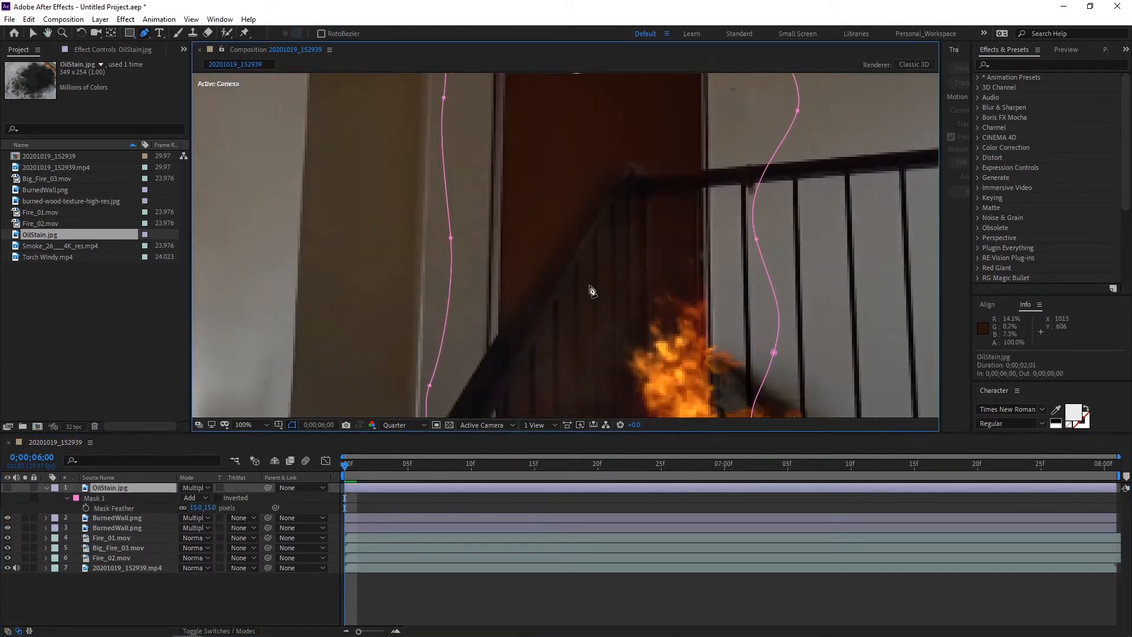
scroll(495, 265, up, 5)
scroll(486, 312, up, 2)
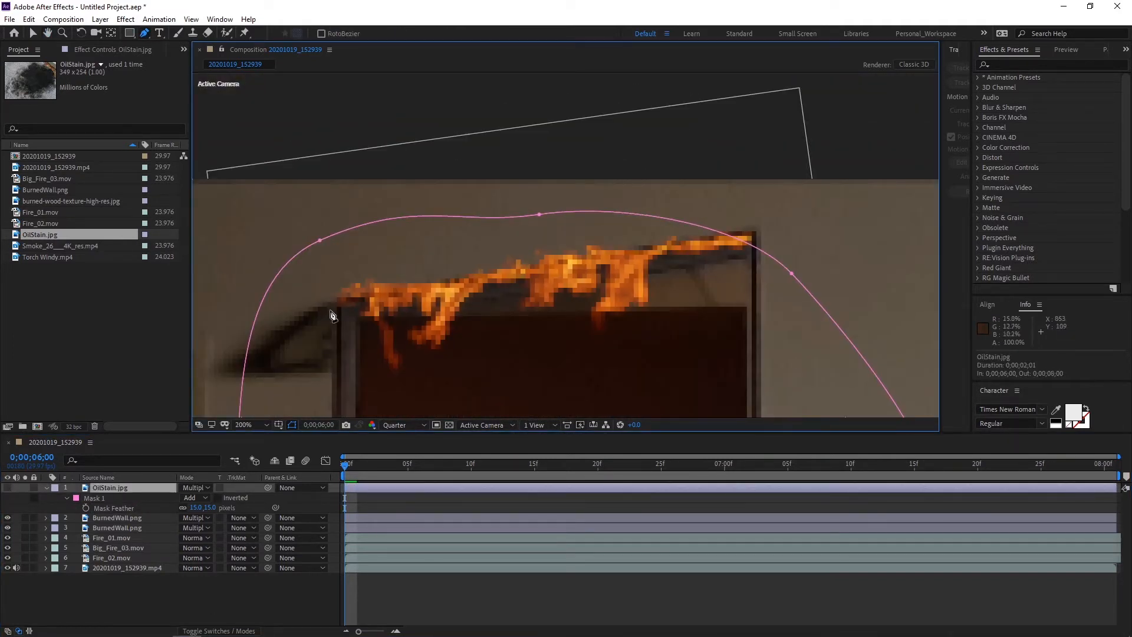
click(408, 425)
click(402, 470)
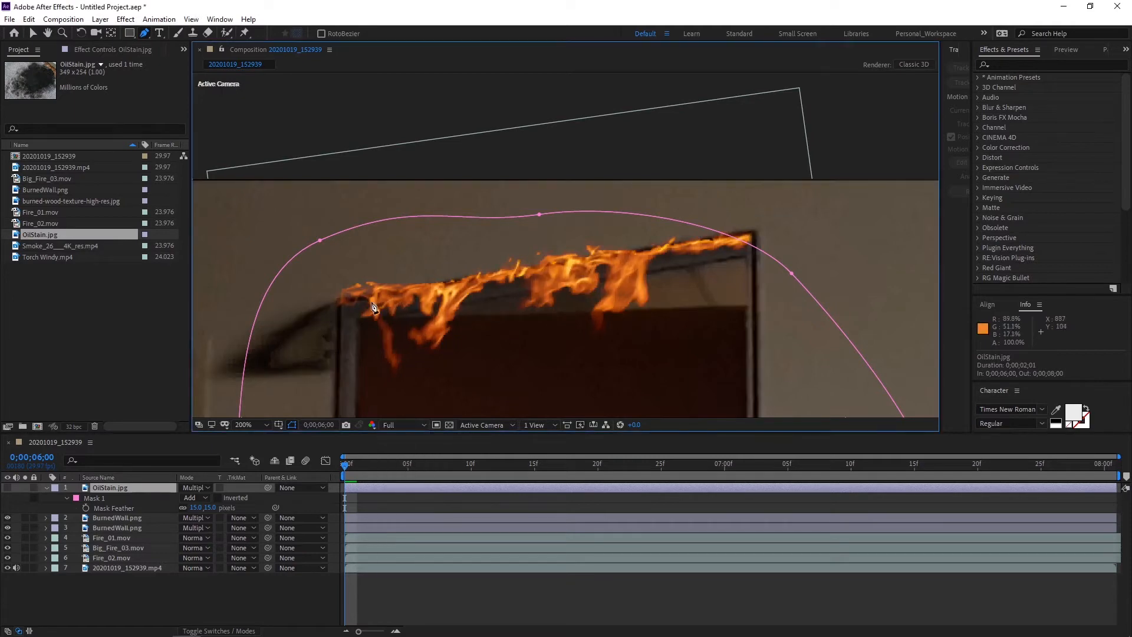
click(339, 307)
scroll(339, 308, down, 5)
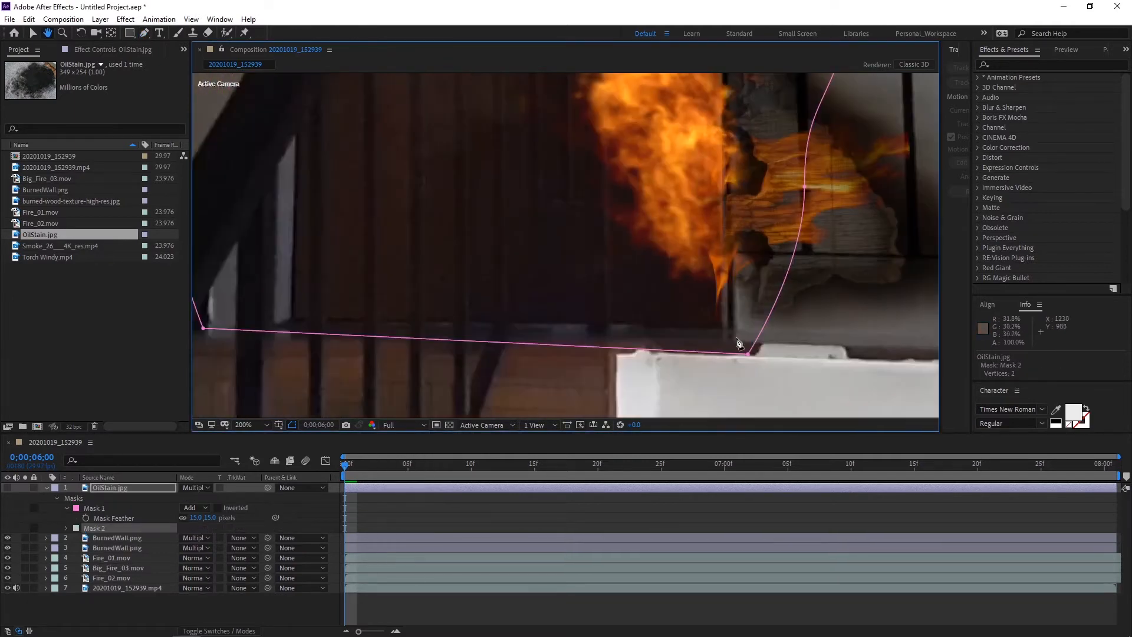
click(727, 328)
click(290, 319)
drag(412, 135, 472, 106)
click(353, 212)
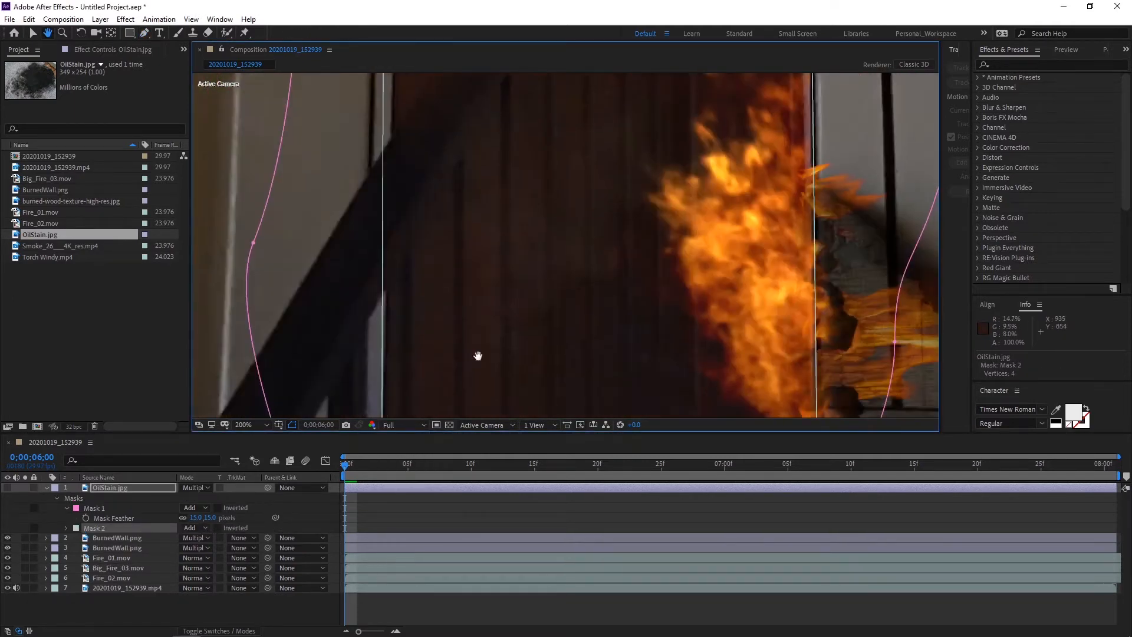
Step: Set the oil stain's second mask to Subtract and make the layer visible again
drag(477, 356, 484, 241)
drag(385, 275, 365, 278)
scroll(507, 227, down, 1)
drag(533, 213, 498, 417)
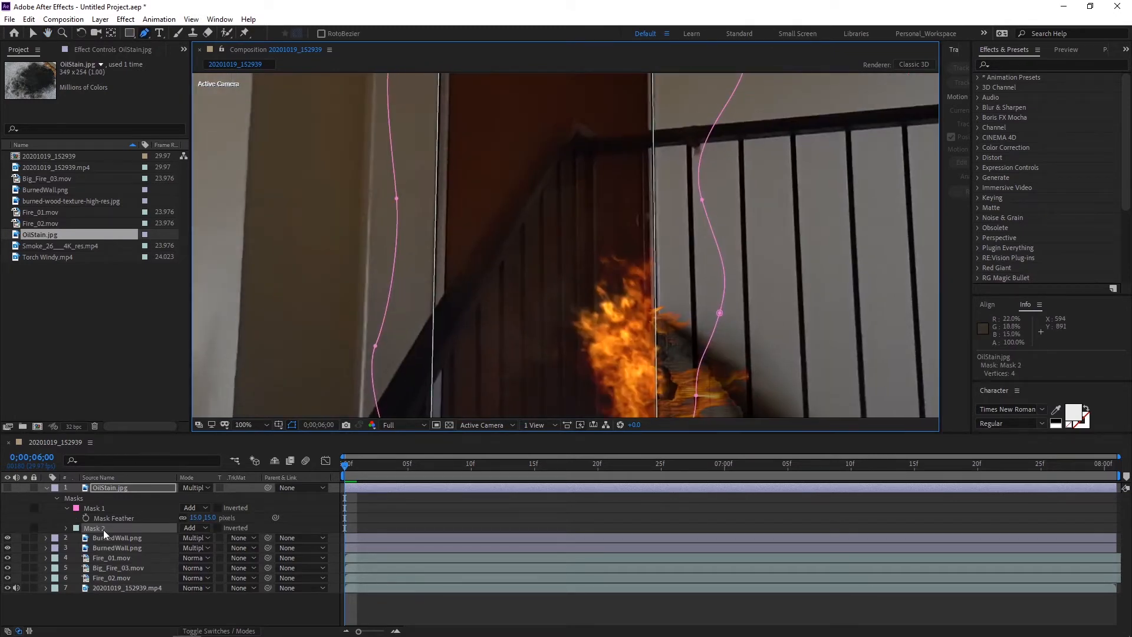
click(192, 528)
click(230, 567)
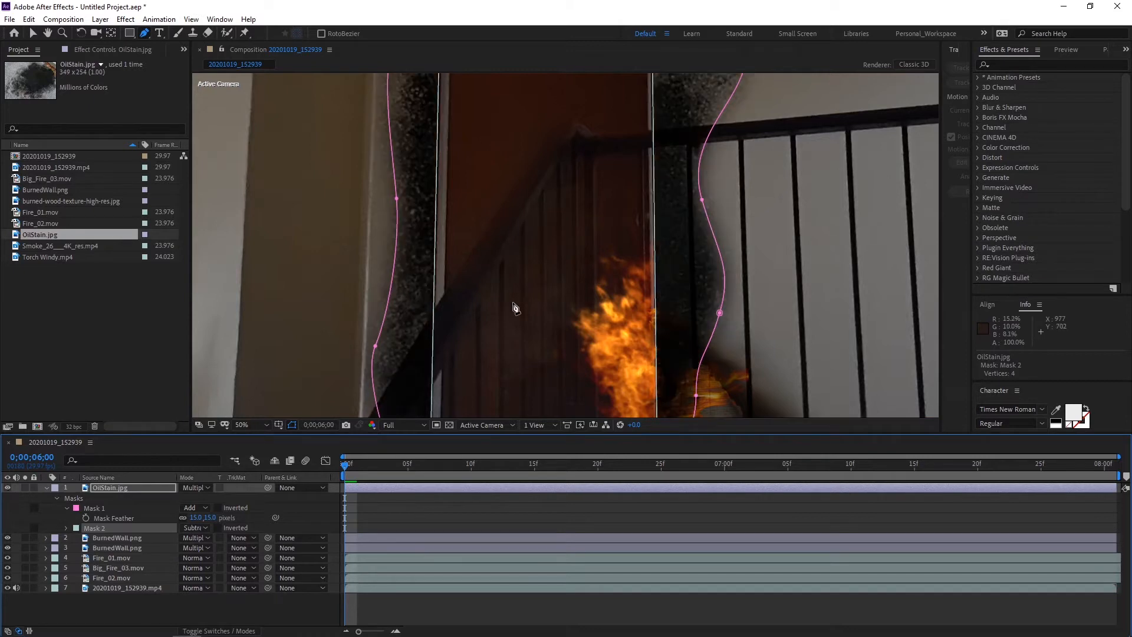
scroll(515, 307, down, 1)
key(v)
click(897, 110)
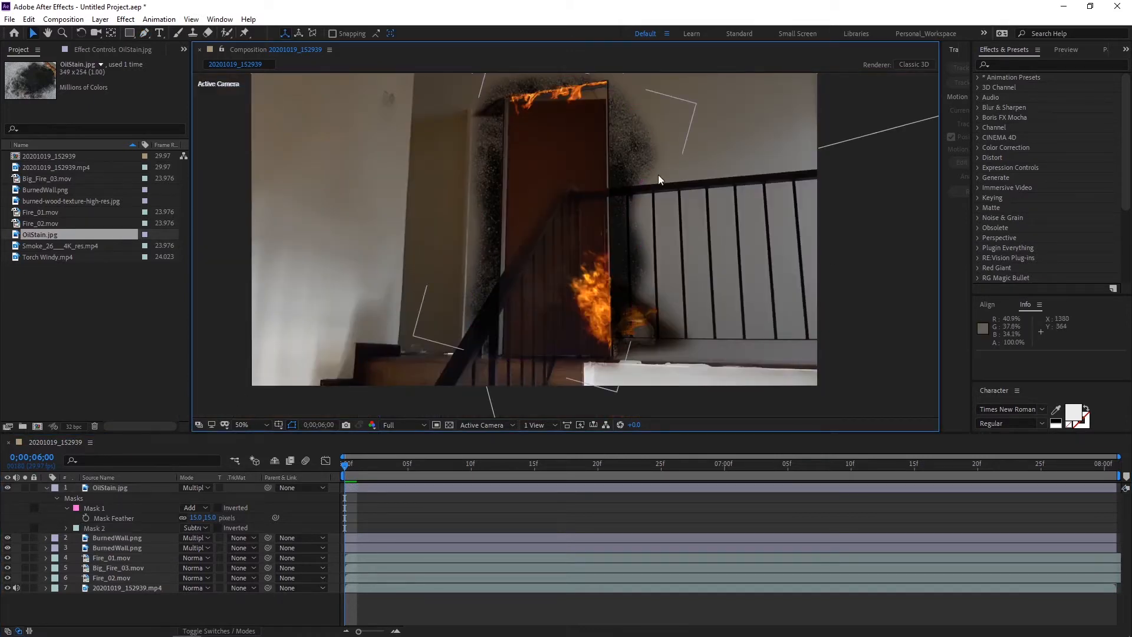
Step: Search the effects for "curves" and apply the Curves effect to OilStain.jpg
key(h)
drag(658, 175, 608, 338)
key(v)
click(111, 488)
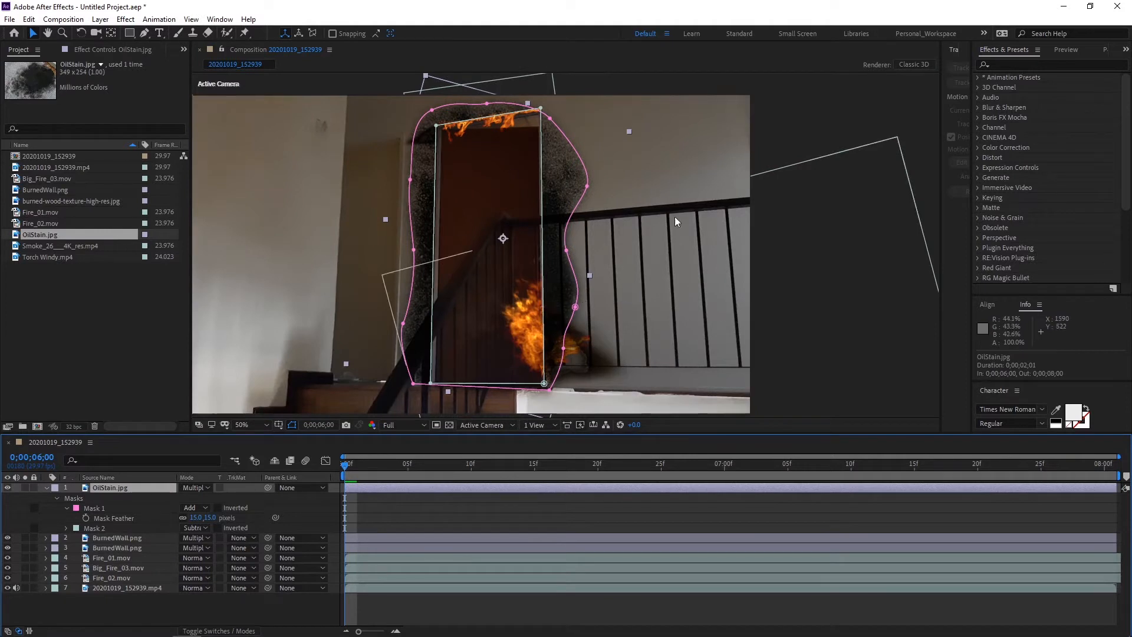
click(1025, 65)
text(curves)
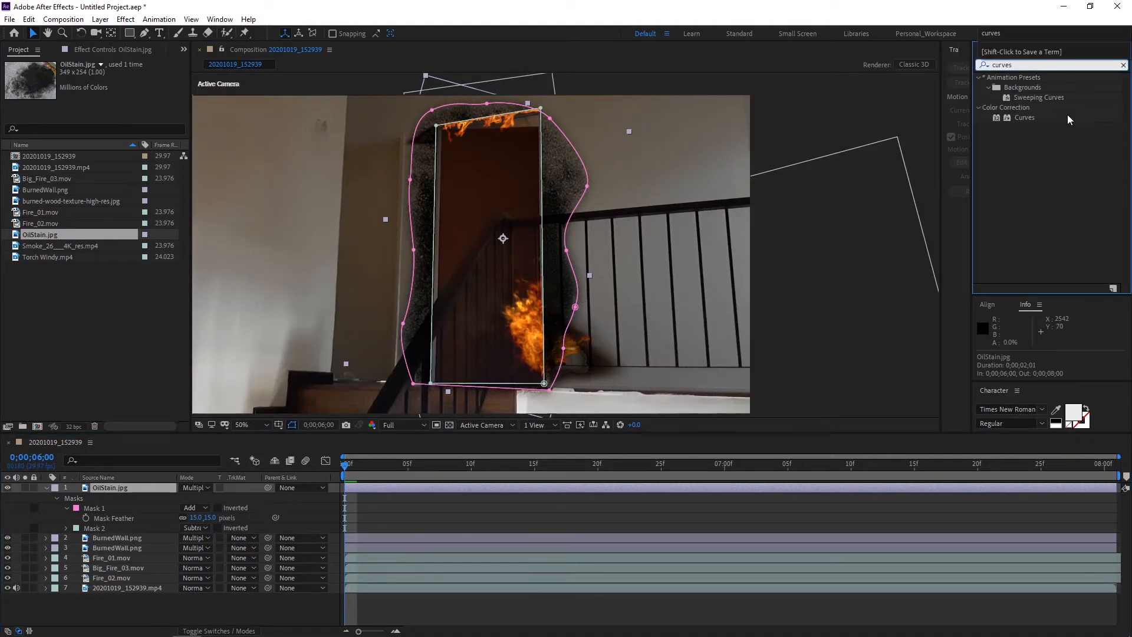
drag(1026, 117, 133, 490)
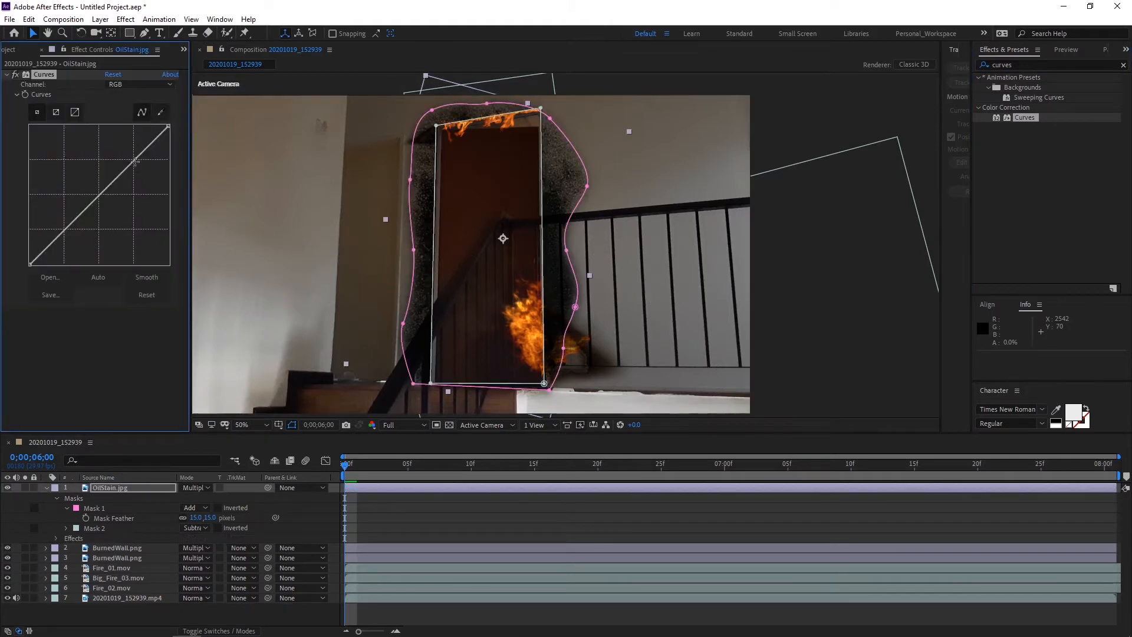
Step: Adjust the oil stain's RGB curve by moving the white point inward and reshaping the midtones and shadows
drag(167, 125, 156, 132)
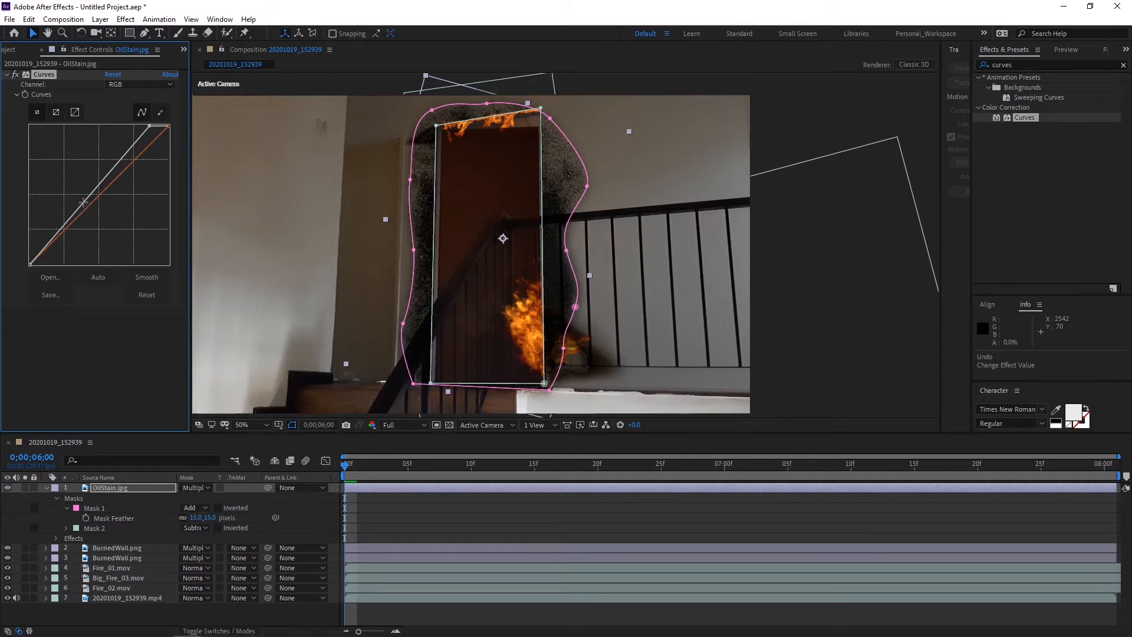
drag(102, 179, 112, 181)
drag(70, 228, 60, 229)
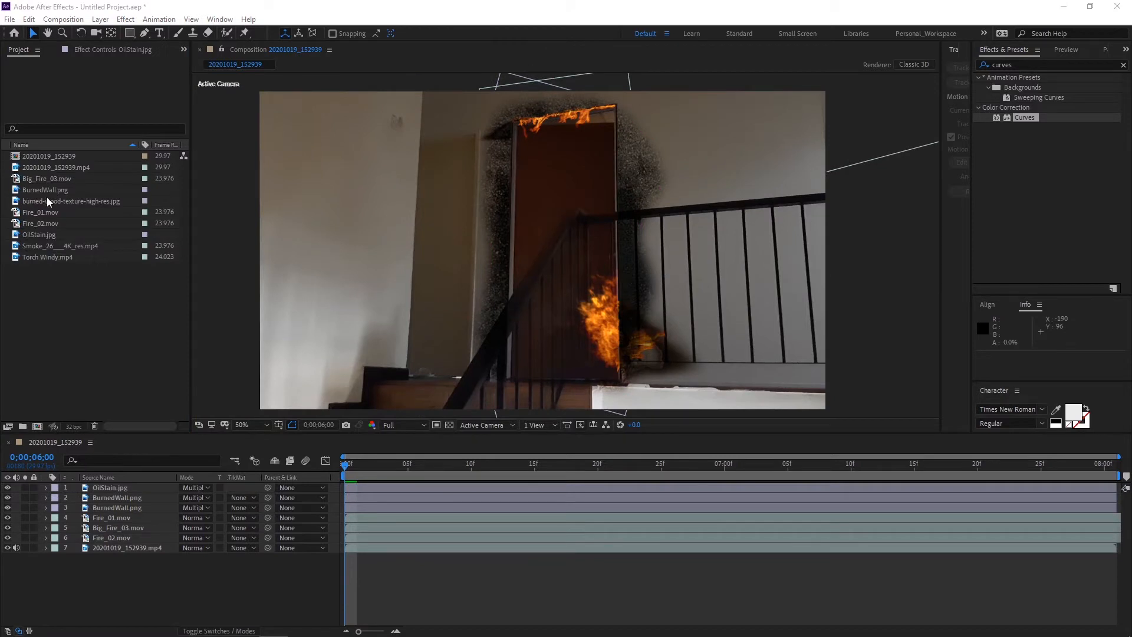
Step: Add burned-wood-texture-high-res.jpg as the top layer and scale it down to about 16%
mouse_move(47, 200)
mouse_down()
mouse_move(187, 418)
mouse_move(136, 485)
mouse_up()
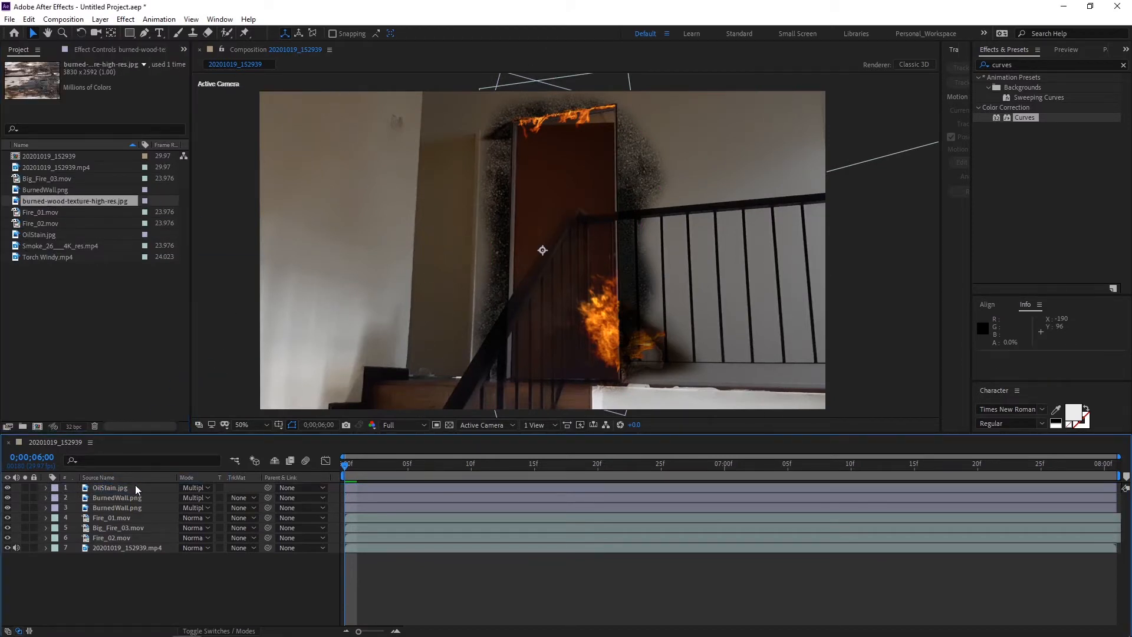
scroll(592, 263, down, 4)
drag(702, 156, 583, 214)
scroll(586, 234, up, 6)
scroll(585, 239, down, 2)
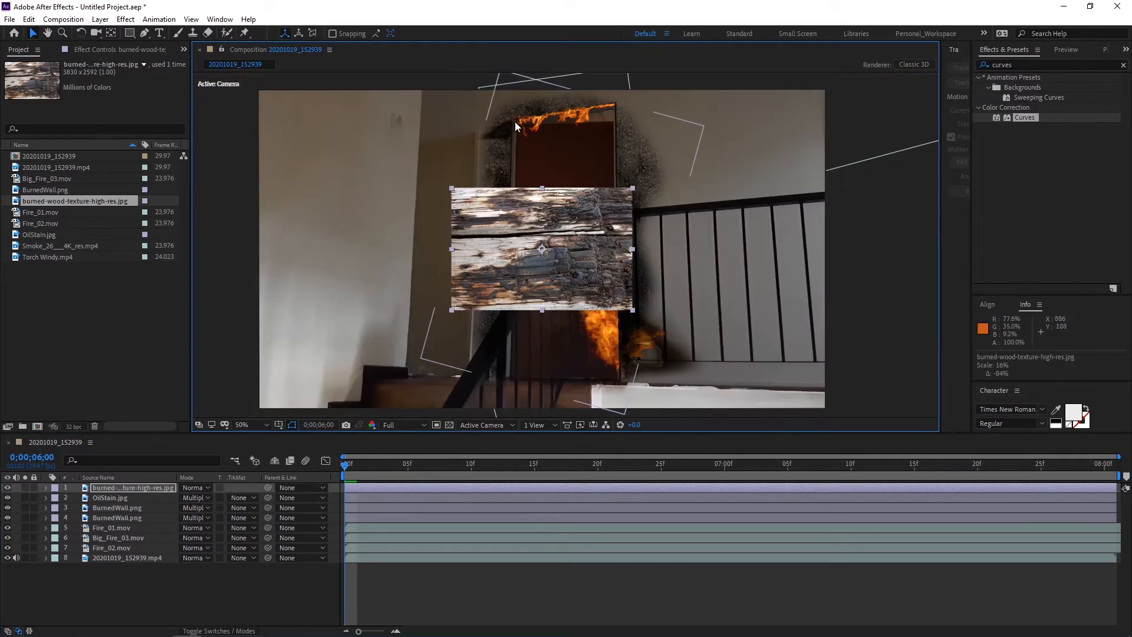
Step: Rotate the burned wood texture to -90° so its planks run vertically over the door, with quarter preview resolution
key(w)
drag(624, 260, 527, 273)
key(v)
click(404, 425)
click(401, 493)
scroll(578, 179, up, 1)
Step: Make the burned wood texture a 3D layer and set its Y orientation to 355°
click(143, 487)
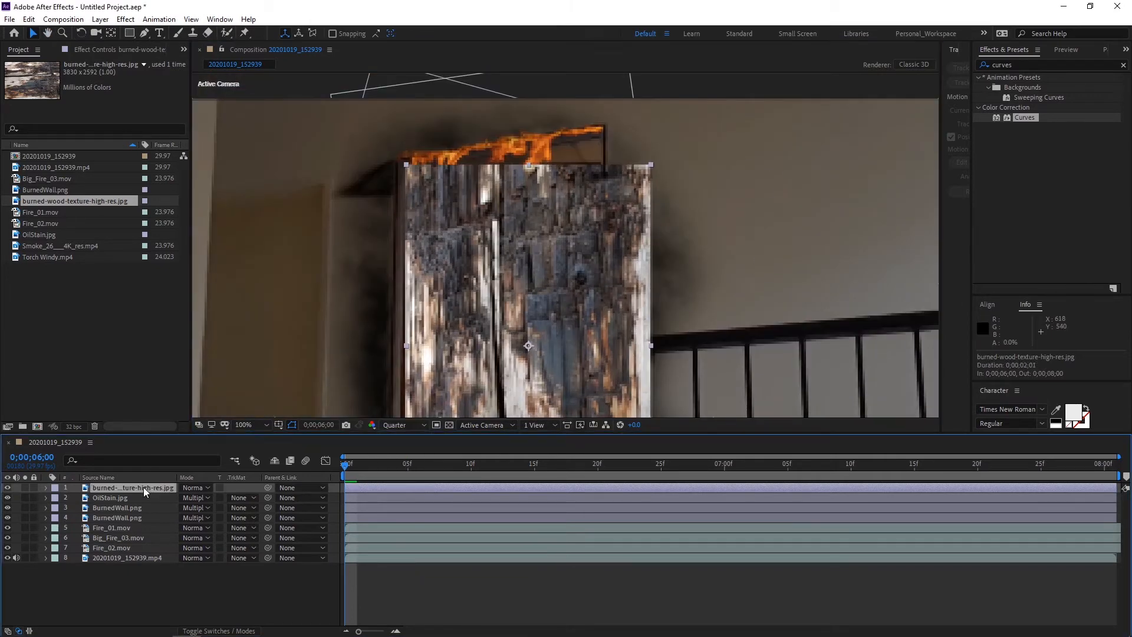
key(F4)
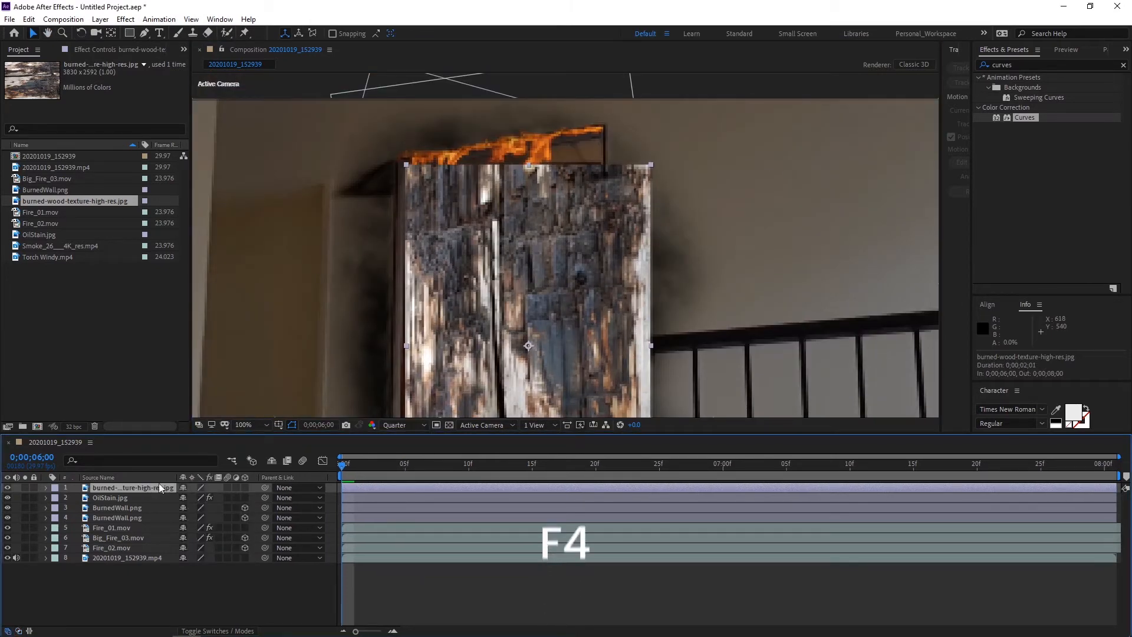
click(244, 488)
key(r)
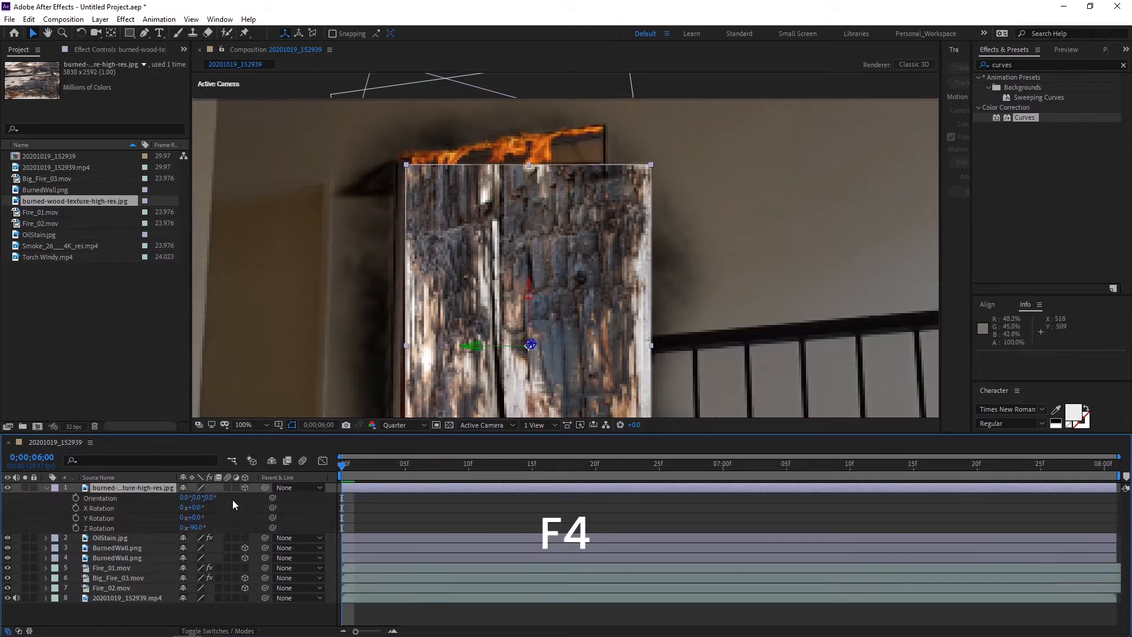
drag(186, 500, 205, 498)
Step: Enlarge the burned wood texture and reposition it so it covers the full width of the door
drag(523, 299, 523, 291)
drag(524, 290, 518, 138)
scroll(522, 137, down, 1)
drag(605, 250, 625, 315)
drag(574, 124, 556, 186)
mouse_move(556, 185)
mouse_down()
mouse_move(548, 292)
mouse_move(549, 192)
mouse_up()
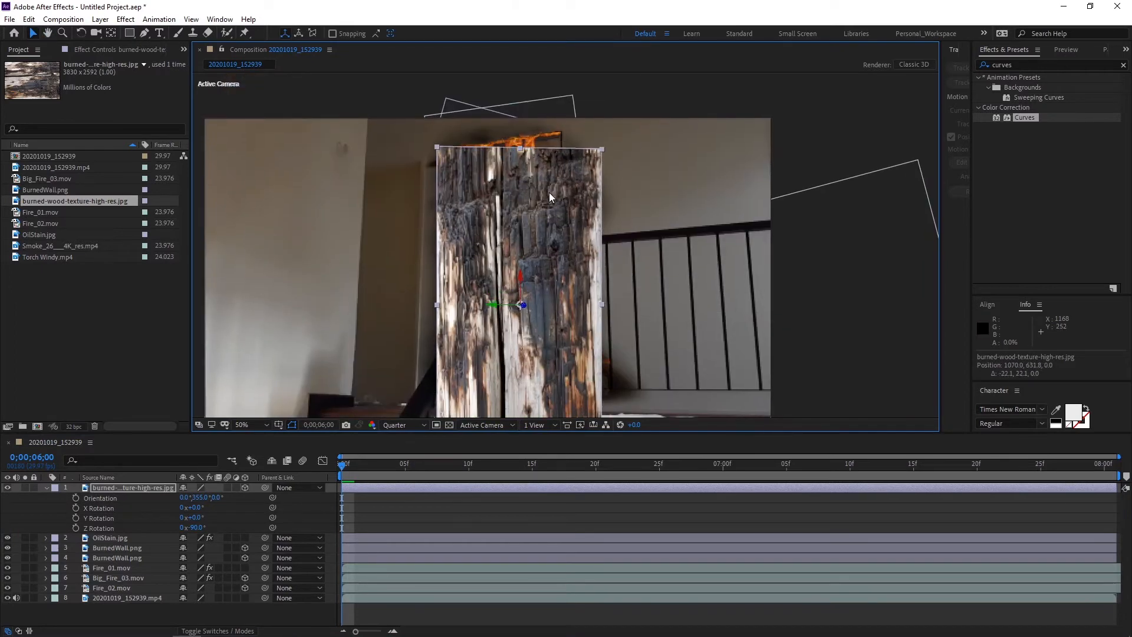
Step: Set the preview resolution to Full and hide the burned wood texture layer to expose the door underneath
click(403, 426)
click(397, 452)
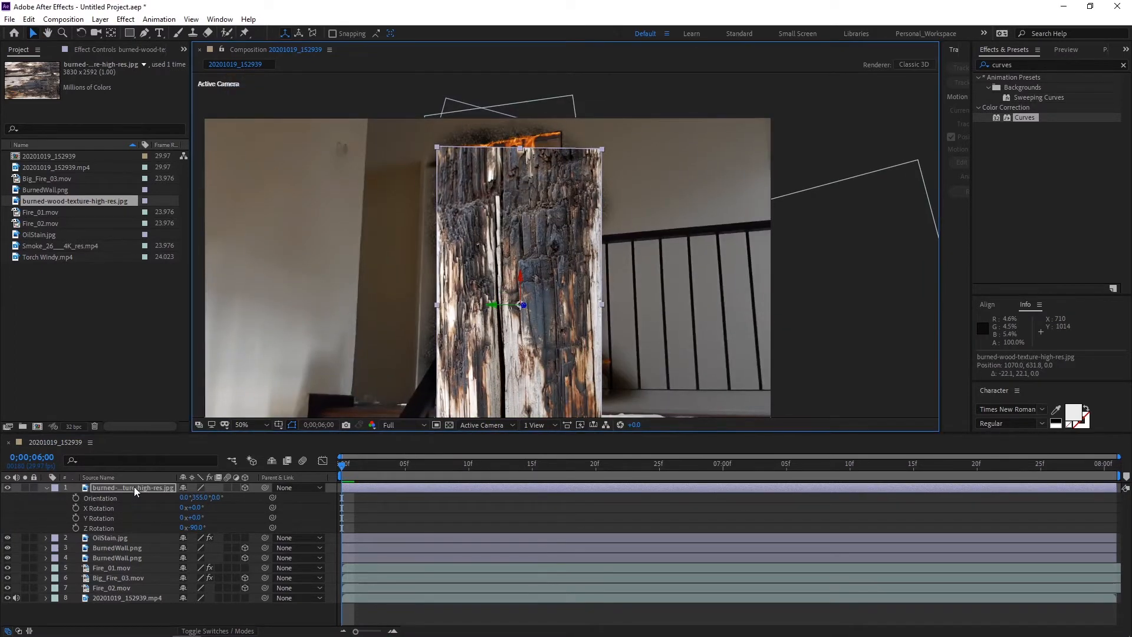
click(145, 33)
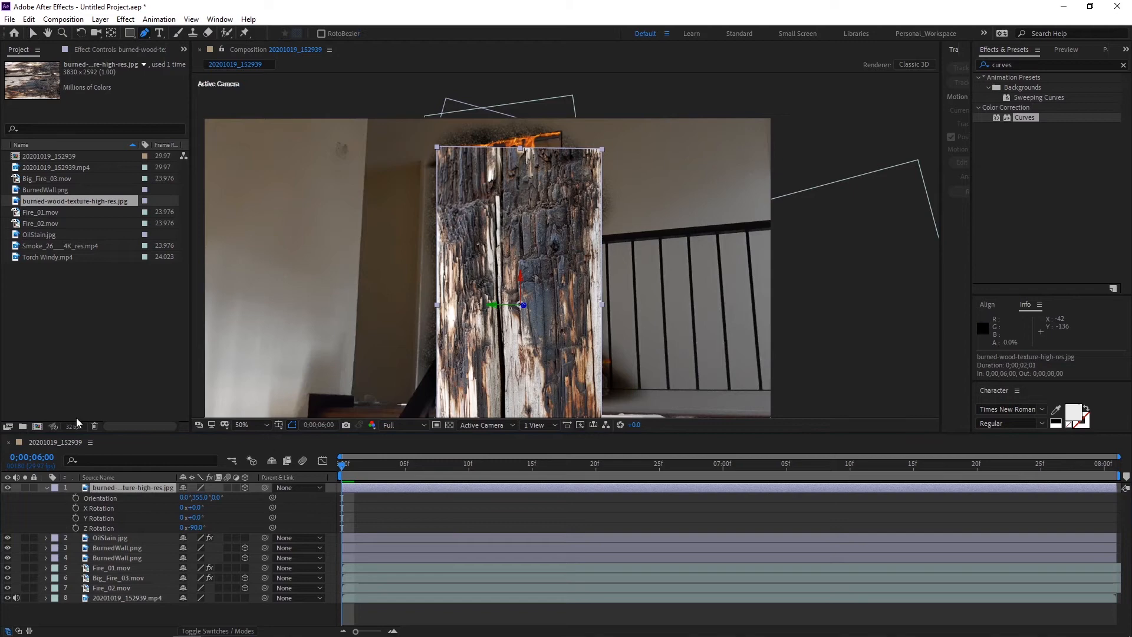
click(8, 488)
Step: Draw a four-point Pen mask on the burned wood texture following the door's outline, and make the layer visible again
scroll(518, 235, up, 2)
key(h)
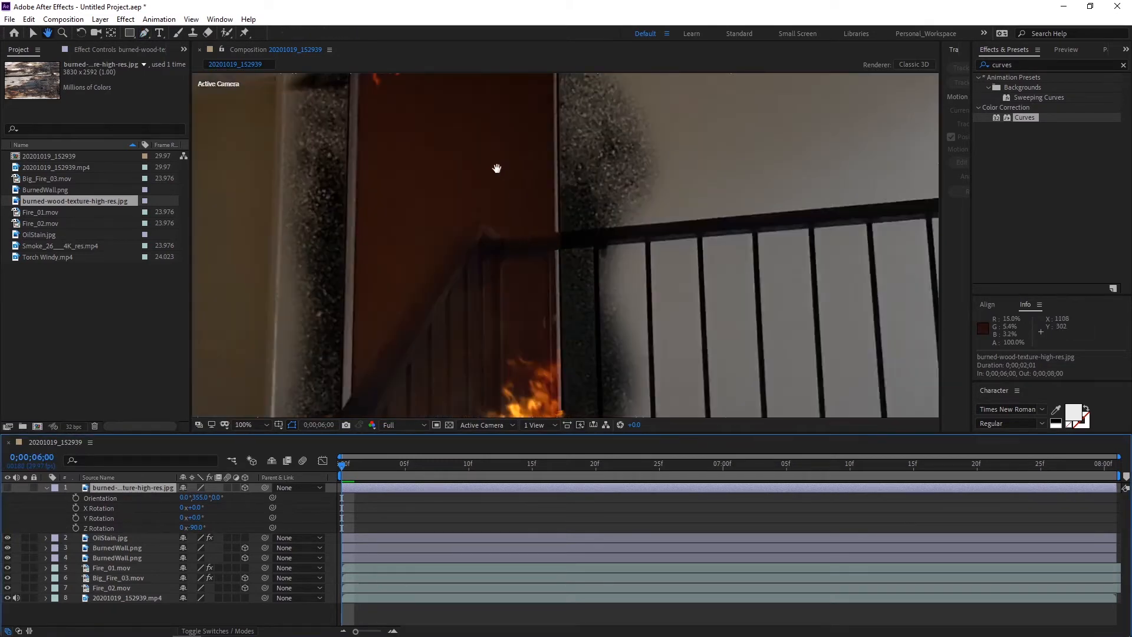
drag(498, 169, 517, 354)
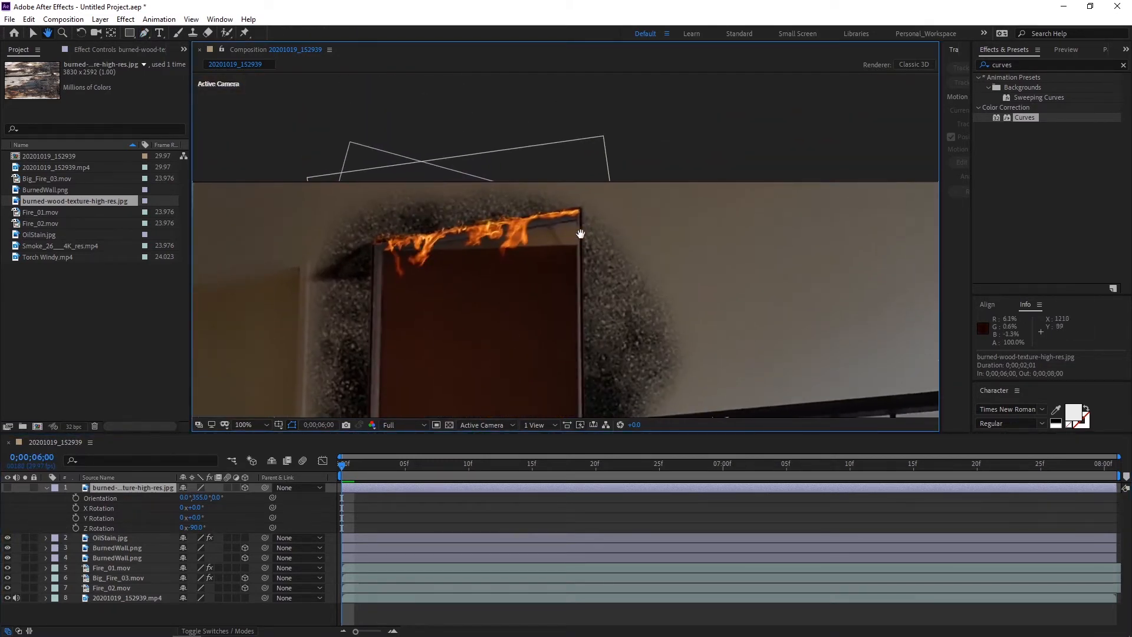
drag(494, 401, 508, 248)
drag(488, 341, 496, 202)
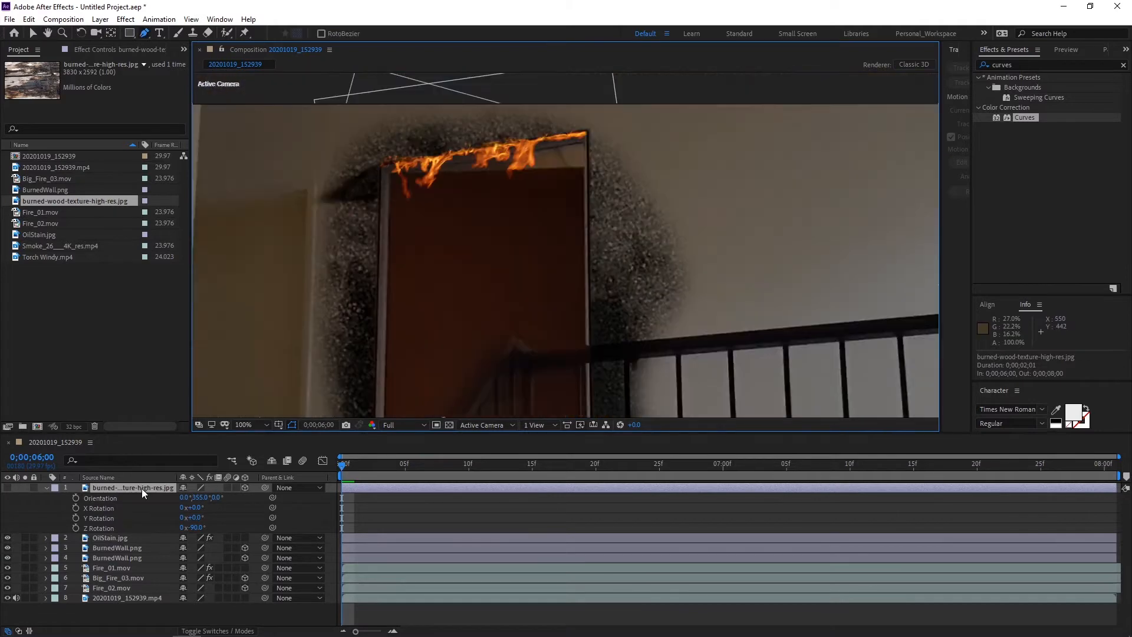
click(586, 171)
click(399, 177)
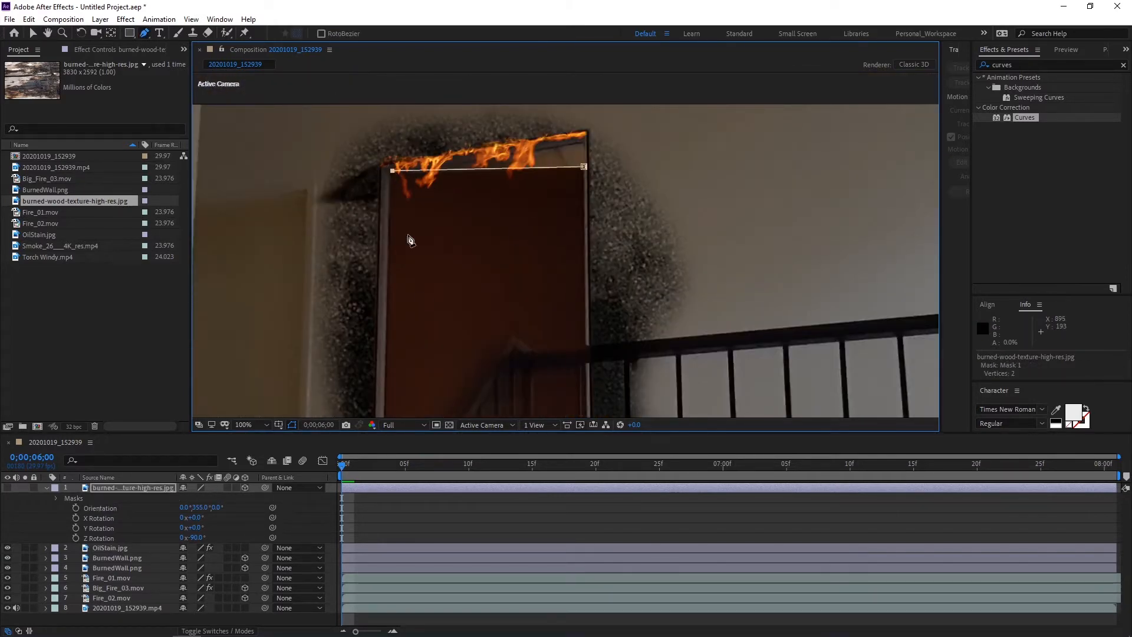
key(h)
drag(404, 240, 448, 261)
key(g)
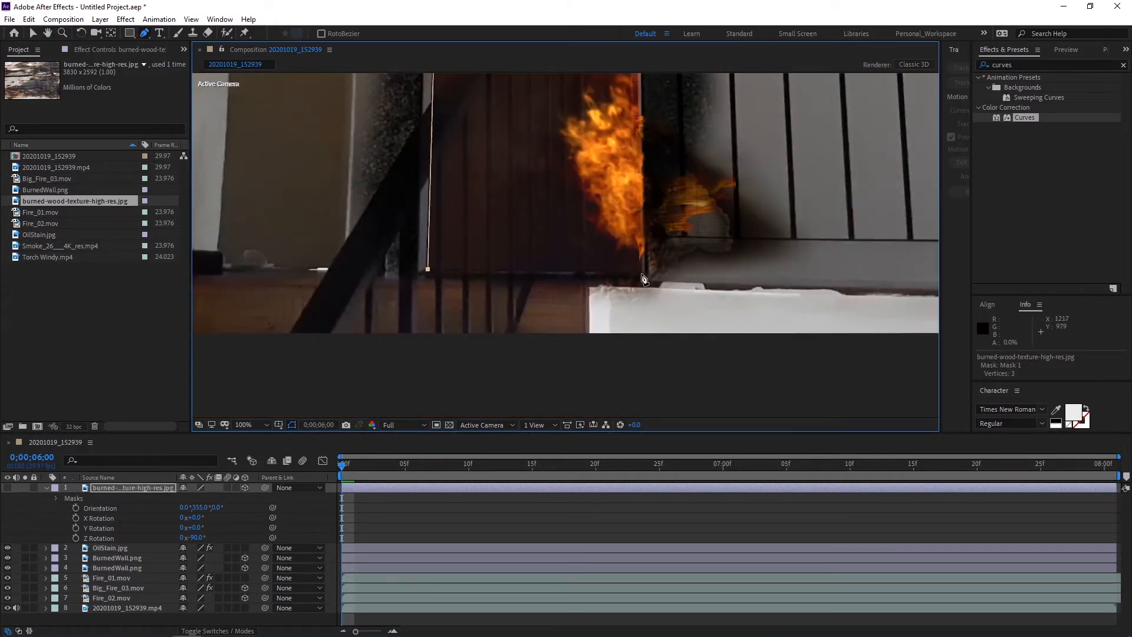
click(642, 274)
drag(619, 177, 573, 377)
drag(563, 192, 525, 377)
click(550, 149)
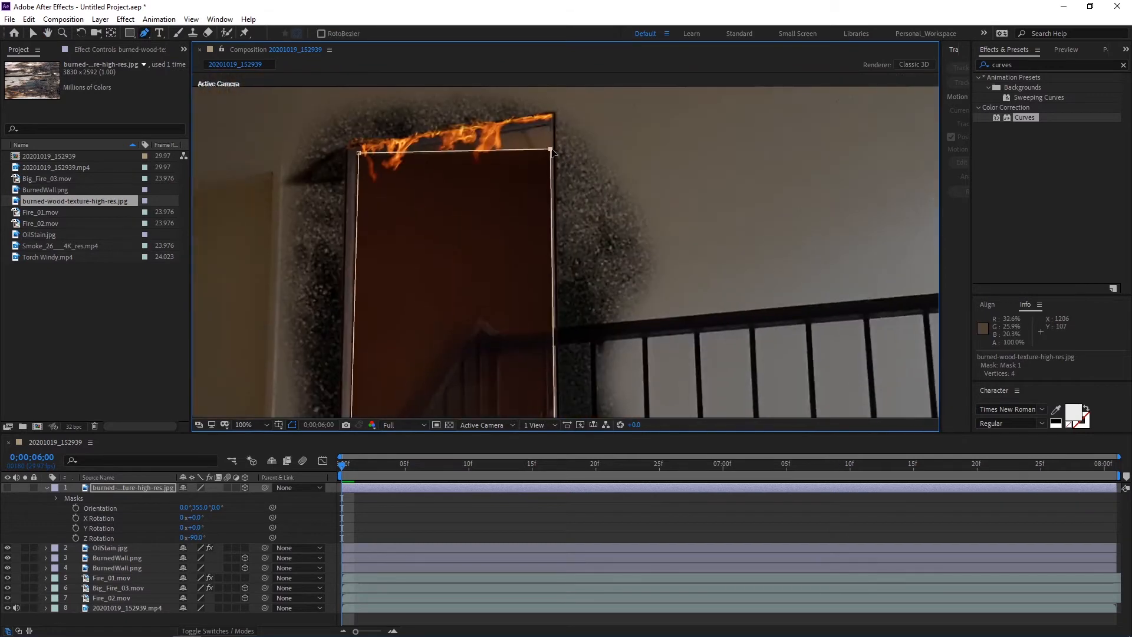
click(8, 487)
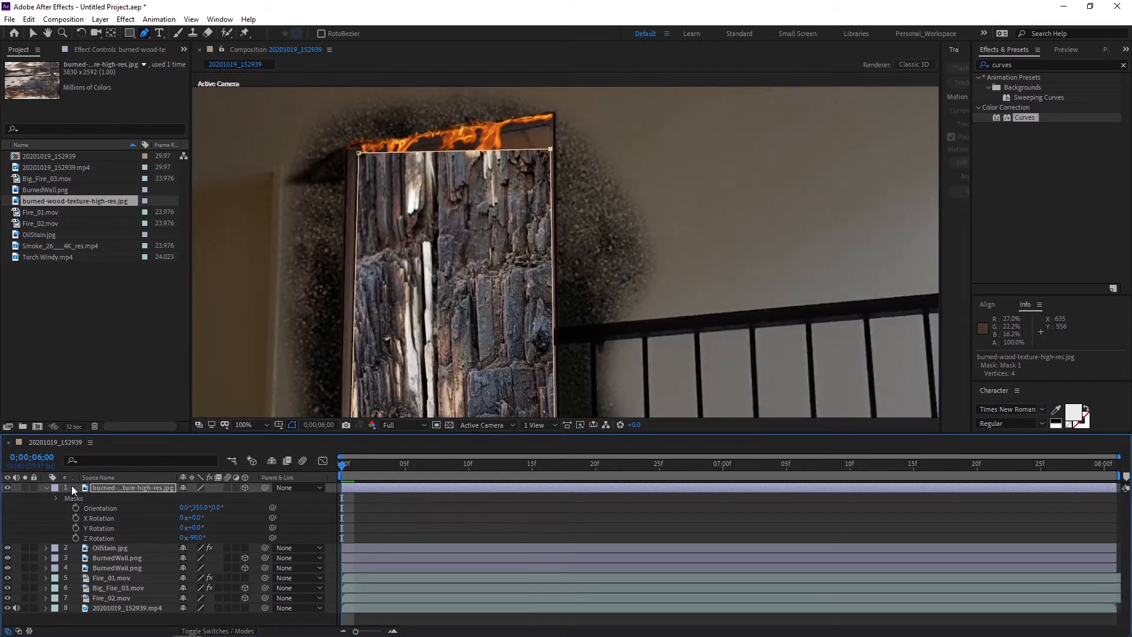
Step: Set the burned wood texture layer's blending mode to Multiply
click(113, 488)
key(F4)
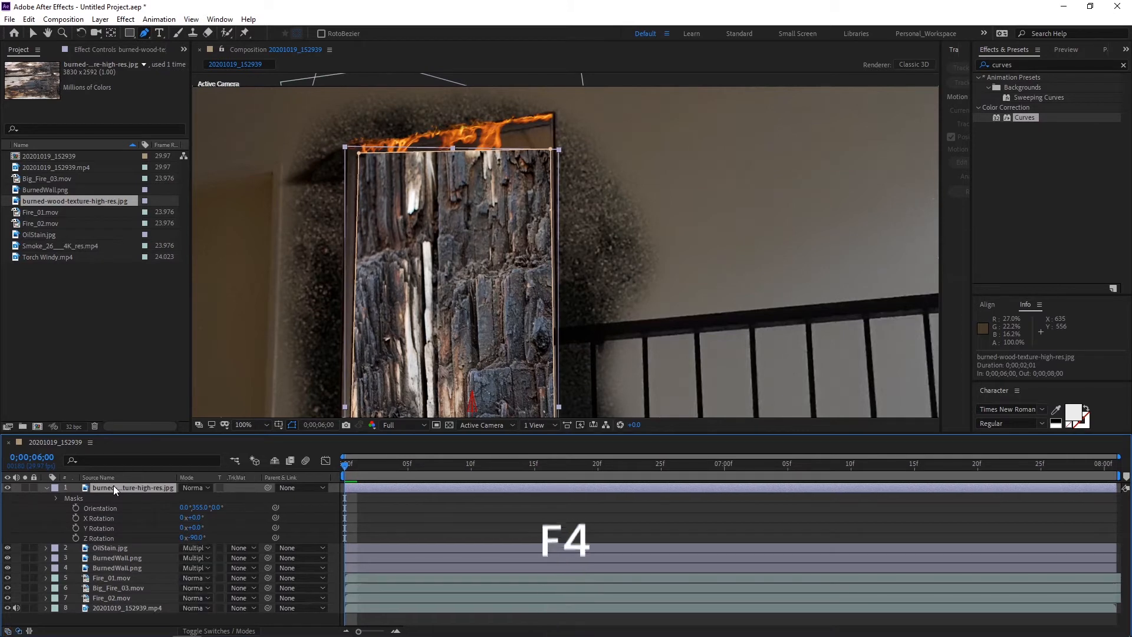
click(203, 488)
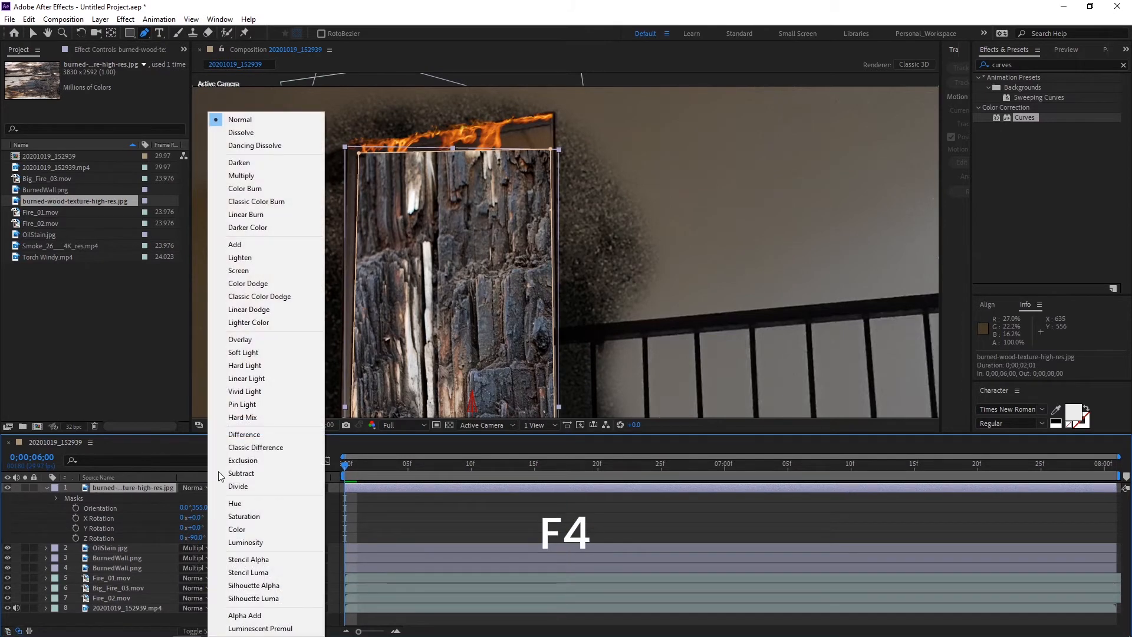
click(262, 171)
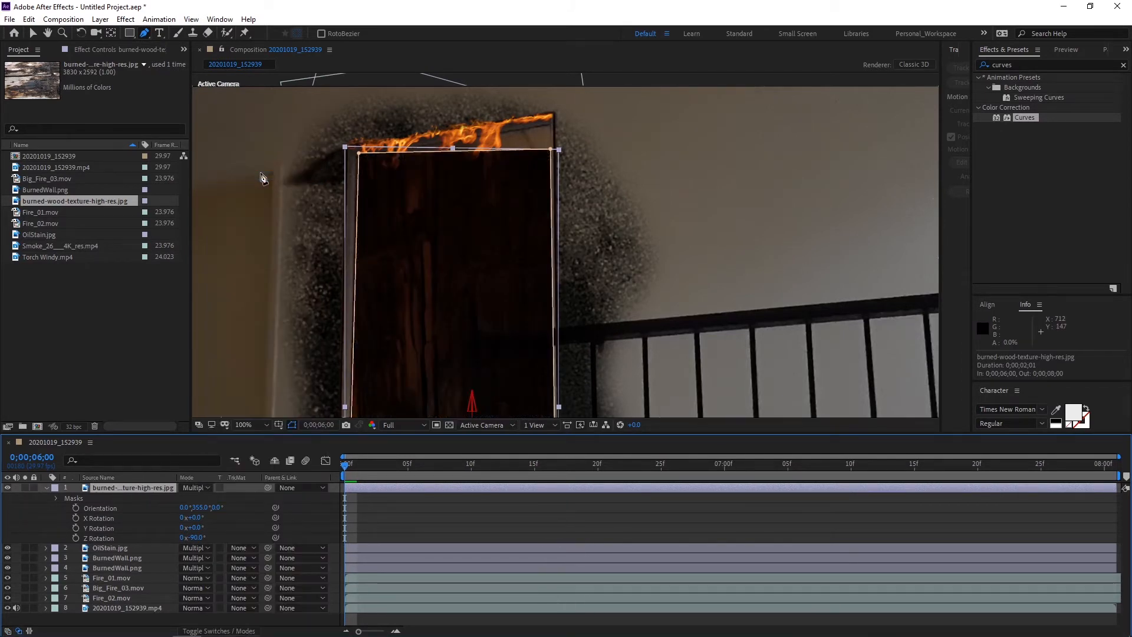
Step: Draw a second, curved closed mask on the burned wood texture around the left half of the door below its top edge
click(313, 223)
drag(396, 255, 440, 246)
drag(454, 291, 455, 325)
mouse_move(471, 401)
mouse_down()
mouse_move(452, 285)
mouse_move(463, 307)
mouse_up()
drag(425, 345, 411, 355)
drag(406, 382, 412, 304)
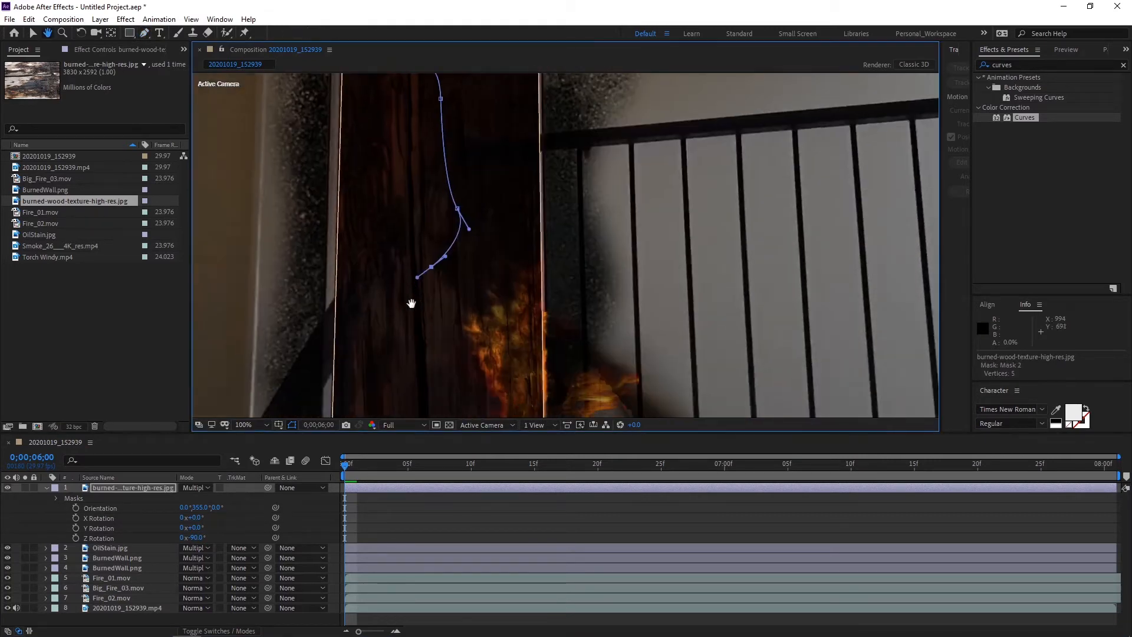
drag(399, 352, 407, 372)
drag(411, 392, 411, 284)
drag(399, 309, 385, 311)
drag(328, 136, 320, 376)
click(307, 158)
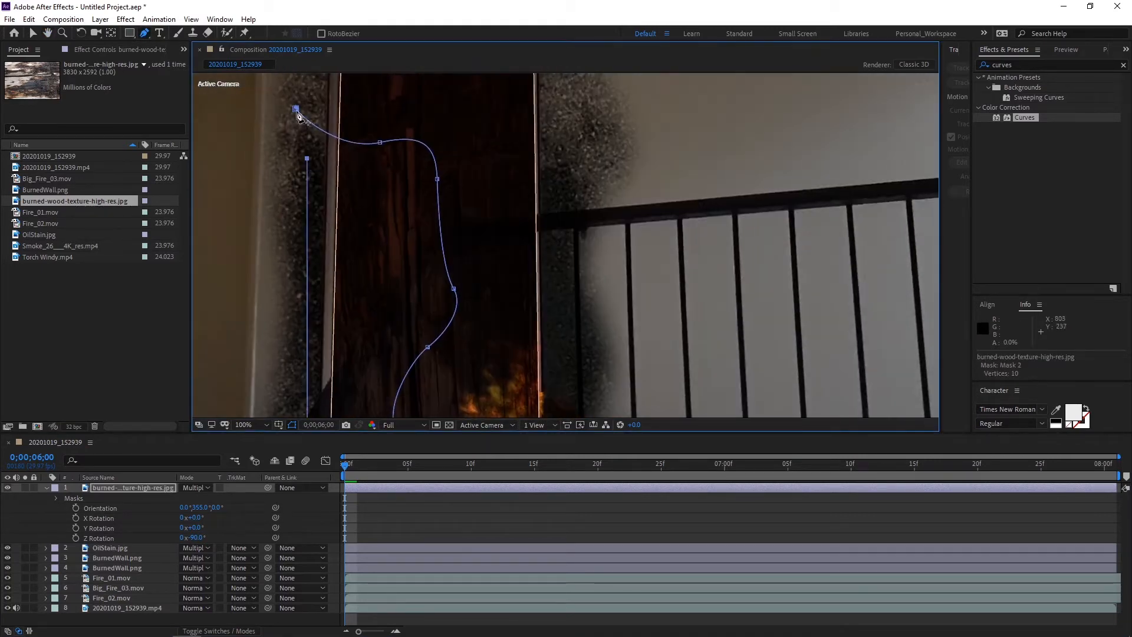
click(296, 110)
Step: Set Mask 2 of the burned wood texture to Subtract
click(157, 488)
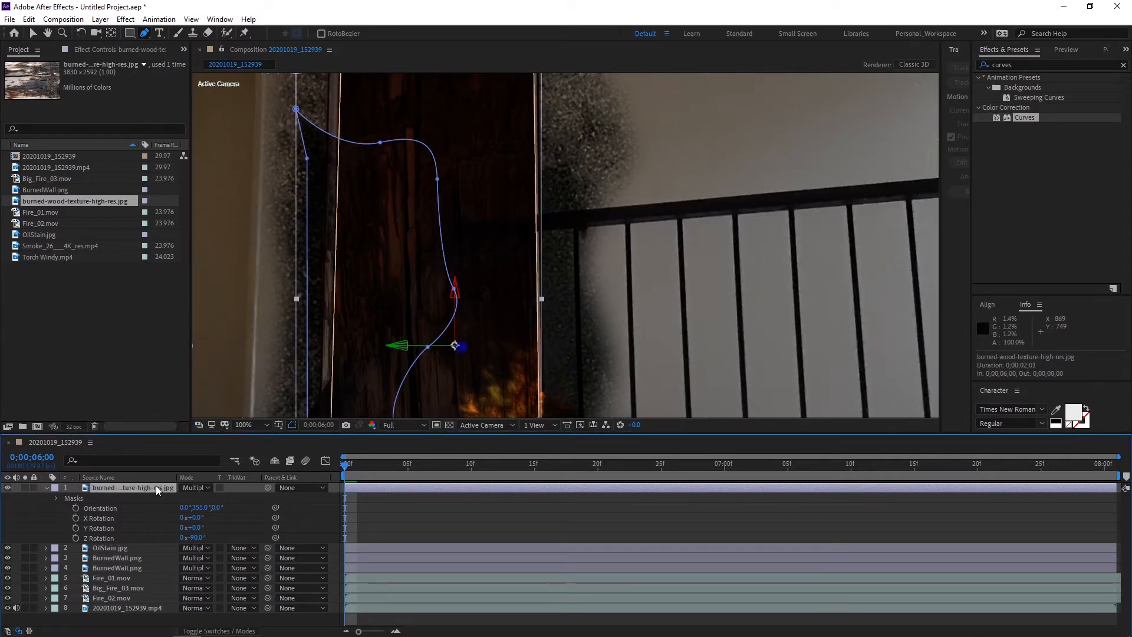
key(m)
click(92, 517)
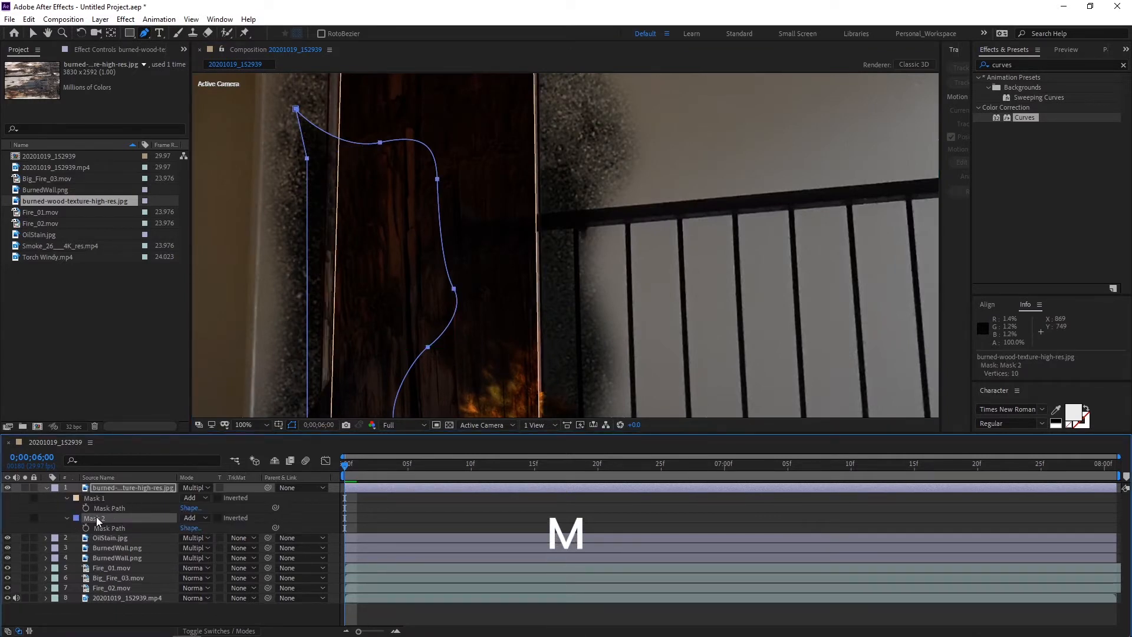
click(190, 518)
click(205, 556)
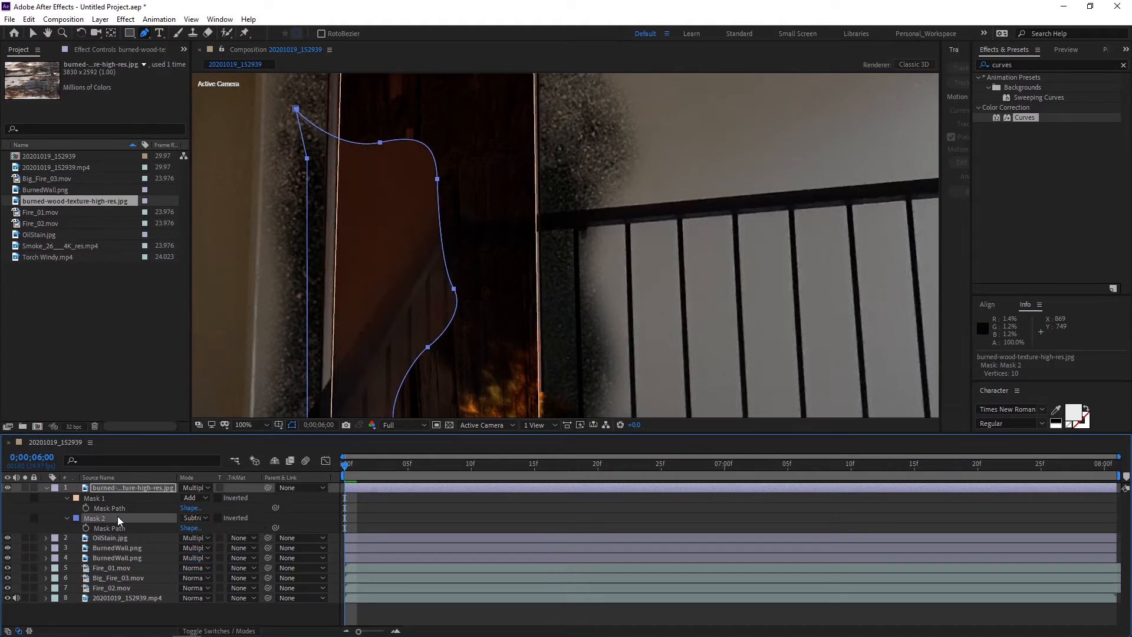
Step: Feather Mask 2 of the burned wood texture by 178 pixels
key(f)
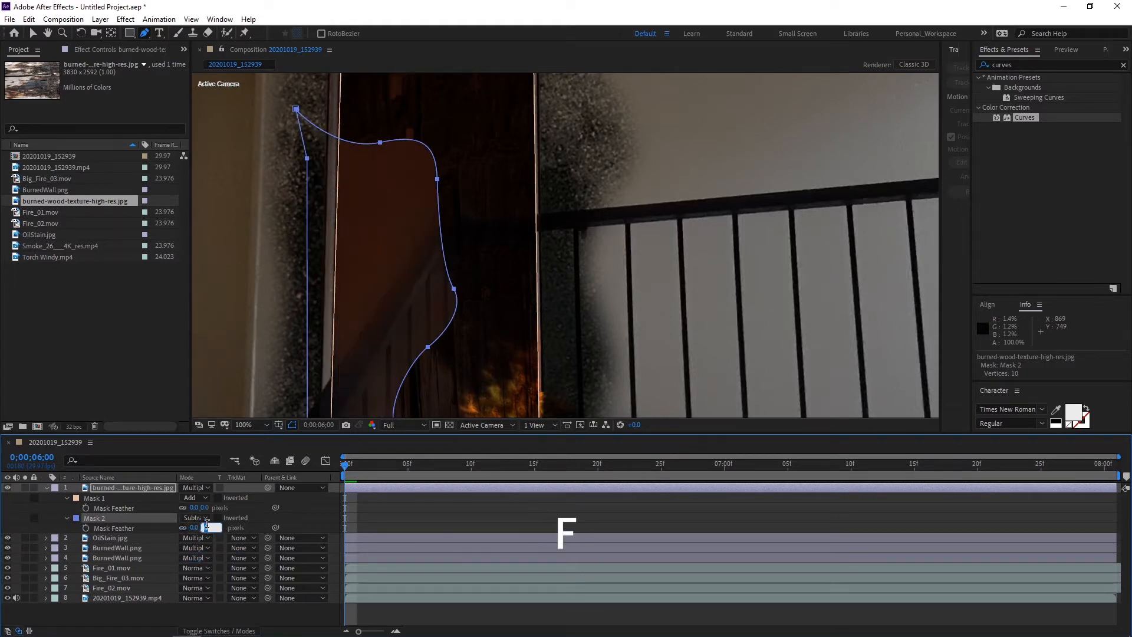
key(Return)
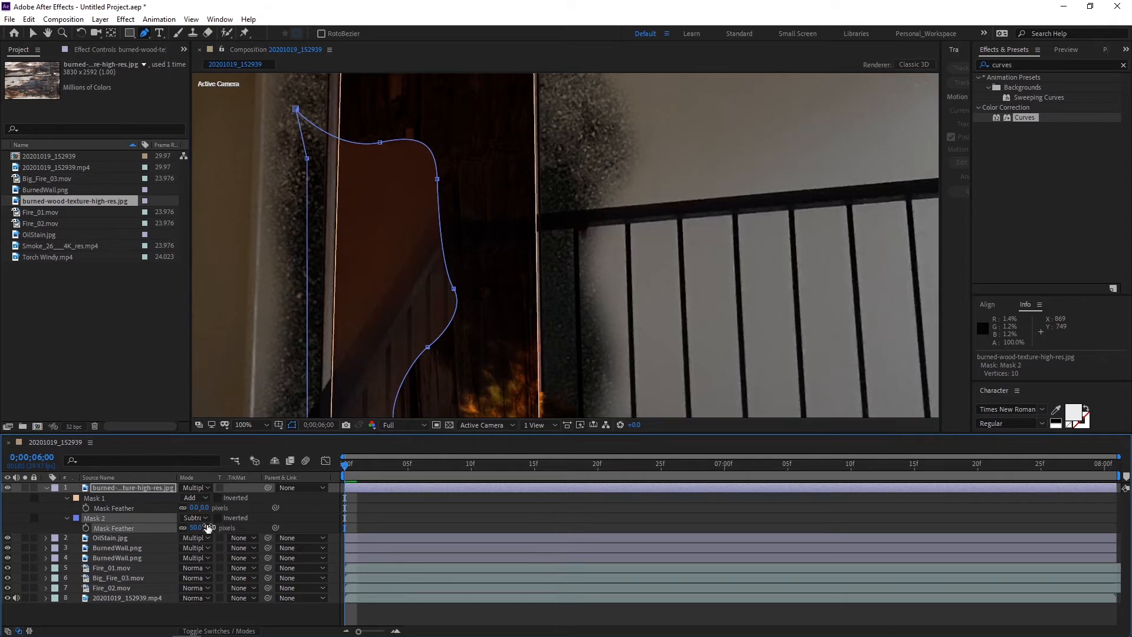
key(v)
click(628, 309)
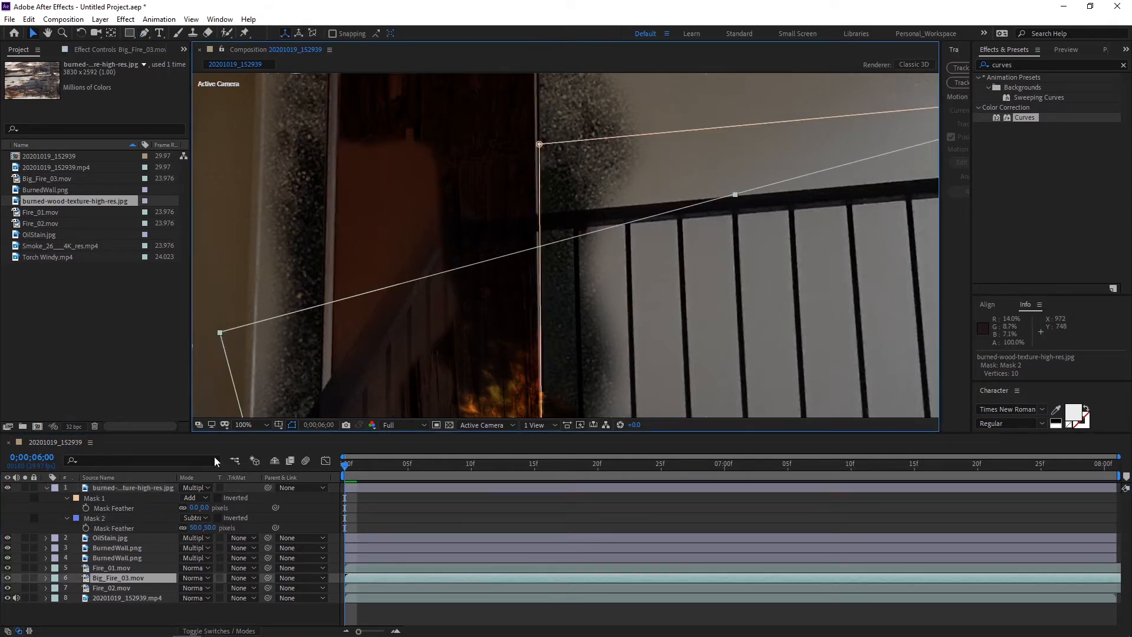
drag(208, 528, 244, 527)
Step: Reshape Mask 2 of the burned wood texture by moving its points over the upper left part of the door
drag(407, 366, 359, 415)
drag(259, 192, 262, 179)
key(ctrl+shift+h)
click(238, 327)
scroll(456, 320, down, 1)
drag(456, 321, 456, 234)
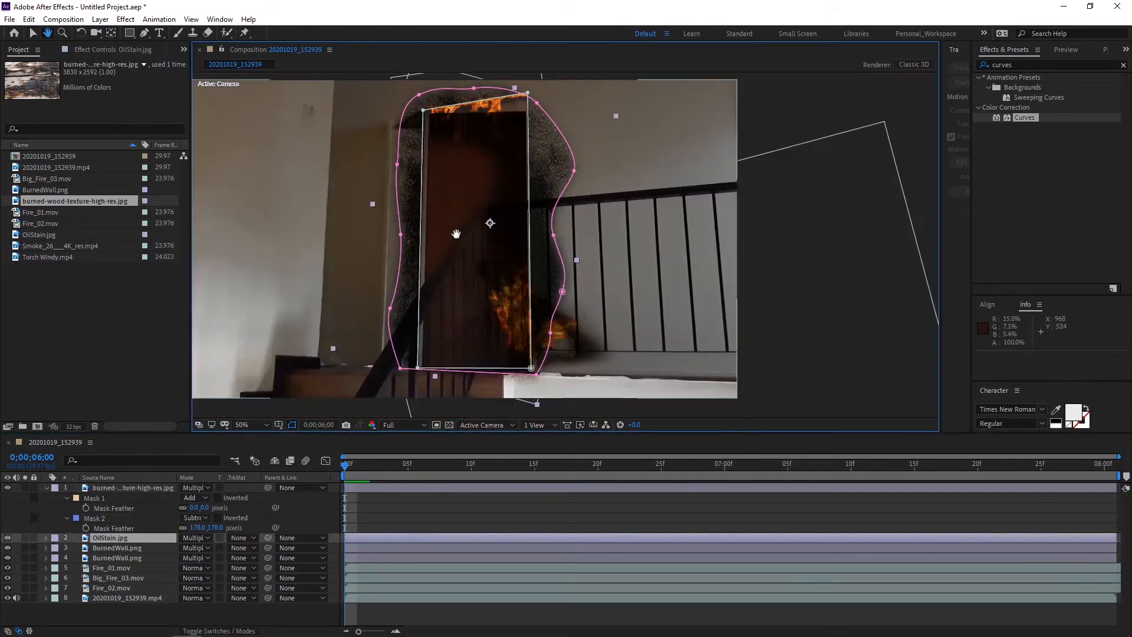
click(94, 518)
click(453, 168)
click(133, 488)
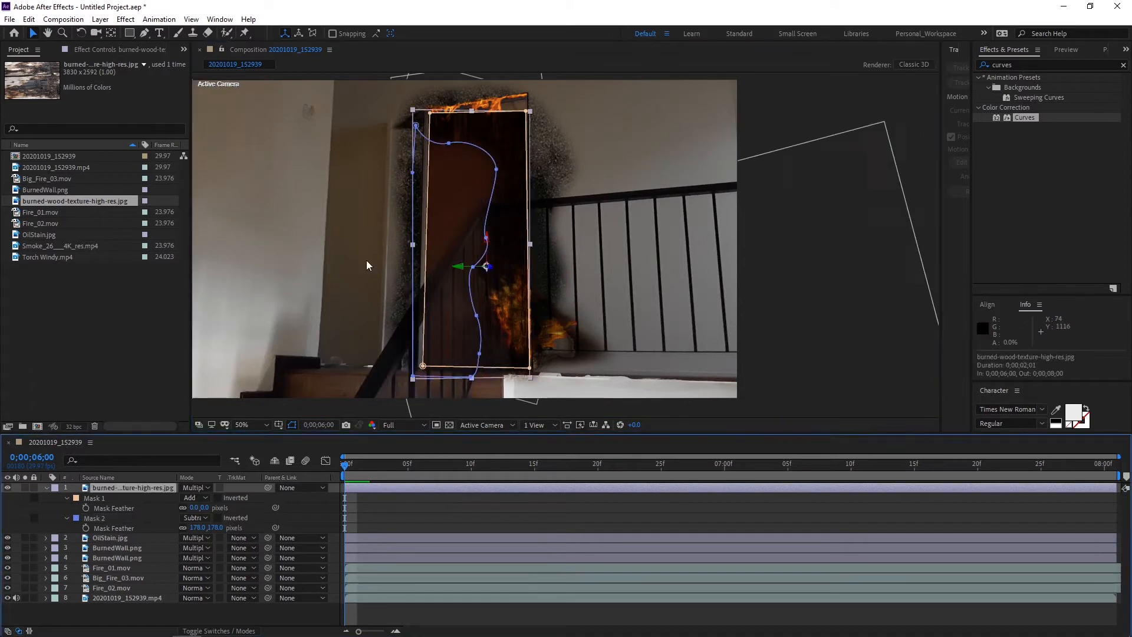
drag(450, 146, 418, 176)
click(517, 257)
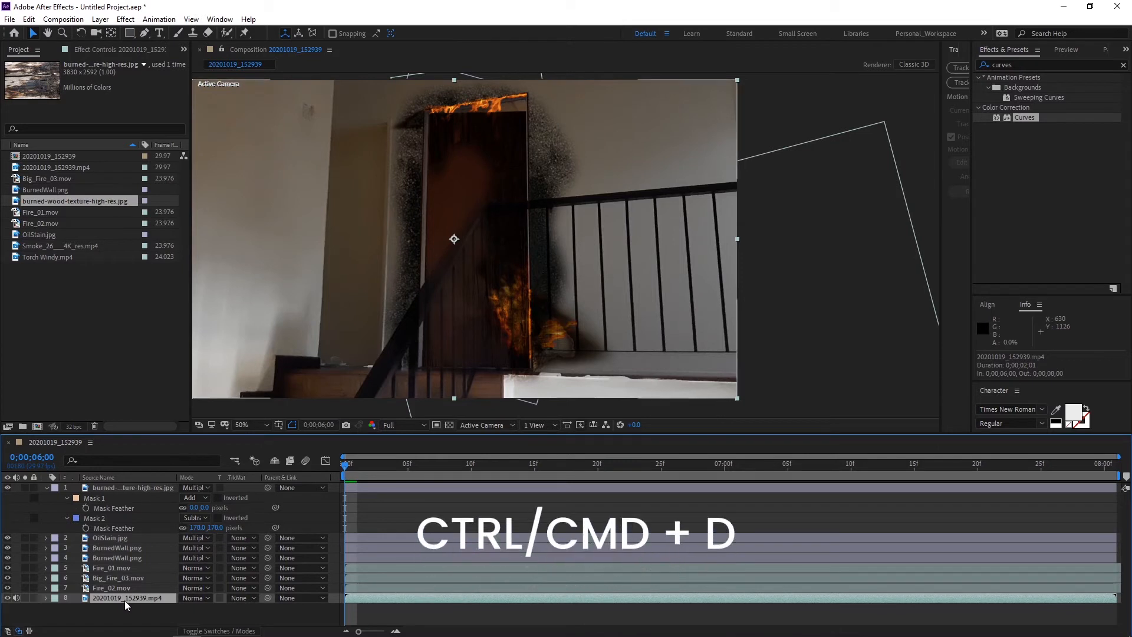
Step: Duplicate the 20201019_152939.mp4 footage layer, move the copy to the top of the layer stack and solo it
key(ctrl+d)
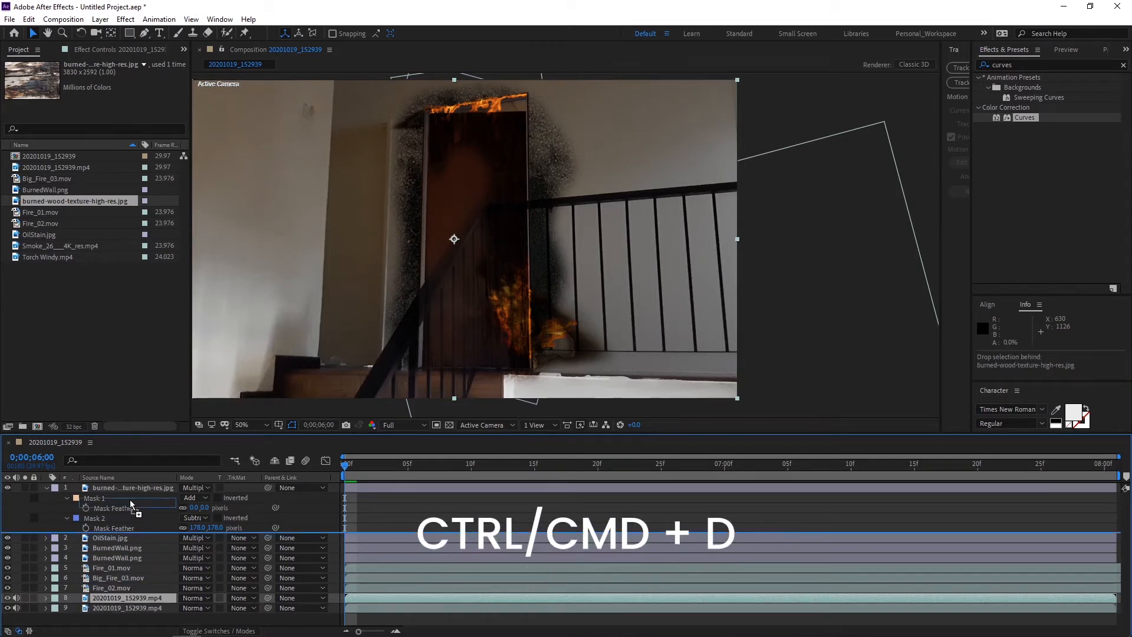
drag(125, 490, 125, 488)
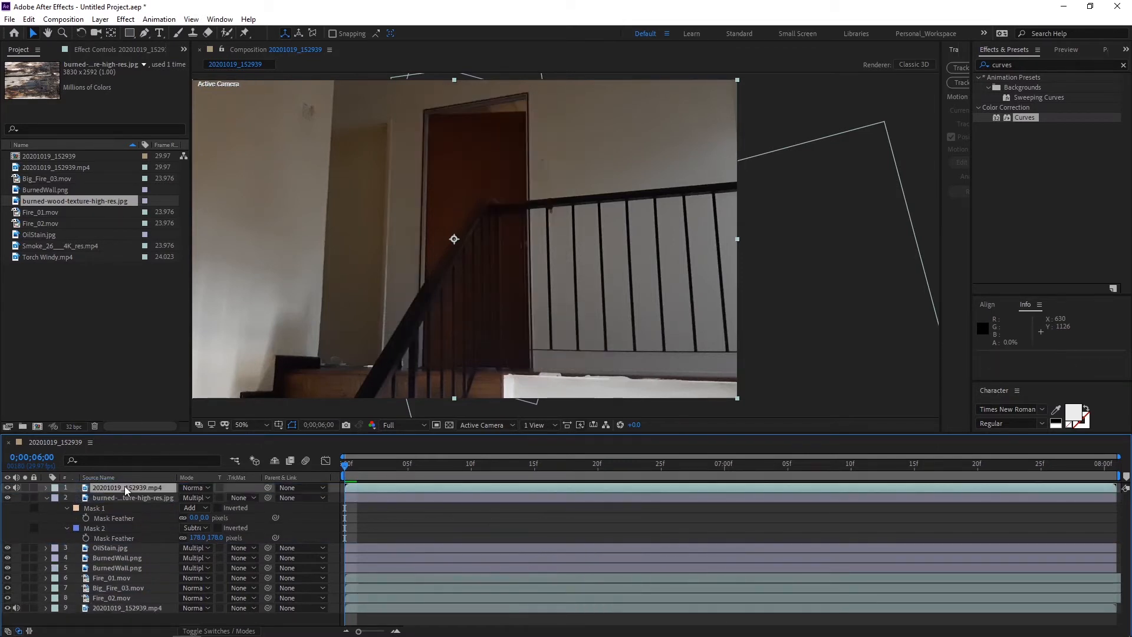
click(24, 488)
Step: Raise the viewer's exposure to +3.2 to distinguish the railing edges, with the Pen tool active for masking
click(145, 33)
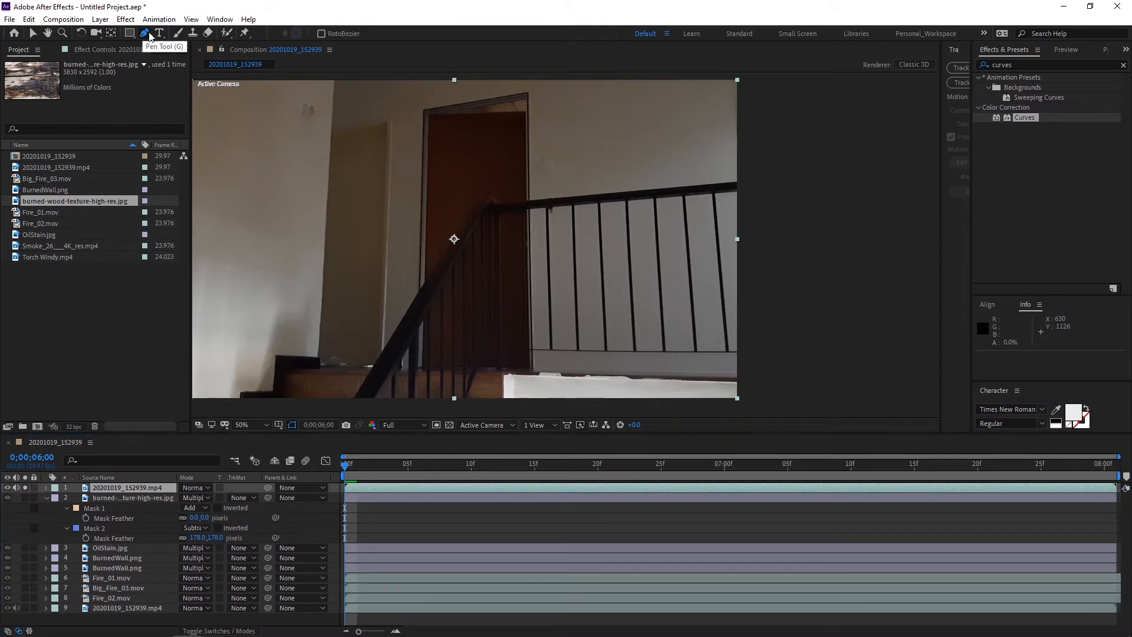
drag(540, 285, 532, 334)
scroll(505, 274, up, 1)
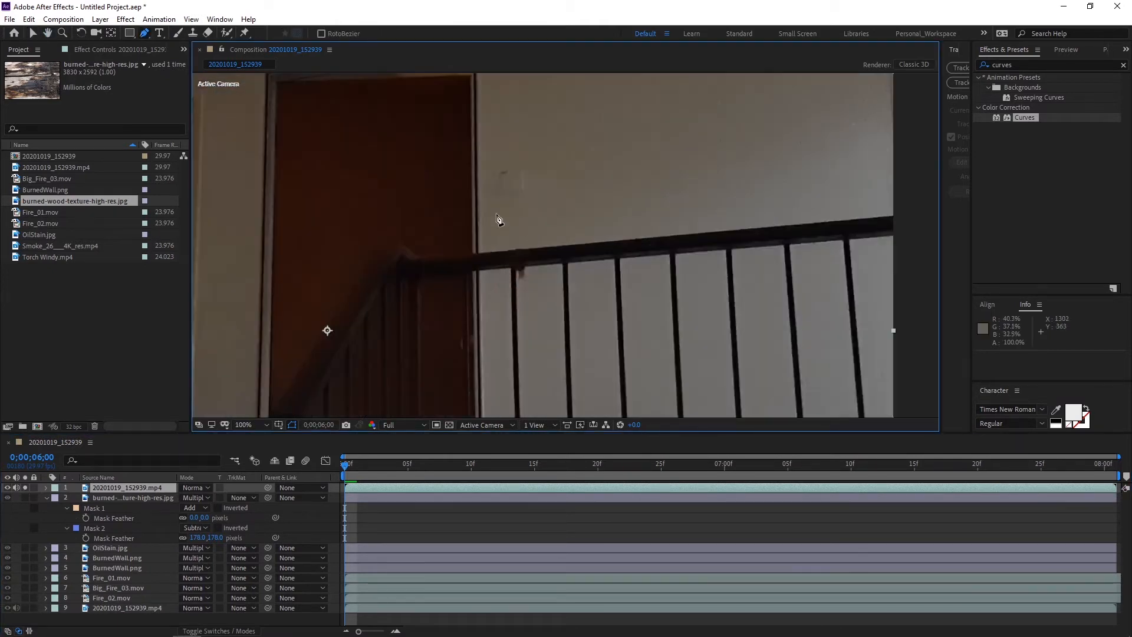
scroll(477, 345, down, 1)
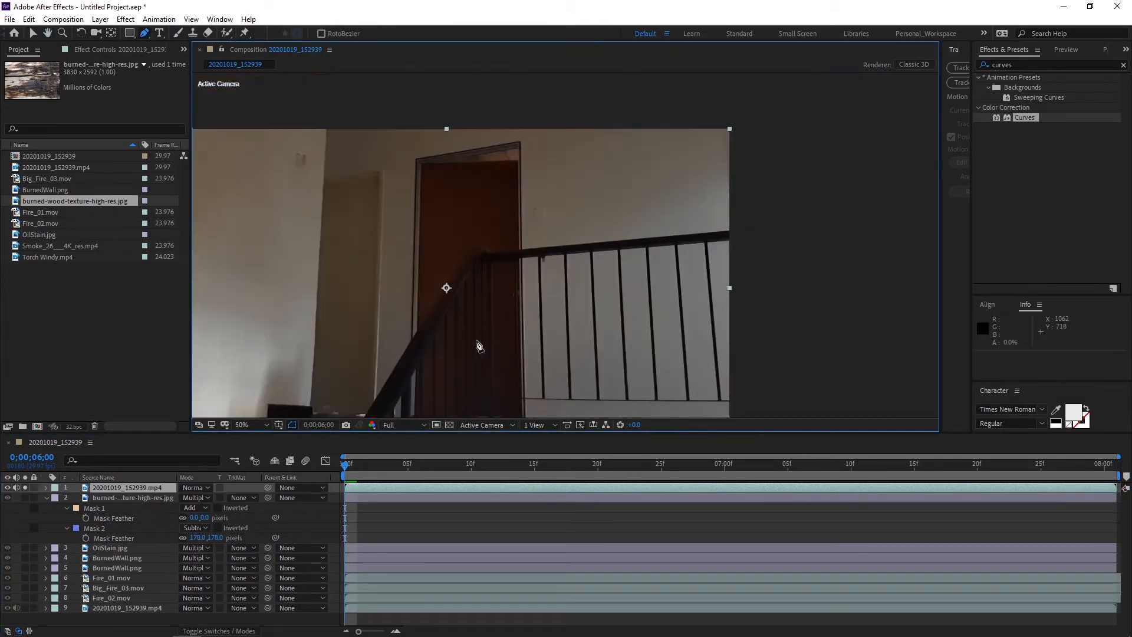
scroll(502, 318, up, 1)
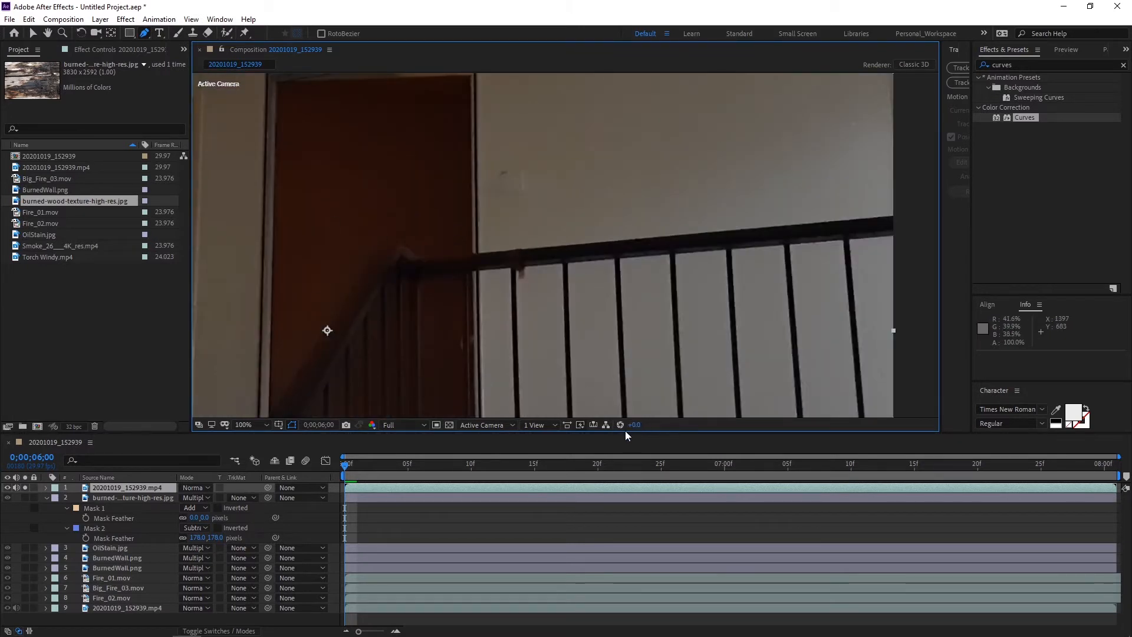
drag(638, 425, 655, 424)
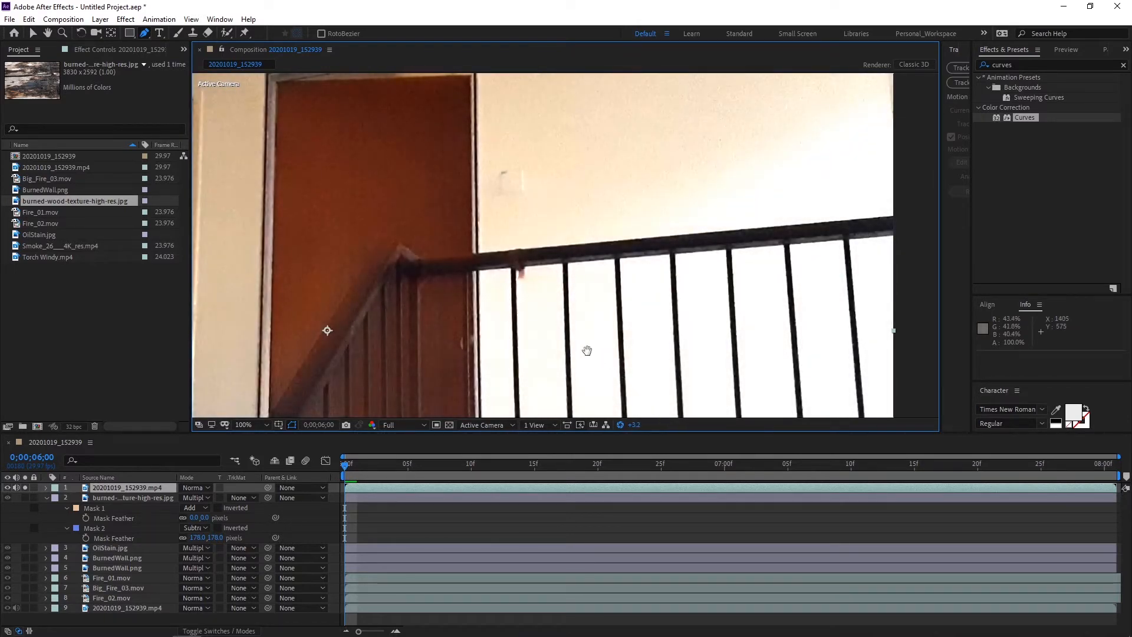
Step: Draw a closed mask around the stair handrail on the duplicated footage, ending below the frame's lower edge
drag(540, 365, 510, 318)
click(528, 246)
scroll(529, 245, up, 1)
click(473, 303)
click(520, 295)
click(495, 118)
click(511, 332)
click(412, 322)
Step: Set the handrail mask, Mask 1, to None on the duplicated footage
click(132, 489)
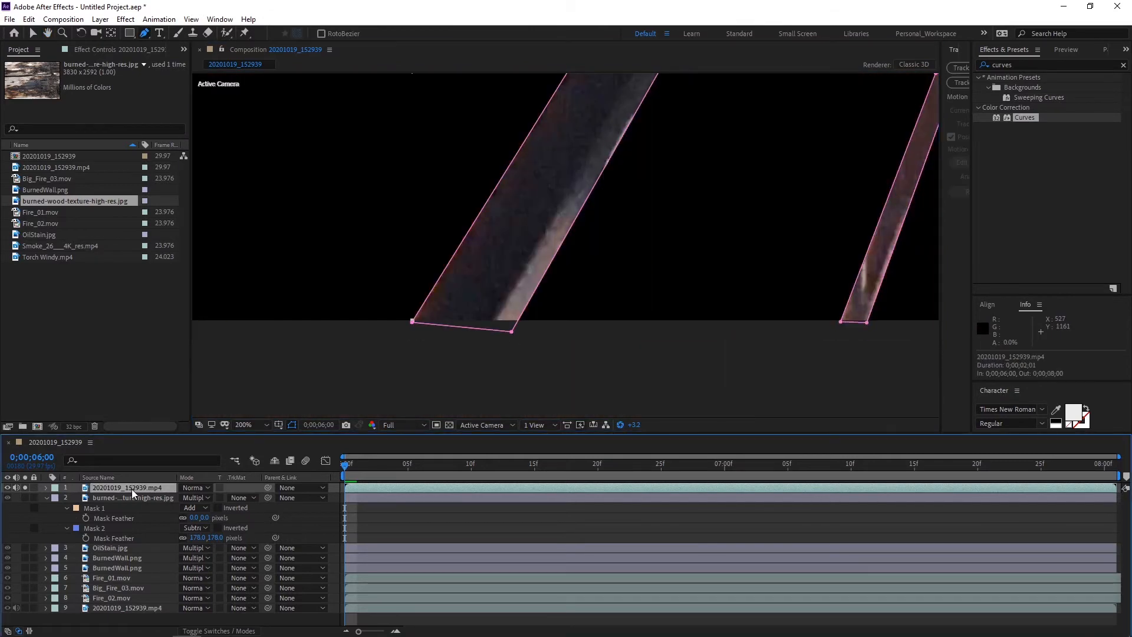
key(m)
click(196, 497)
click(210, 506)
Step: Mask the first stair balusters on the duplicated footage and set Mask 2 and Mask 3 to None
click(584, 226)
click(195, 527)
click(203, 538)
click(195, 538)
click(204, 548)
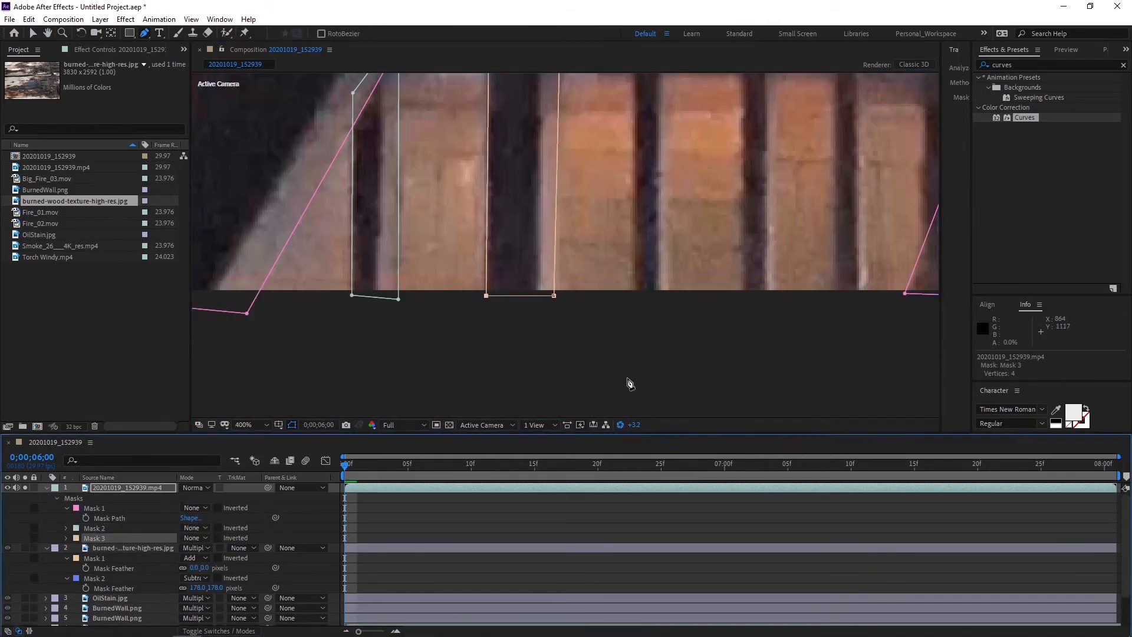
Step: Mask the next stair baluster on the duplicated footage and set Mask 4 to None
drag(630, 383, 539, 379)
click(546, 291)
click(571, 295)
click(195, 547)
click(203, 458)
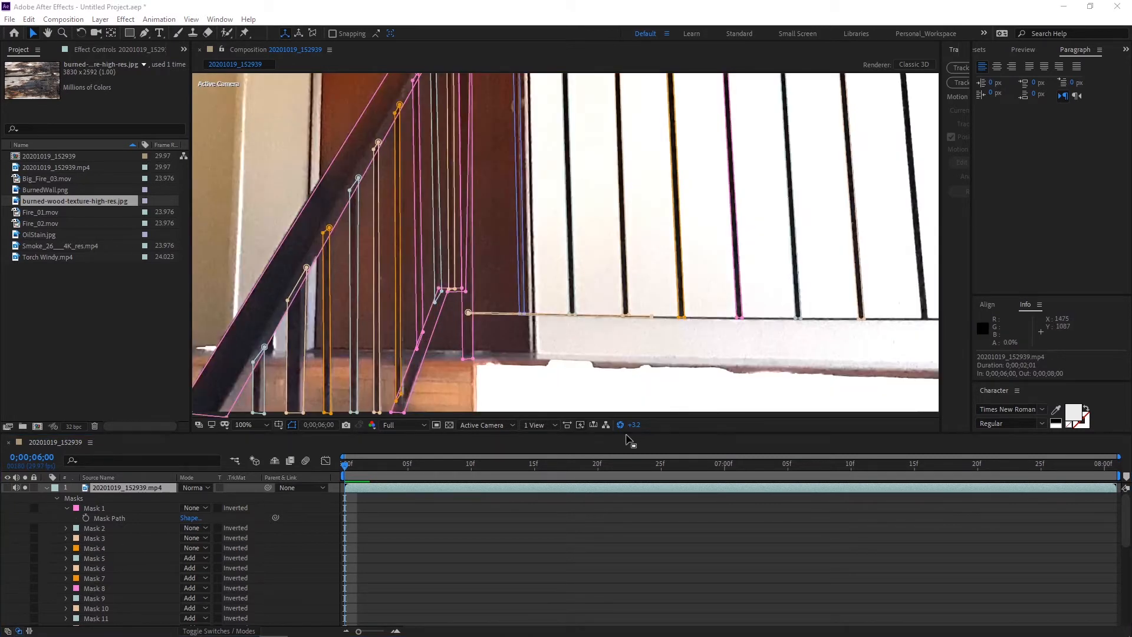
Step: Reset the viewer's exposure to +0.0 and collapse the mask list of the duplicated footage layer
click(621, 424)
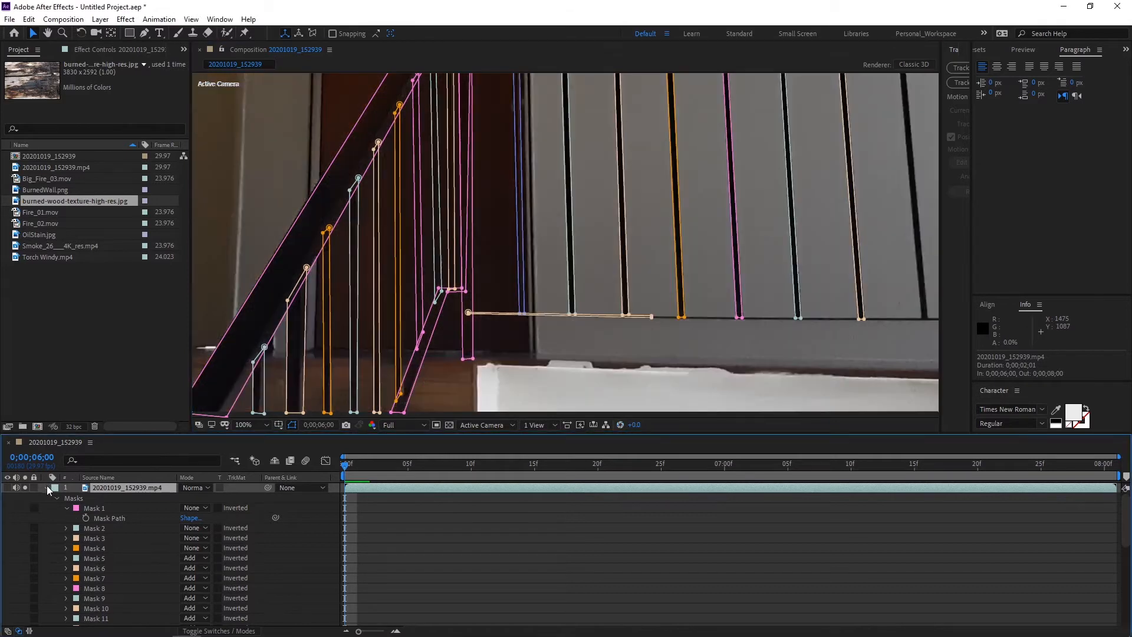
click(46, 486)
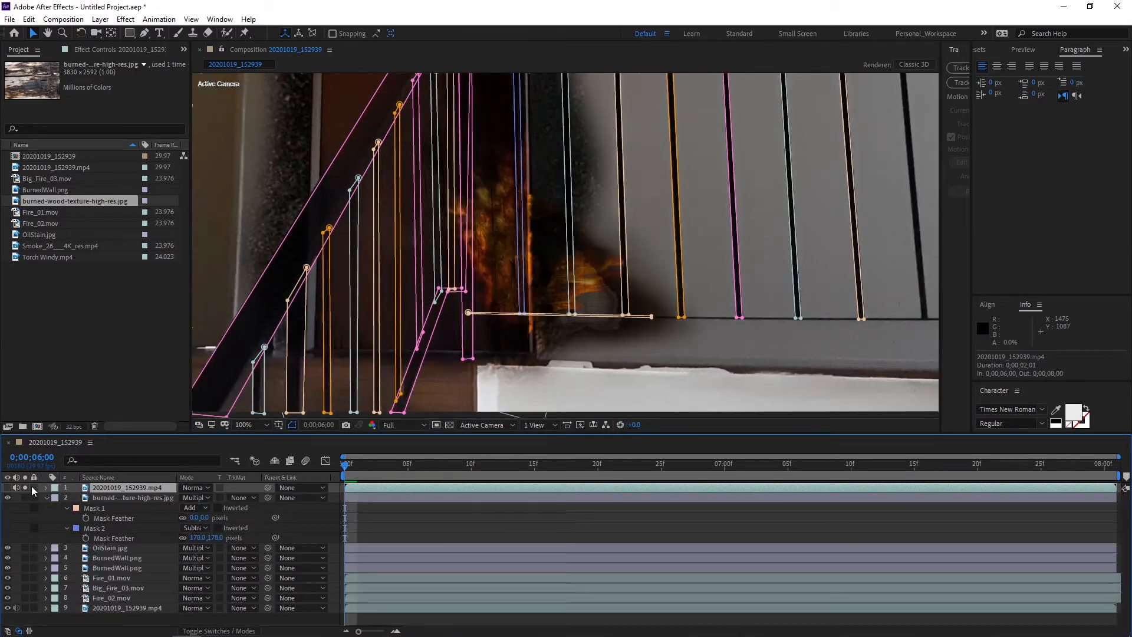
Step: Make the duplicated, masked footage layer visible above the fire and textures, and deselect it
click(7, 488)
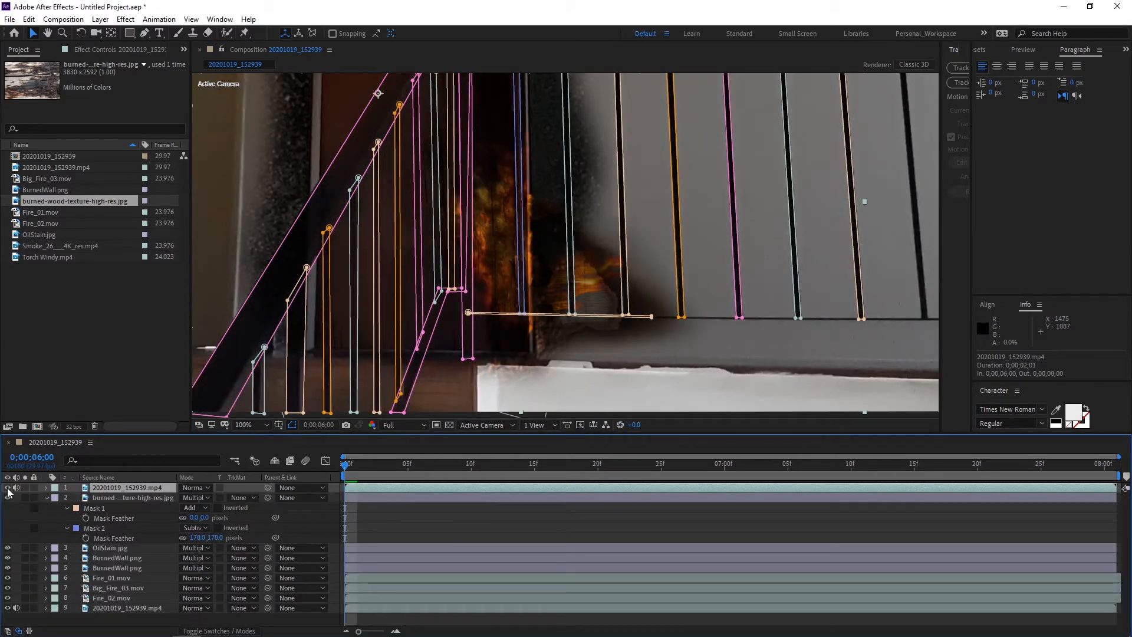
click(1003, 185)
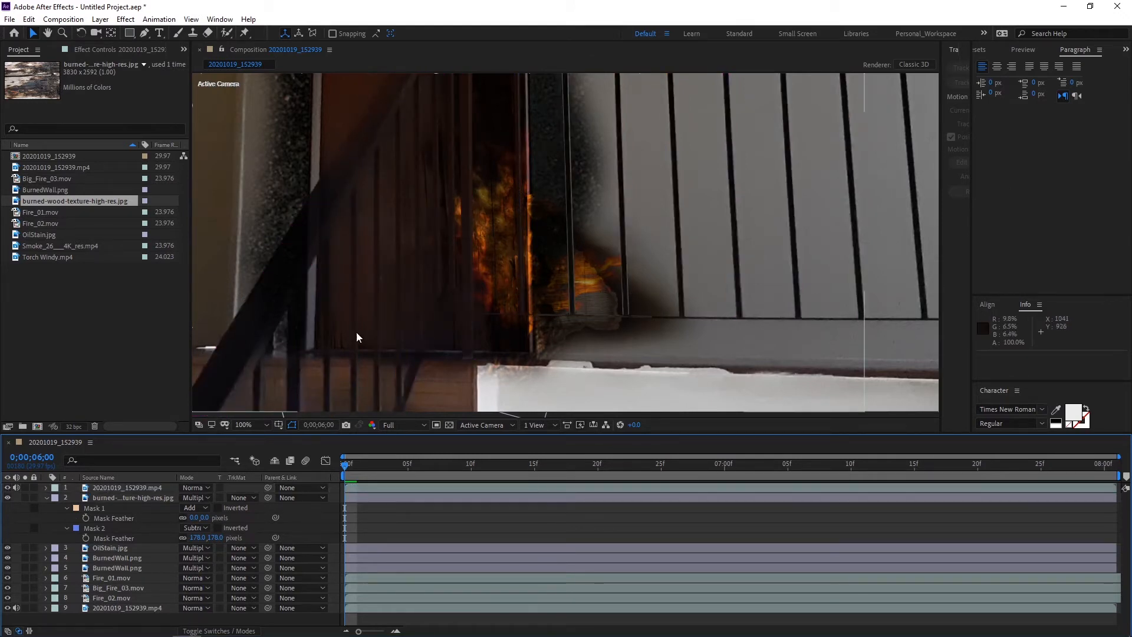
Step: Examine the mask edges of the duplicated footage layer along the handrail, balusters and bottom rail at close range
click(140, 487)
scroll(600, 296, up, 1)
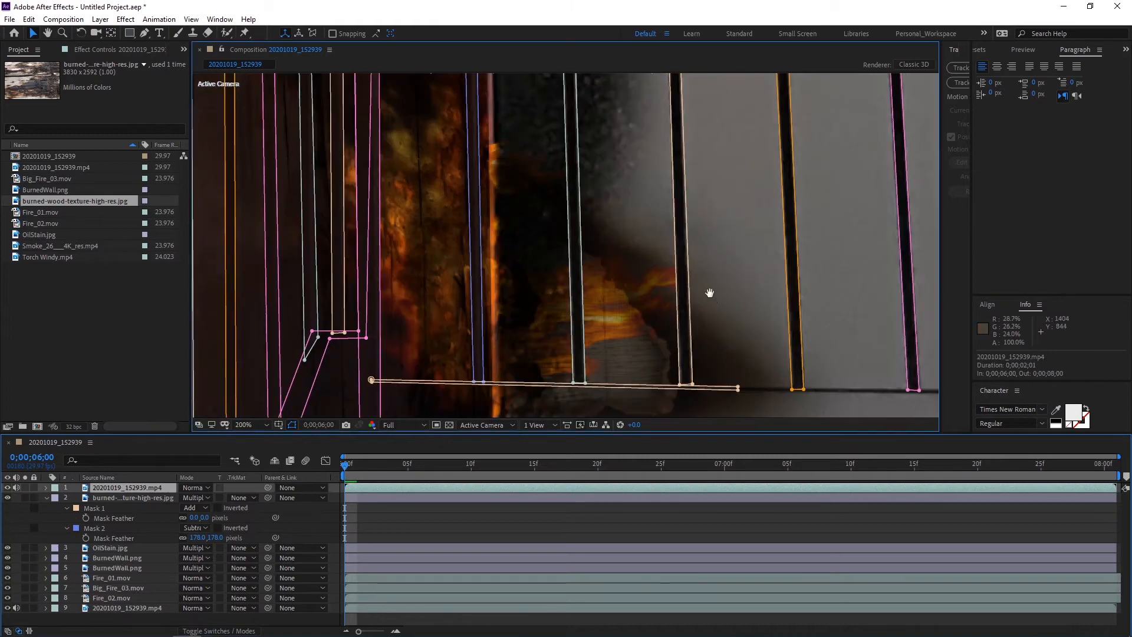
drag(709, 293, 537, 233)
scroll(496, 284, up, 1)
drag(446, 404, 449, 400)
scroll(450, 378, down, 1)
drag(450, 354, 576, 355)
click(388, 518)
scroll(485, 330, up, 1)
drag(486, 399, 507, 398)
click(519, 487)
scroll(722, 280, down, 1)
drag(707, 277, 548, 275)
scroll(545, 275, down, 1)
drag(472, 278, 543, 359)
click(530, 488)
scroll(576, 202, up, 1)
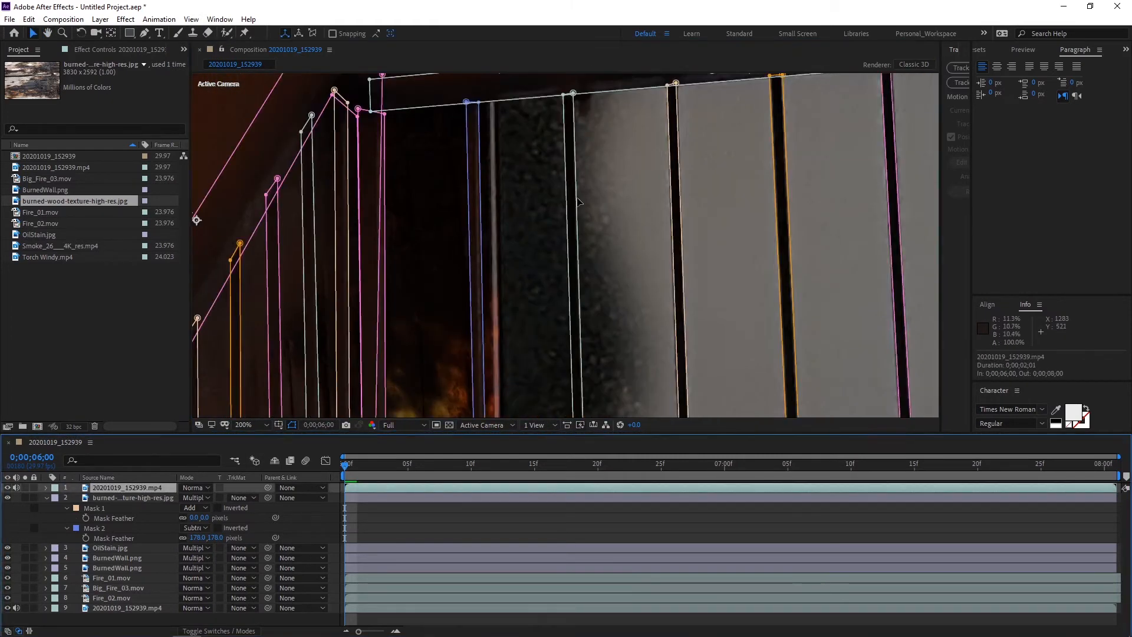
drag(576, 198, 575, 199)
click(531, 488)
scroll(515, 141, up, 1)
drag(515, 141, 508, 302)
click(495, 488)
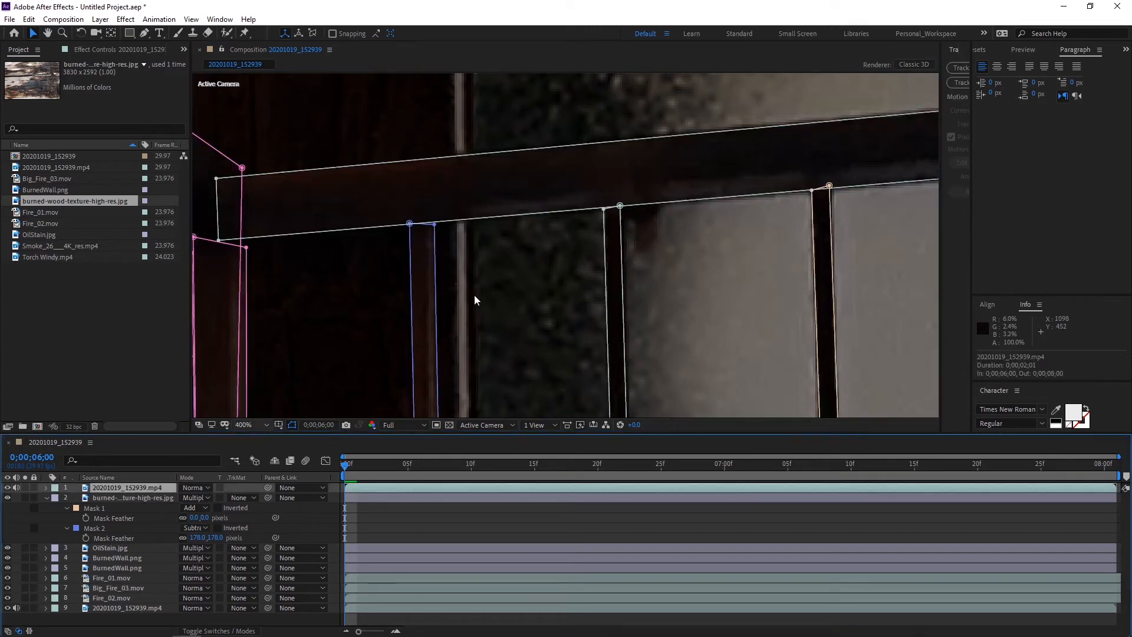
scroll(480, 330, down, 1)
drag(483, 348, 492, 112)
scroll(492, 118, up, 1)
drag(455, 200, 540, 253)
scroll(531, 259, up, 2)
drag(457, 289, 452, 291)
scroll(498, 347, down, 3)
click(510, 518)
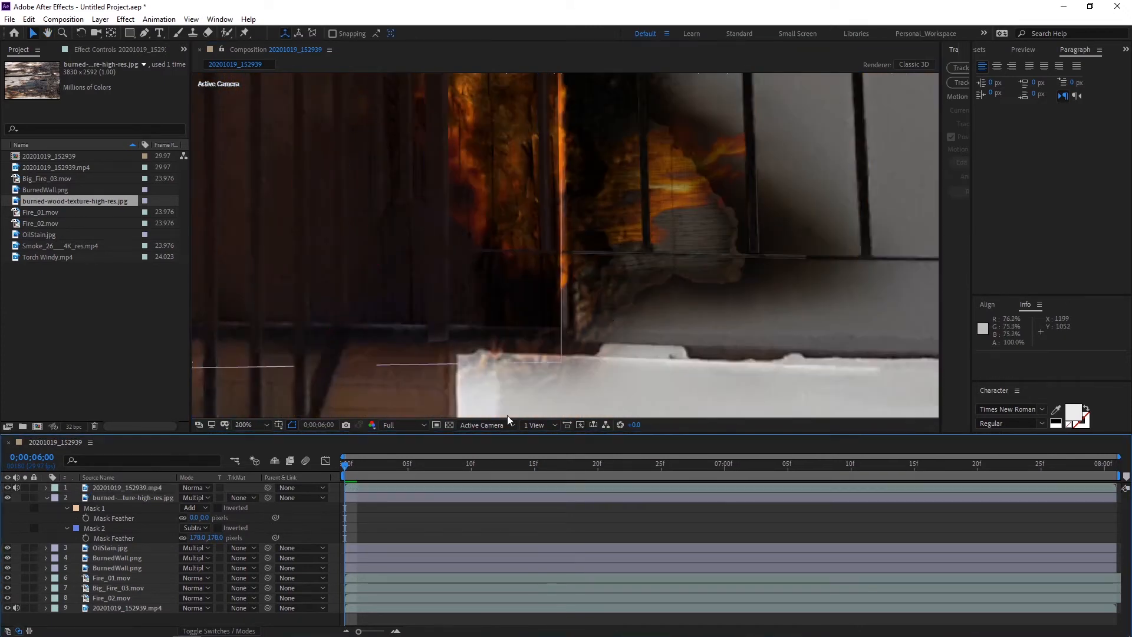
drag(436, 327, 473, 272)
scroll(652, 334, down, 1)
Step: Draw a closed four-point mask on the OilStain.jpg layer over the floor edge and stairs below the door
click(46, 497)
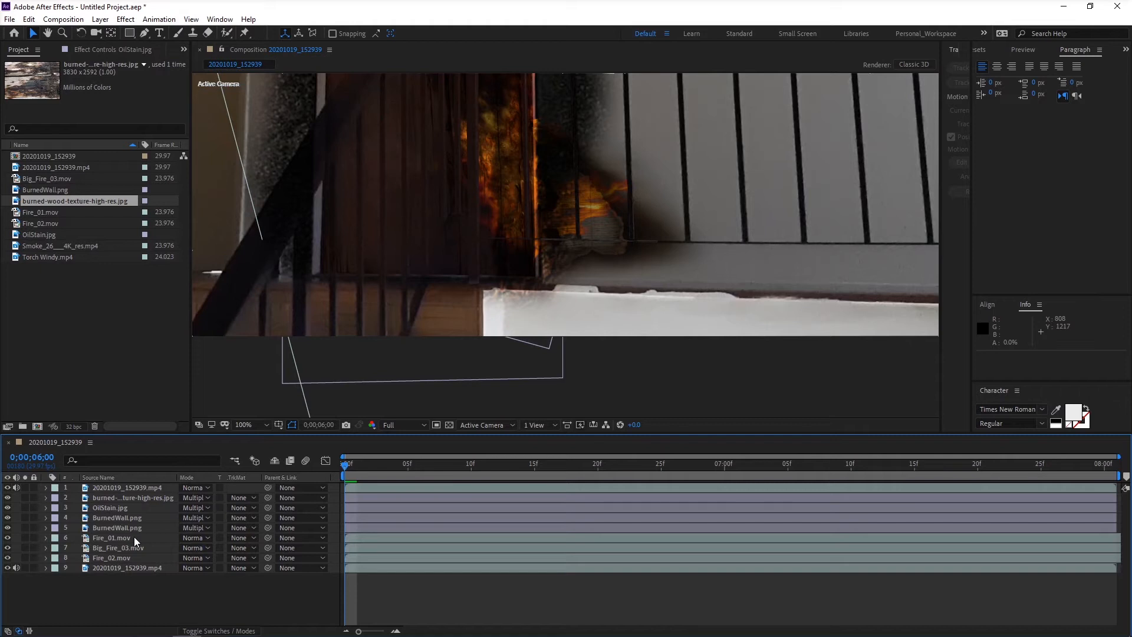
click(112, 507)
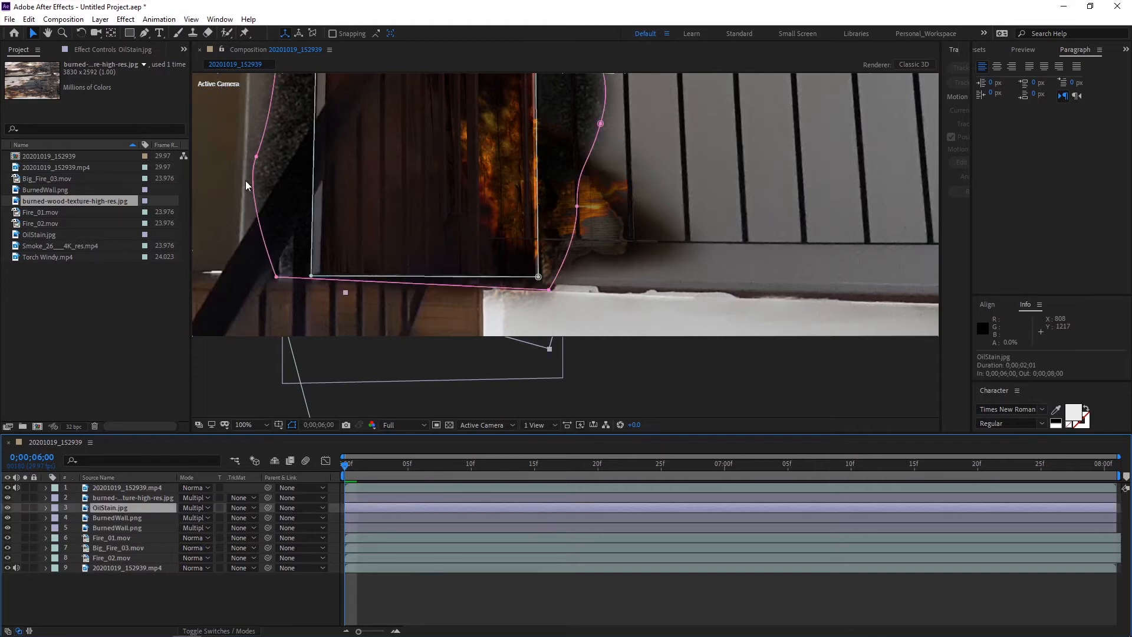
click(145, 33)
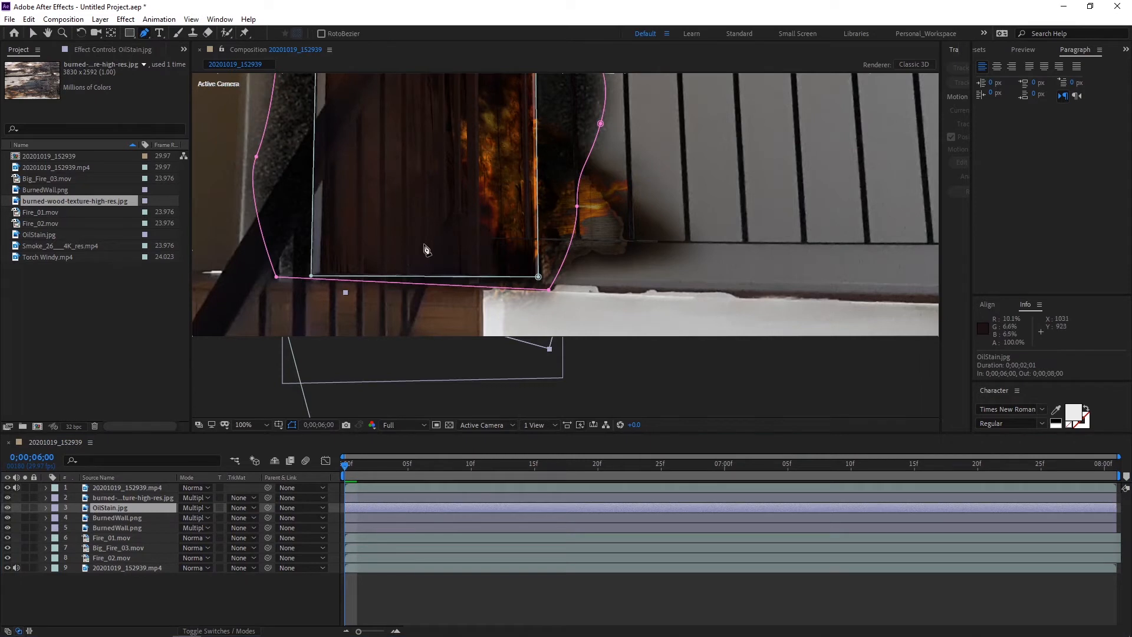
drag(424, 247, 561, 316)
click(323, 348)
drag(325, 367, 325, 249)
click(310, 328)
click(728, 337)
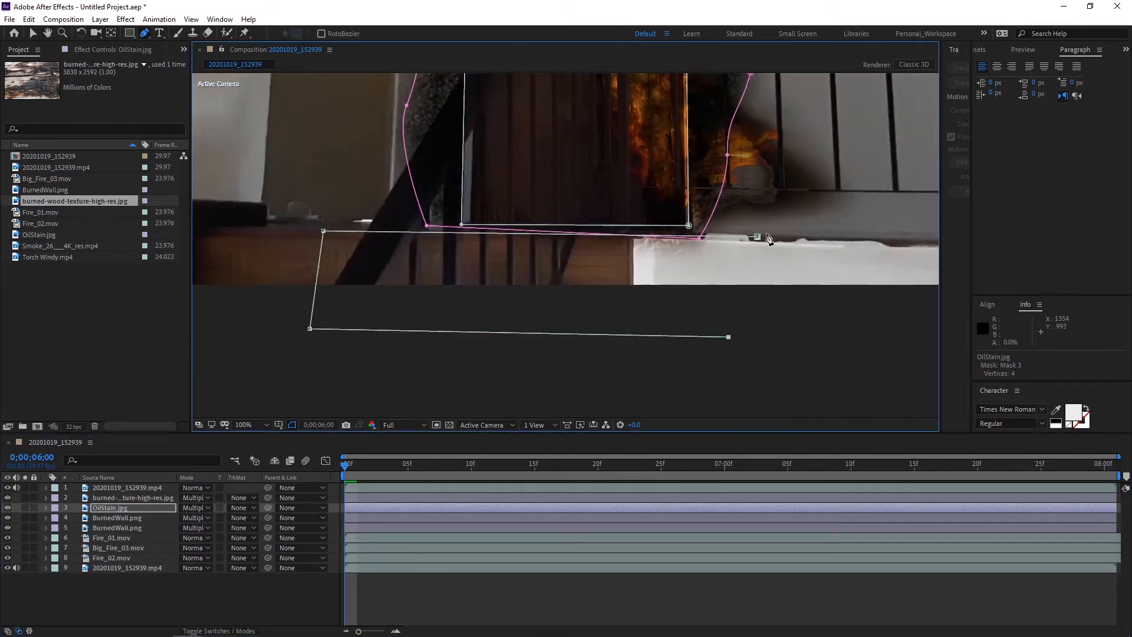
click(756, 237)
Step: Set Mask 3 of the OilStain.jpg layer to Subtract
click(141, 509)
key(m)
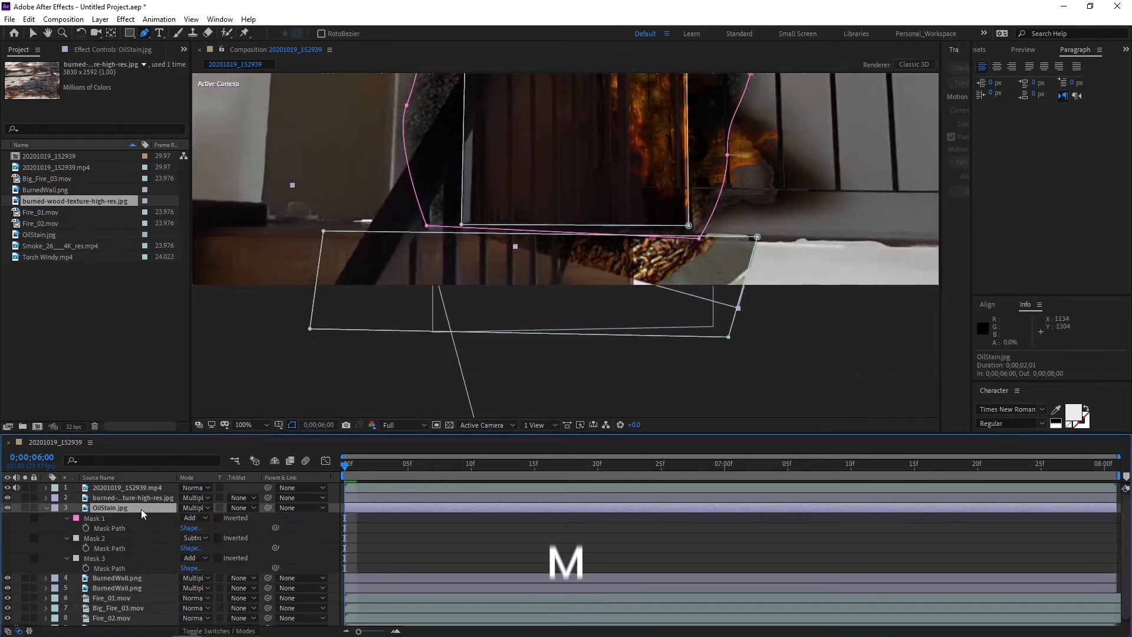
click(93, 556)
click(197, 557)
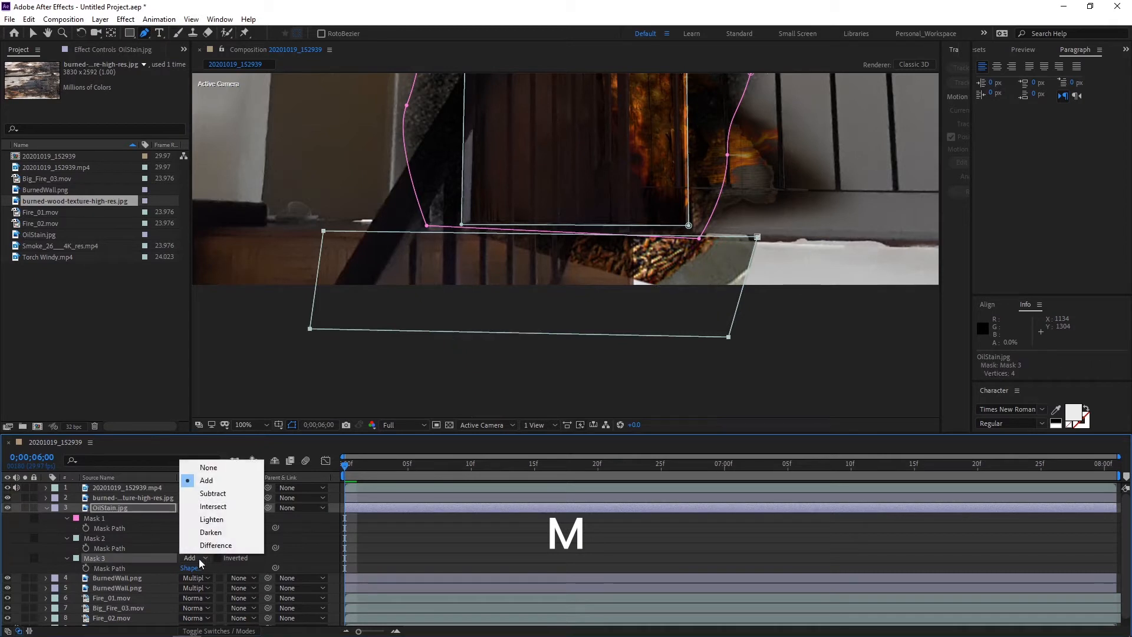
click(217, 495)
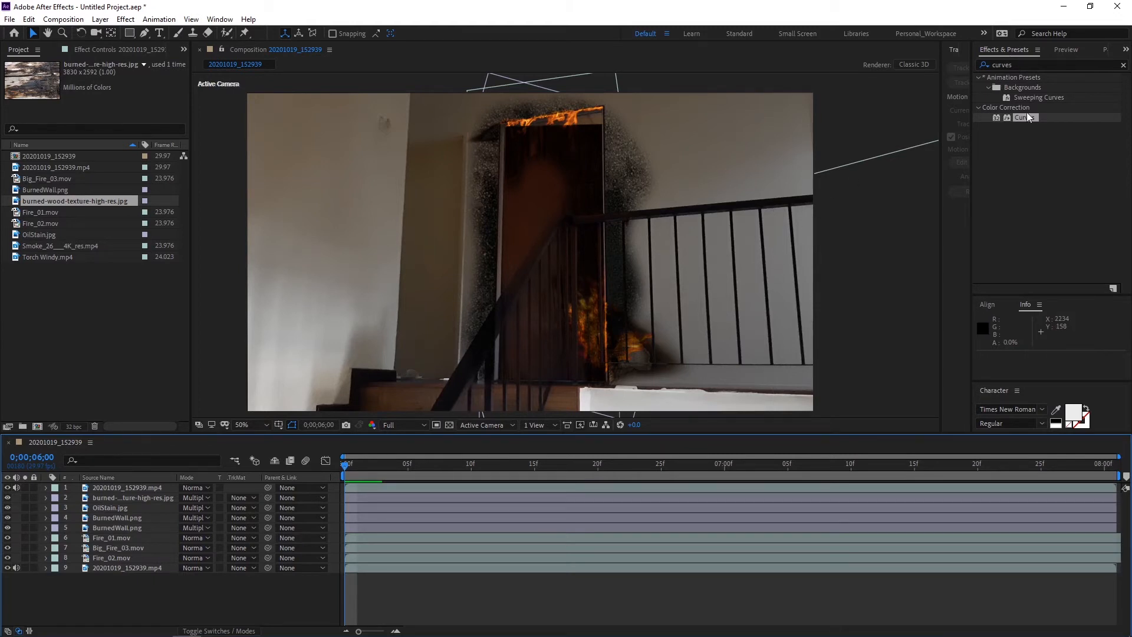
Step: Apply Curves to the original footage layer, darkening the RGB curve and slightly raising the Red curve
drag(1033, 115, 134, 564)
drag(169, 126, 129, 210)
click(74, 239)
click(141, 84)
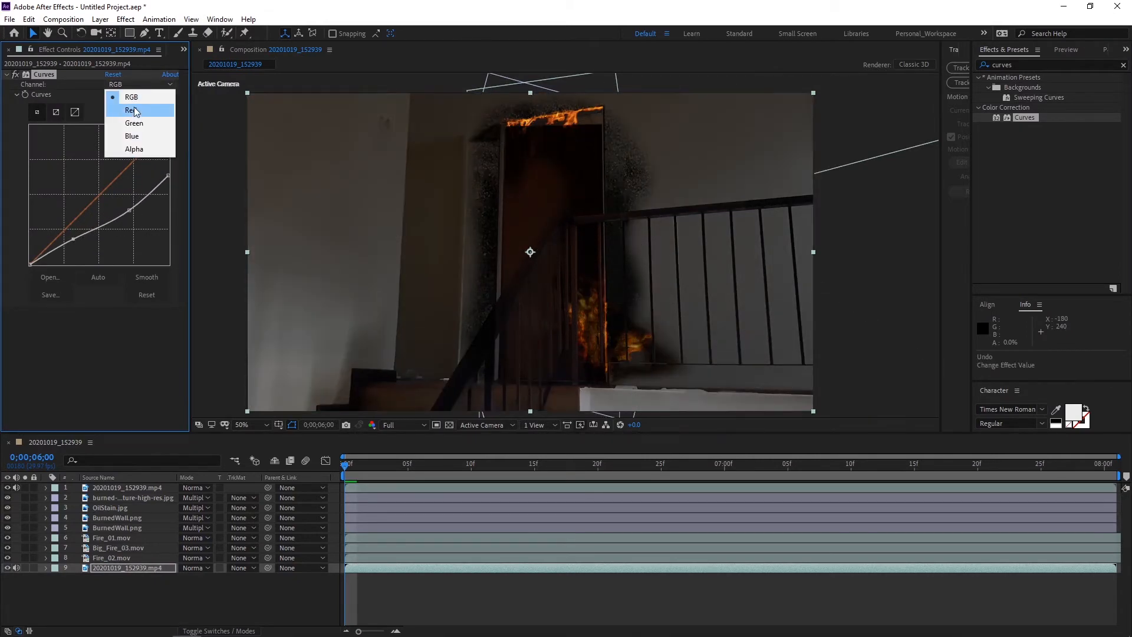
click(133, 113)
drag(100, 197, 95, 190)
Step: Copy the Curves effect from the original footage to the duplicated, masked footage layer
key(ctrl+c)
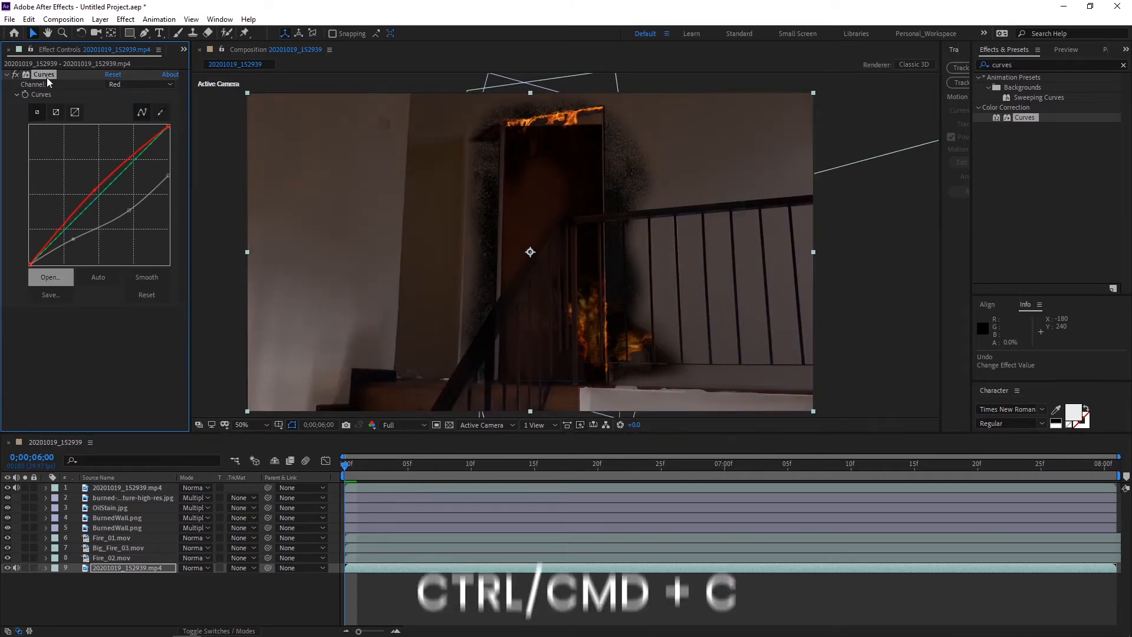
click(133, 486)
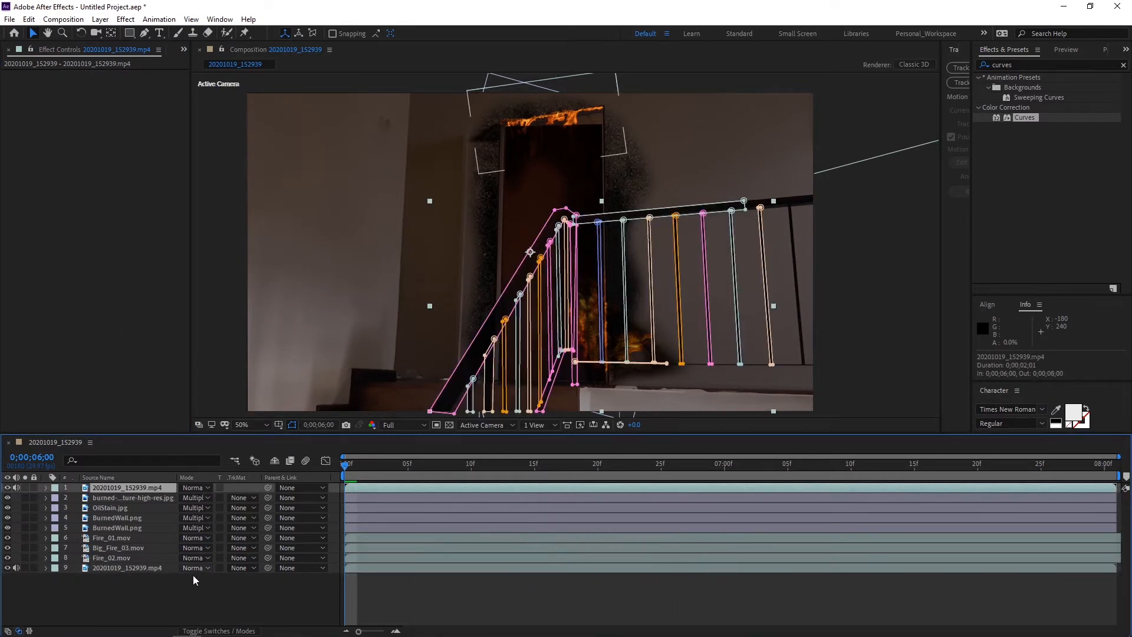
key(ctrl+v)
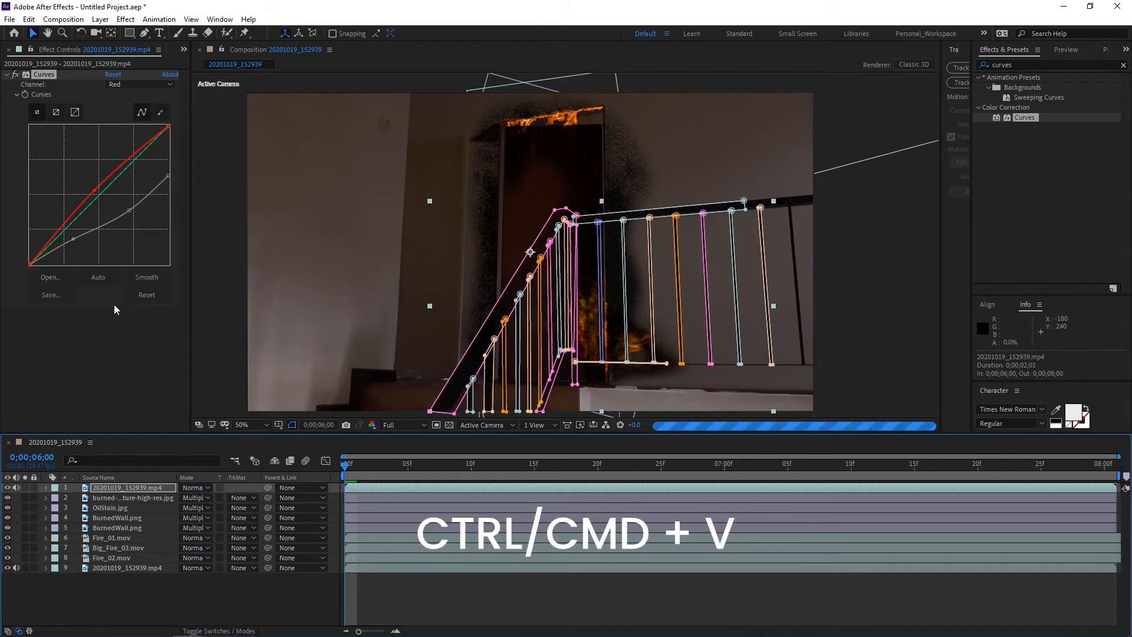
Step: Rename the duplicated footage layer as Stairs
click(106, 491)
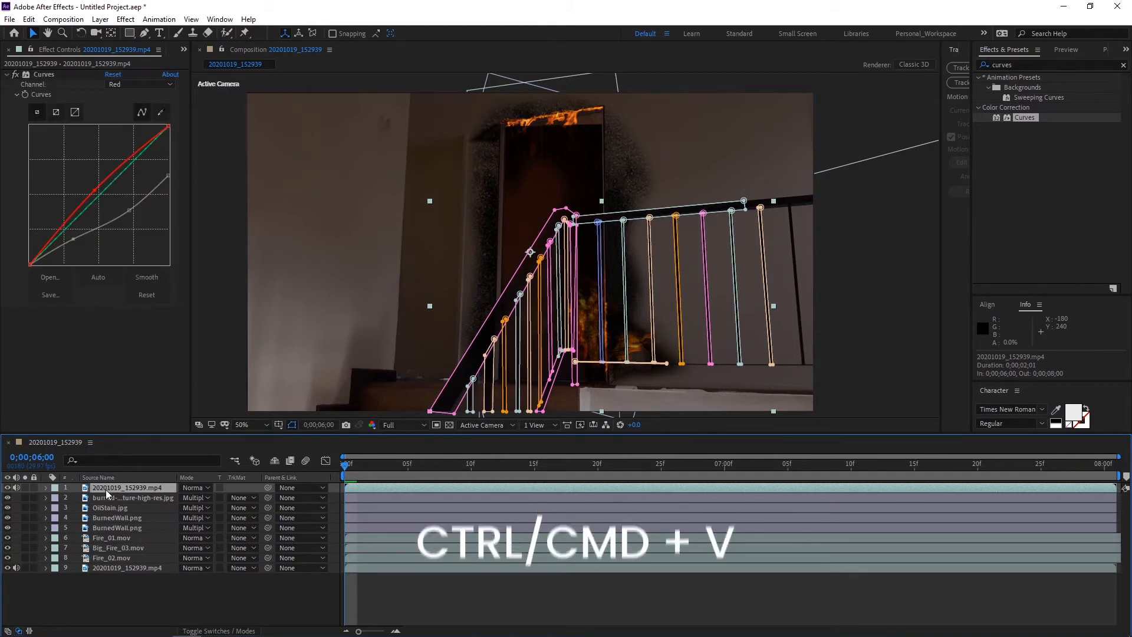
key(Return)
text(Sta)
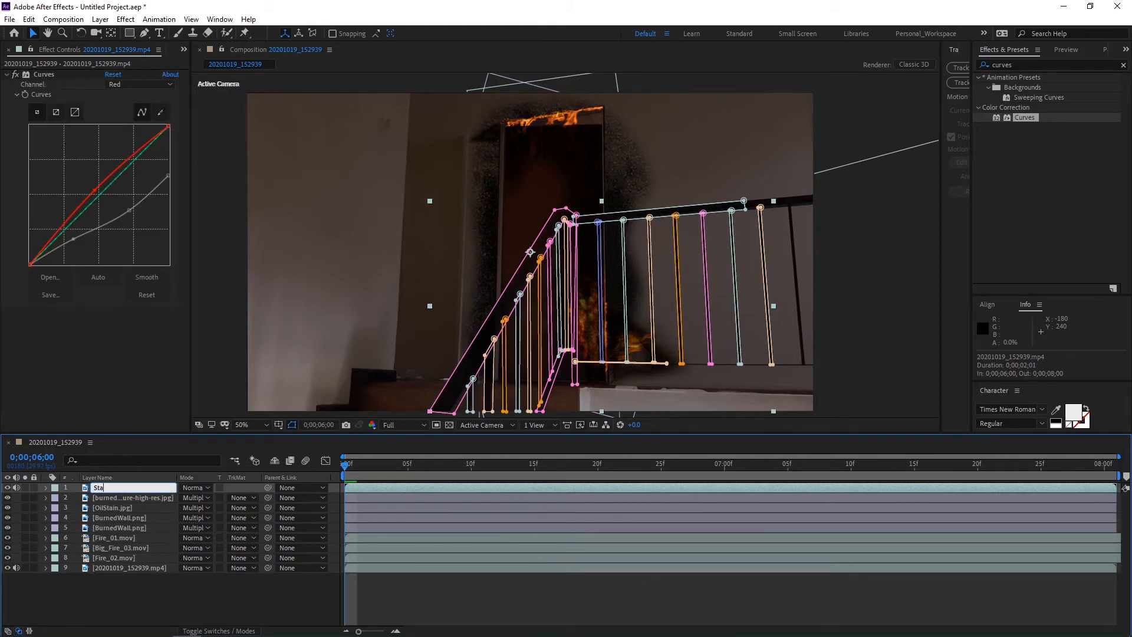
text(irs)
key(Return)
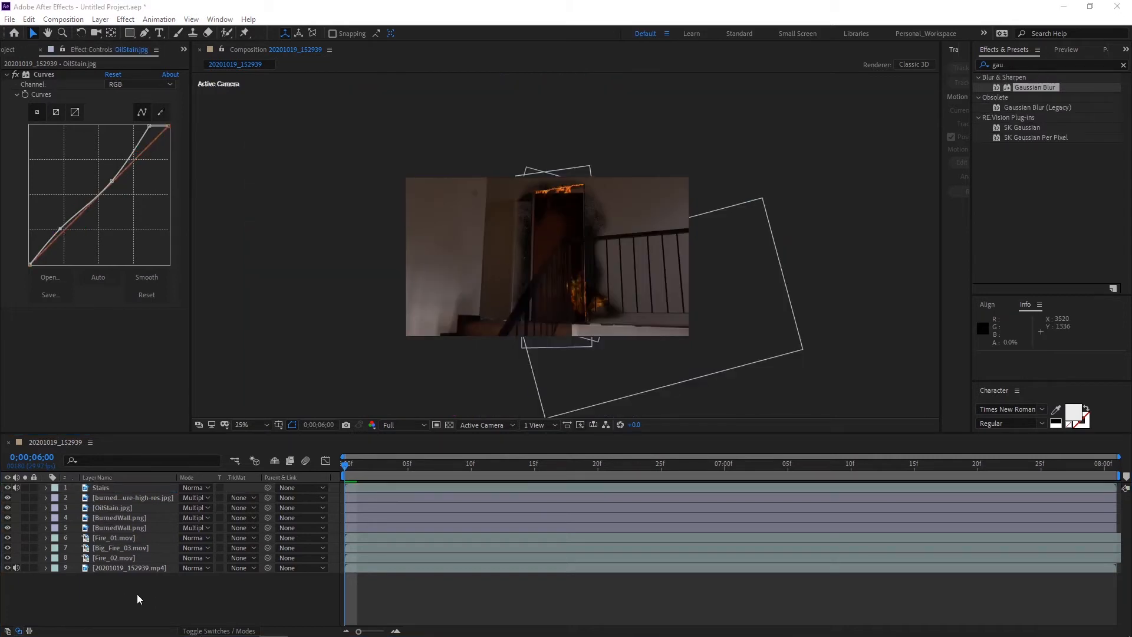
Step: Move the Fire_01.mov, Big_Fire_03.mov and Fire_02.mov layers above the burned-wood texture, directly below Stairs
click(109, 557)
ctrl+click(111, 549)
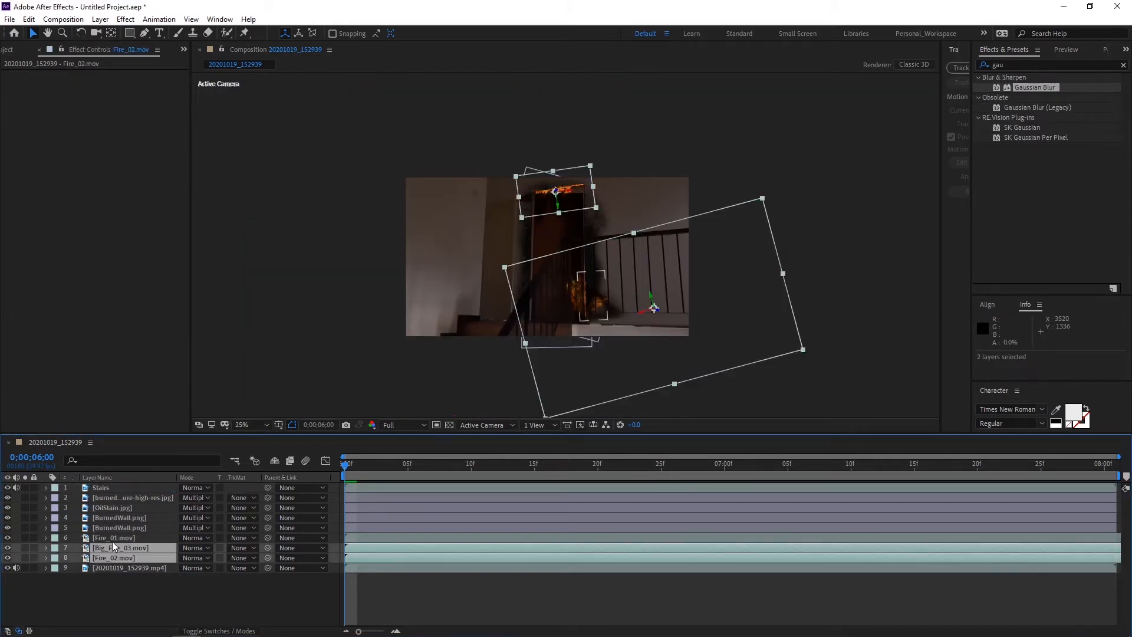
ctrl+click(118, 539)
drag(122, 538, 122, 501)
click(180, 594)
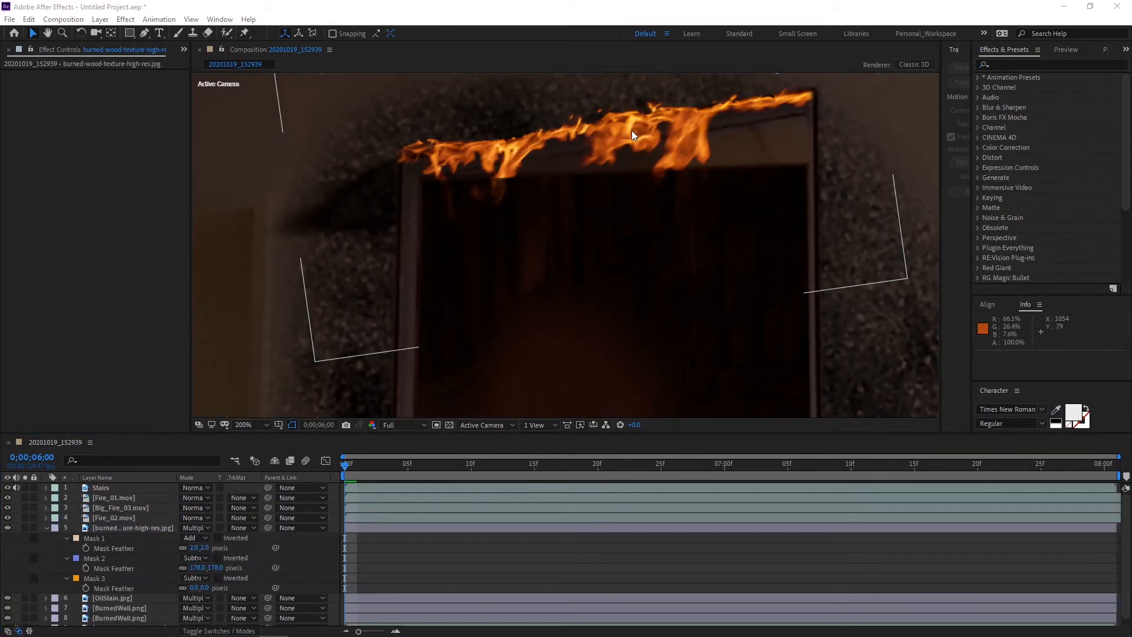
Step: Apply Curves to Fire_02.mov and steepen its Alpha curve, moving the white point inward and lowering the shadows
click(630, 121)
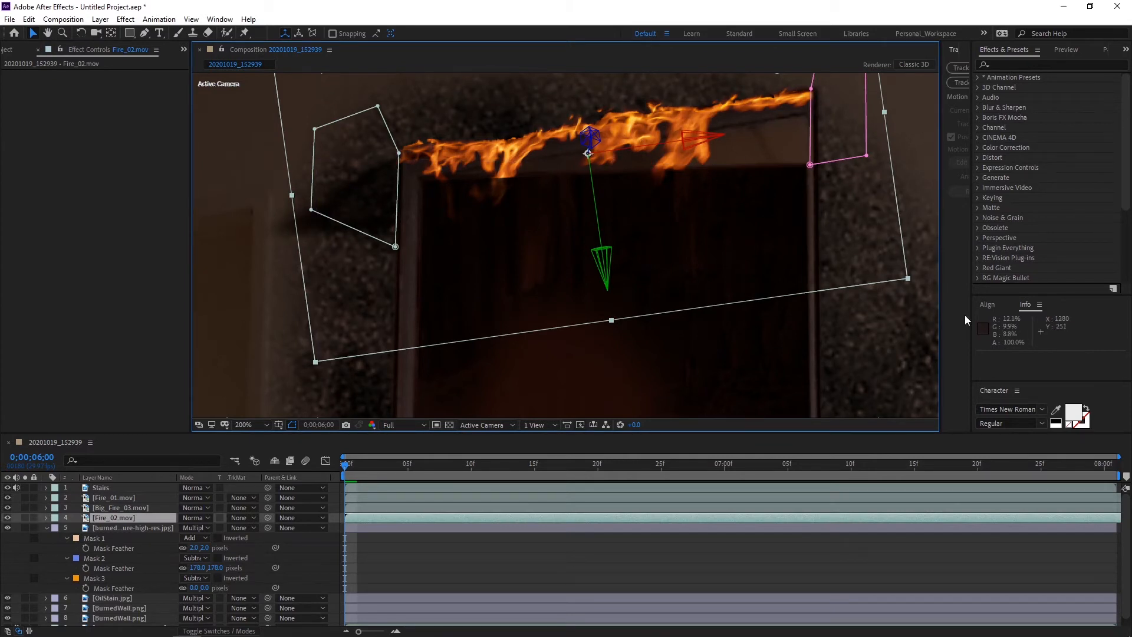
click(1043, 65)
text(curves)
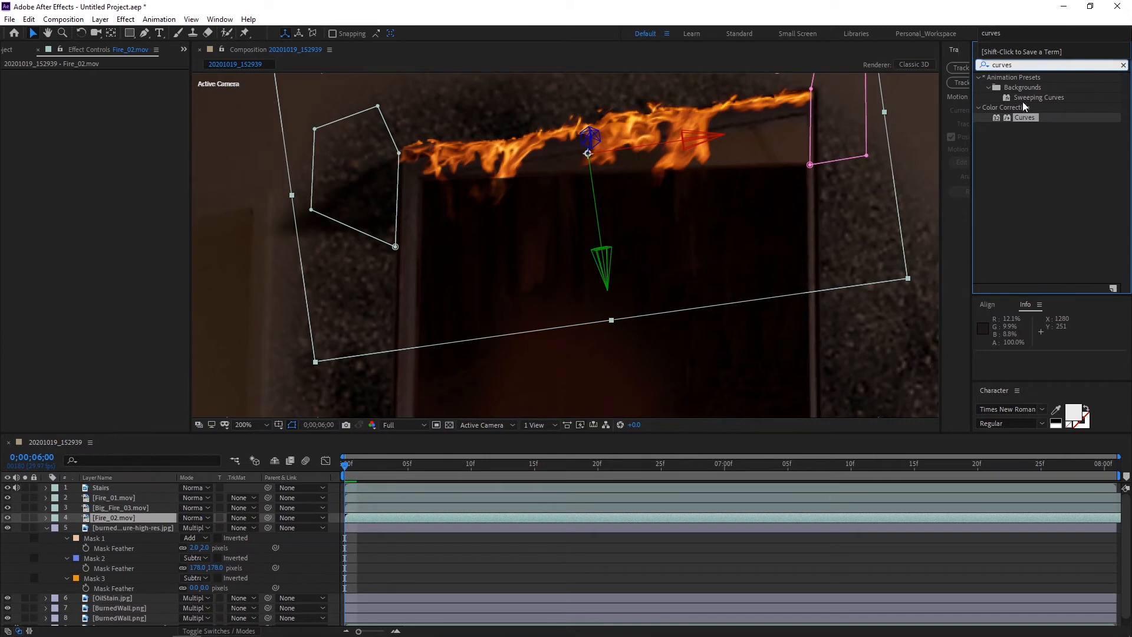
drag(1024, 117, 108, 515)
click(126, 86)
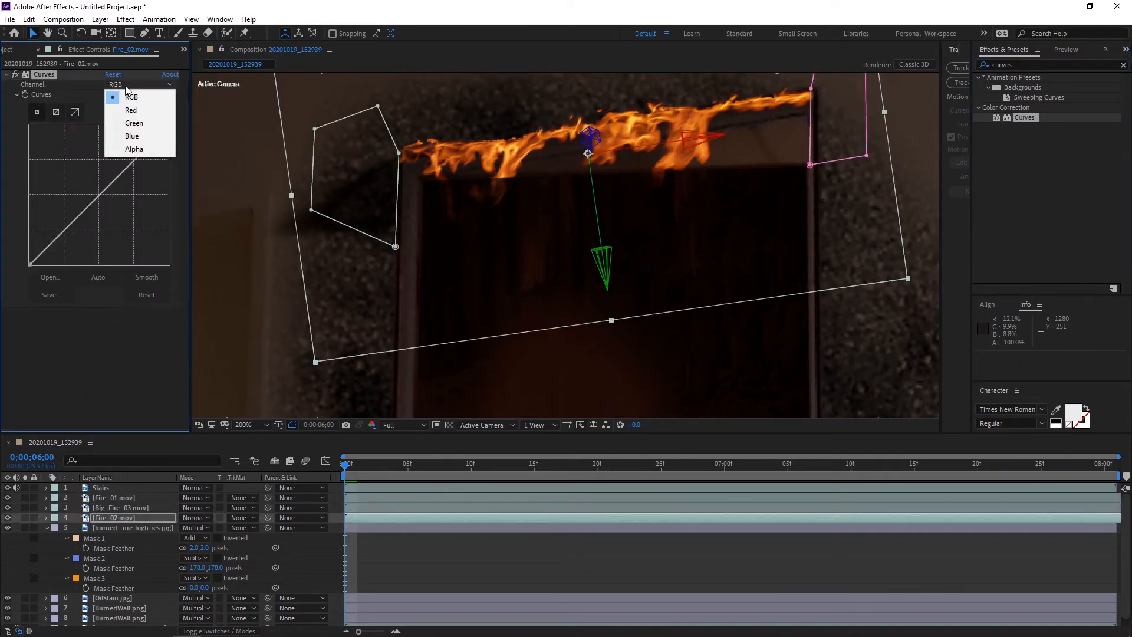
click(136, 148)
drag(169, 125, 126, 125)
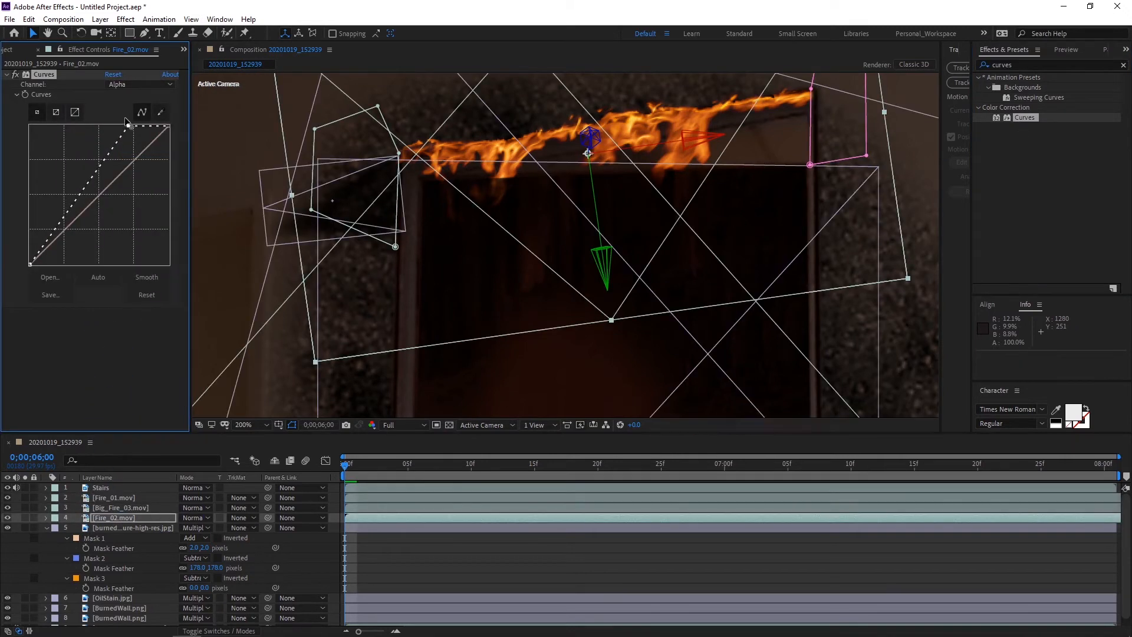
drag(98, 168, 64, 229)
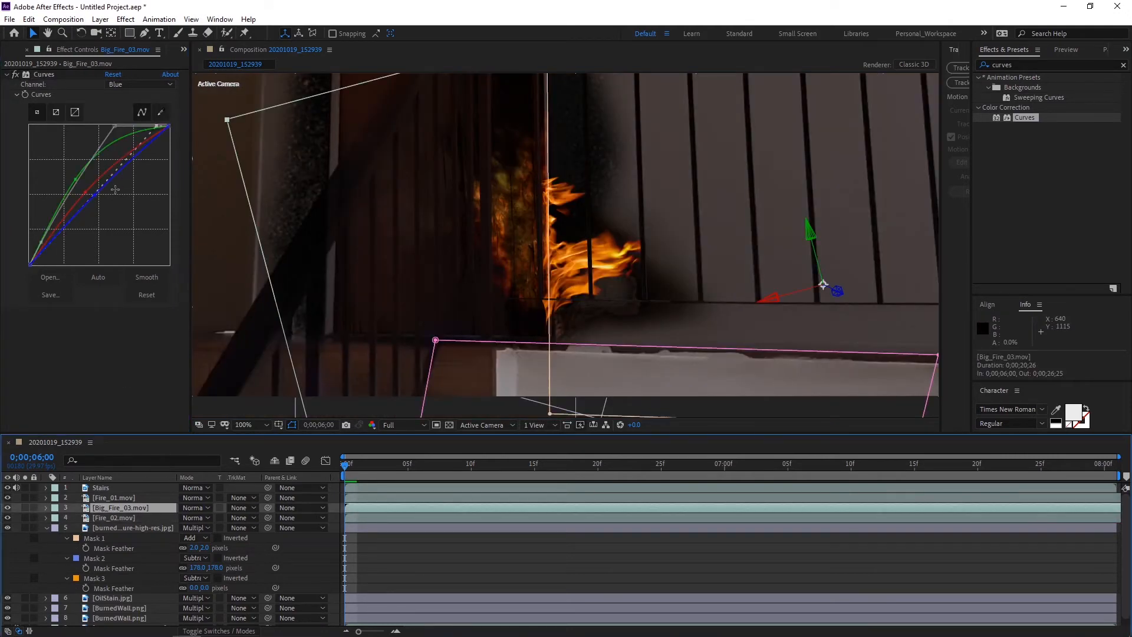
Step: Strengthen the Alpha curve of Big_Fire_03.mov by moving its white point inward
click(140, 85)
click(133, 147)
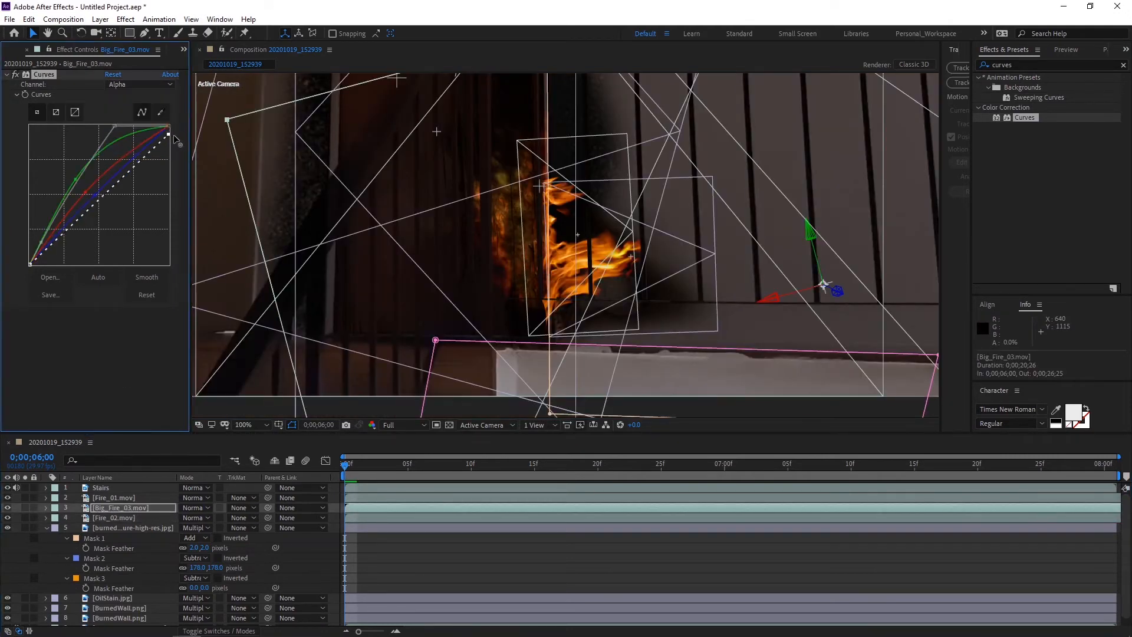
drag(142, 122, 87, 122)
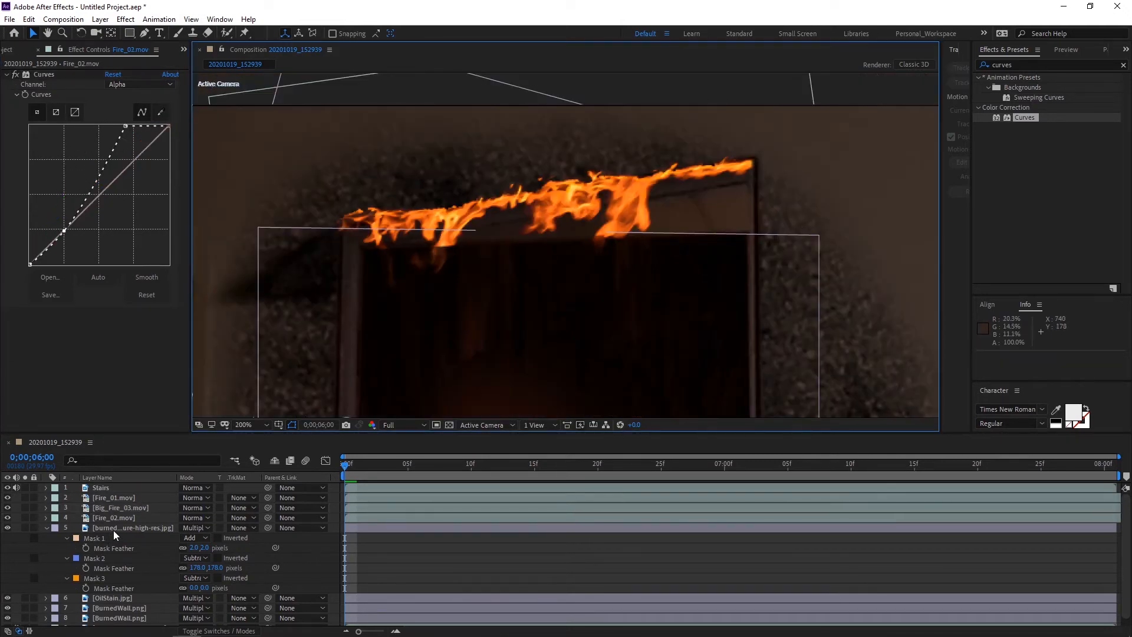
Step: Set the opacity of the burned-wood texture layer to 62% and deselect it
click(116, 527)
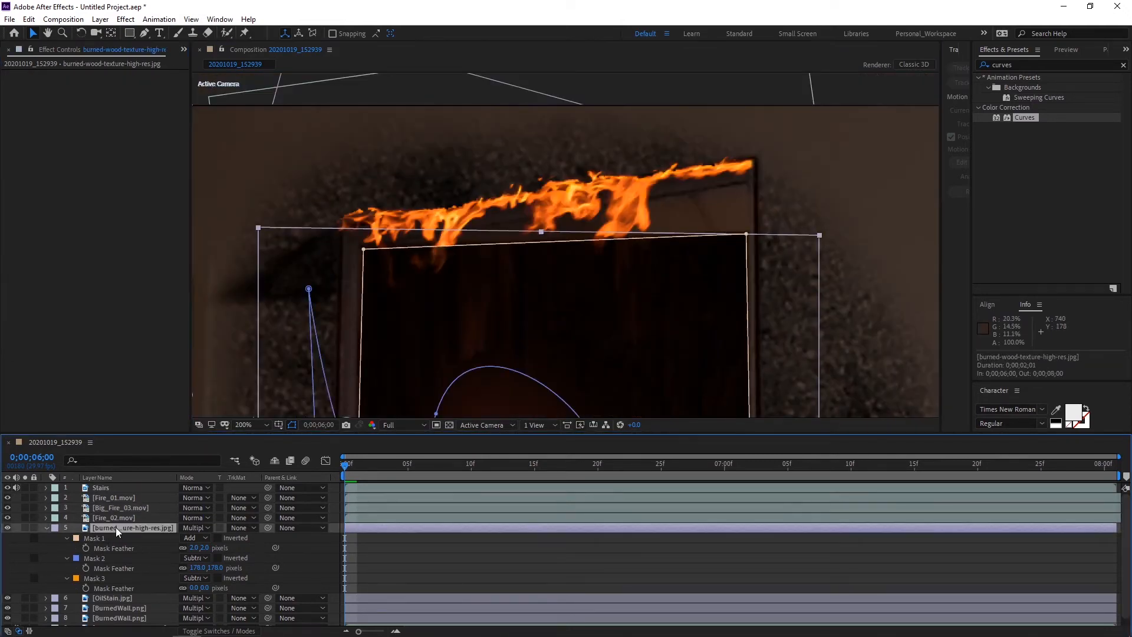
key(t)
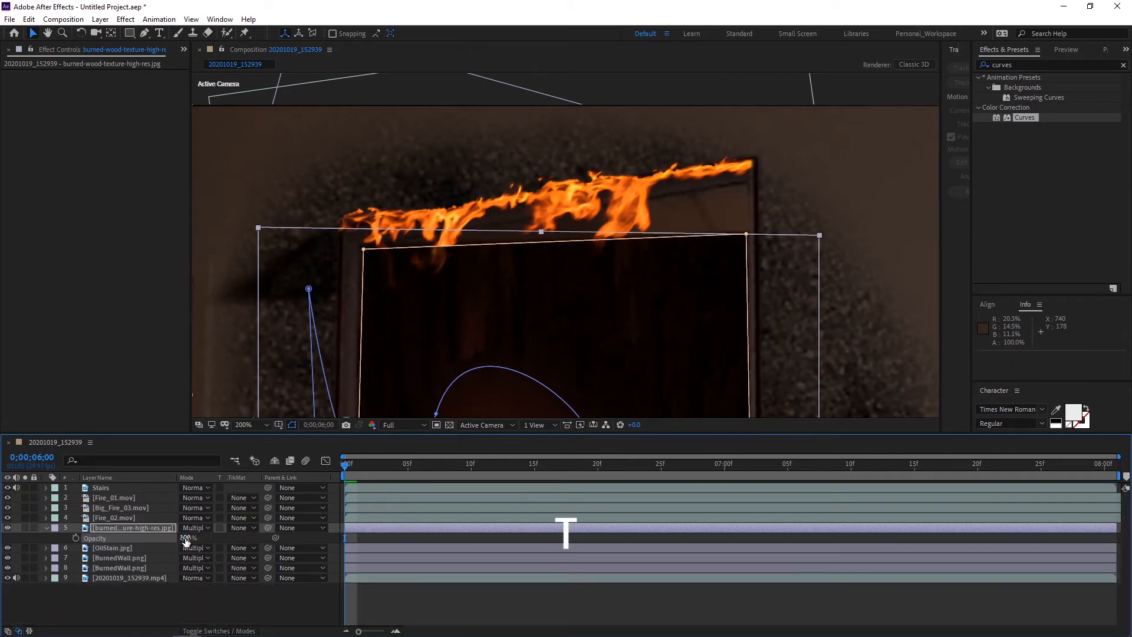
drag(185, 538, 160, 537)
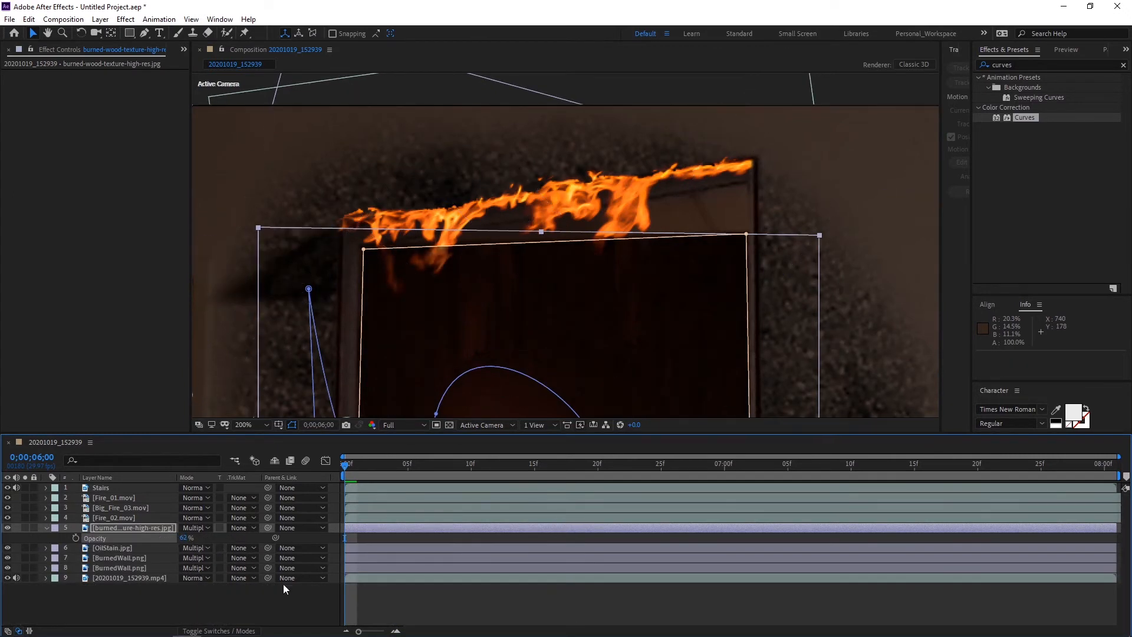
click(267, 599)
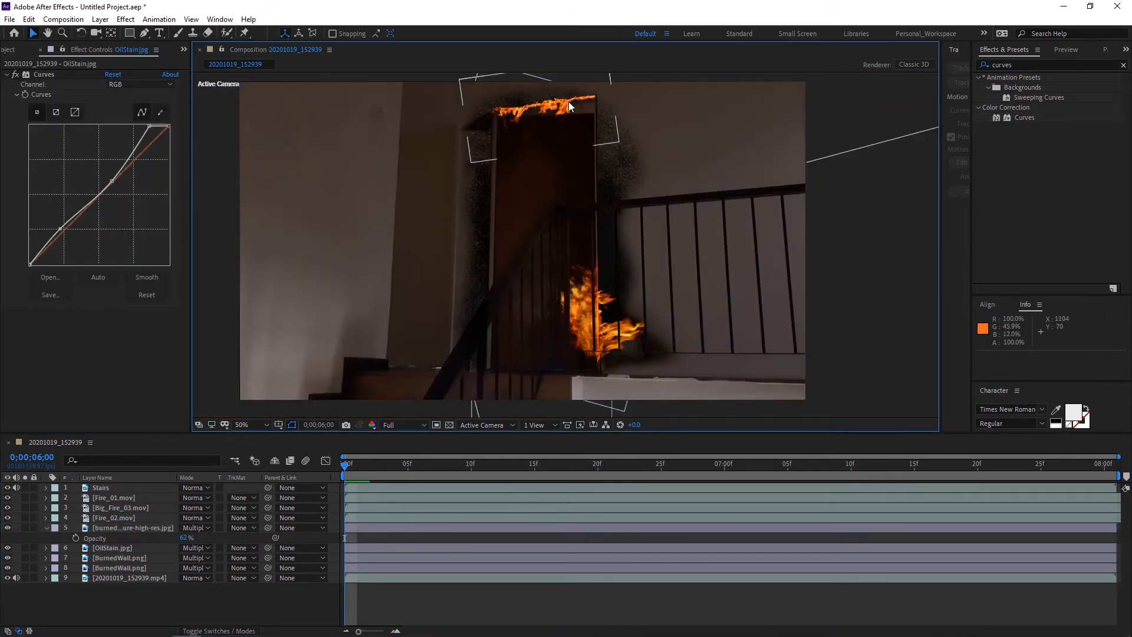
Step: Create a comp-sized 1920 x 1080 px solid named Roomlight in orange
click(148, 589)
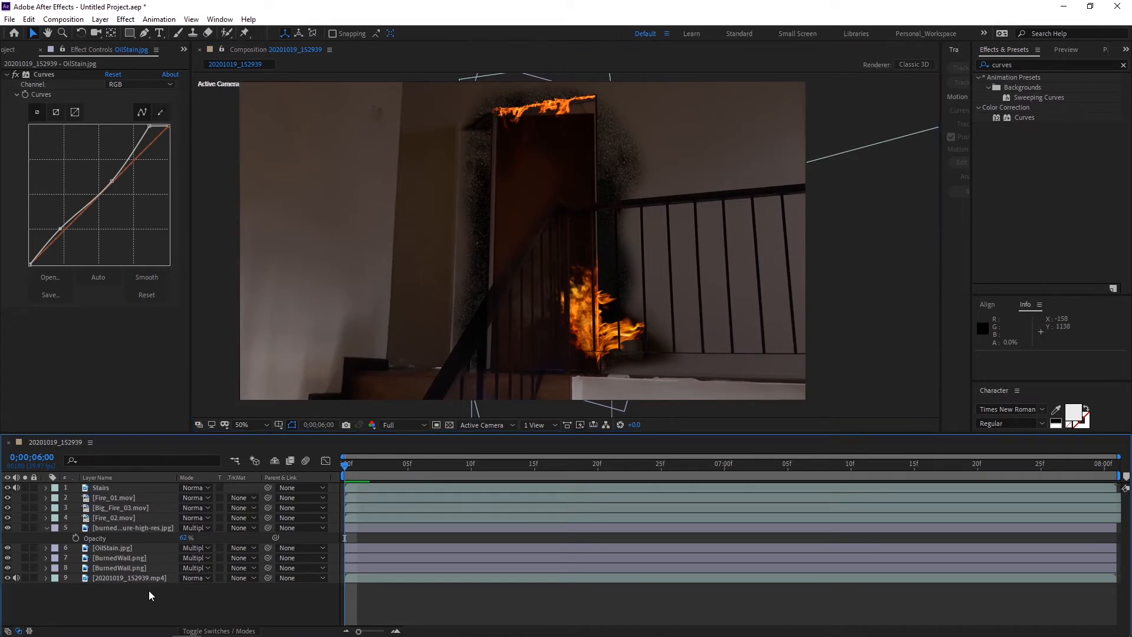
right_click(149, 591)
mouse_move(231, 469)
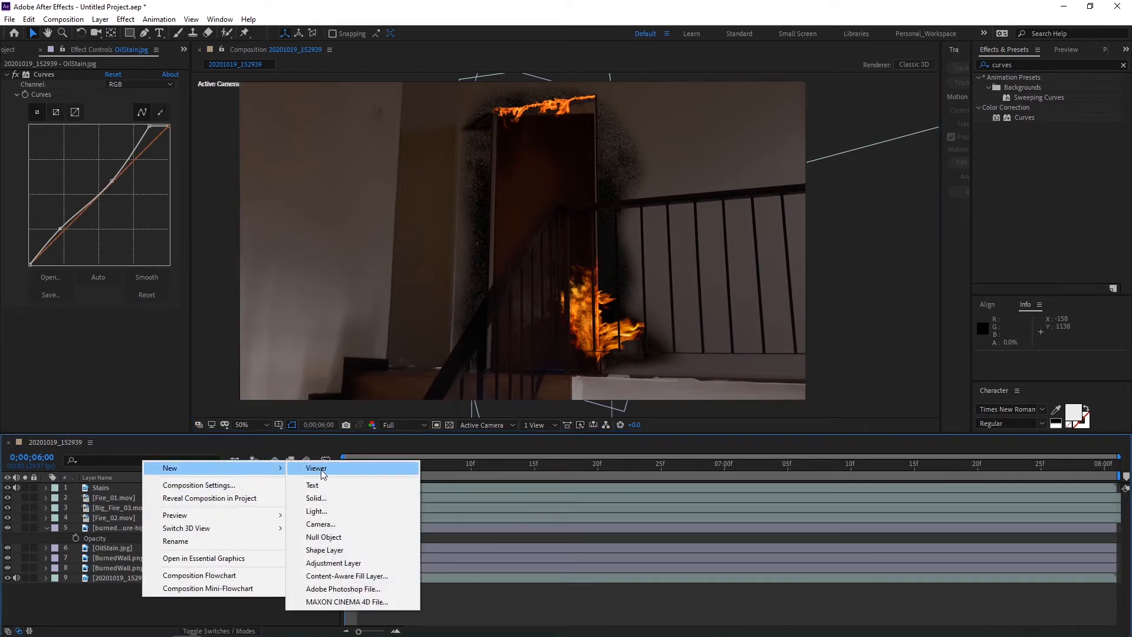
click(341, 495)
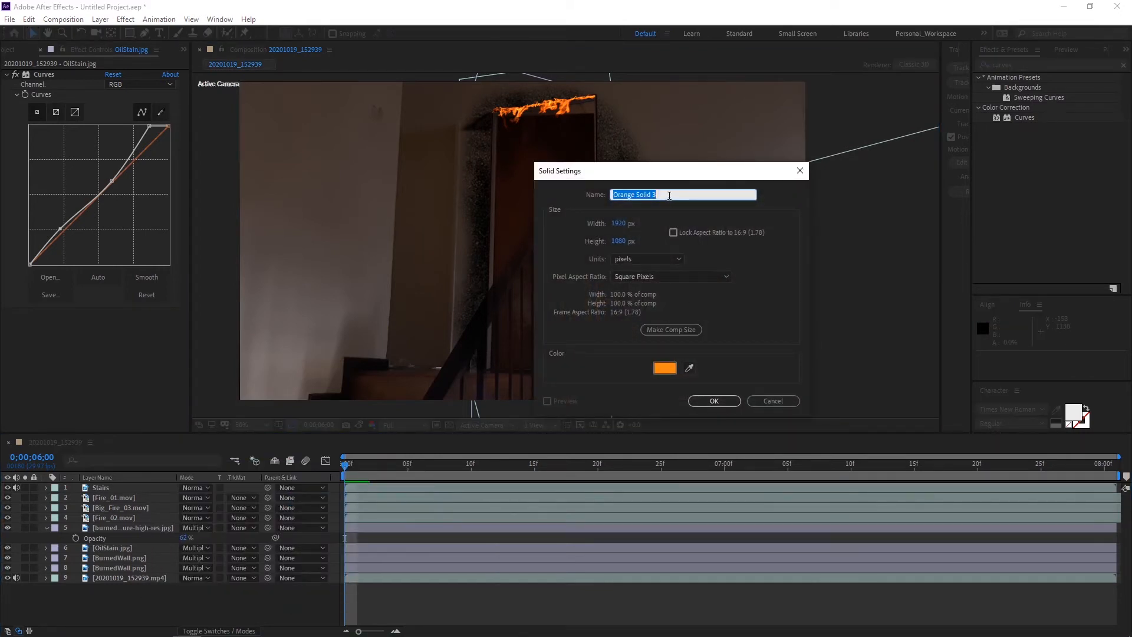
text(Roomlight)
click(665, 368)
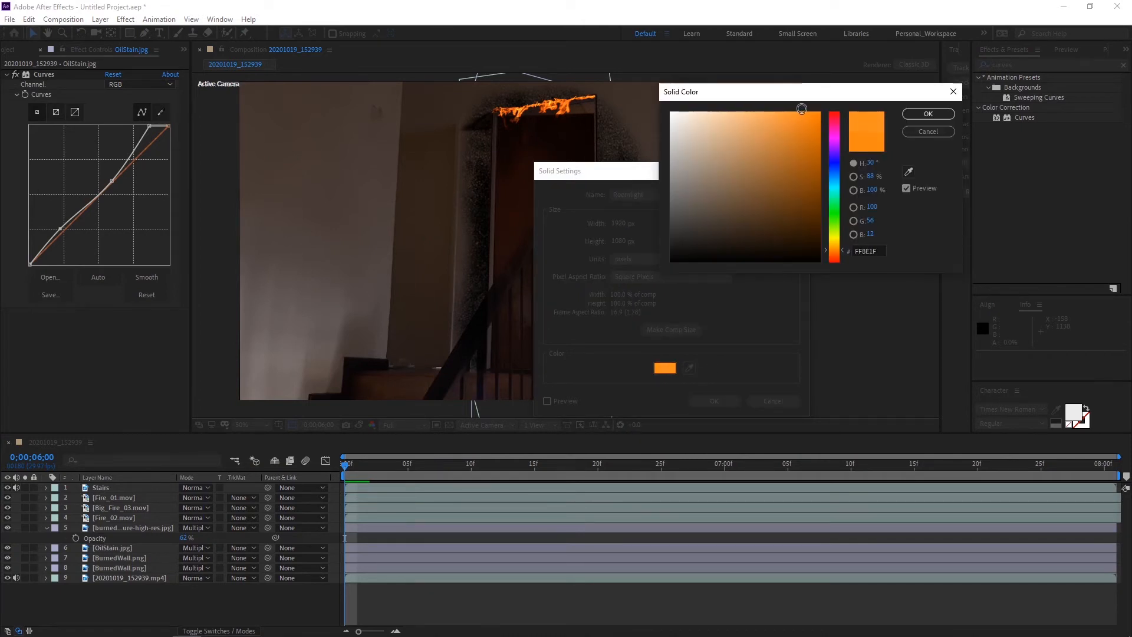
click(909, 116)
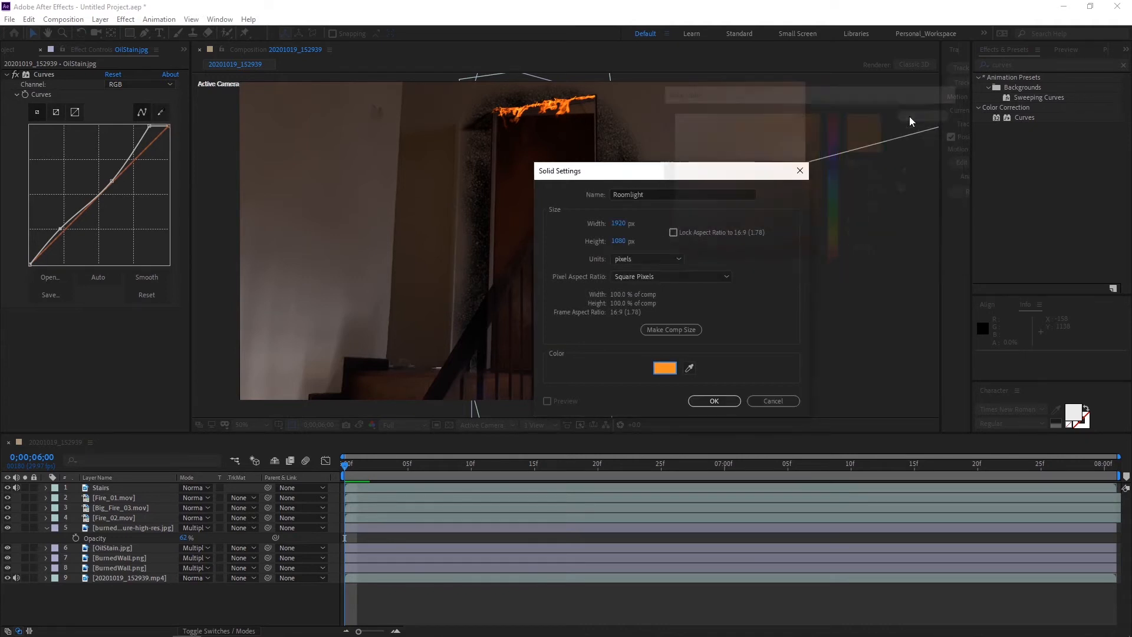
click(707, 399)
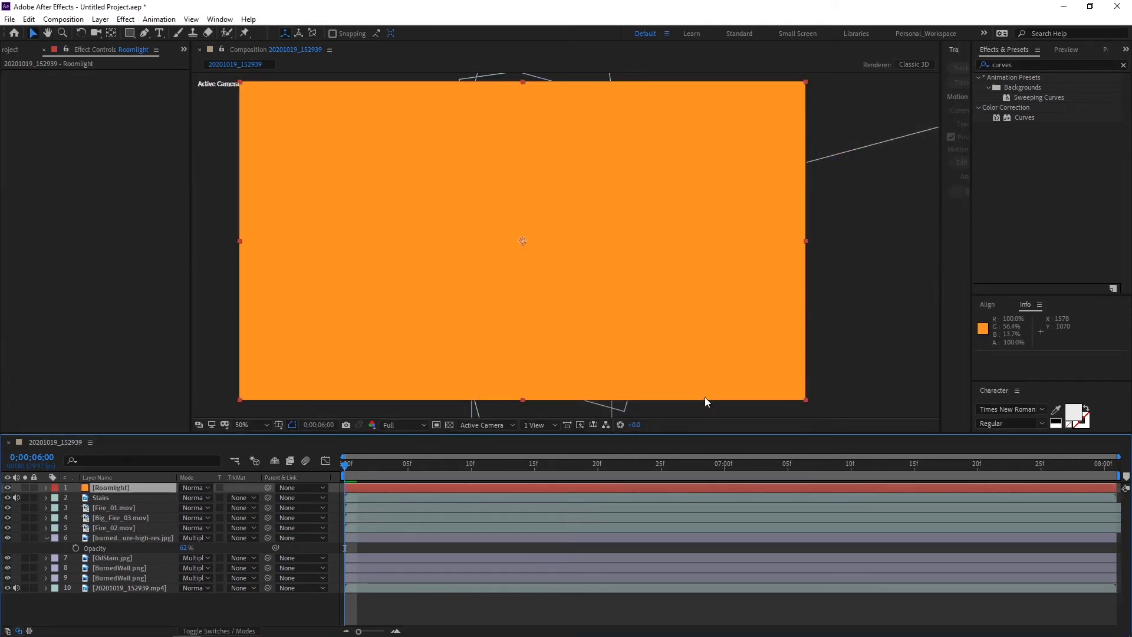
Step: Hide the Roomlight solid and draw a triangular Pen mask on it over the gap between the door's upper edge and the frame
click(7, 487)
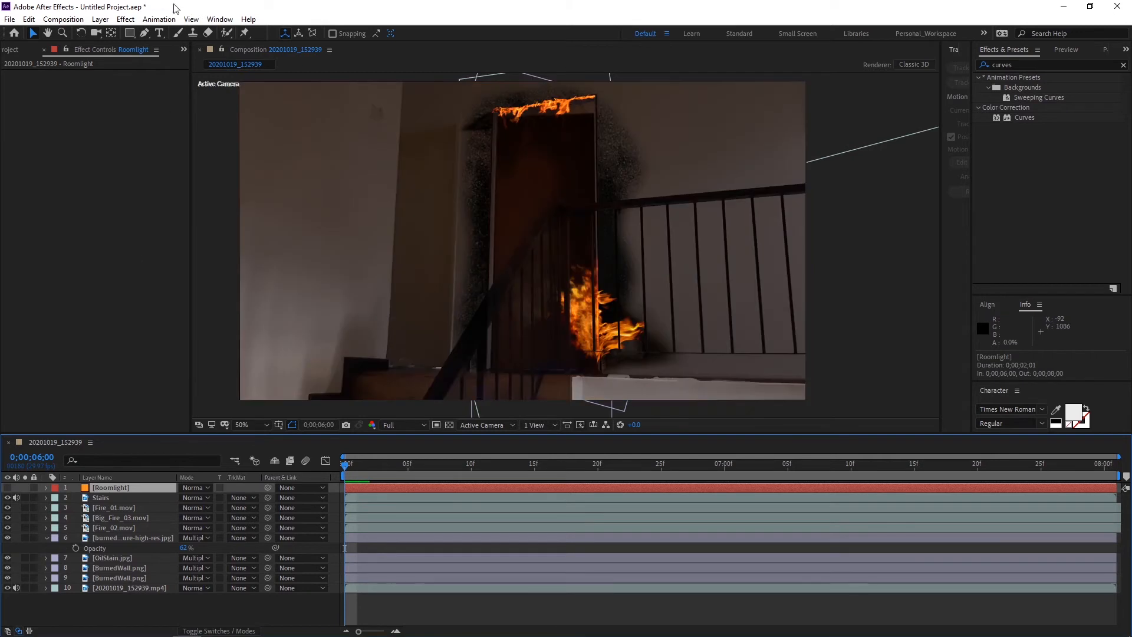
click(144, 33)
scroll(571, 159, up, 4)
drag(570, 160, 567, 406)
drag(642, 89, 639, 312)
click(658, 193)
click(659, 240)
click(315, 254)
click(659, 193)
drag(316, 274, 597, 176)
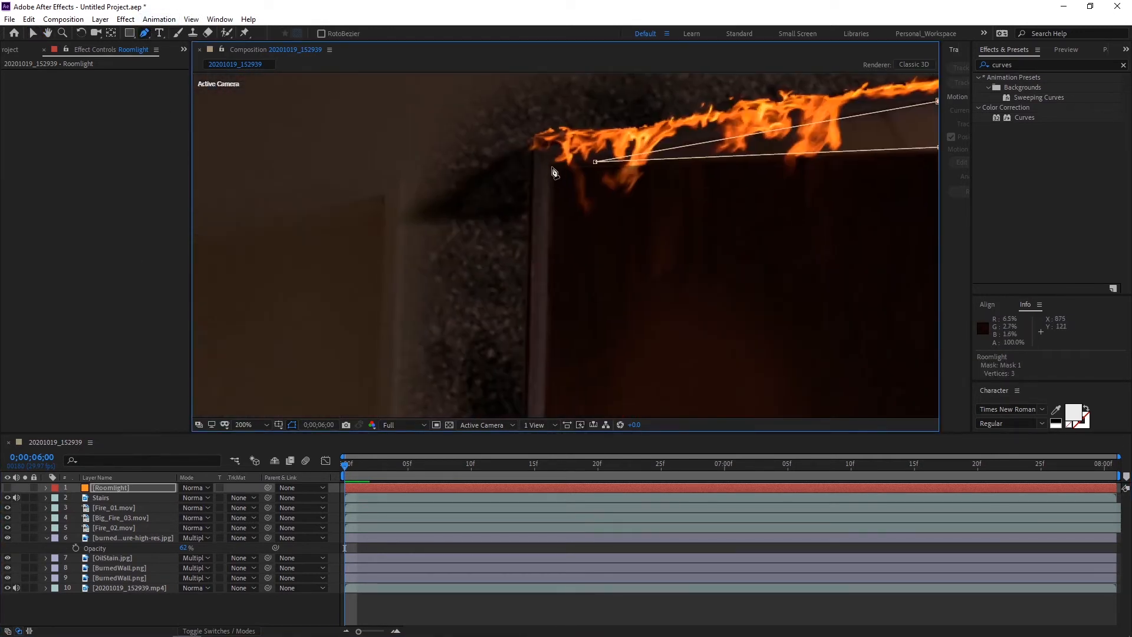
Step: Draw a second, thin Pen mask on Roomlight along the inner edge of the left door frame, from floor to upper corner
scroll(557, 167, up, 1)
click(556, 238)
click(560, 241)
drag(563, 371, 565, 136)
scroll(566, 242, down, 1)
drag(586, 189, 580, 95)
scroll(508, 281, up, 1)
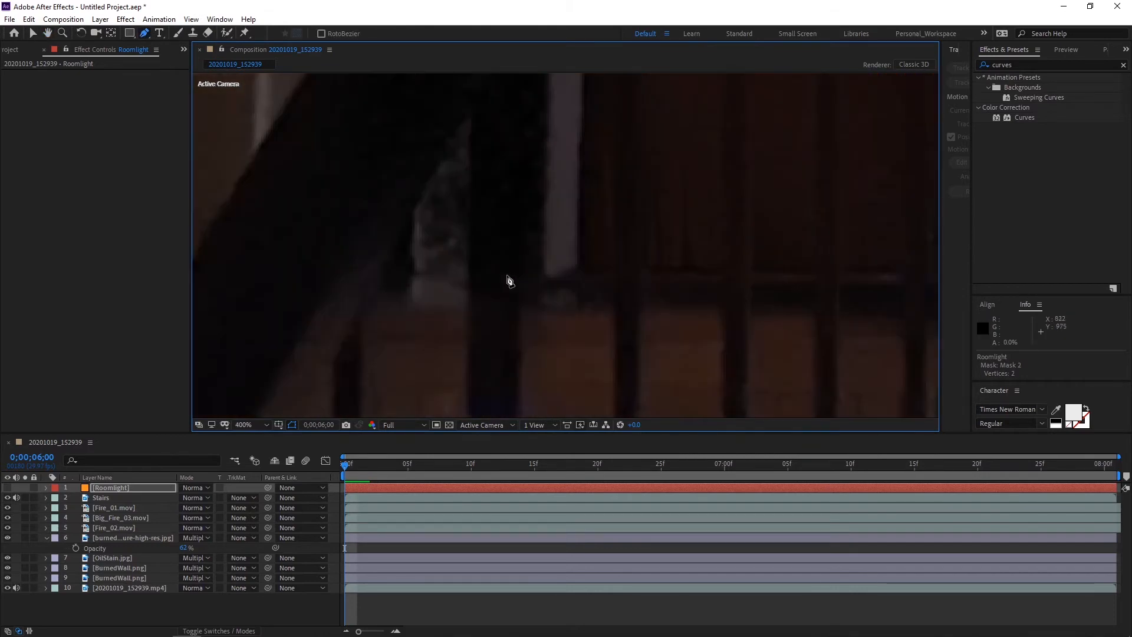
click(585, 267)
click(577, 267)
drag(579, 260, 585, 401)
drag(599, 141, 594, 378)
click(593, 276)
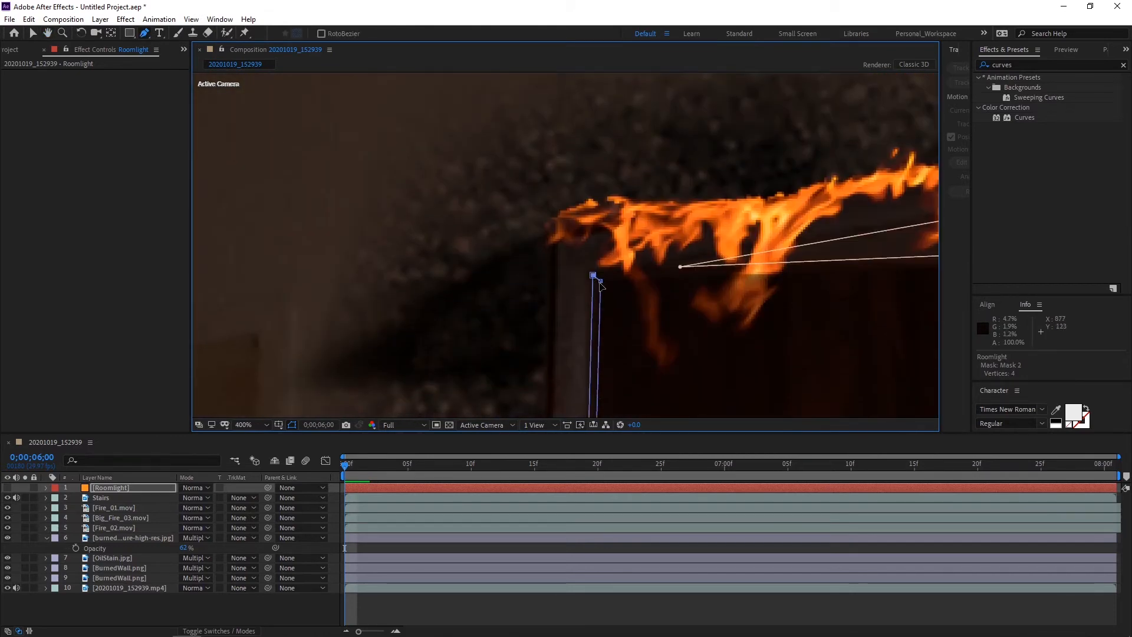
drag(600, 281, 379, 154)
Step: Make the Roomlight layer visible again and set its blending mode to Add
scroll(596, 279, down, 1)
click(129, 489)
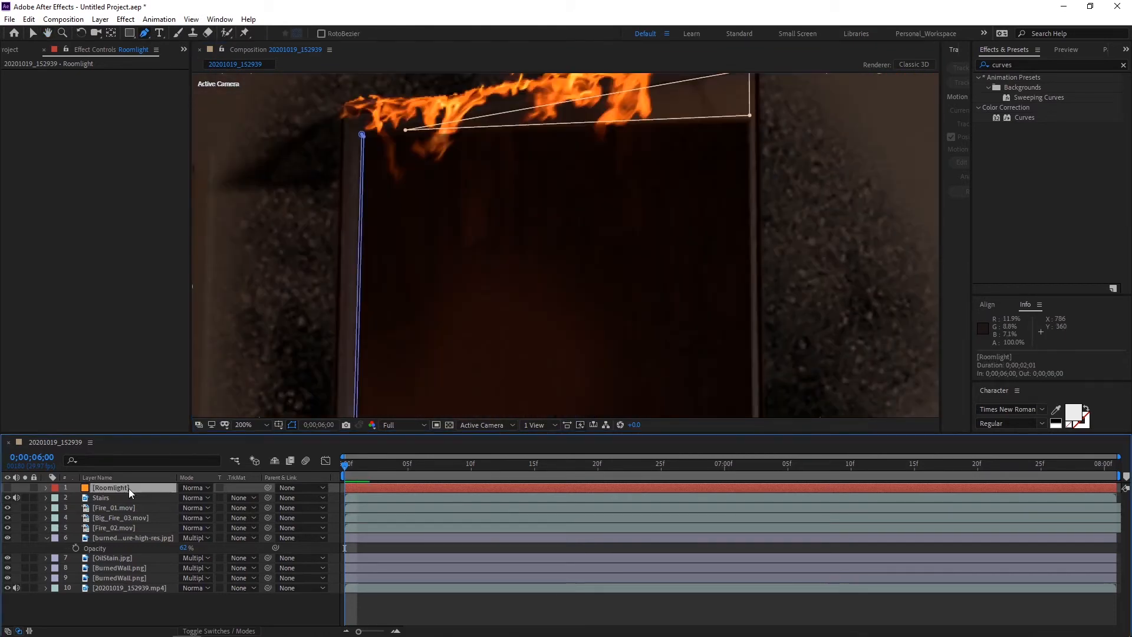
click(7, 488)
click(198, 486)
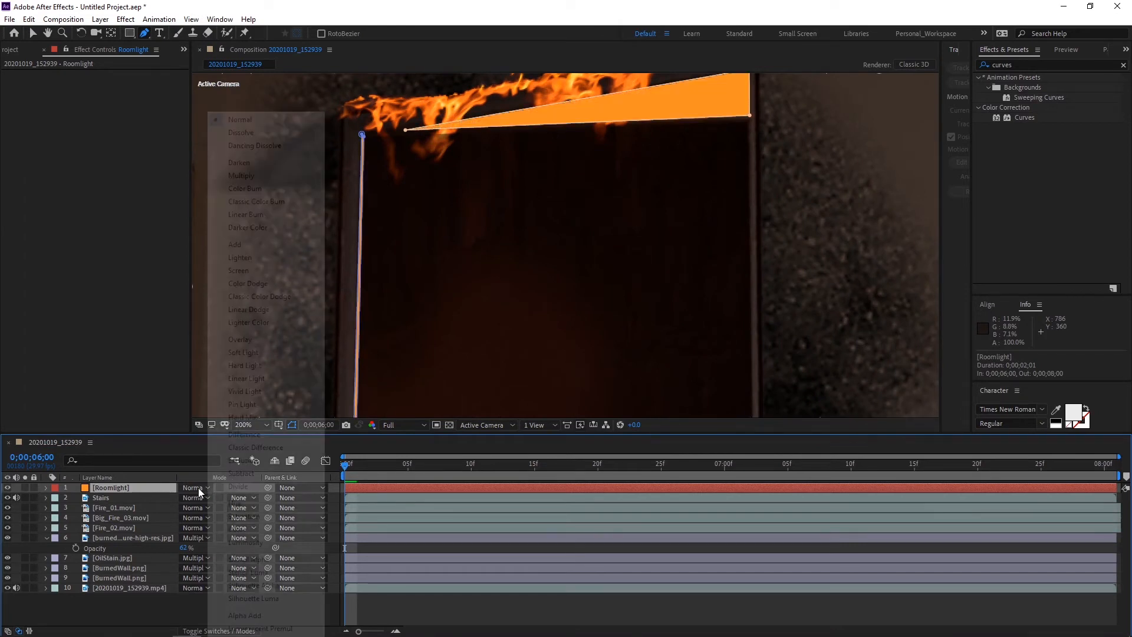
click(252, 244)
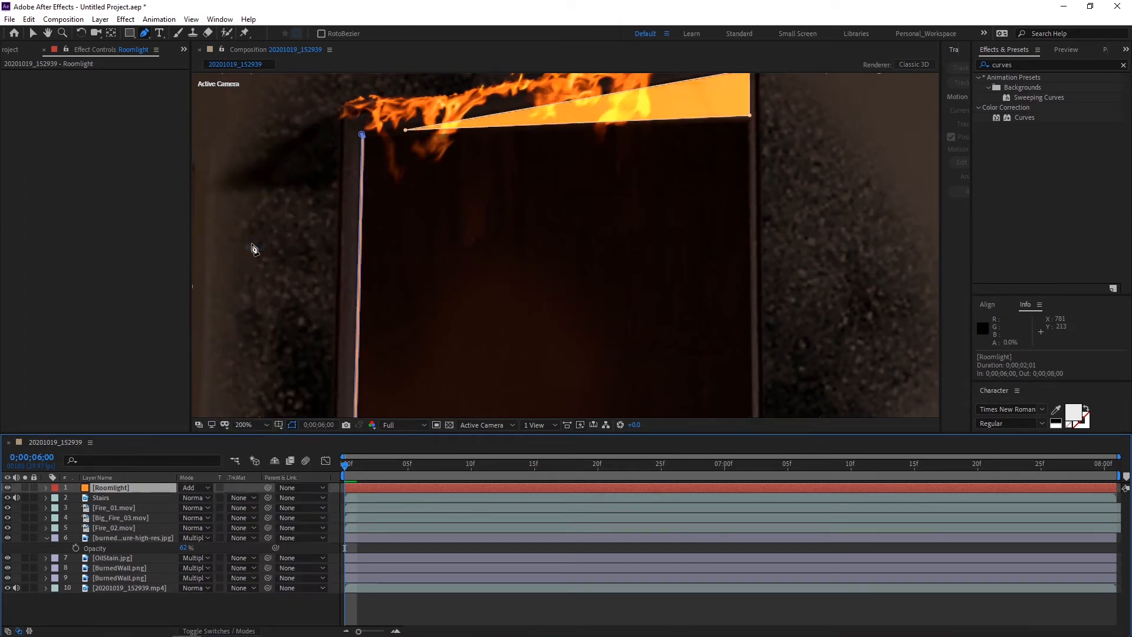
Step: Set the Roomlight layer's opacity to 50%
key(t)
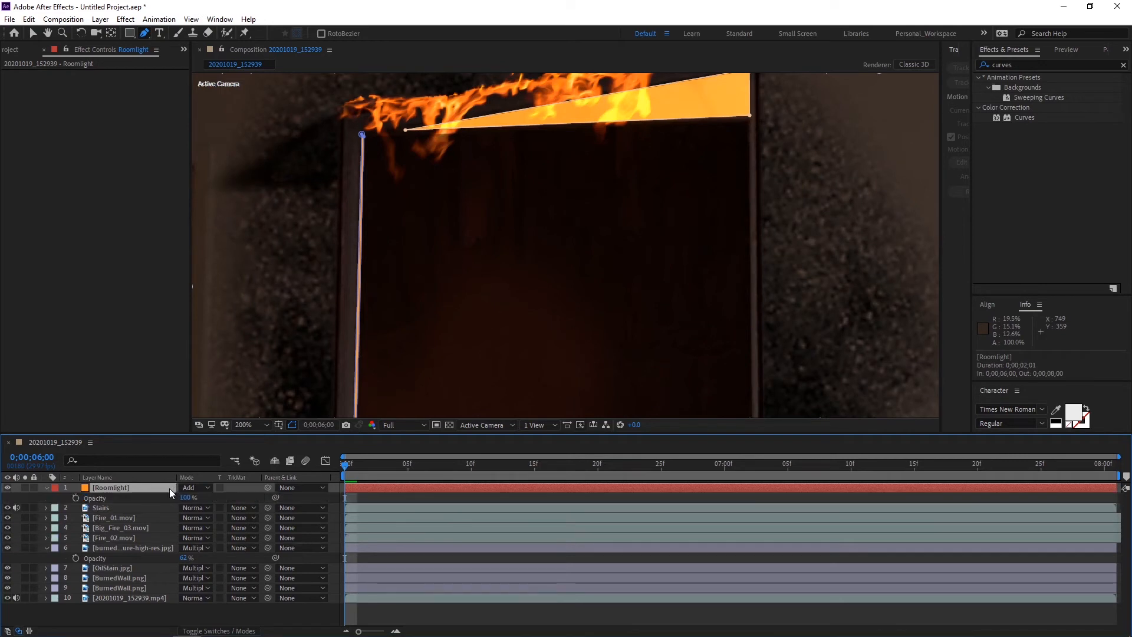
text(50)
key(Return)
Step: Feather both Roomlight masks by 3 pixels
key(f)
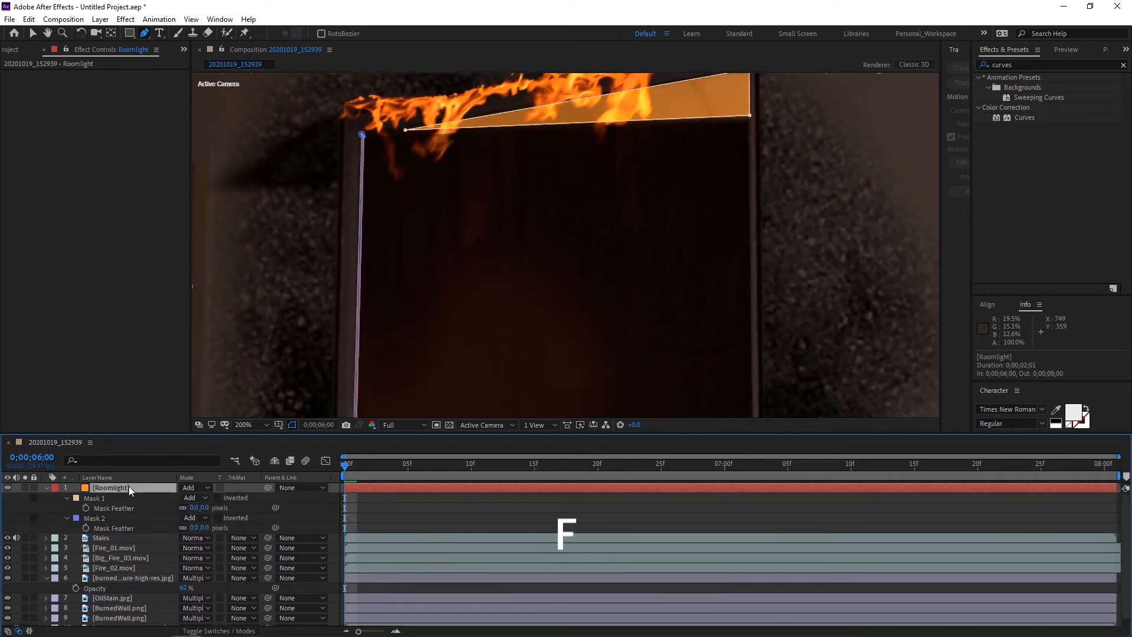
mouse_move(200, 508)
mouse_down()
mouse_move(219, 507)
mouse_move(205, 508)
mouse_up()
click(206, 508)
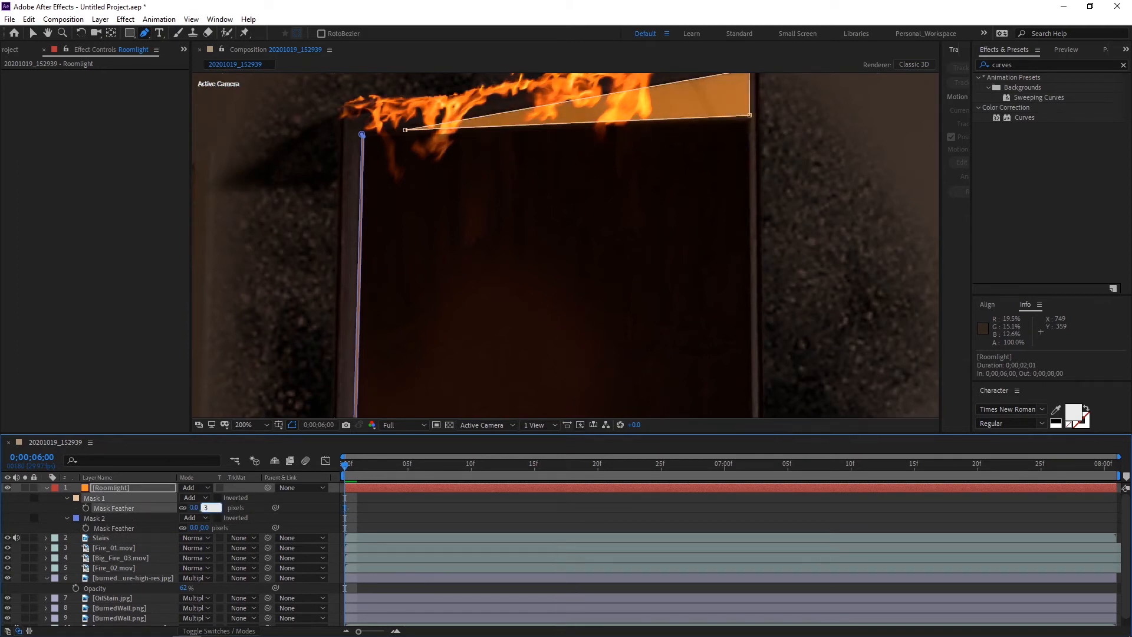
text(3)
key(Return)
click(377, 504)
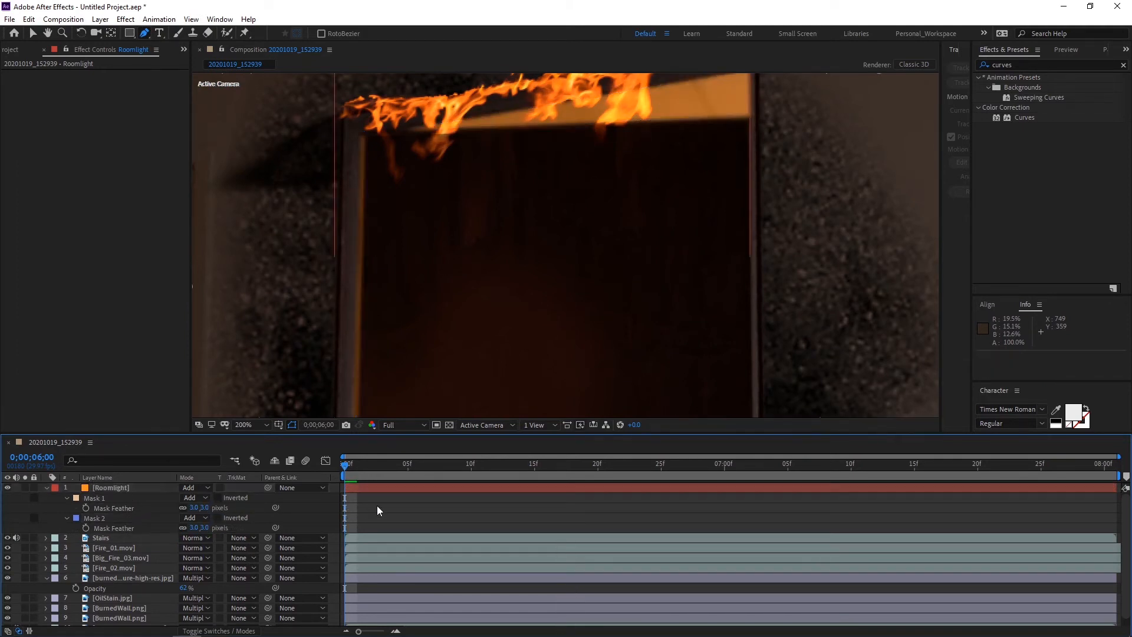
Step: Move the Roomlight layer below Fire_02.mov, directly above the burned-wood texture
click(112, 487)
scroll(118, 486, down, 1)
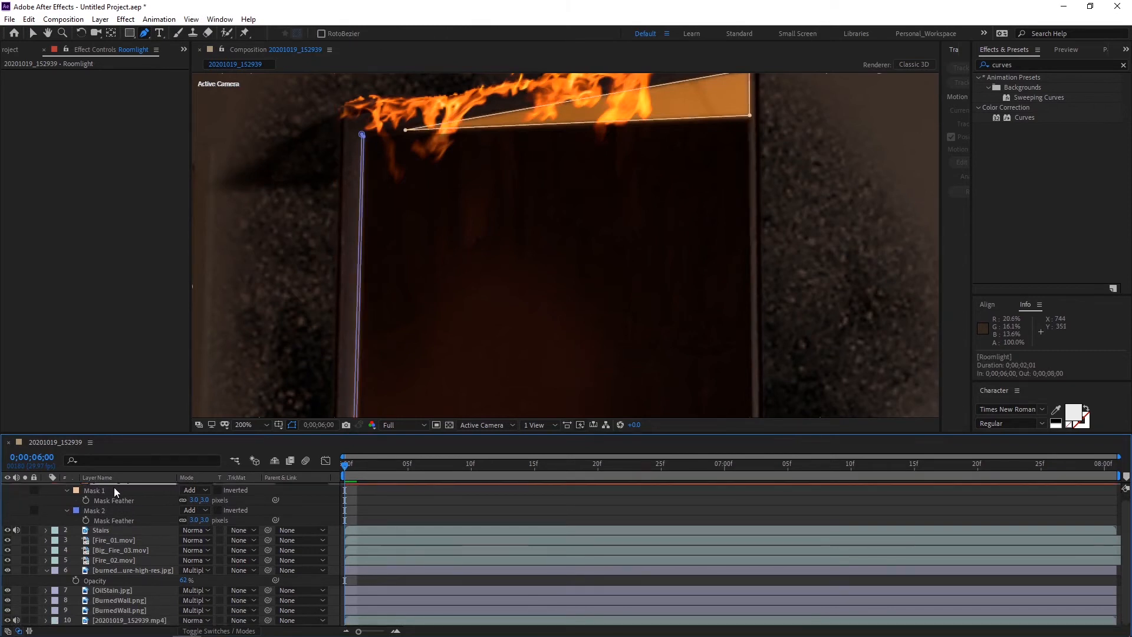
scroll(114, 487, up, 1)
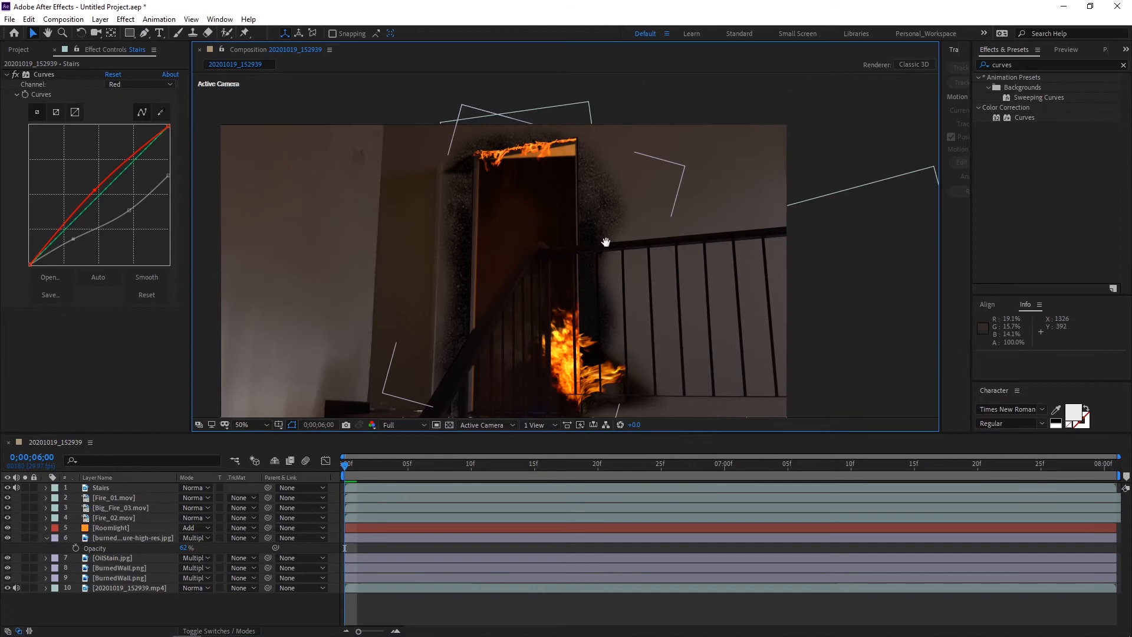
drag(606, 242, 626, 213)
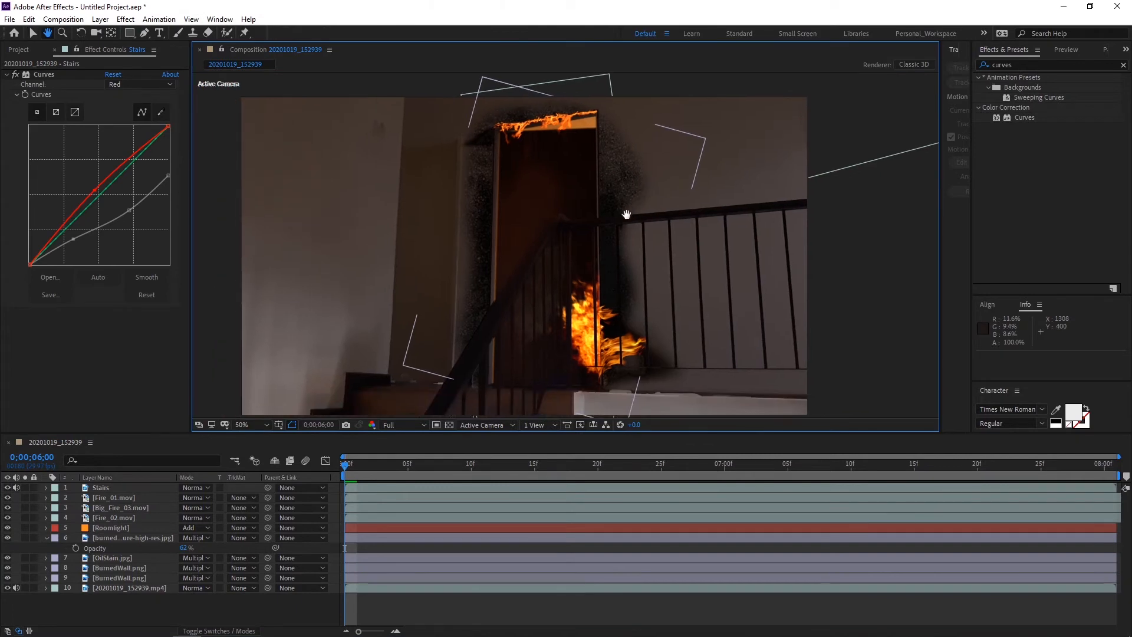
Step: Create a comp-sized solid named Vignette in black (000000)
right_click(94, 596)
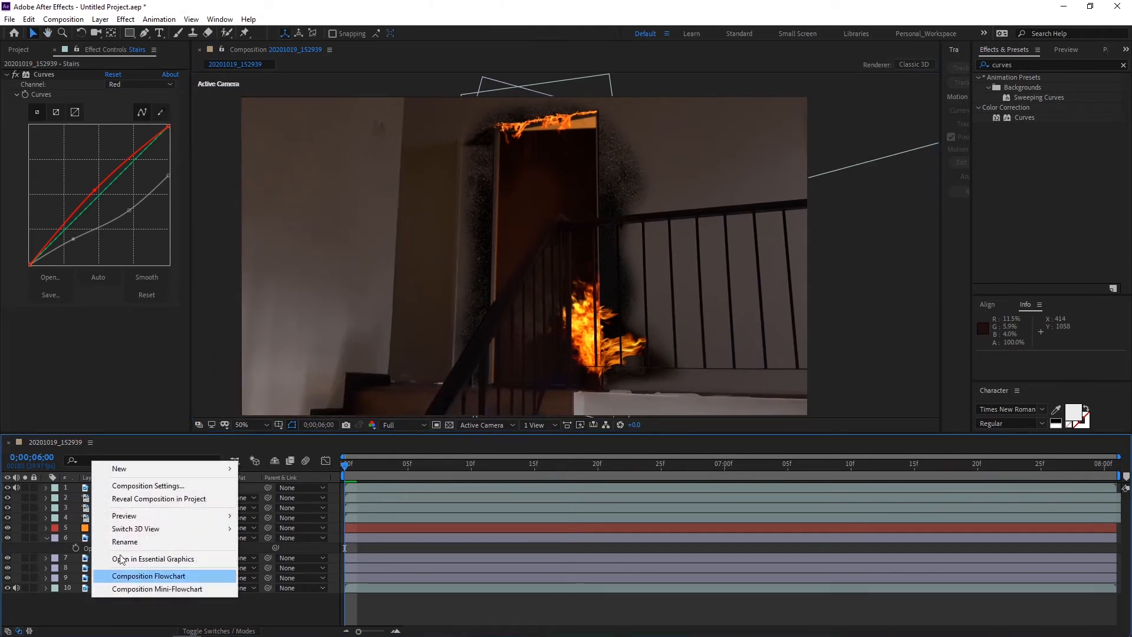
mouse_move(119, 468)
click(296, 497)
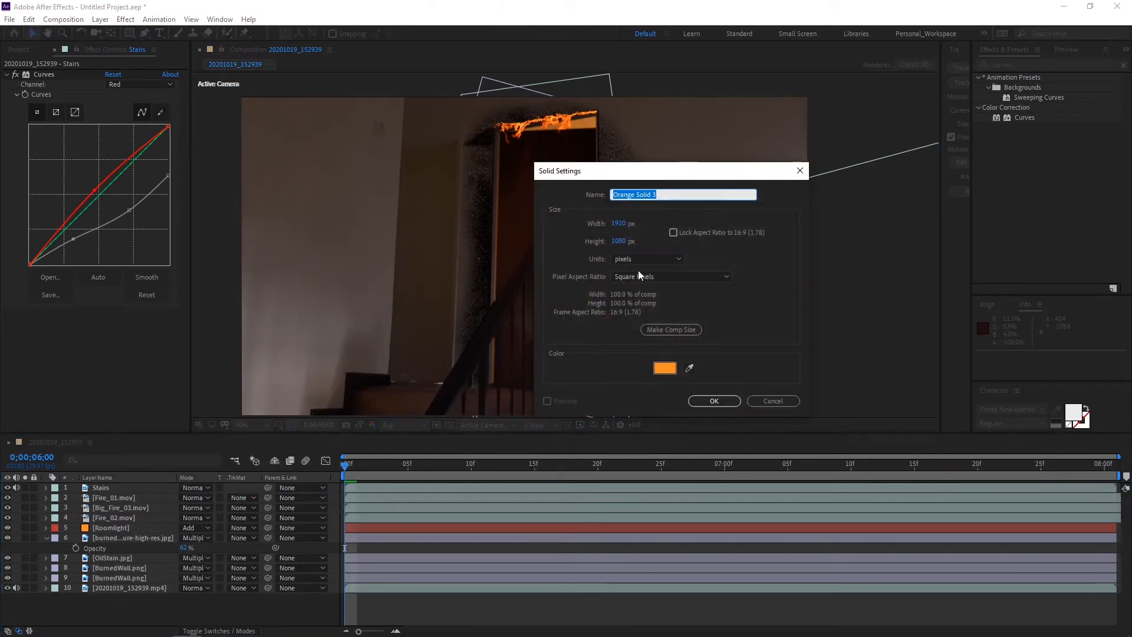
key(BackSpace)
text(Vignett)
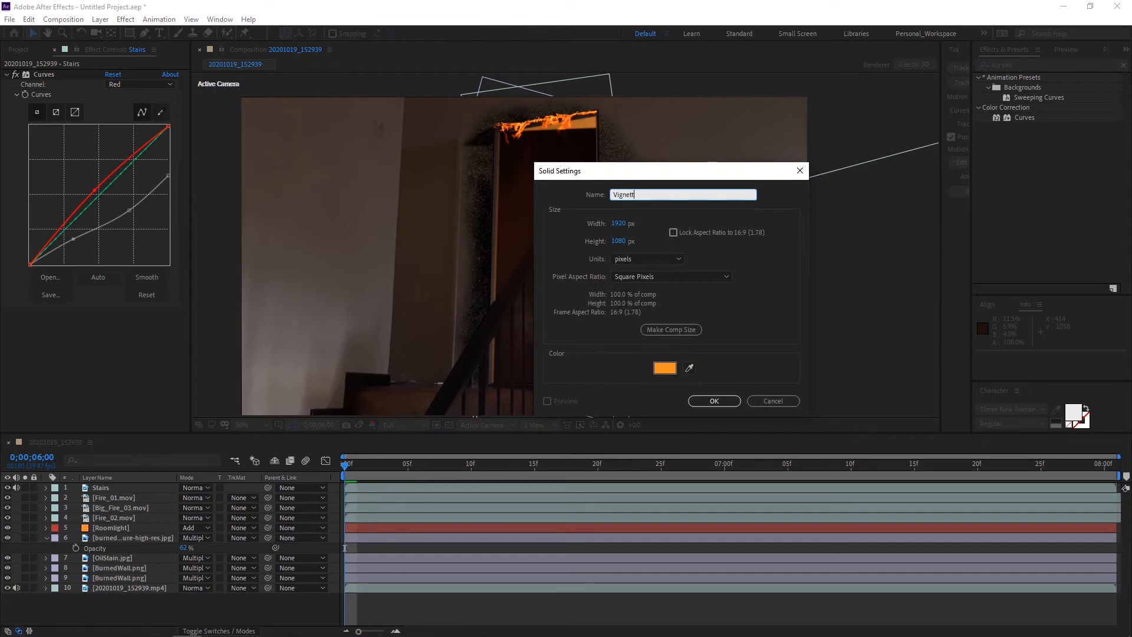
text(e)
click(665, 368)
drag(737, 201, 670, 260)
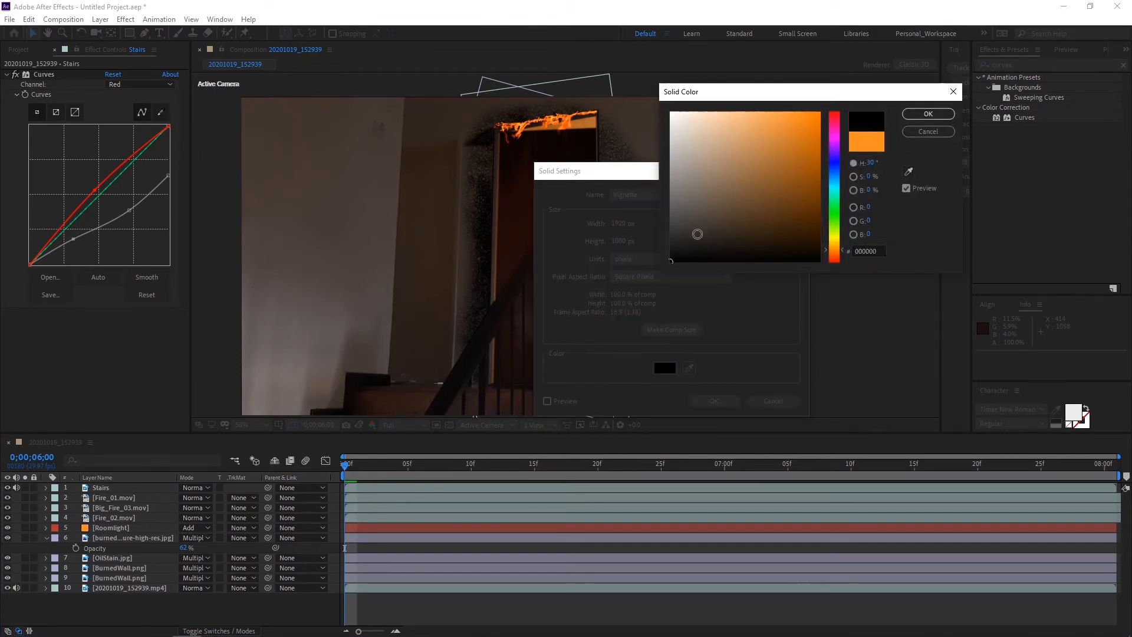
click(927, 114)
click(720, 398)
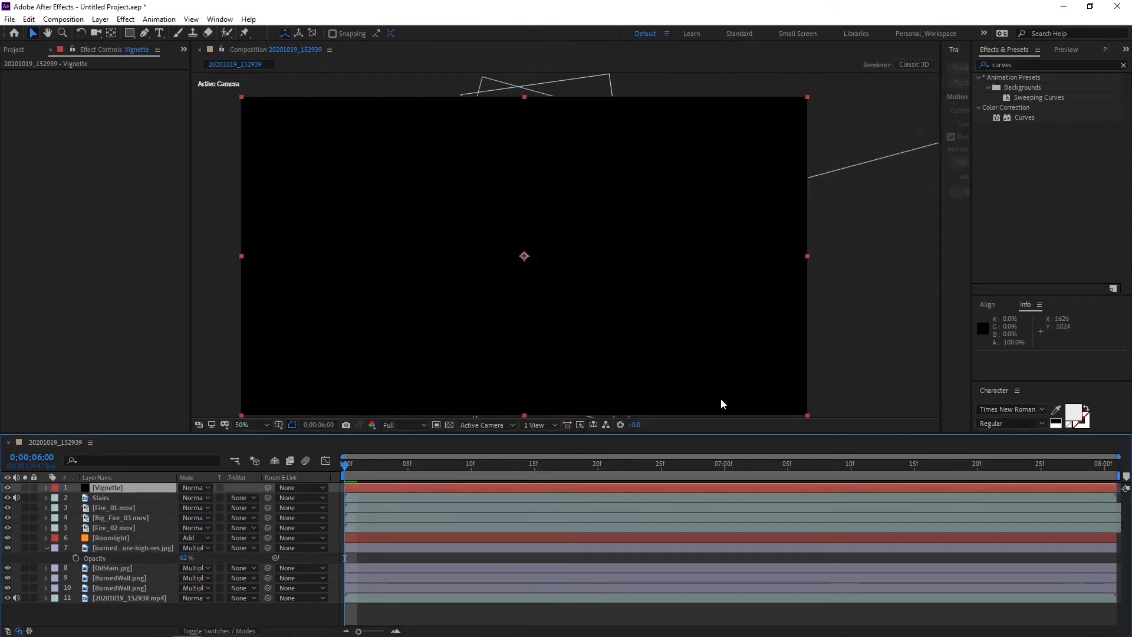
Step: Add an elliptical mask filling the whole Vignette layer and set the mask mode to Subtract
click(130, 34)
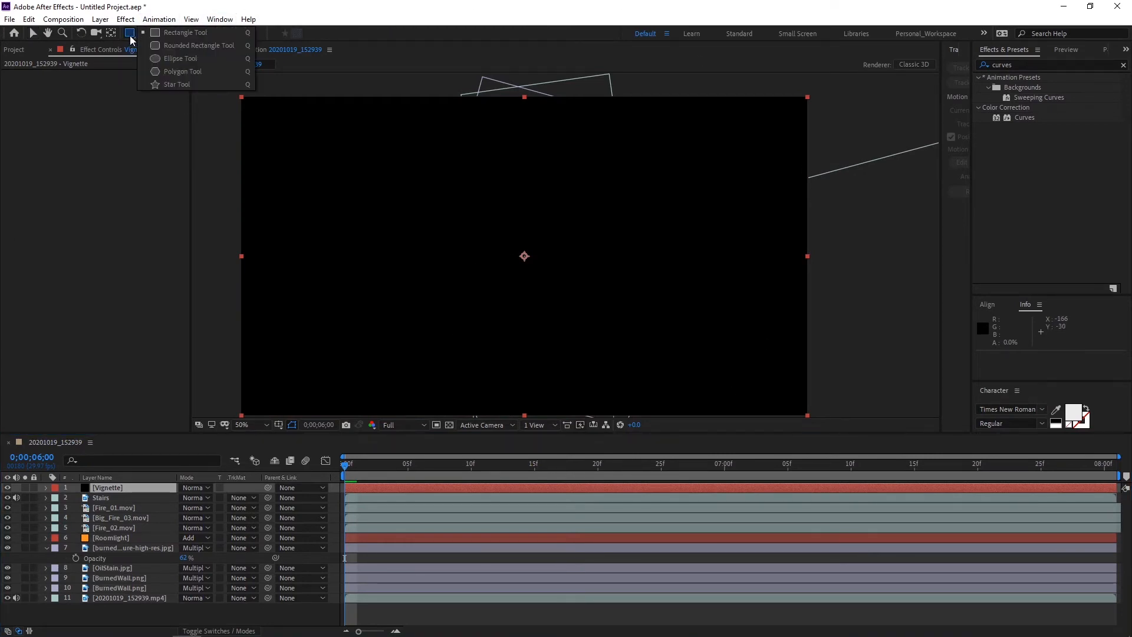
click(186, 59)
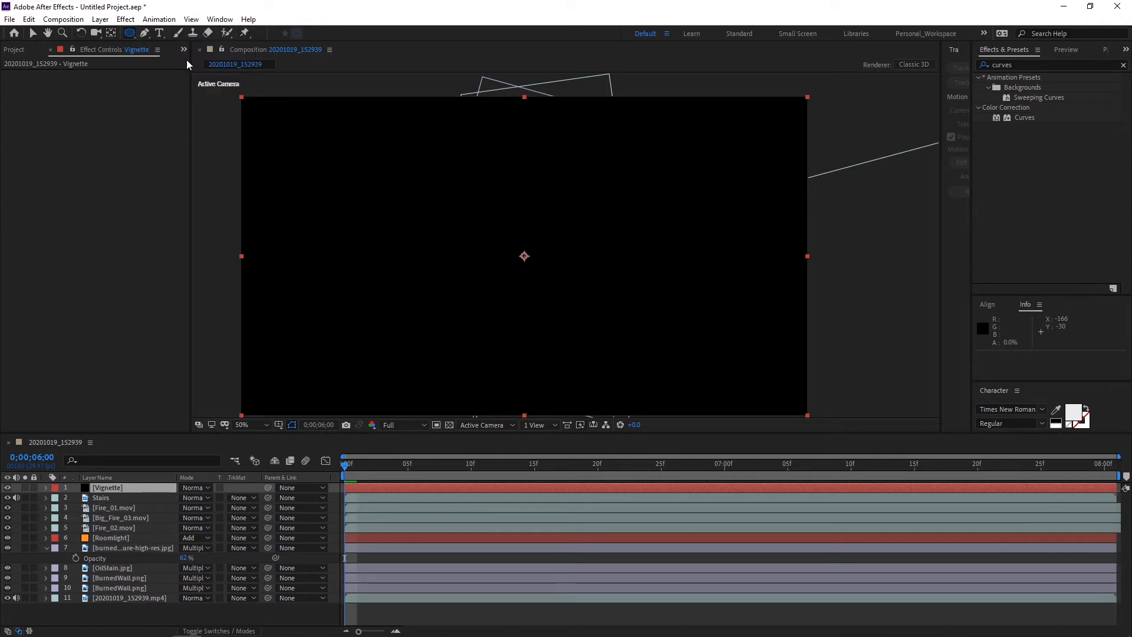
double_click(132, 33)
key(v)
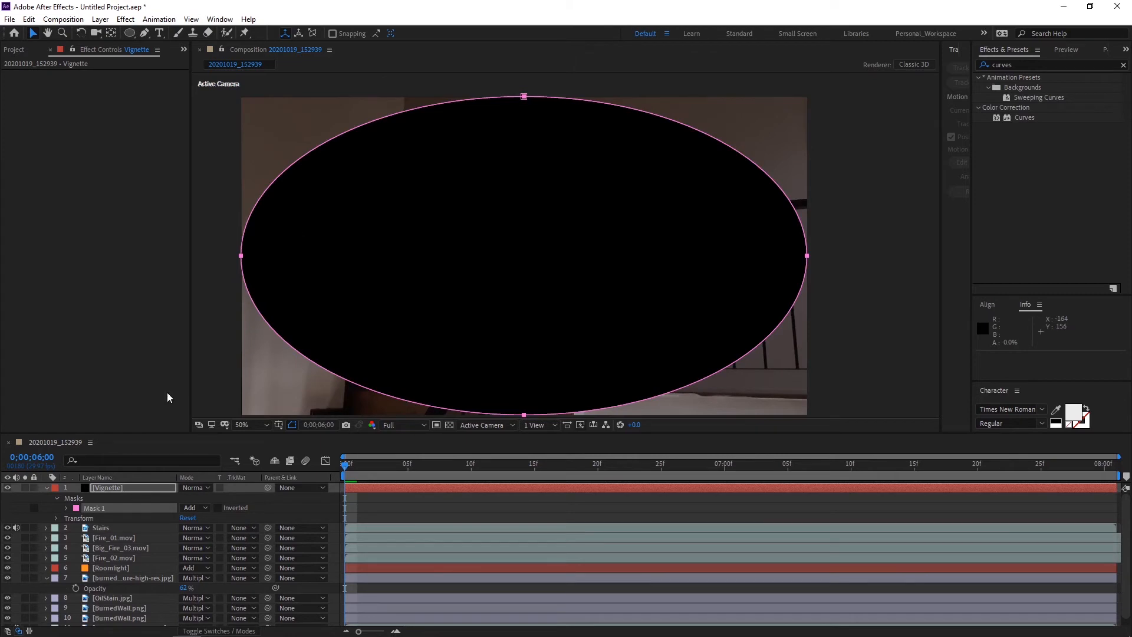
click(135, 487)
click(104, 506)
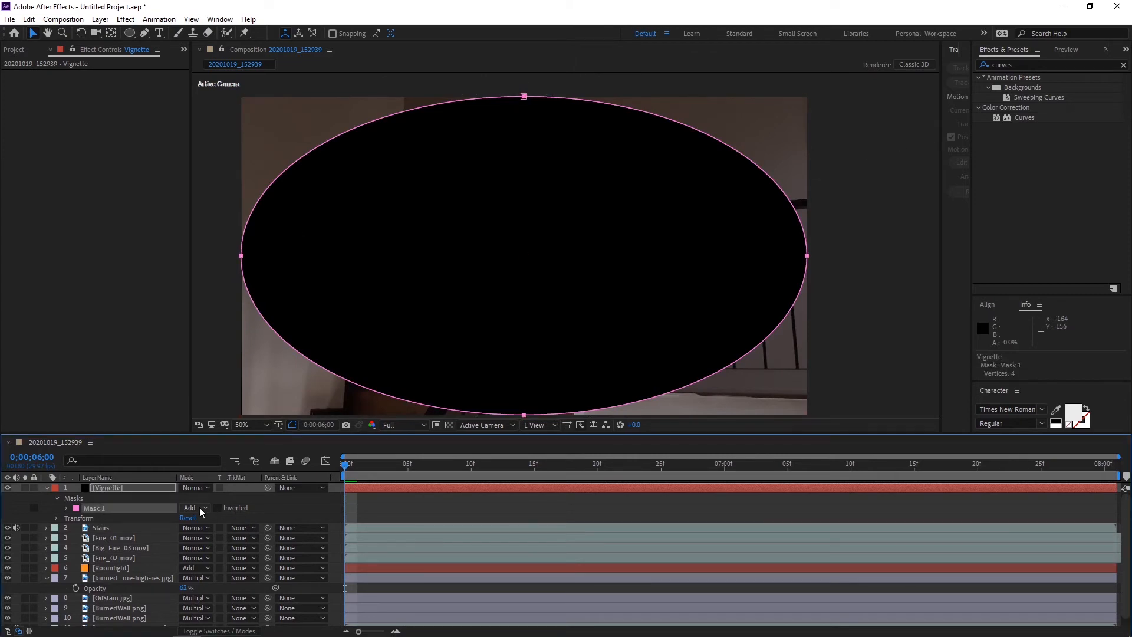
click(197, 508)
click(213, 545)
Step: Set the mask feather of the Vignette layer to 529 pixels
click(115, 486)
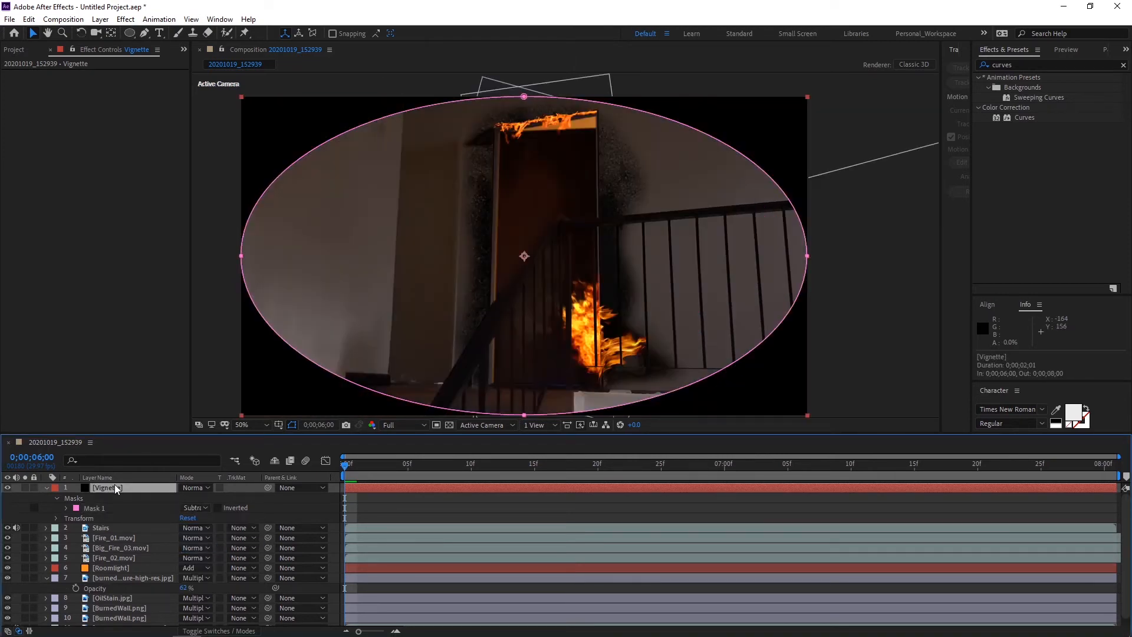
key(f)
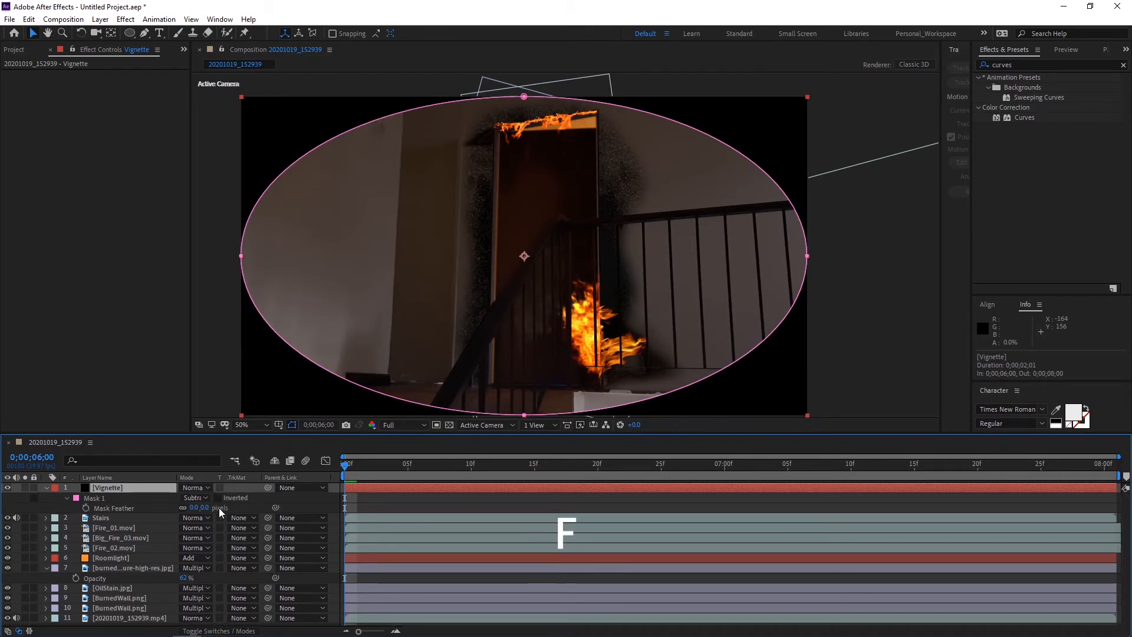
drag(206, 507, 287, 505)
drag(498, 500, 529, 501)
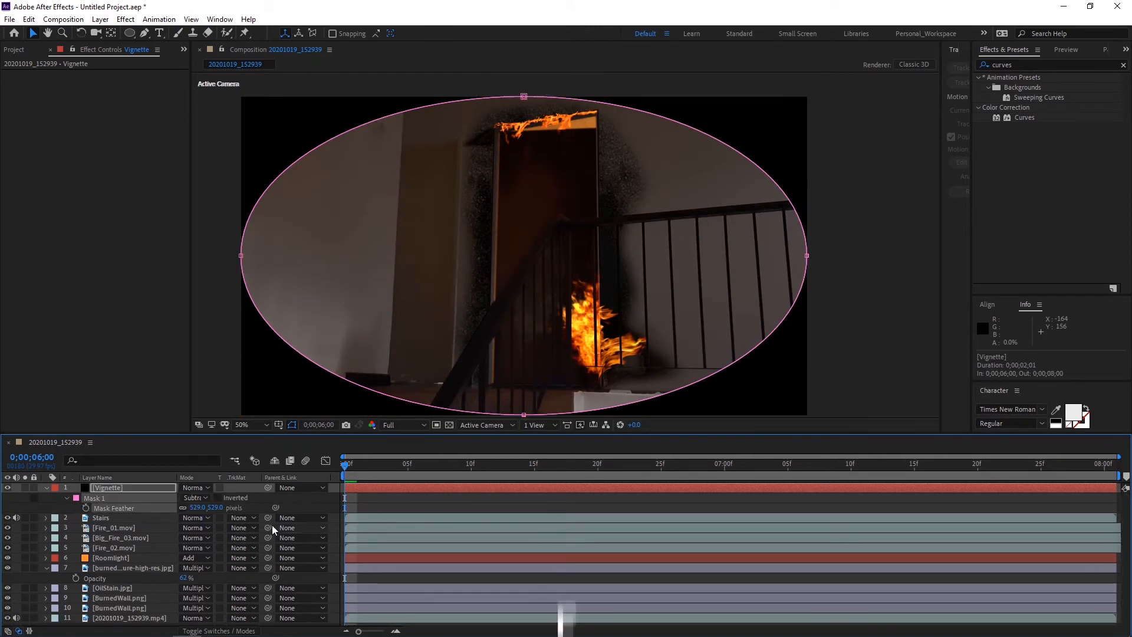
Step: Set the Vignette layer's mask expansion to 87 pixels
click(122, 489)
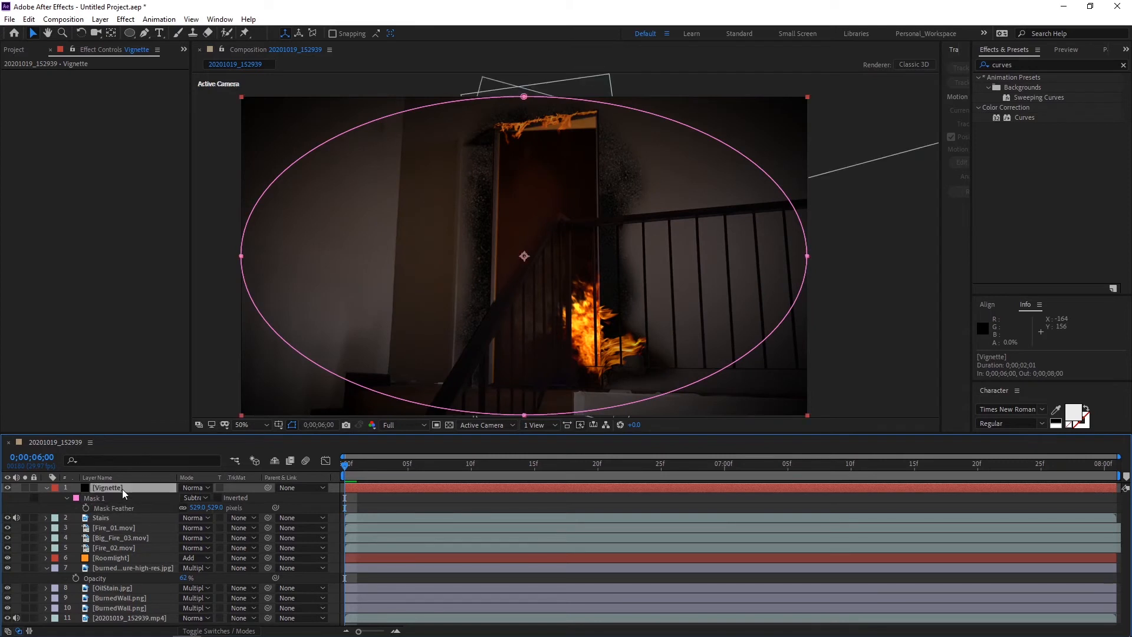
key(m)
key(m)
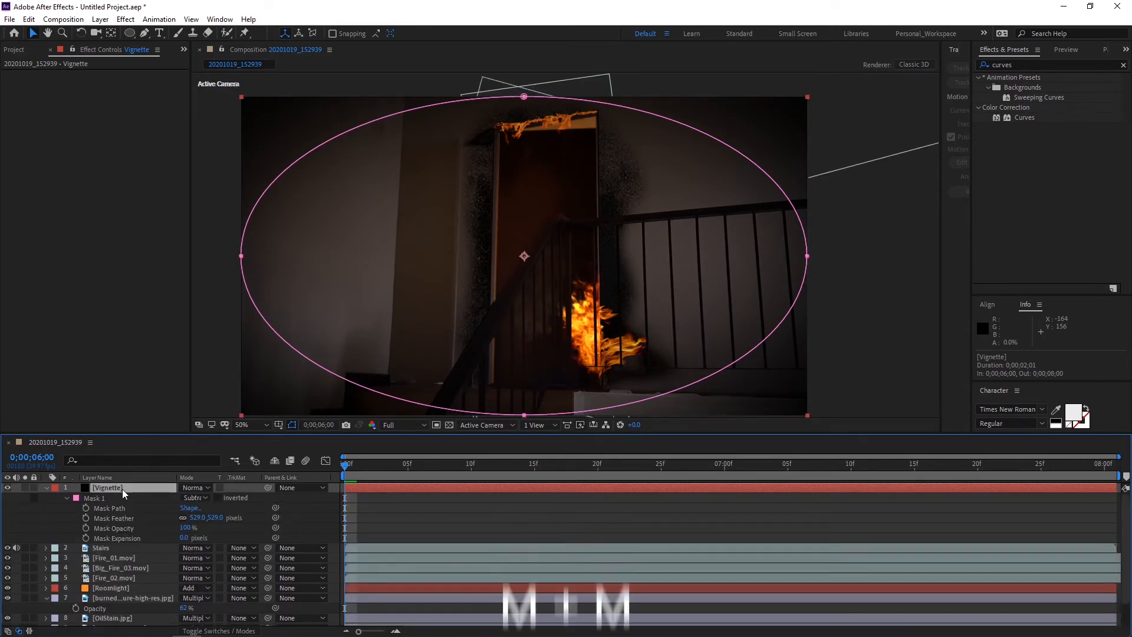
mouse_move(183, 542)
mouse_down()
mouse_move(214, 536)
mouse_move(205, 535)
mouse_up()
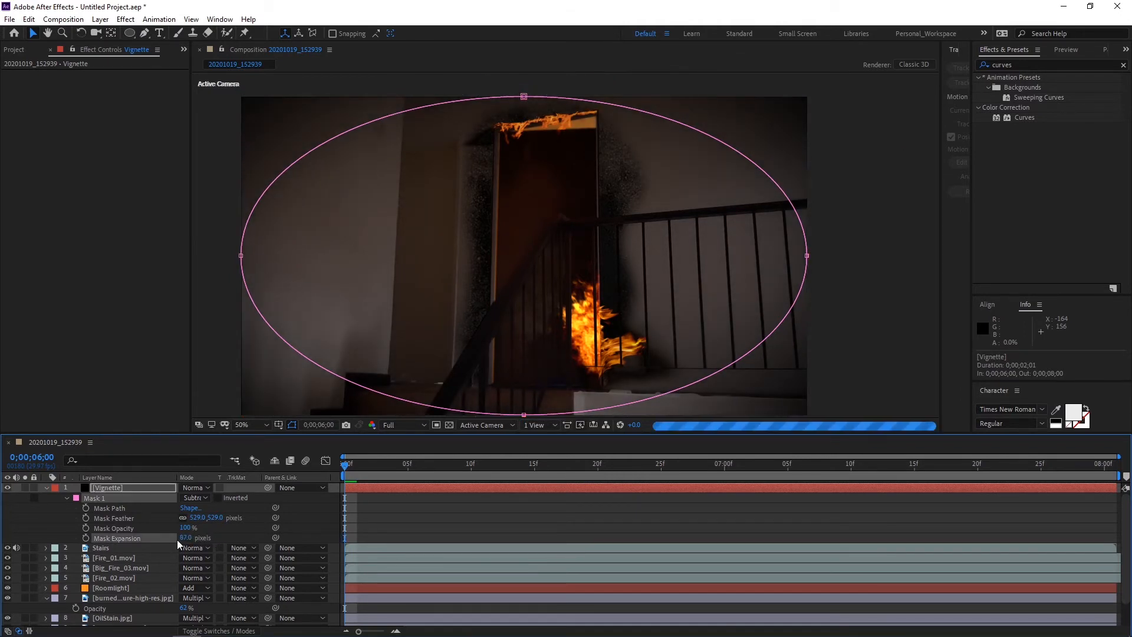
Step: Add a new adjustment layer at the top of the composition and apply the Curves effect to it
click(46, 488)
click(47, 547)
click(120, 603)
right_click(120, 603)
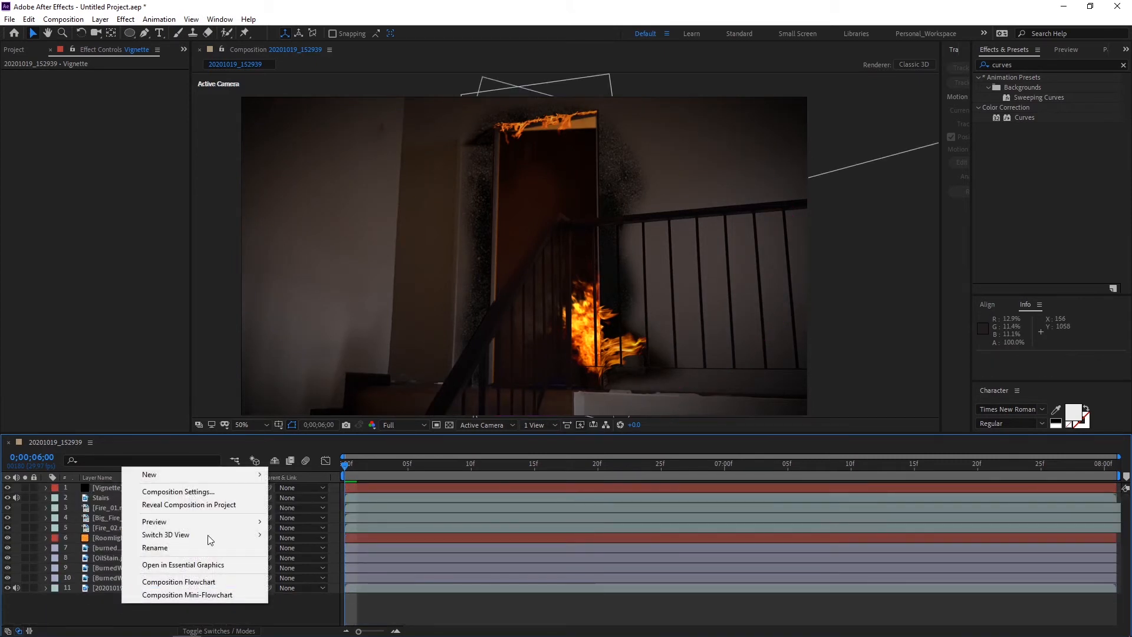
mouse_move(197, 475)
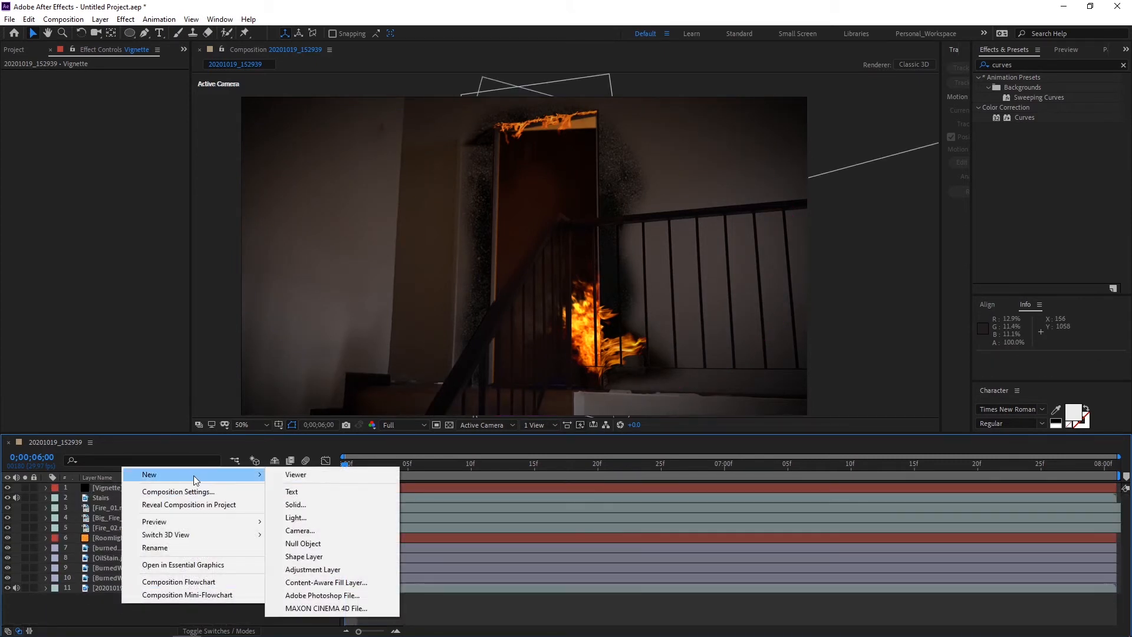
click(311, 570)
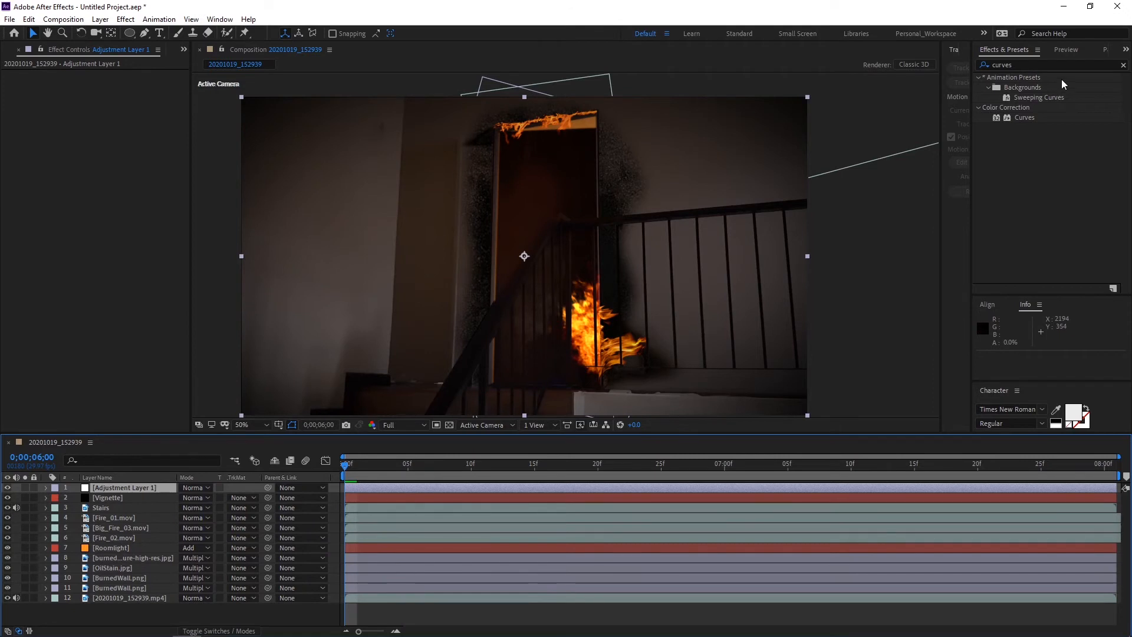
drag(1025, 122, 142, 489)
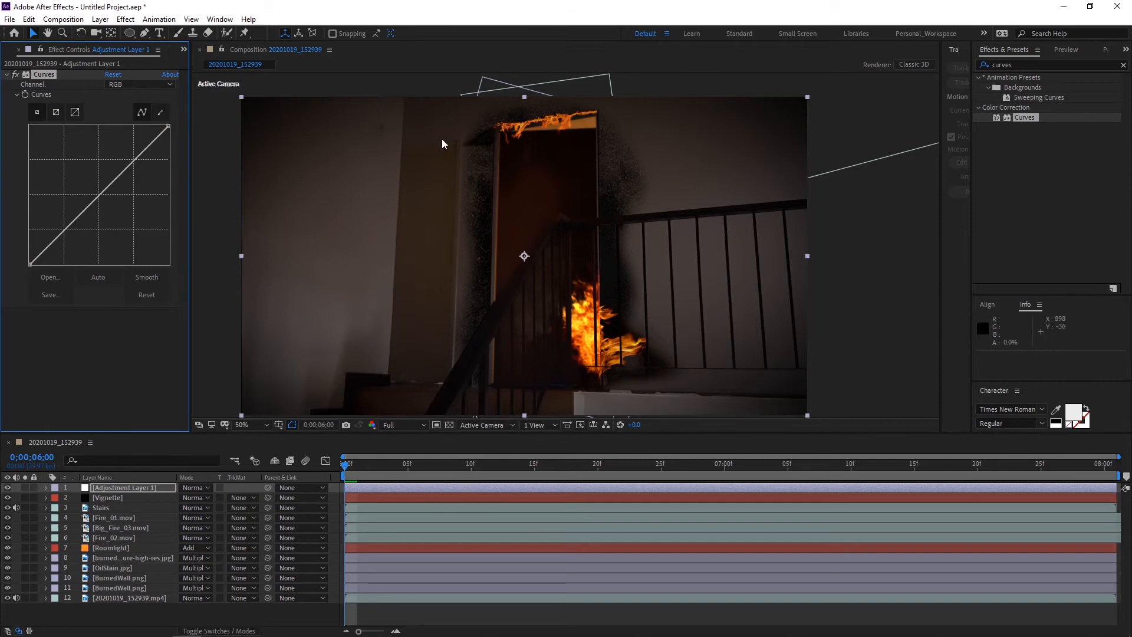
Step: Raise the midtones of the red channel in the Curves effect on Adjustment Layer 1
click(124, 490)
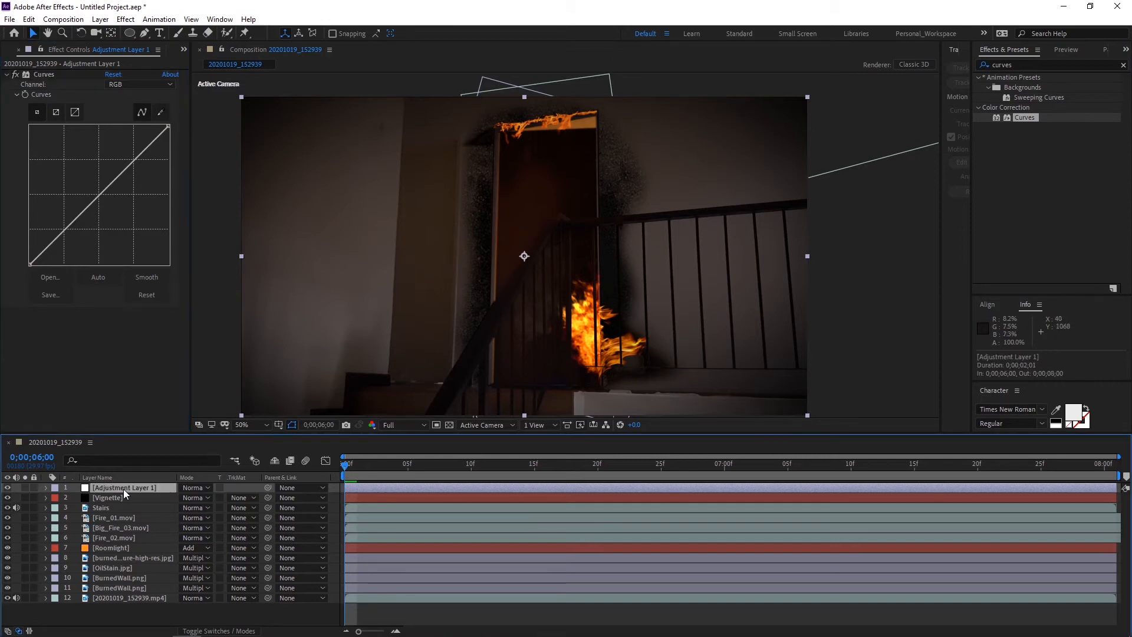
click(112, 84)
click(115, 103)
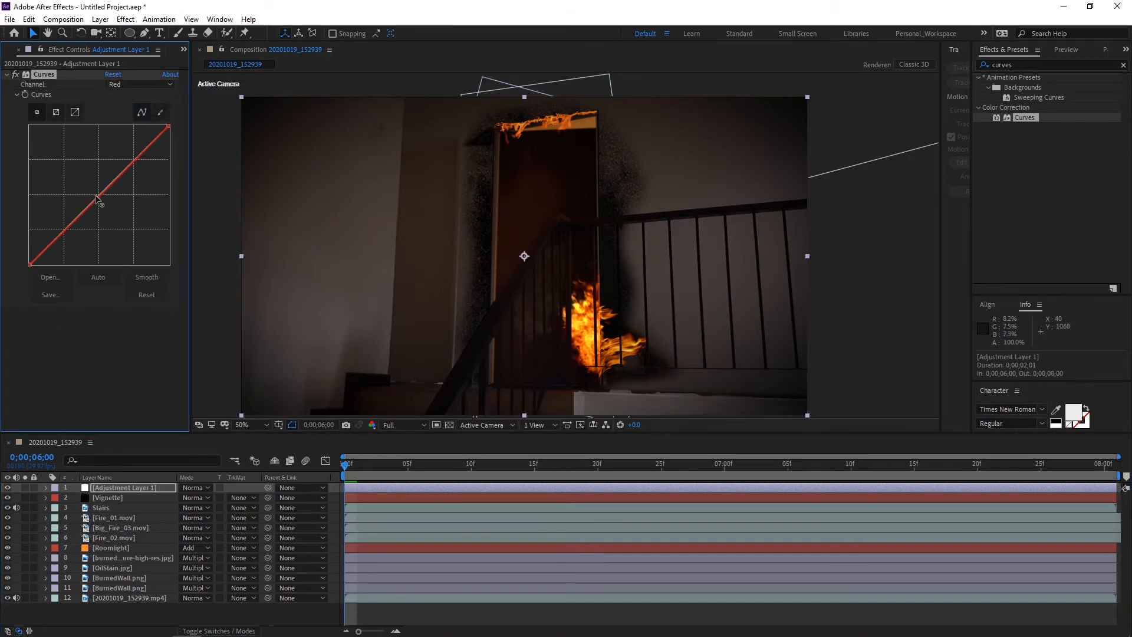
drag(97, 198, 92, 190)
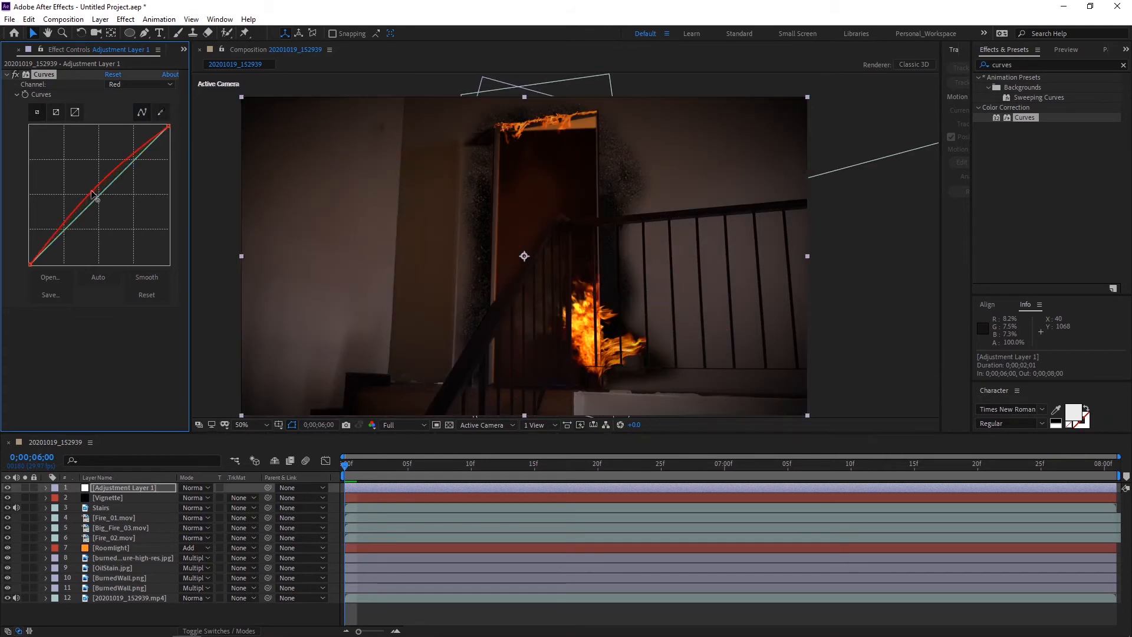
Step: Draw a freeform curved mask on Adjustment Layer 1 around the upper walls, doorway and fire area
click(145, 34)
click(308, 89)
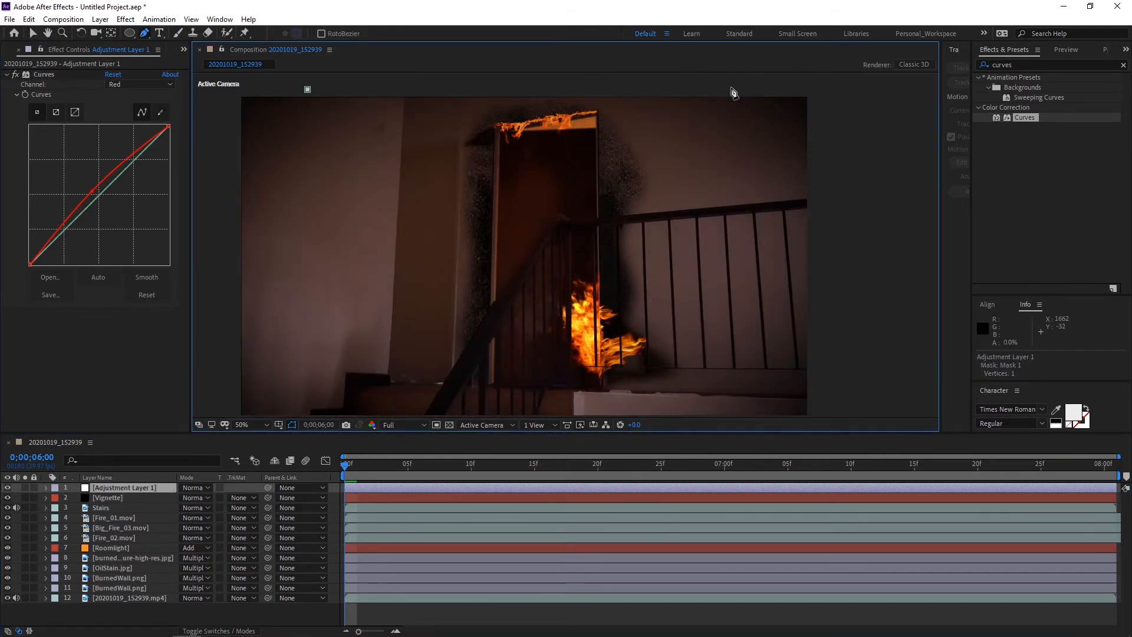
click(746, 92)
drag(747, 191, 737, 234)
drag(697, 287, 703, 325)
drag(690, 373, 642, 392)
drag(564, 391, 465, 325)
drag(386, 293, 317, 217)
drag(299, 163, 337, 85)
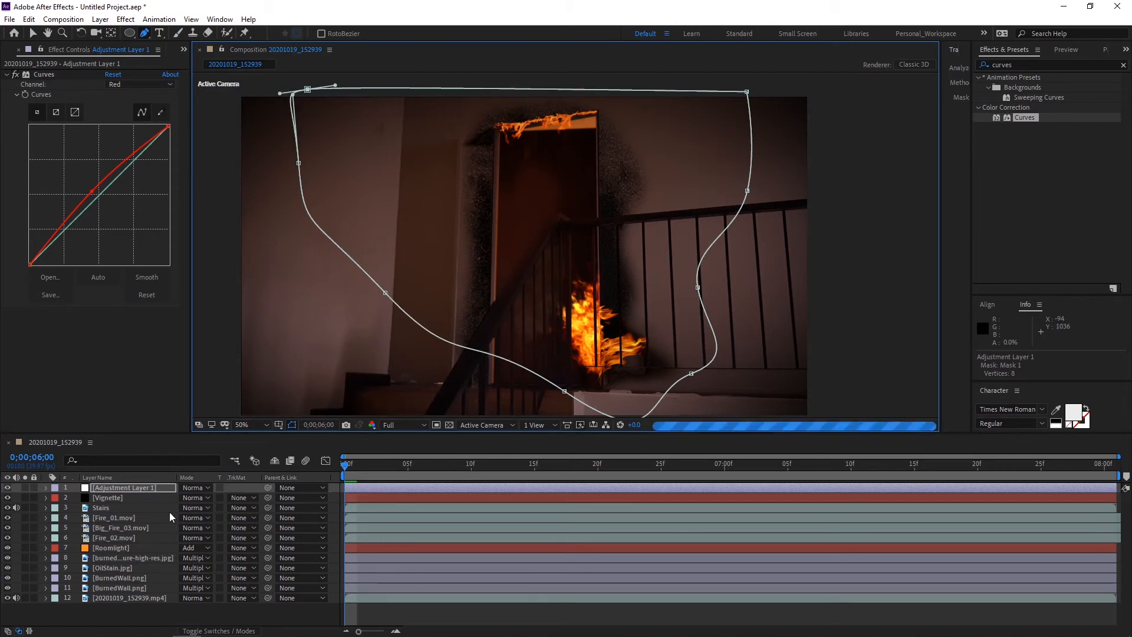
Step: Reshape the lower edge of the Adjustment Layer 1 mask so it widens around the staircase and the fire's base
click(137, 488)
drag(385, 293, 337, 311)
drag(564, 391, 558, 335)
drag(642, 392, 633, 374)
drag(691, 373, 696, 388)
drag(558, 335, 511, 366)
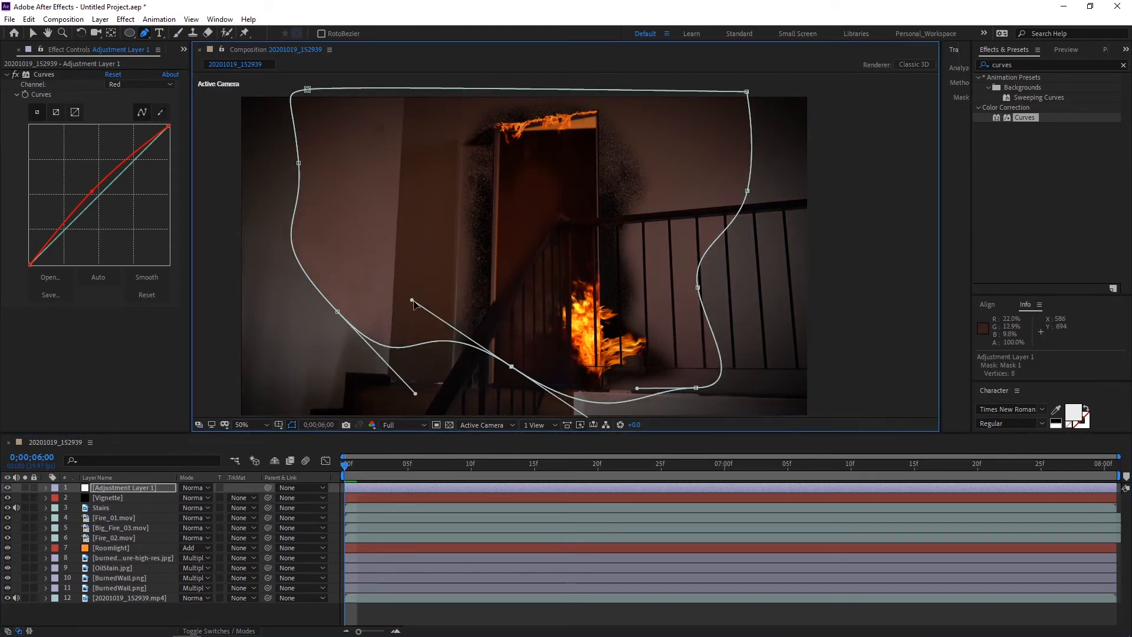
drag(412, 300, 391, 370)
Step: Feather the mask of Adjustment Layer 1 and reduce its red Curves boost to a slight midtone lift
click(146, 488)
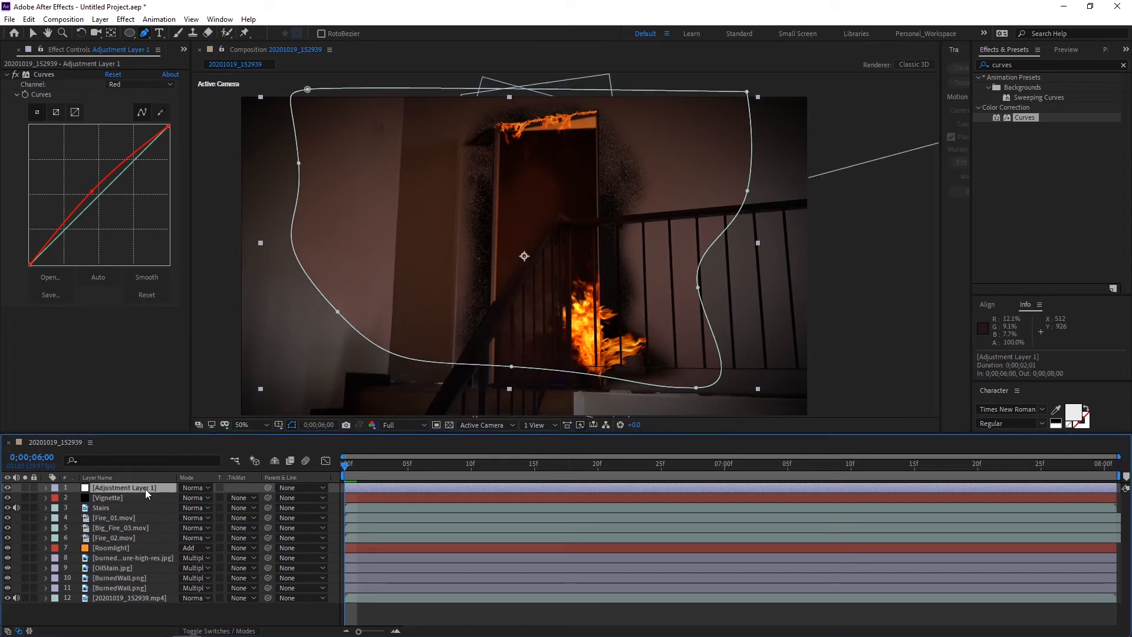
key(f)
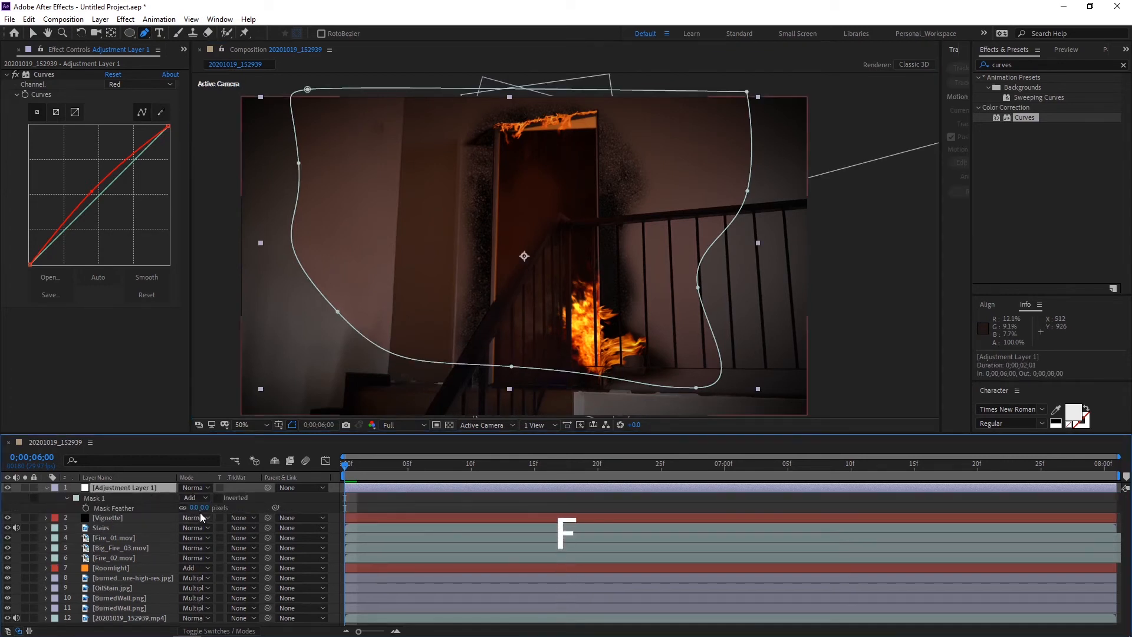
mouse_move(202, 507)
mouse_down()
mouse_move(253, 507)
mouse_move(209, 507)
mouse_up()
click(291, 503)
click(133, 488)
drag(92, 191, 97, 194)
Step: Create a second adjustment layer above Adjustment Layer 1 and apply the Curves effect to it
right_click(118, 608)
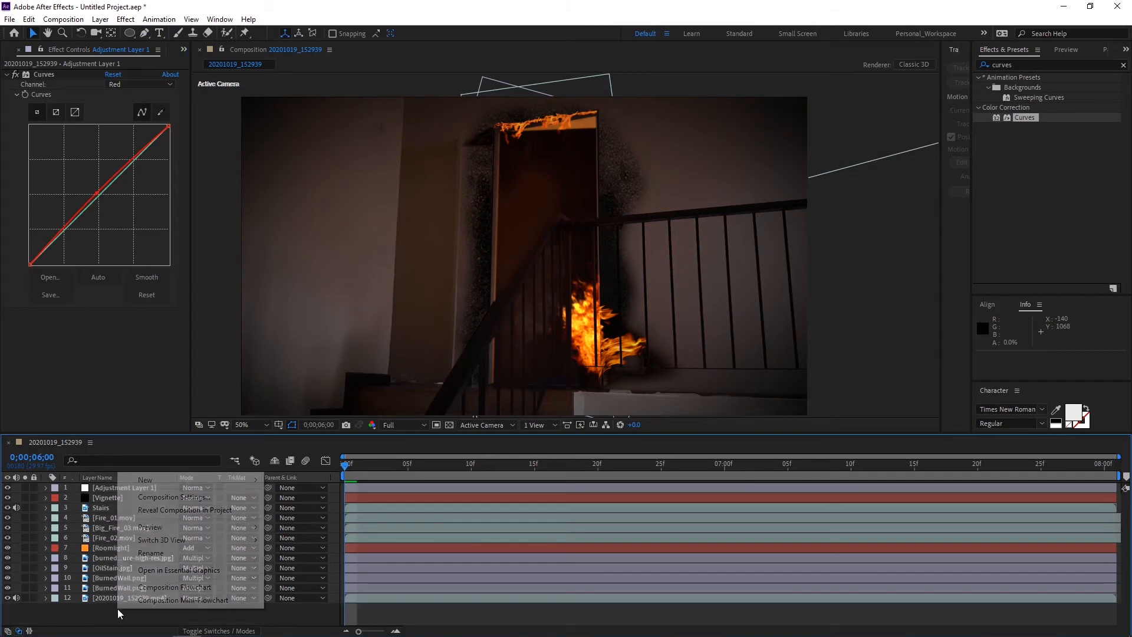
mouse_move(176, 479)
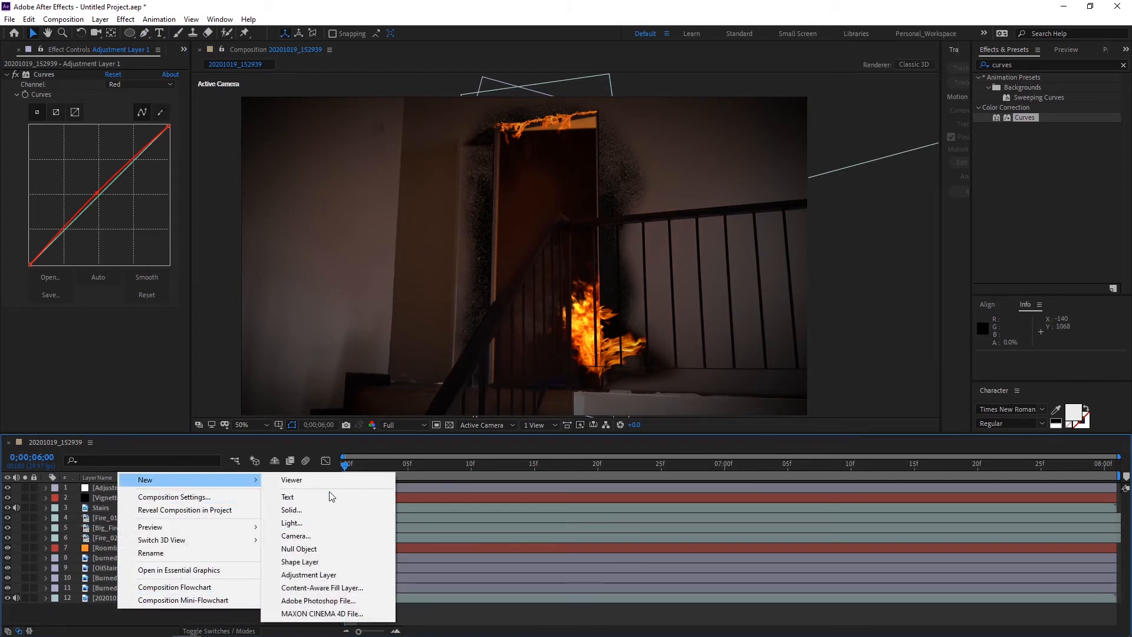
click(310, 575)
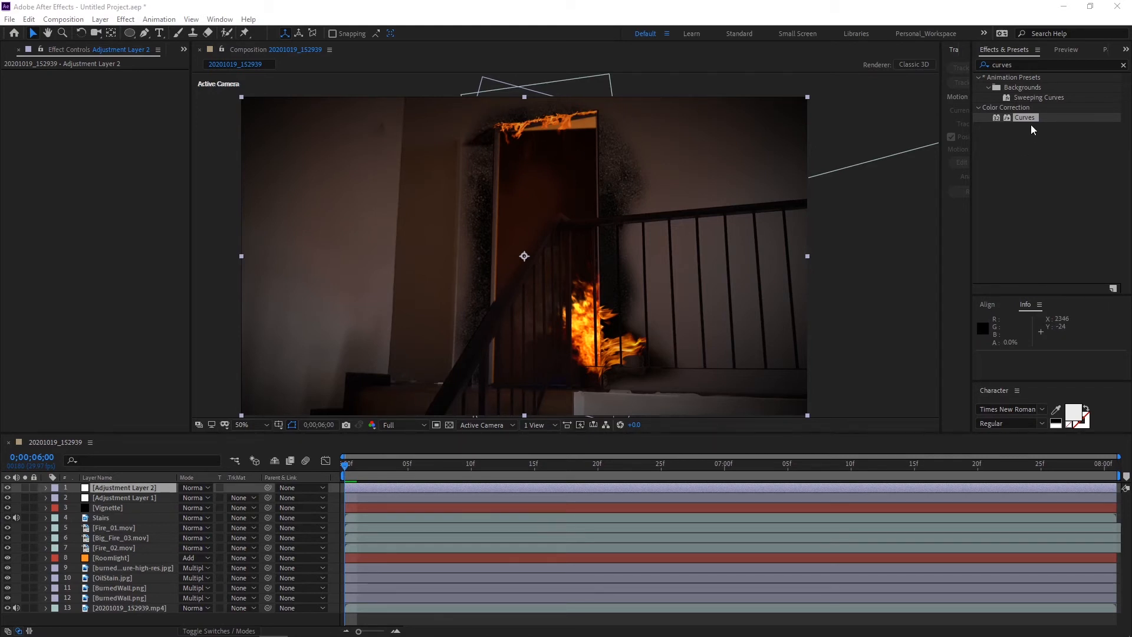
drag(1027, 119, 127, 487)
Step: Slightly raise the red and green curves on Adjustment Layer 2 and brighten the highlights of its RGB curve
click(140, 84)
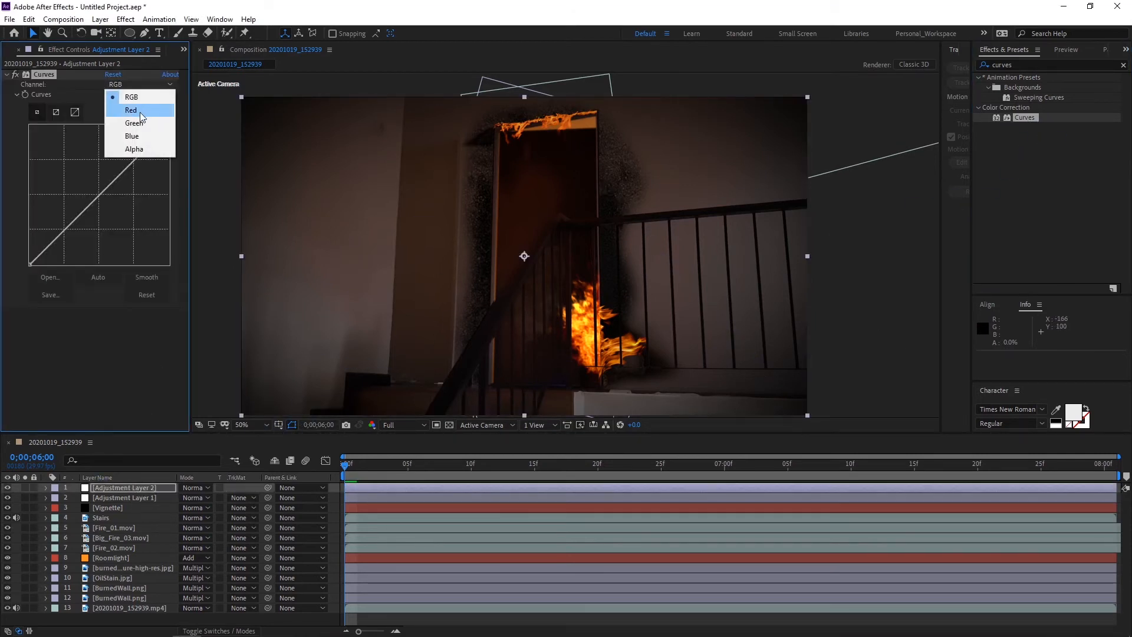
click(140, 113)
drag(98, 196, 96, 194)
click(127, 84)
click(134, 123)
click(133, 84)
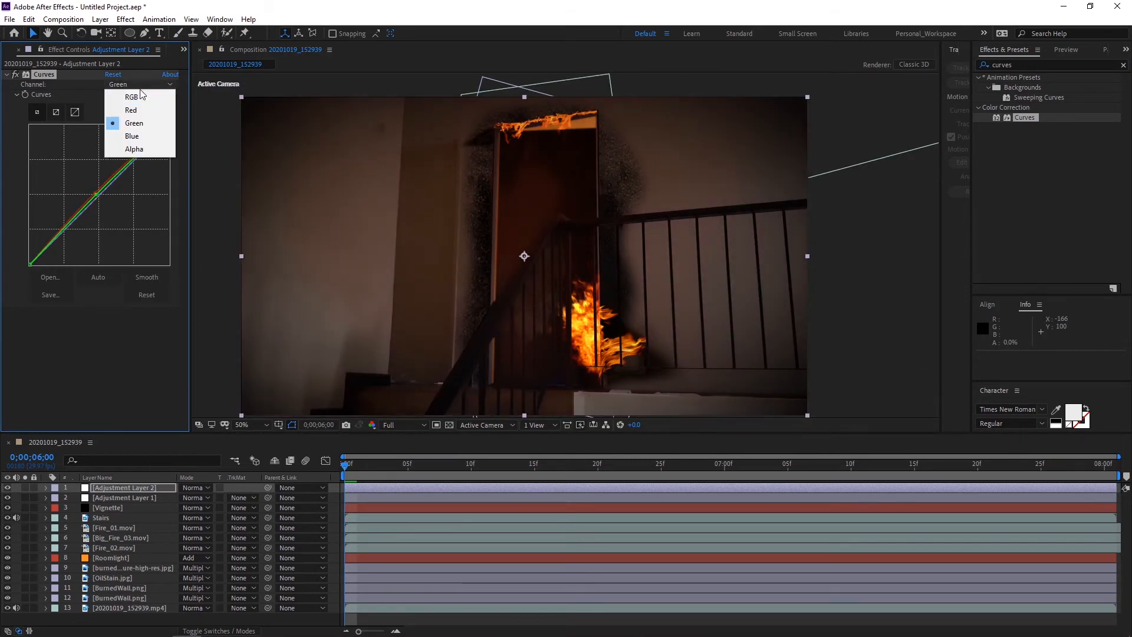
click(143, 94)
drag(169, 126, 155, 125)
Step: Draw a closed mask on Adjustment Layer 2 around the burning upper edge of the doorway
key(g)
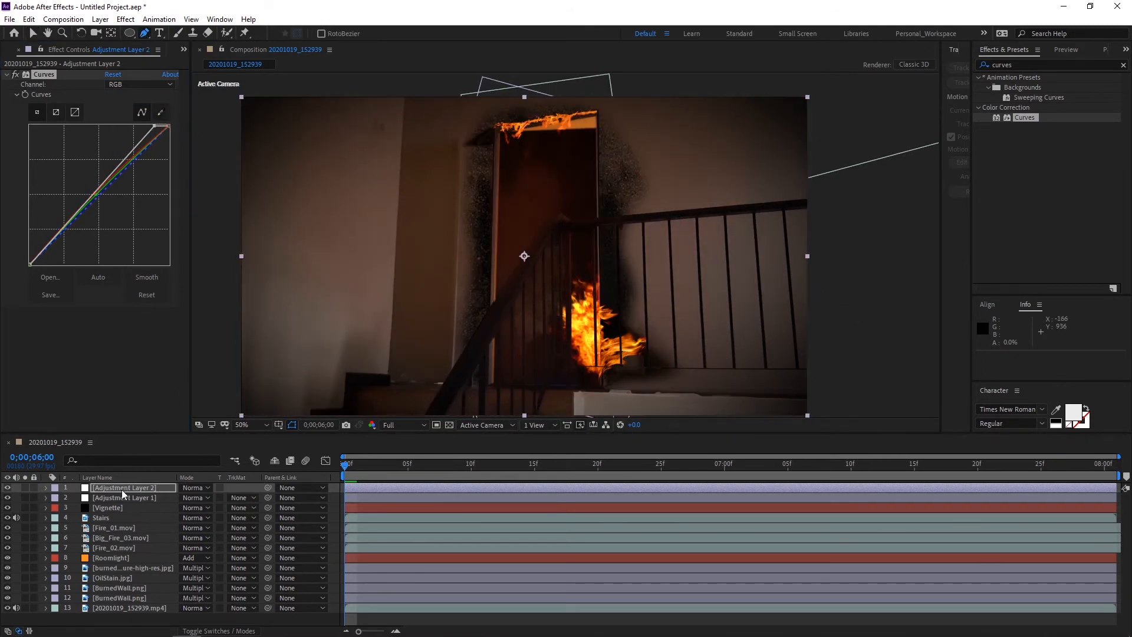
click(122, 488)
click(481, 115)
click(606, 109)
click(598, 132)
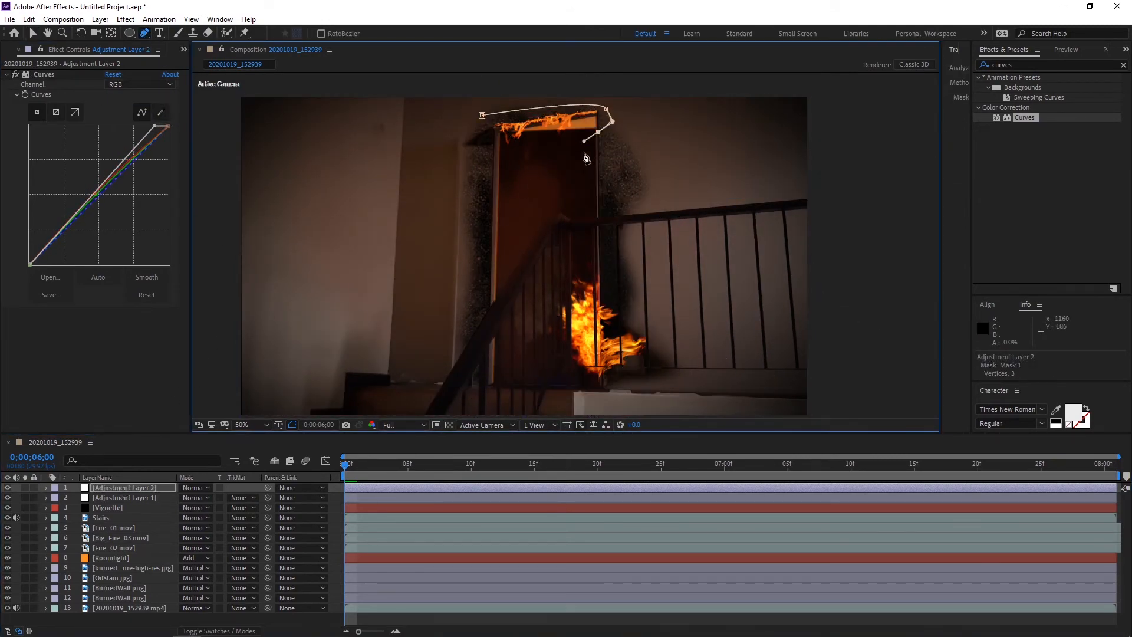
click(573, 153)
click(522, 174)
click(485, 188)
click(482, 142)
click(466, 122)
click(481, 115)
Step: Draw a second mask on Adjustment Layer 2 around the large fire at the foot of the doorway
drag(588, 226, 639, 269)
click(640, 279)
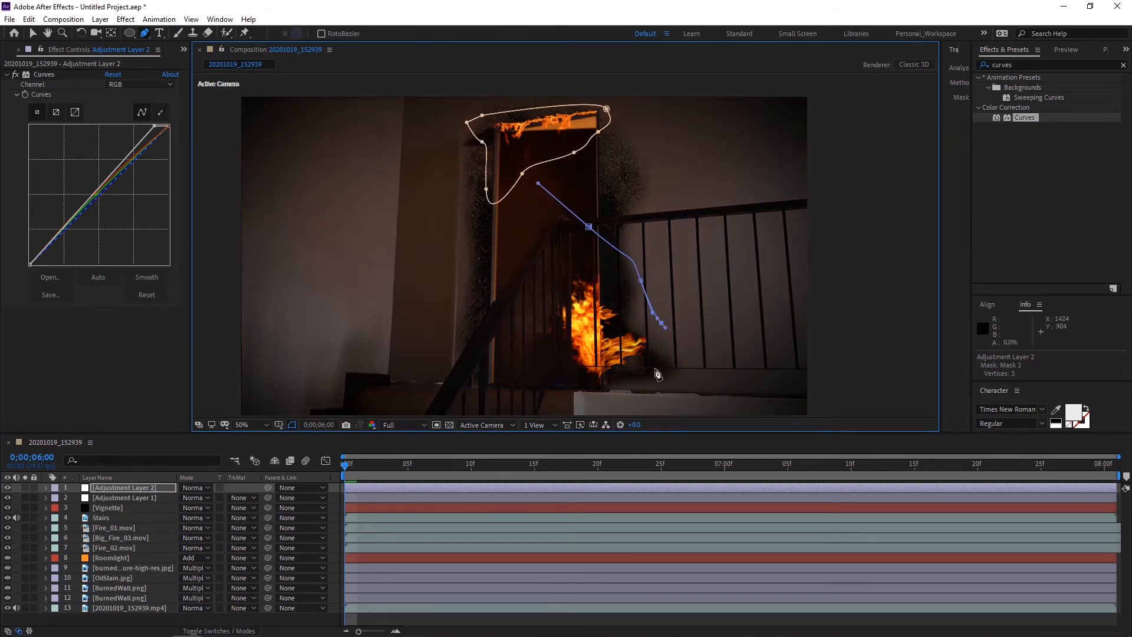
click(661, 323)
click(657, 366)
click(609, 398)
click(537, 393)
click(537, 306)
key(v)
click(900, 377)
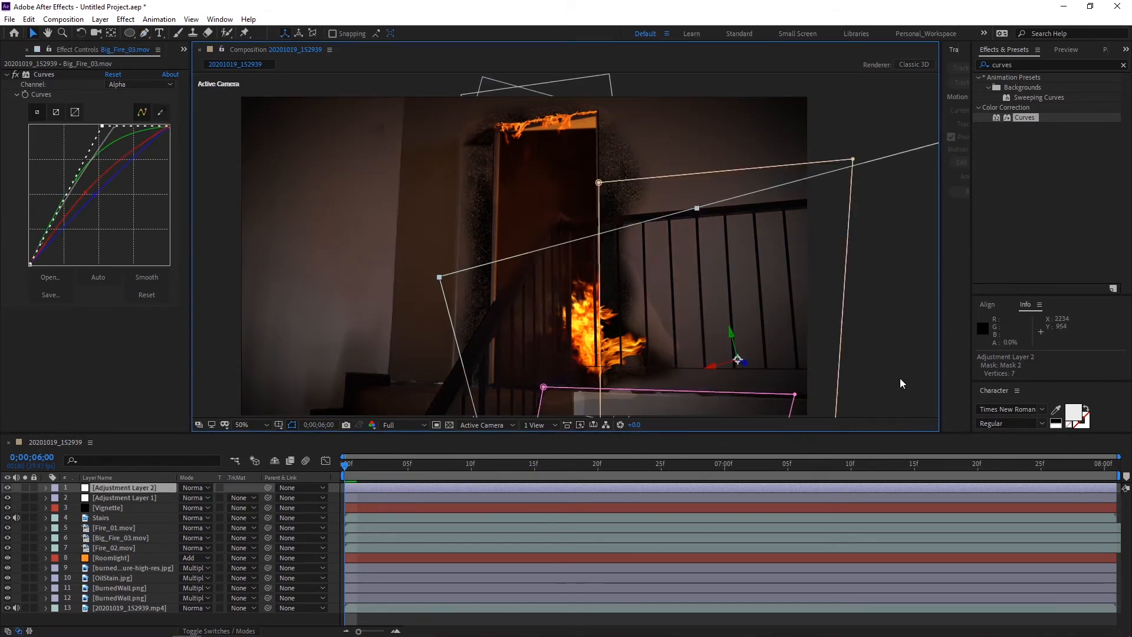
Step: Set the mask feather of both Adjustment Layer 2 masks to 50 pixels
click(115, 486)
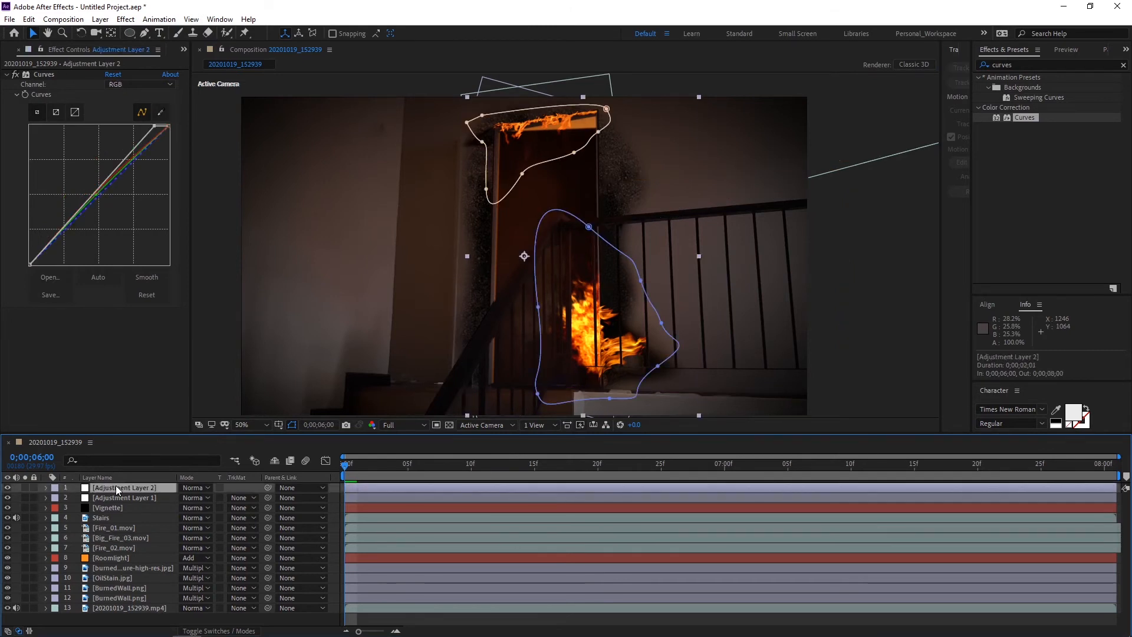
key(f)
click(200, 508)
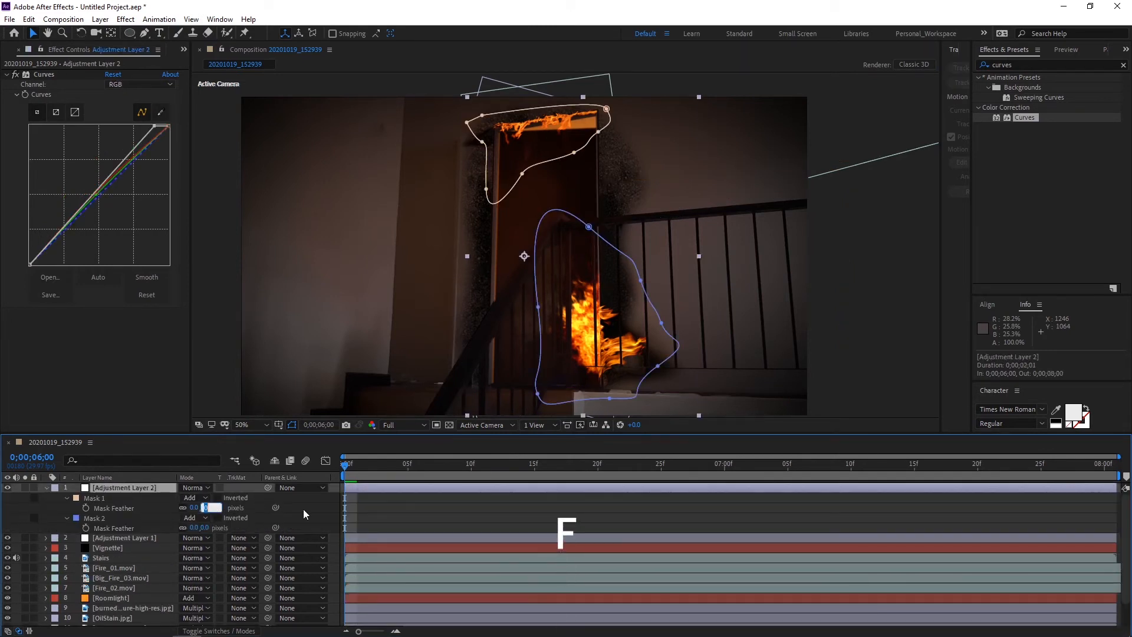
text(50)
key(Tab)
text(50)
key(Return)
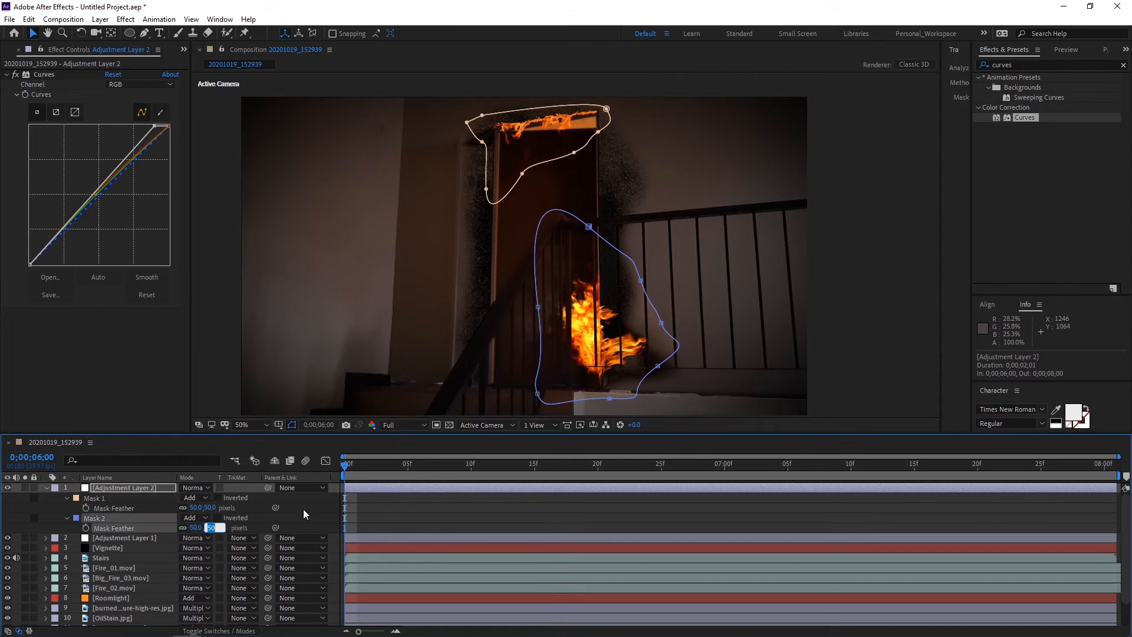
Step: Toggle the visibility of Adjustment Layer 2 to compare the shot with and without its color correction
click(841, 308)
click(8, 488)
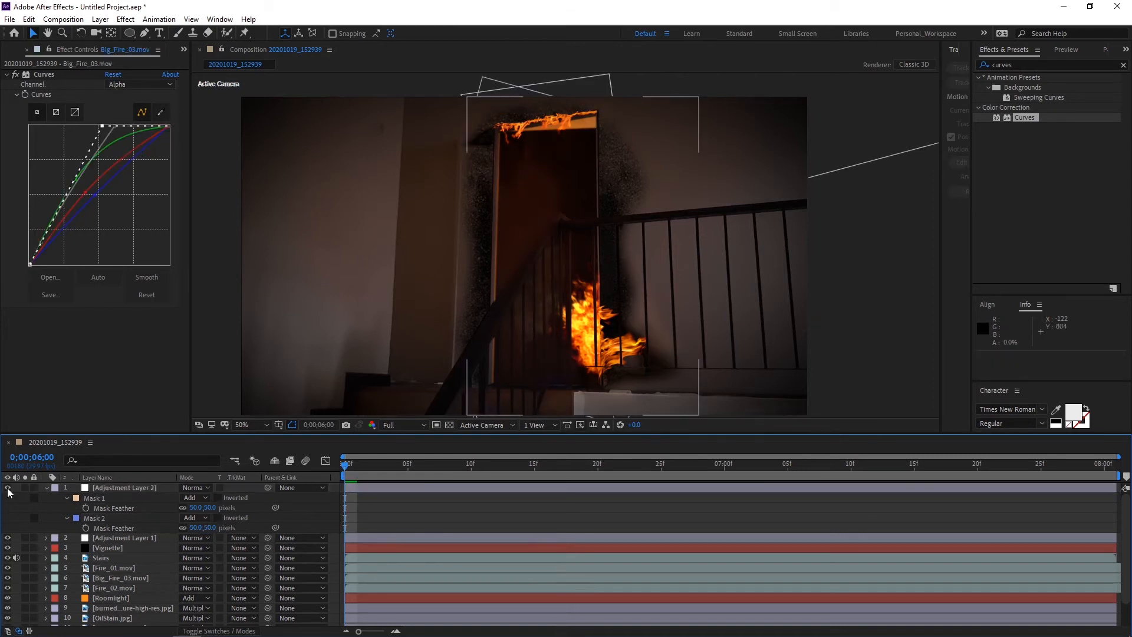
click(8, 488)
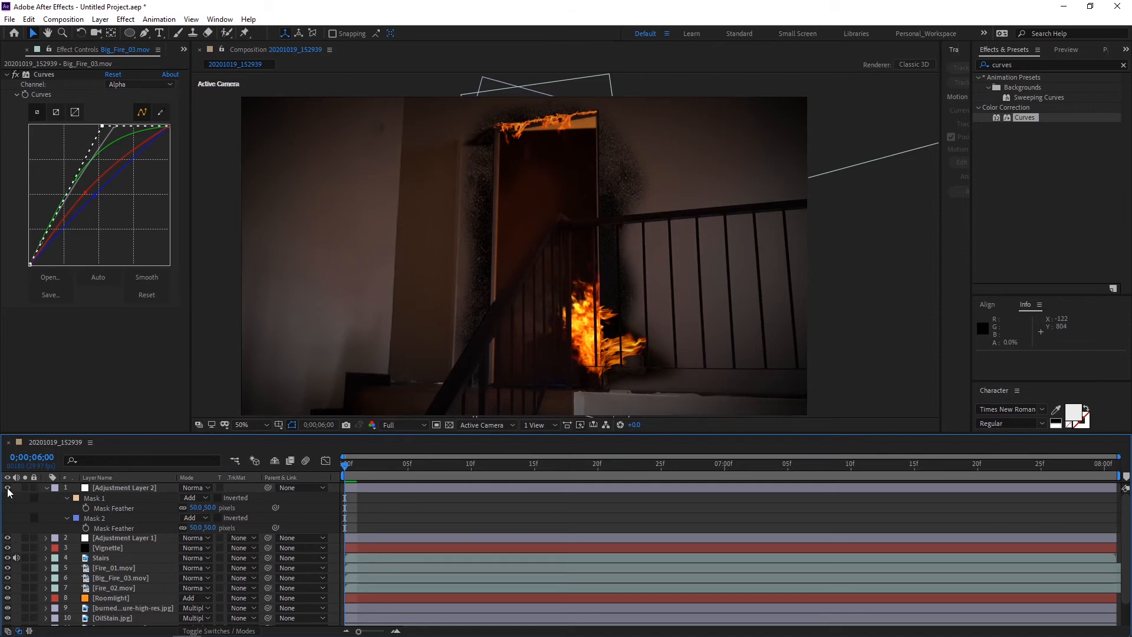
click(7, 488)
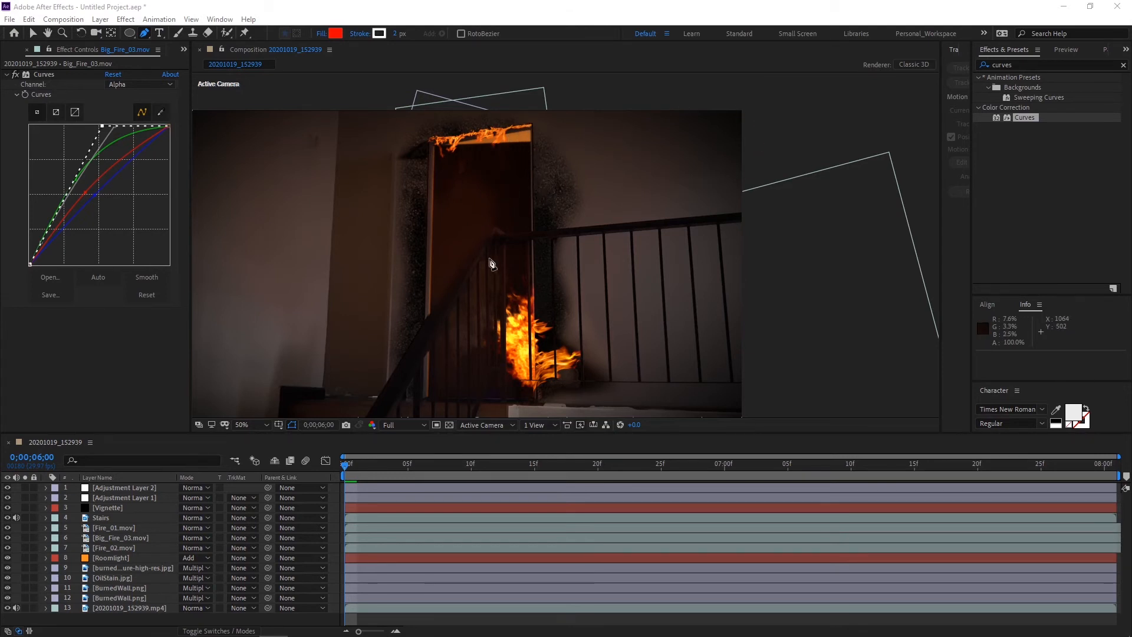
Step: Create a 1920 x 1080 px orange solid named Doorlight
right_click(132, 619)
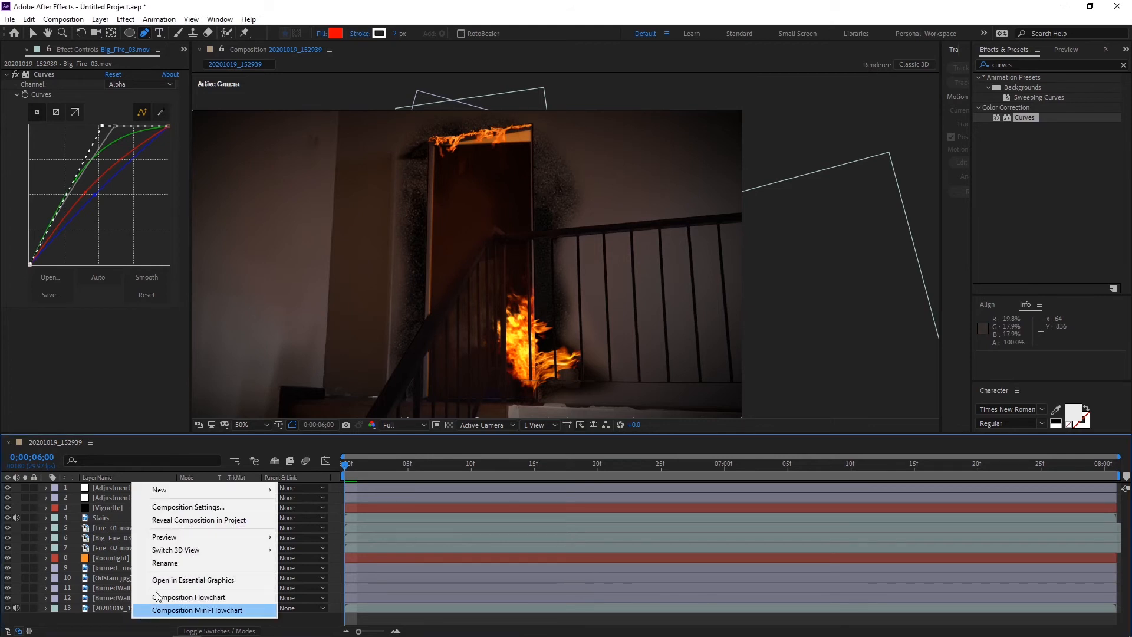
mouse_move(173, 499)
click(324, 520)
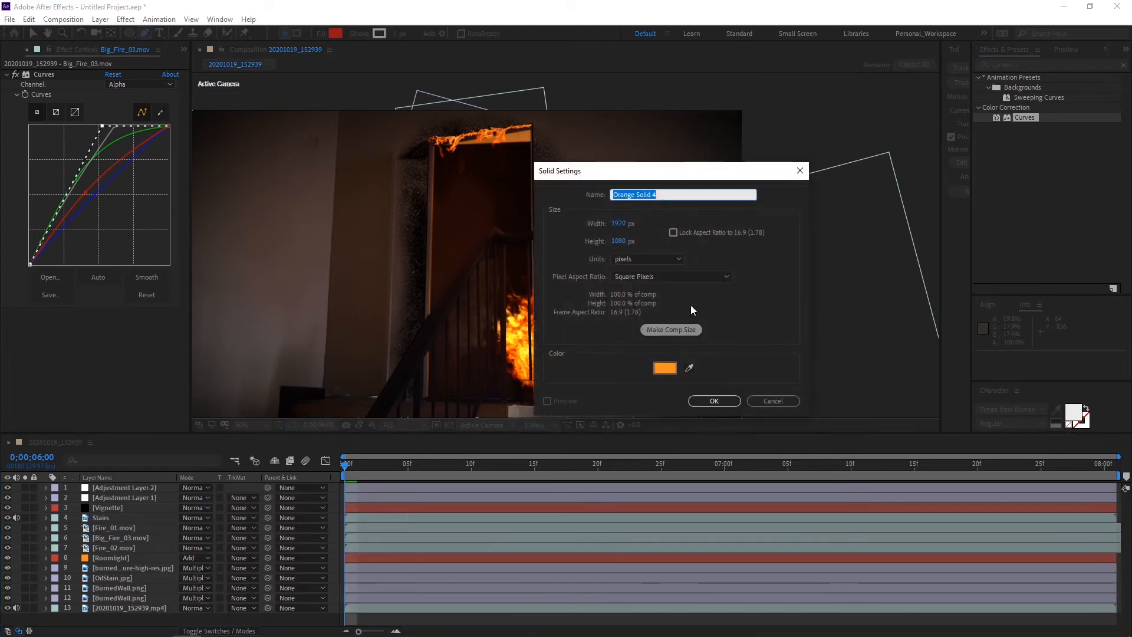
text(Doorlight)
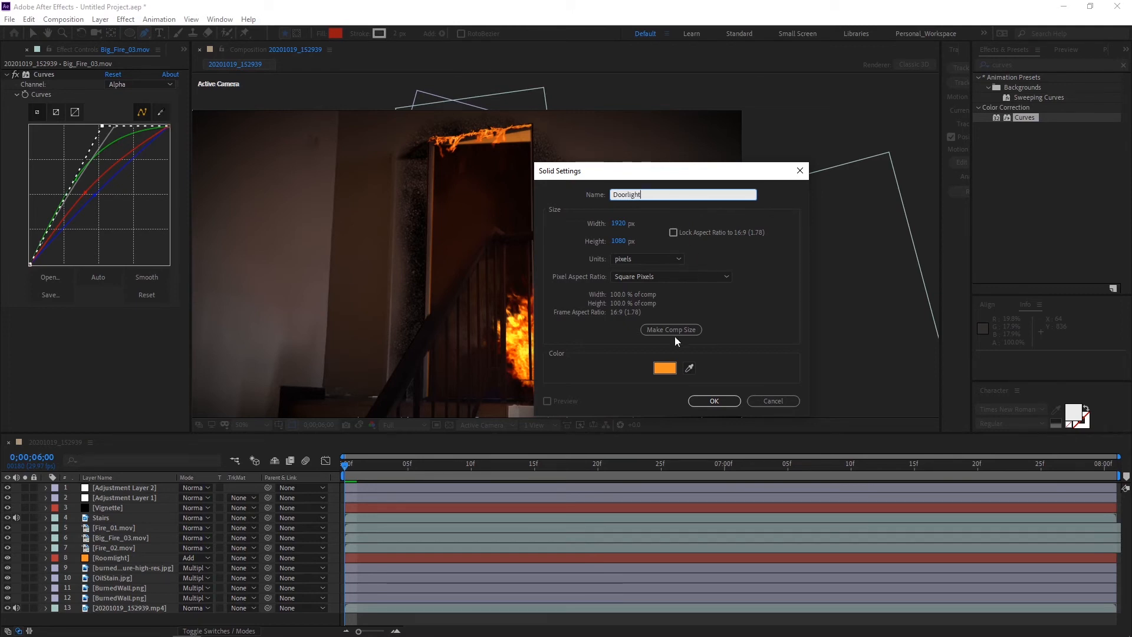
click(714, 401)
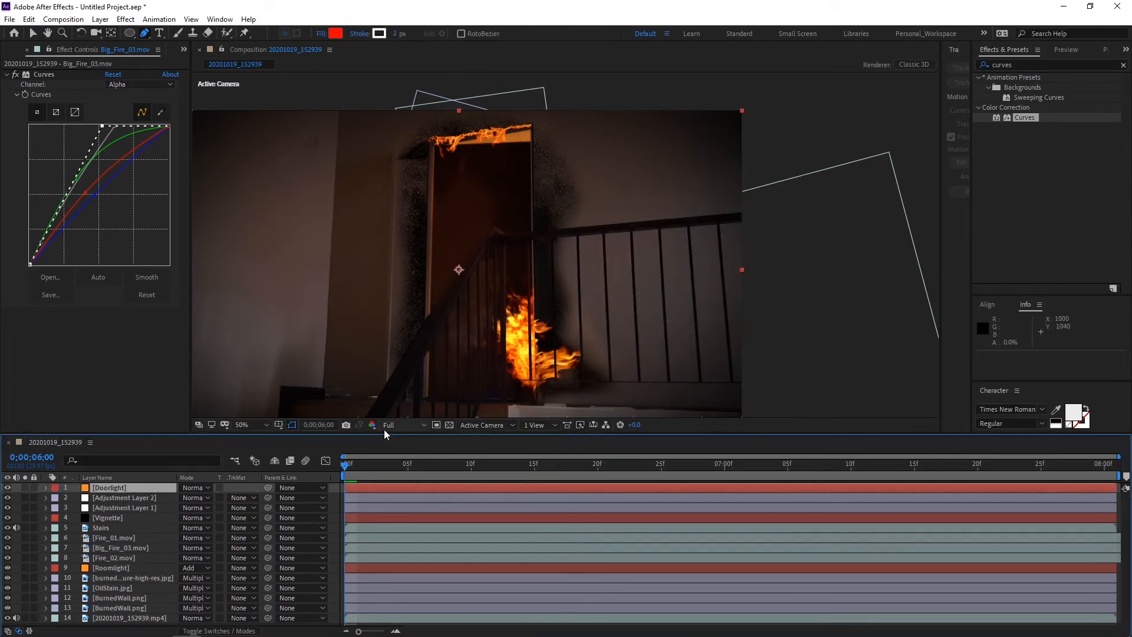
Step: Hide the Doorlight layer and move it directly below the Roomlight layer
click(7, 488)
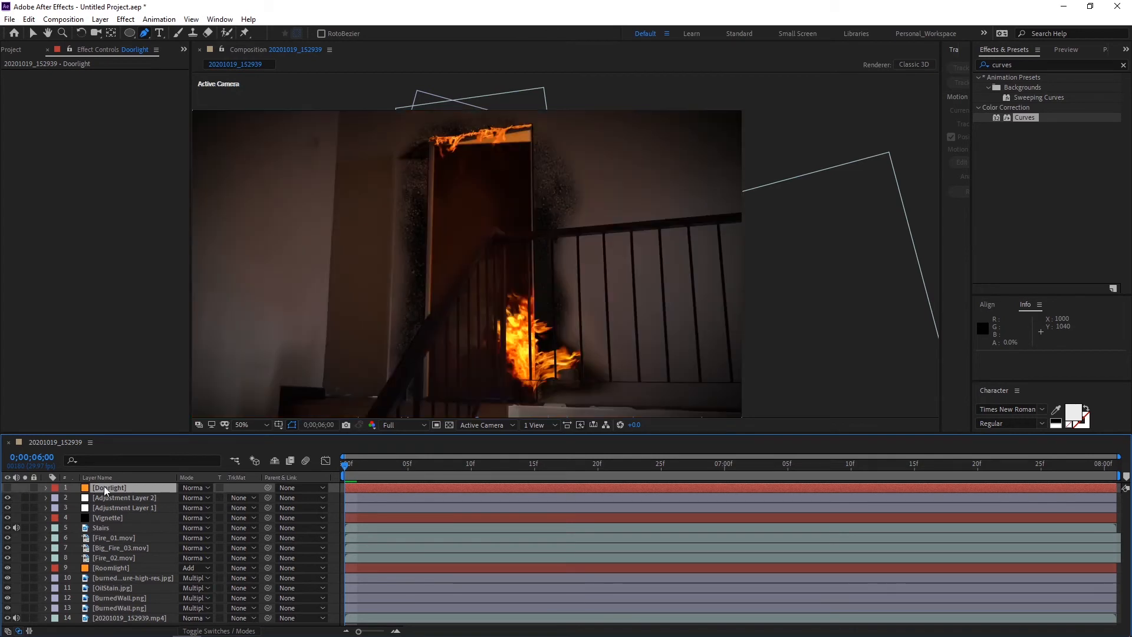
drag(112, 489, 124, 571)
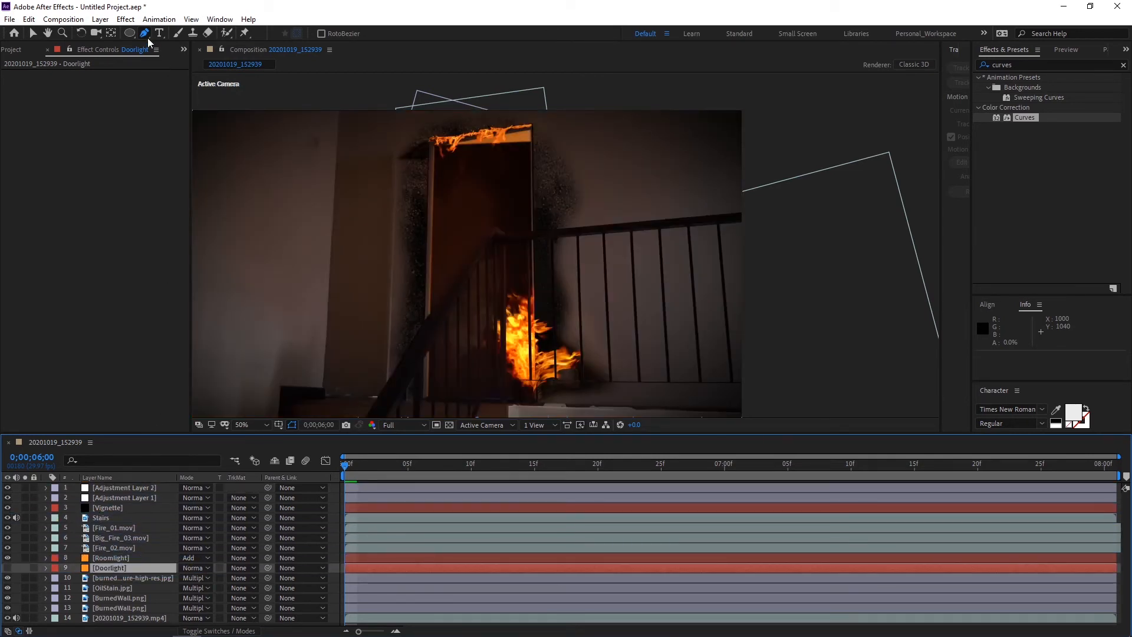
Step: Start a mask on the Doorlight layer with straight edges along the door opening's top, down its right side and across the bottom
scroll(481, 166, up, 1)
drag(451, 170, 669, 355)
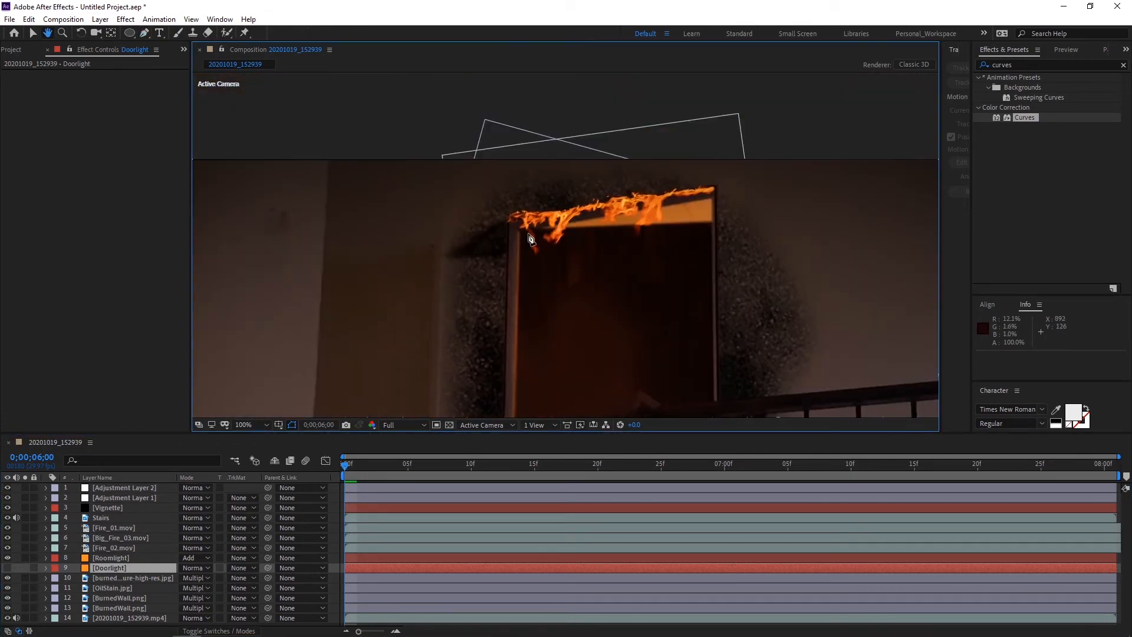
scroll(528, 238, up, 1)
click(480, 214)
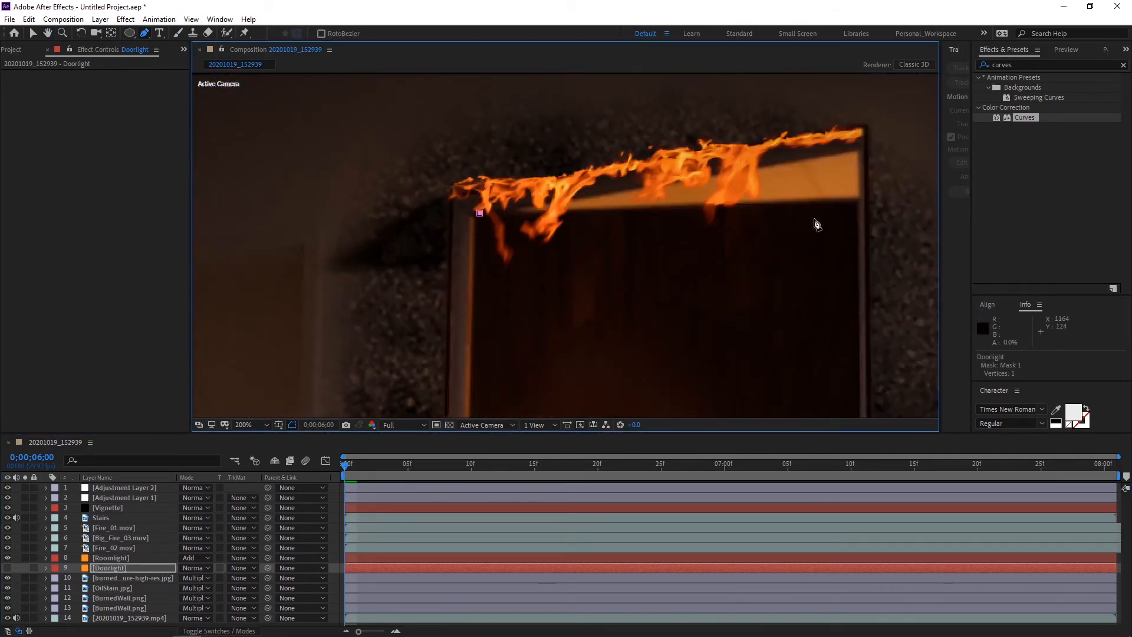
click(861, 198)
drag(819, 389, 787, 311)
scroll(787, 311, down, 1)
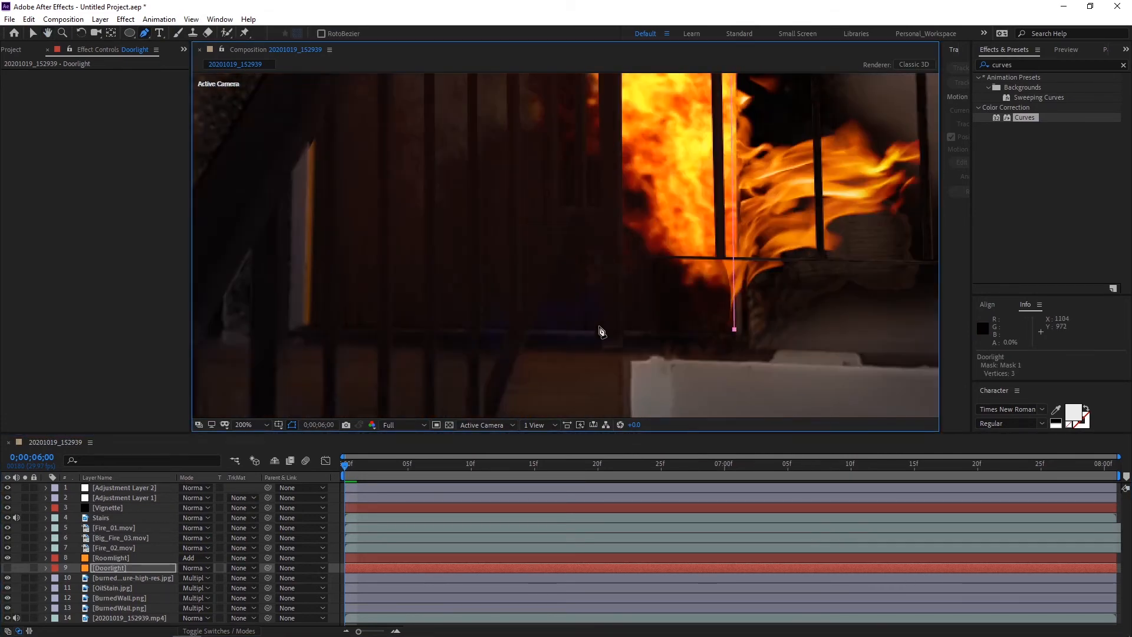
scroll(599, 328, down, 1)
click(606, 328)
Step: Continue the Doorlight mask with a wavy curved inner edge running from the door's bottom back up toward its upper-left corner
drag(590, 301, 590, 284)
drag(590, 271, 572, 362)
drag(572, 365, 583, 316)
drag(605, 274, 610, 183)
mouse_move(610, 183)
mouse_down()
mouse_move(595, 289)
mouse_move(585, 224)
mouse_move(595, 171)
mouse_up()
drag(585, 139, 529, 140)
drag(499, 118, 494, 104)
drag(474, 106, 457, 131)
drag(453, 139, 450, 139)
Step: Finish the Doorlight mask outline along the door's left edge up to the upper-left corner of the opening
scroll(439, 95, up, 1)
drag(439, 95, 681, 340)
drag(446, 122, 503, 196)
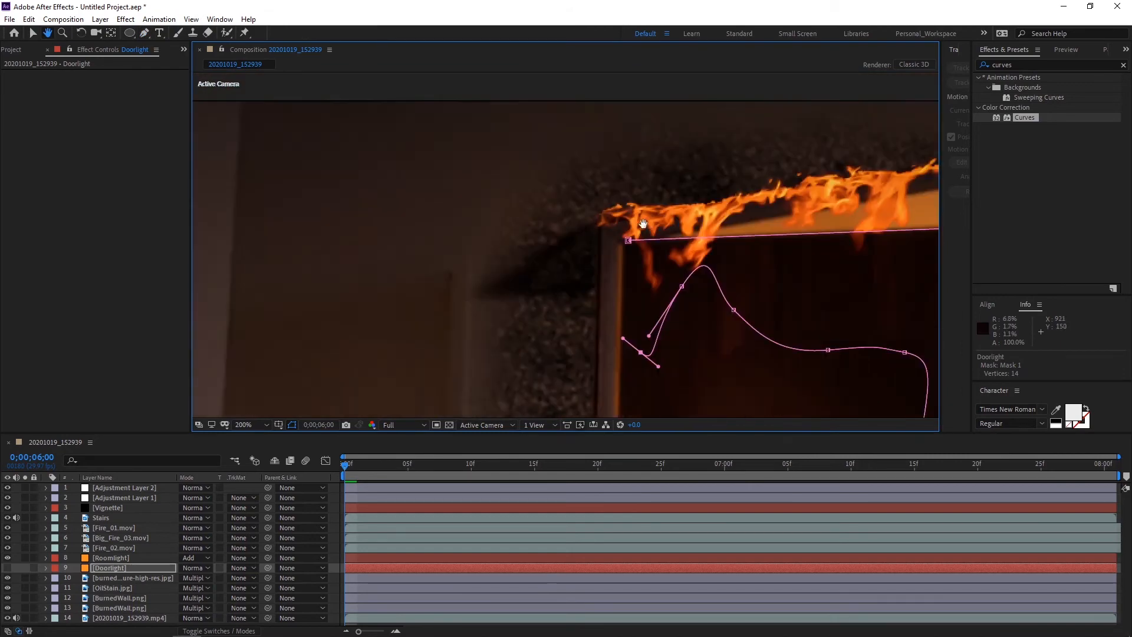
scroll(644, 222, up, 1)
drag(644, 222, 472, 98)
click(502, 273)
drag(525, 153, 526, 294)
click(506, 251)
click(517, 253)
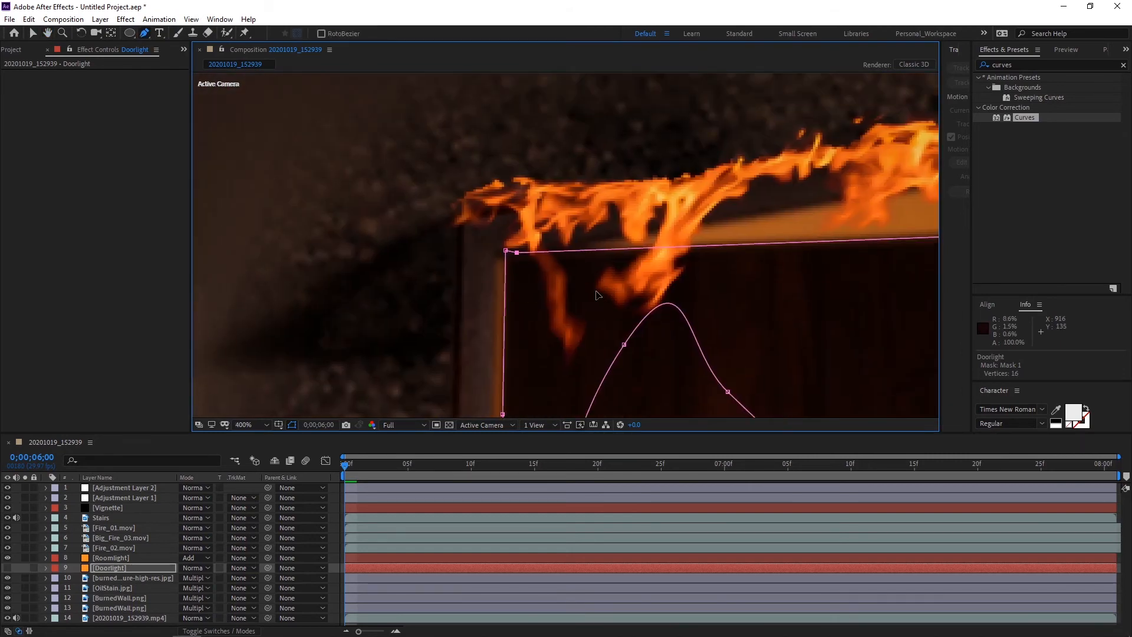
scroll(719, 340, down, 1)
drag(719, 340, 558, 182)
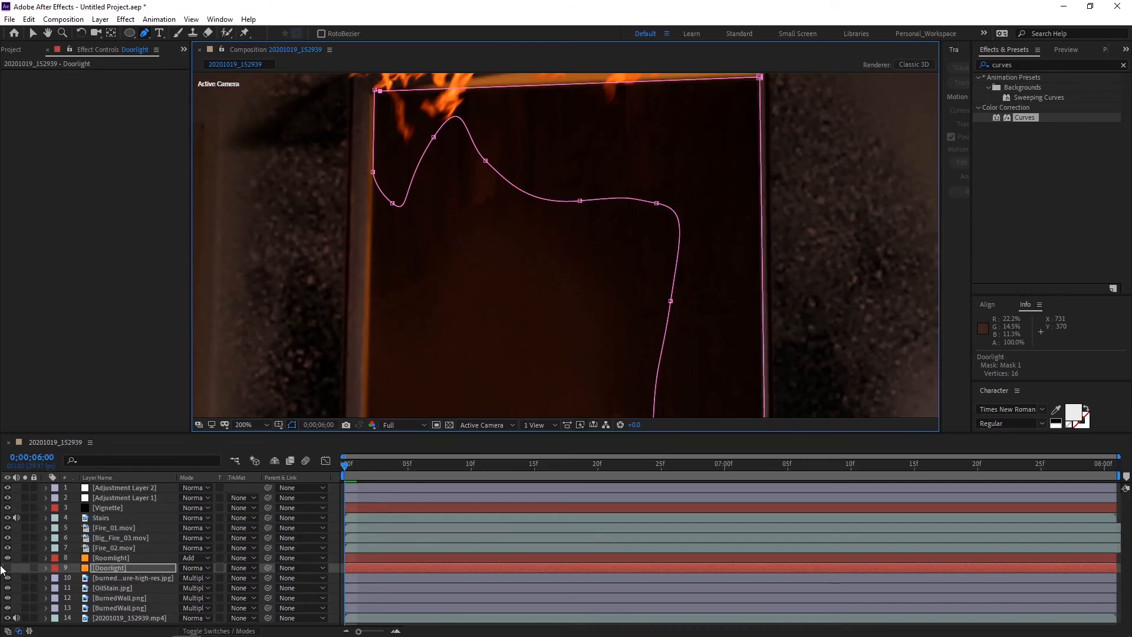
Step: Make the Doorlight layer visible and set its mask feather to 100 pixels
click(7, 568)
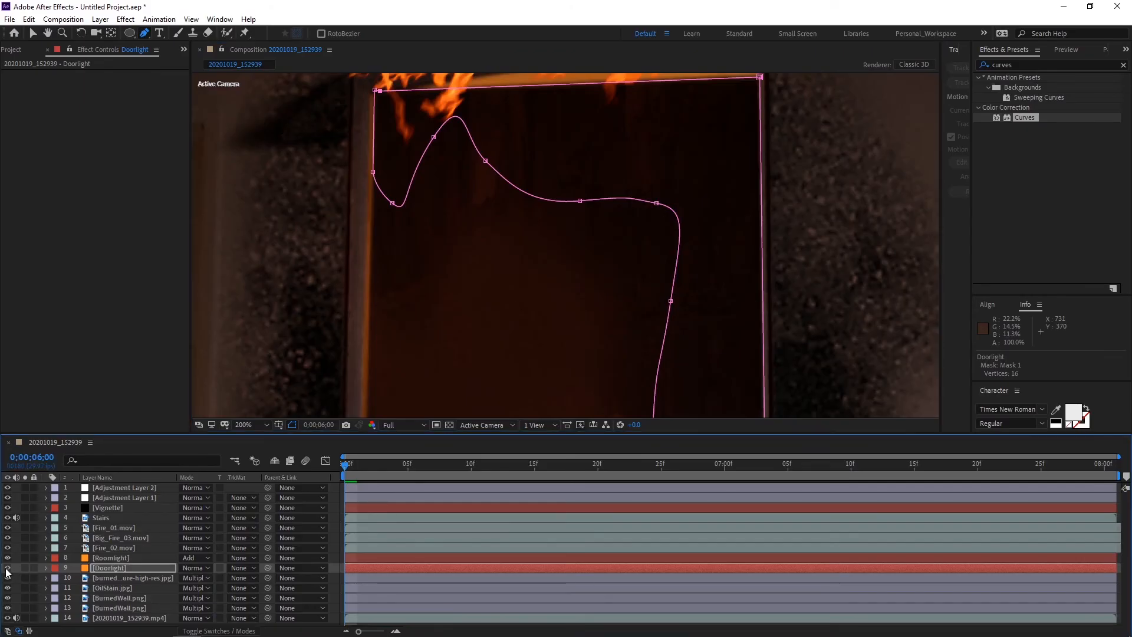
click(115, 568)
key(f)
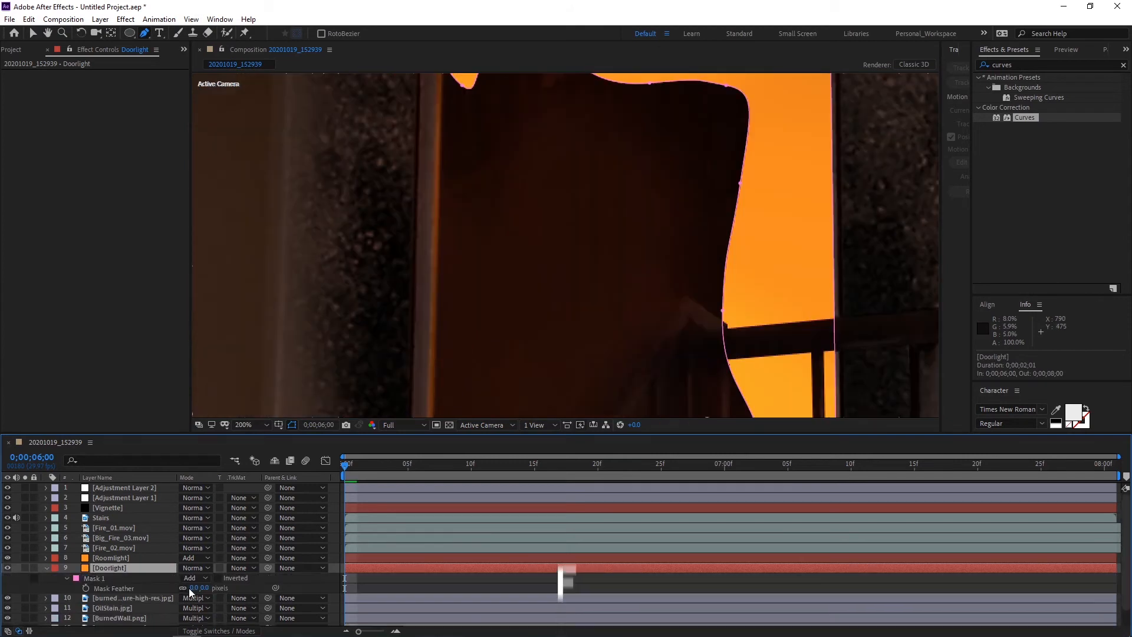
click(206, 588)
text(10)
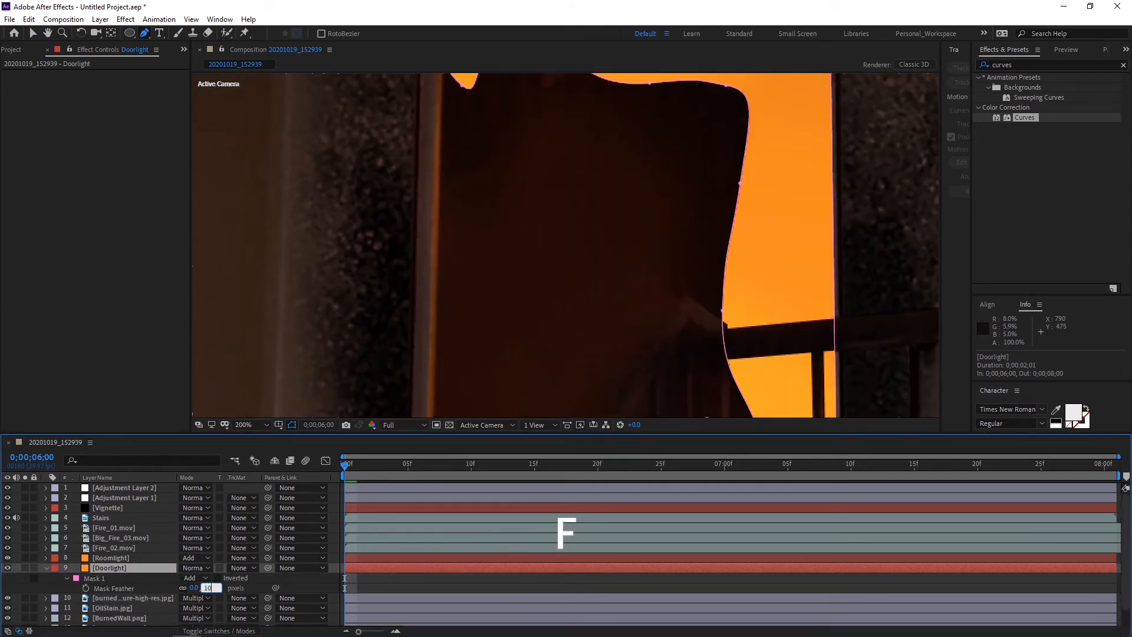
text(0)
key(Return)
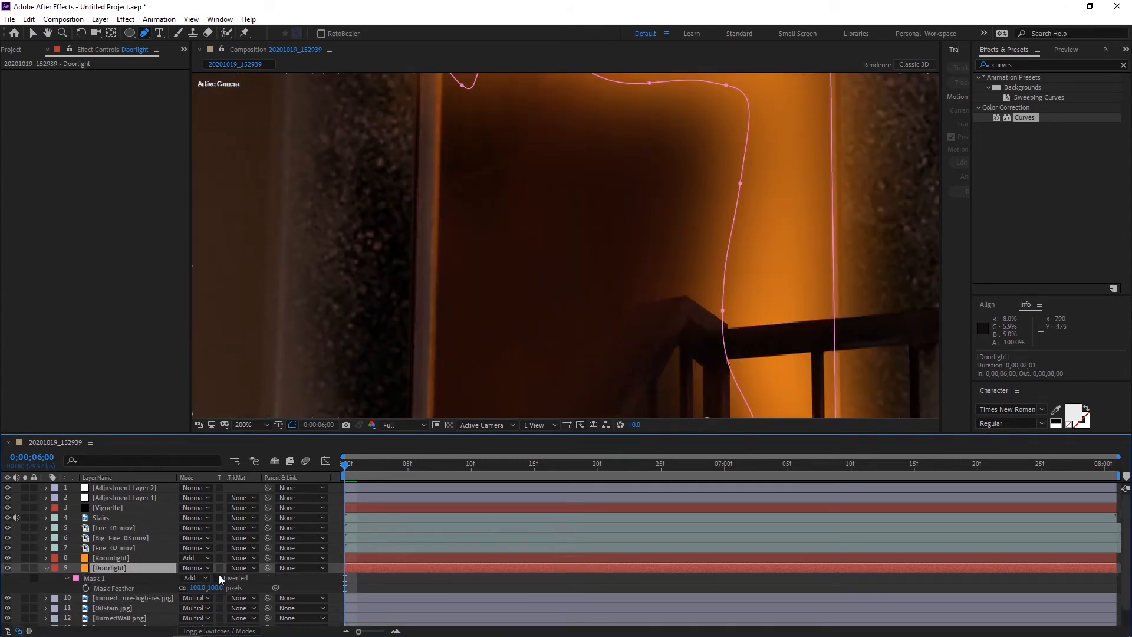
Step: Set the Doorlight layer's blending mode to Add and give its opacity the expression wiggle(10,10)
click(200, 567)
click(205, 172)
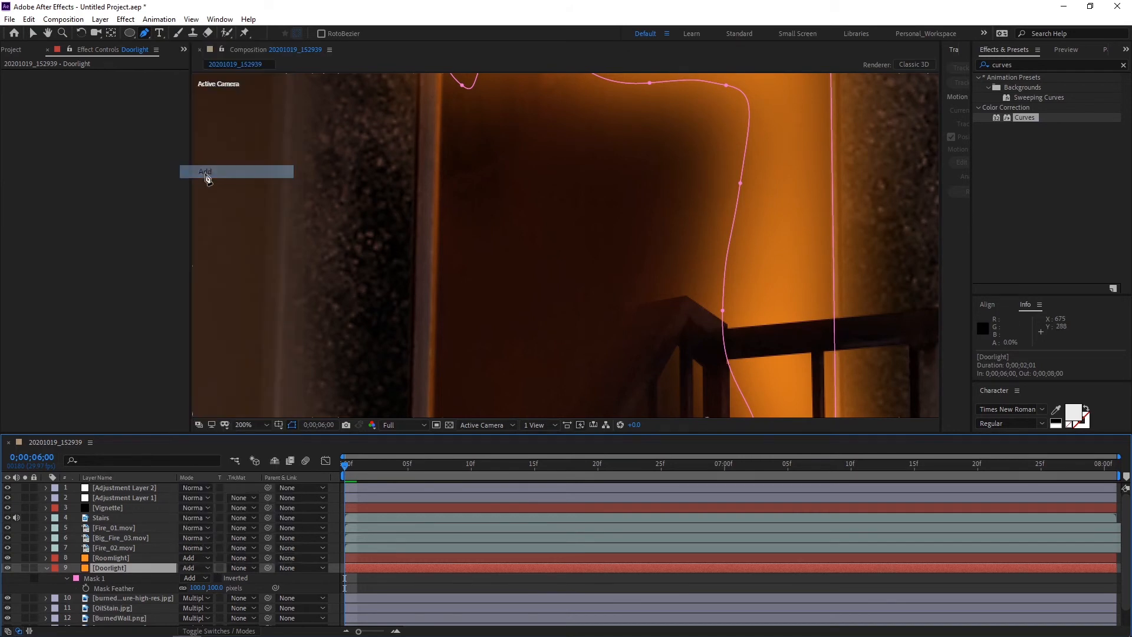
key(t)
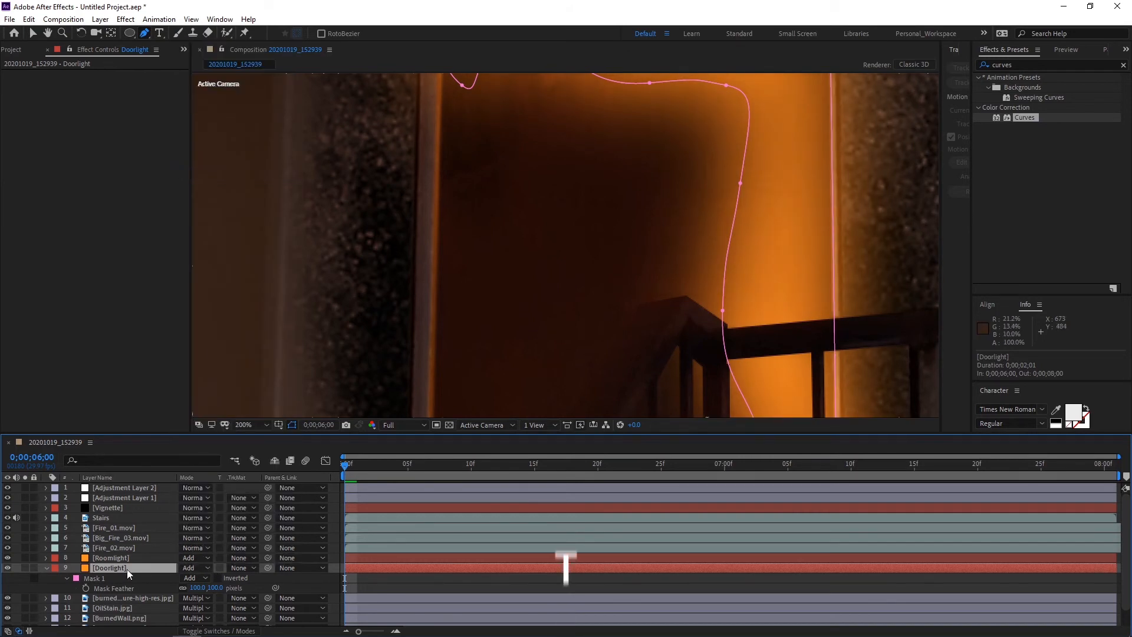
key(comma)
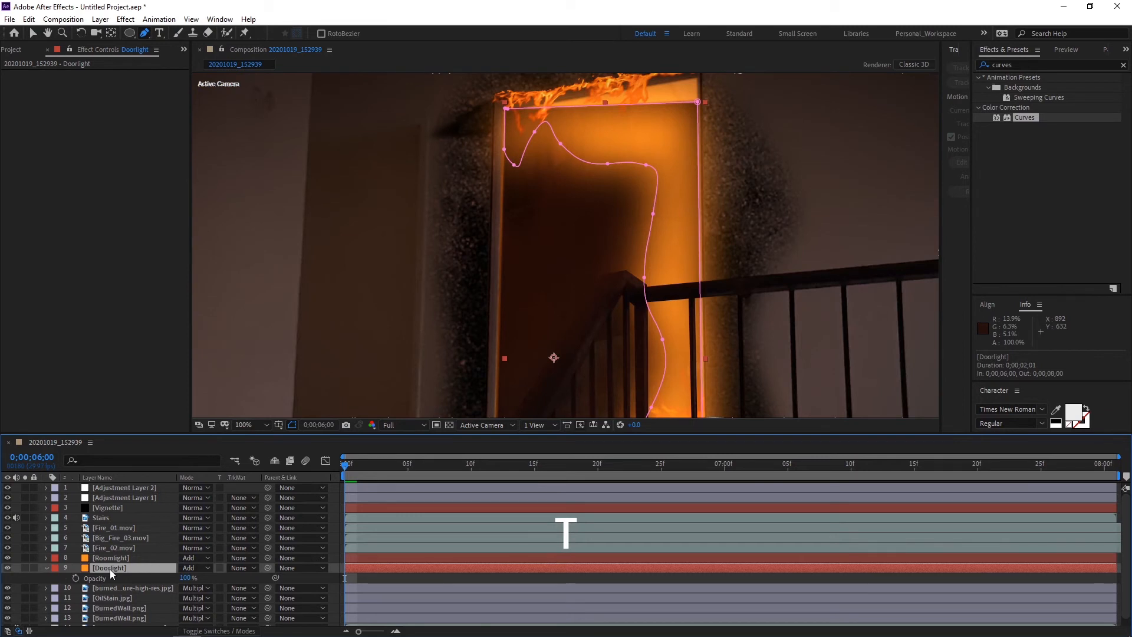
click(96, 578)
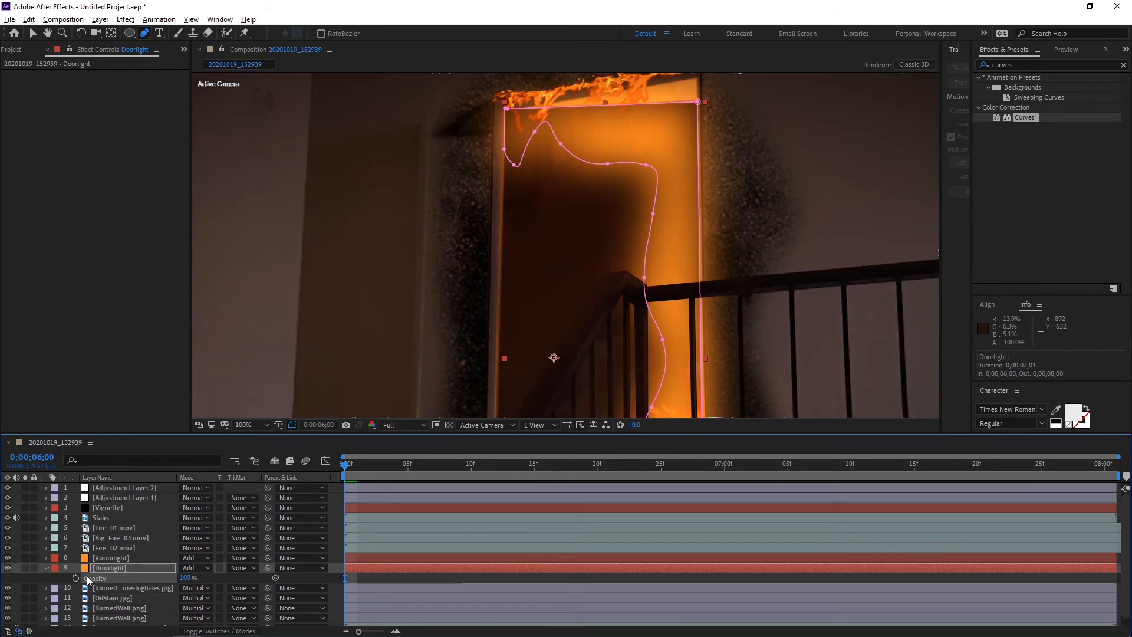
alt+click(75, 578)
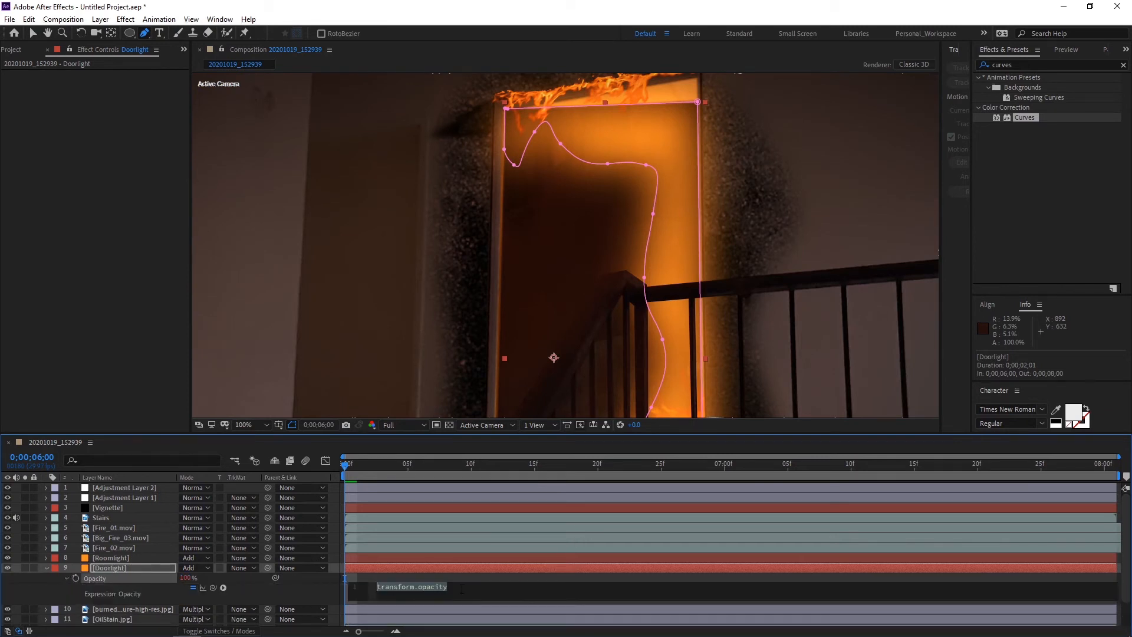
text(wiggle)
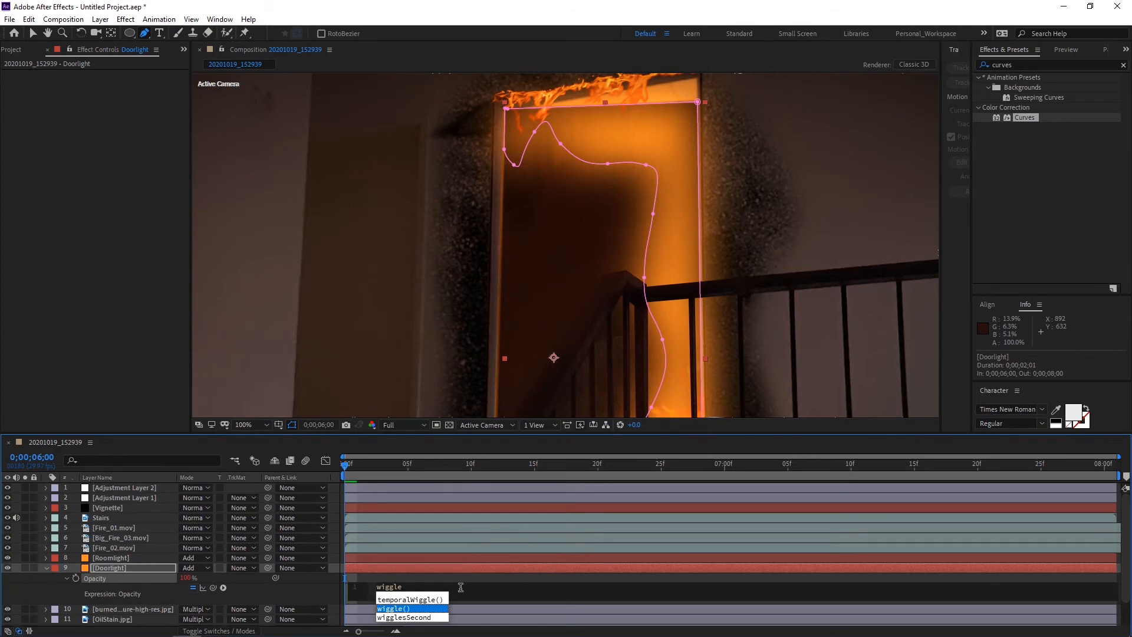
key(Return)
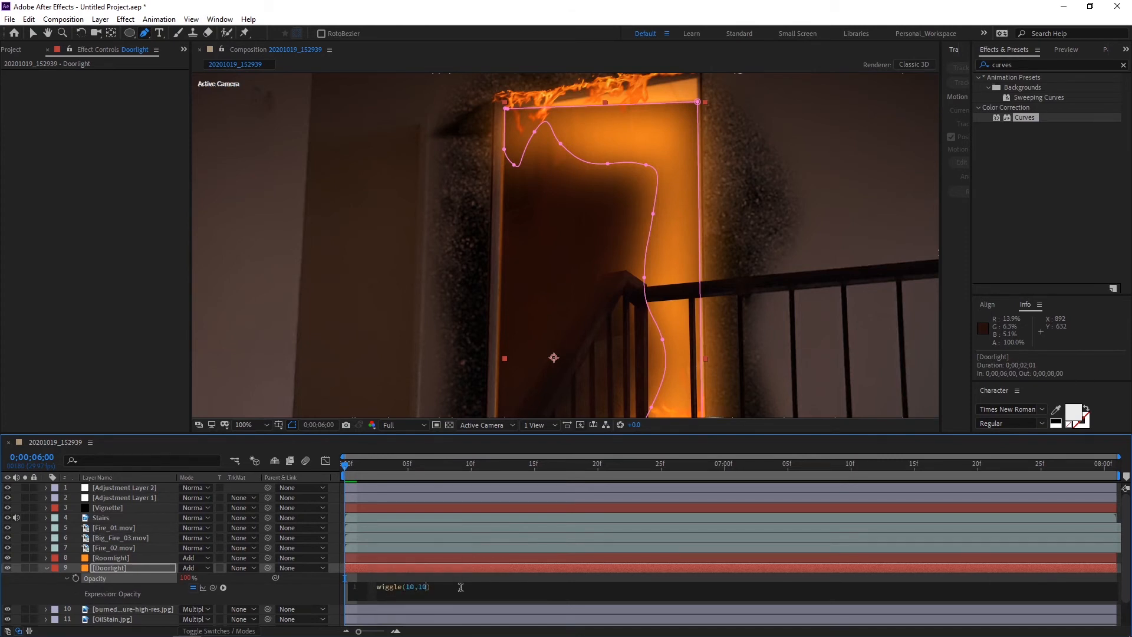
click(103, 592)
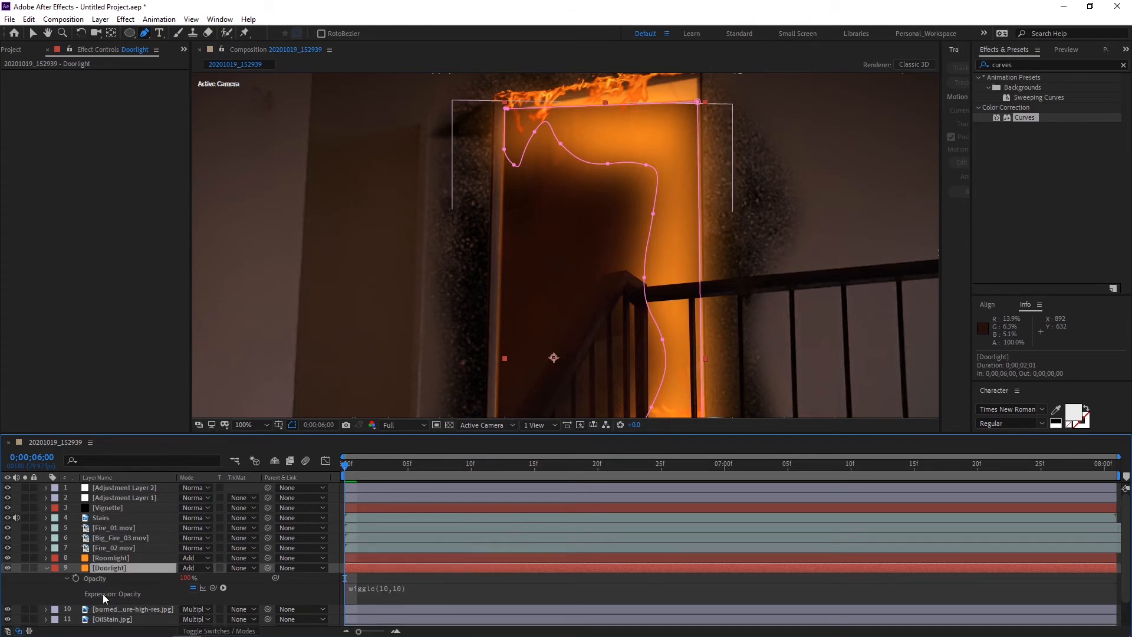
Step: Set the Doorlight layer's opacity to 20% and preview its flicker with the layer soloed
click(188, 577)
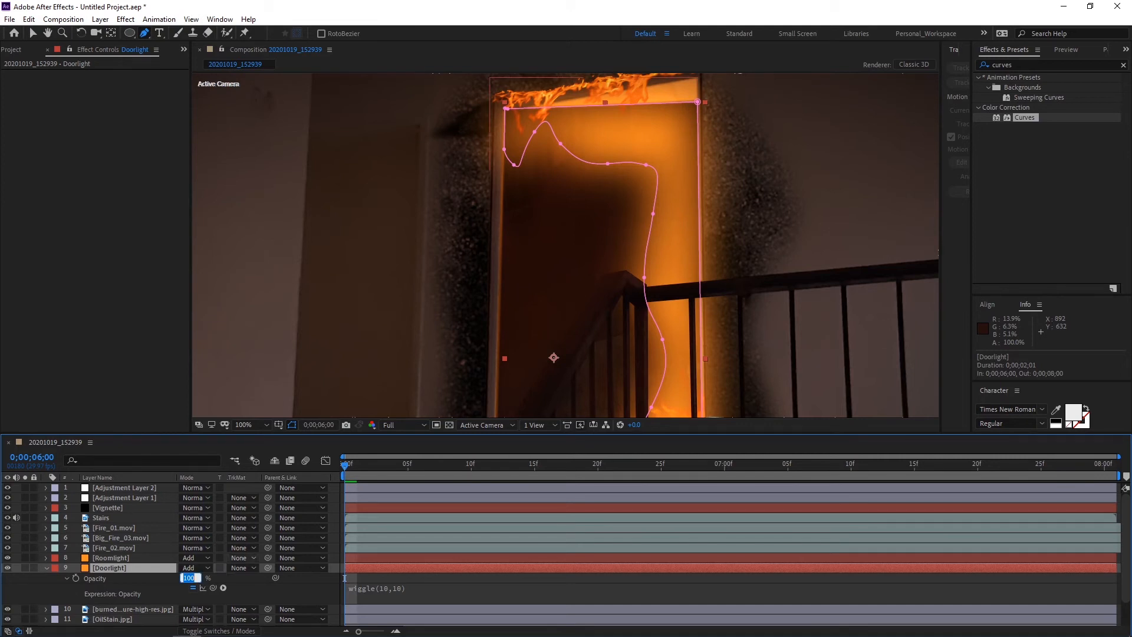
text(20)
key(Return)
click(25, 567)
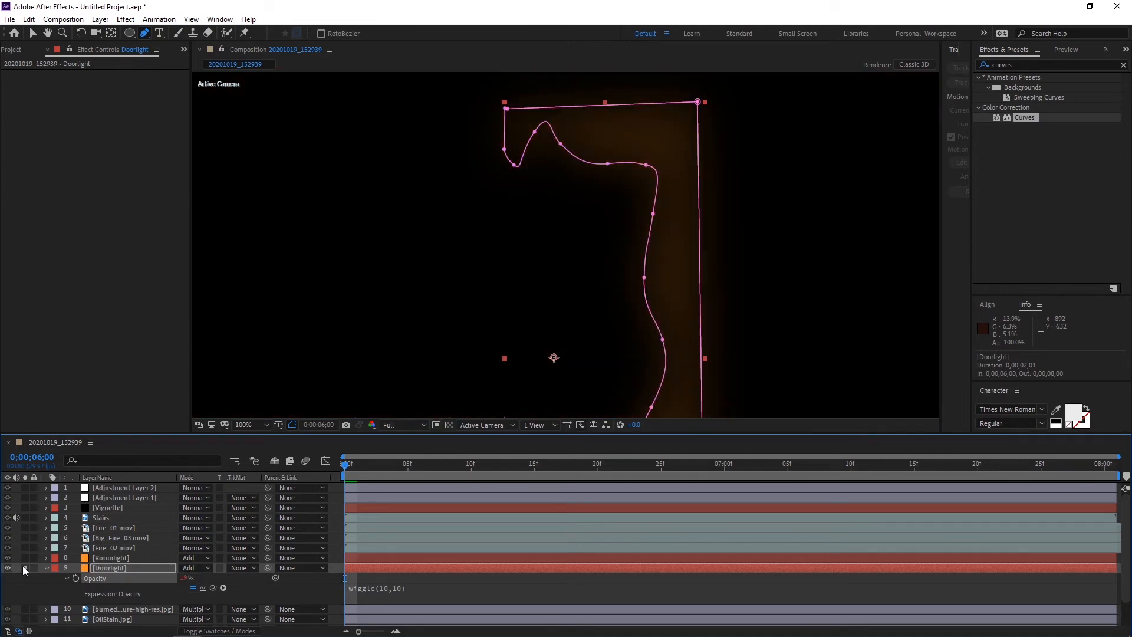
key(space)
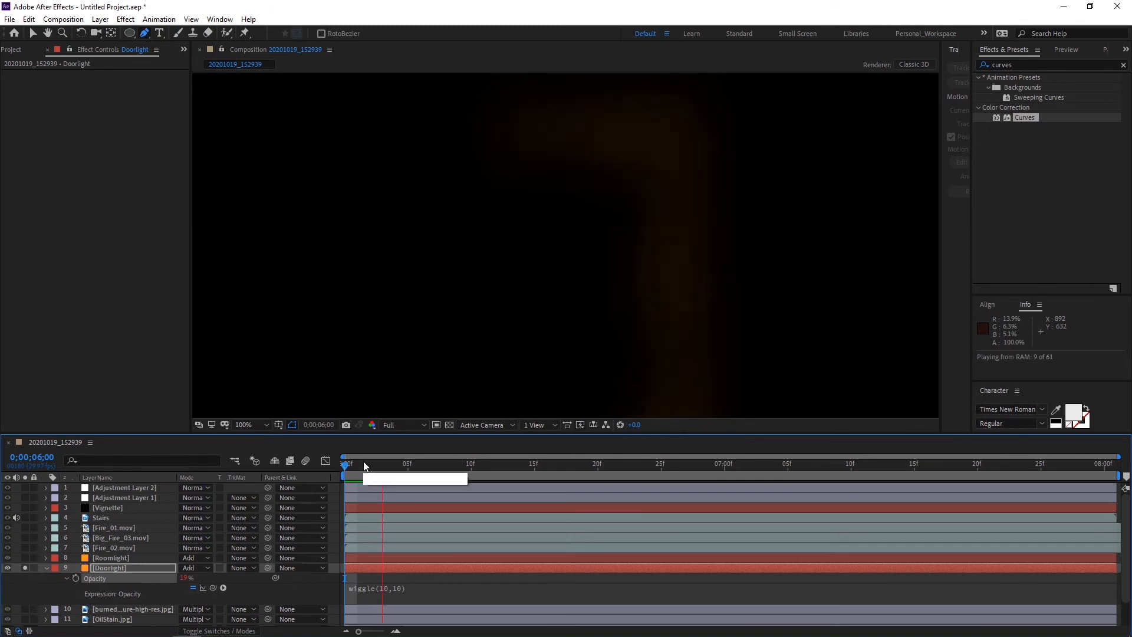
key(space)
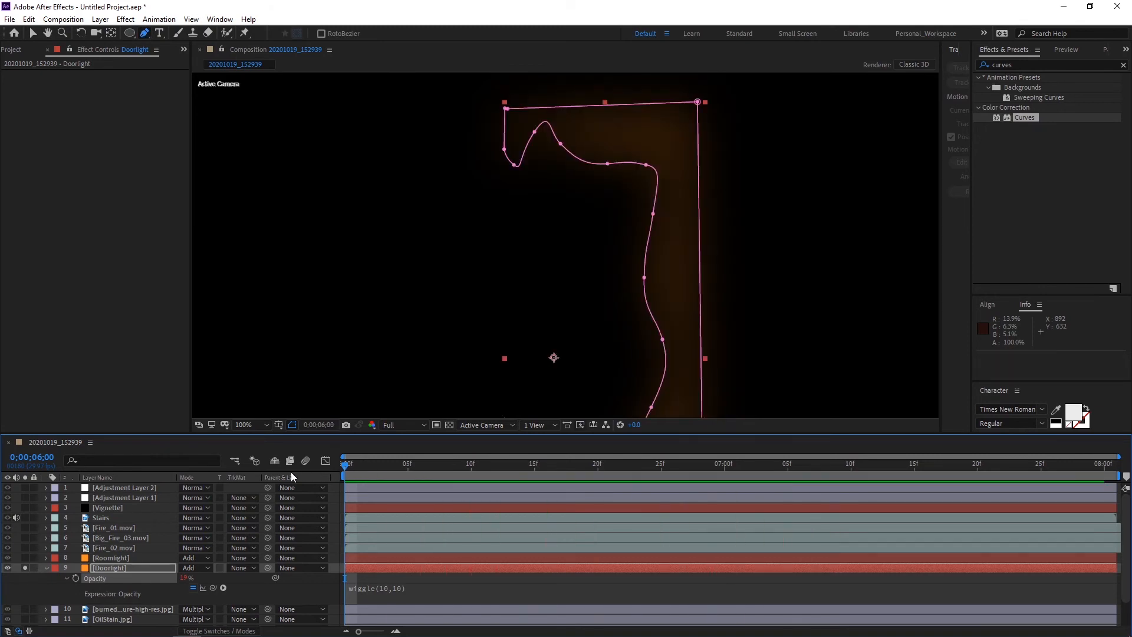
Step: Change the Doorlight opacity expression to wiggle(8,10) and preview the soloed flicker
click(384, 590)
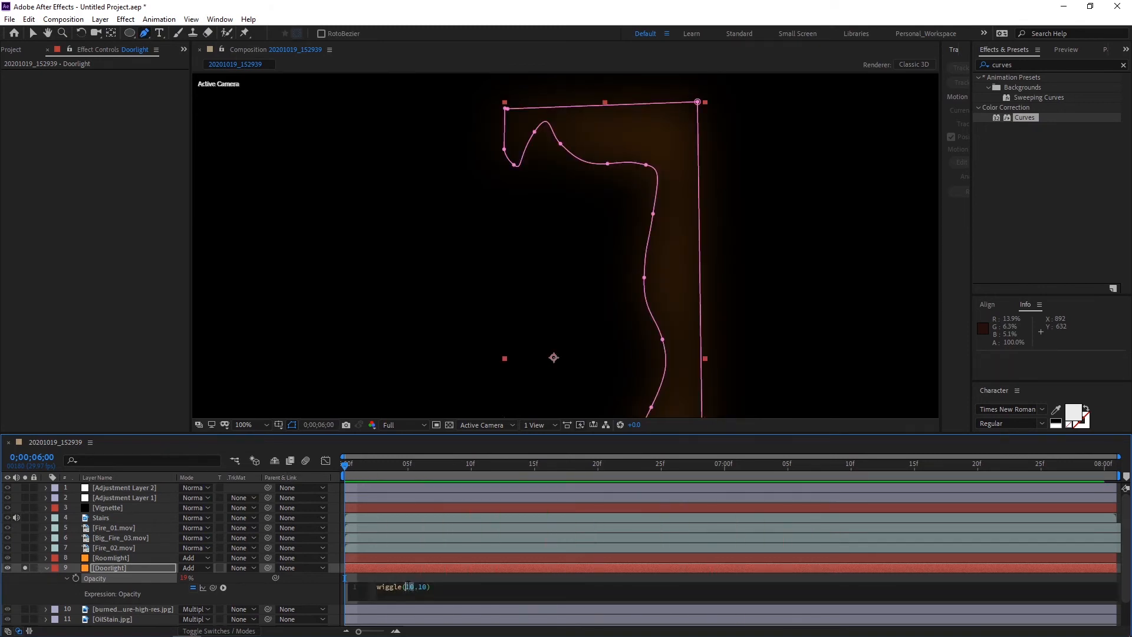
key(BackSpace)
text(8)
click(520, 574)
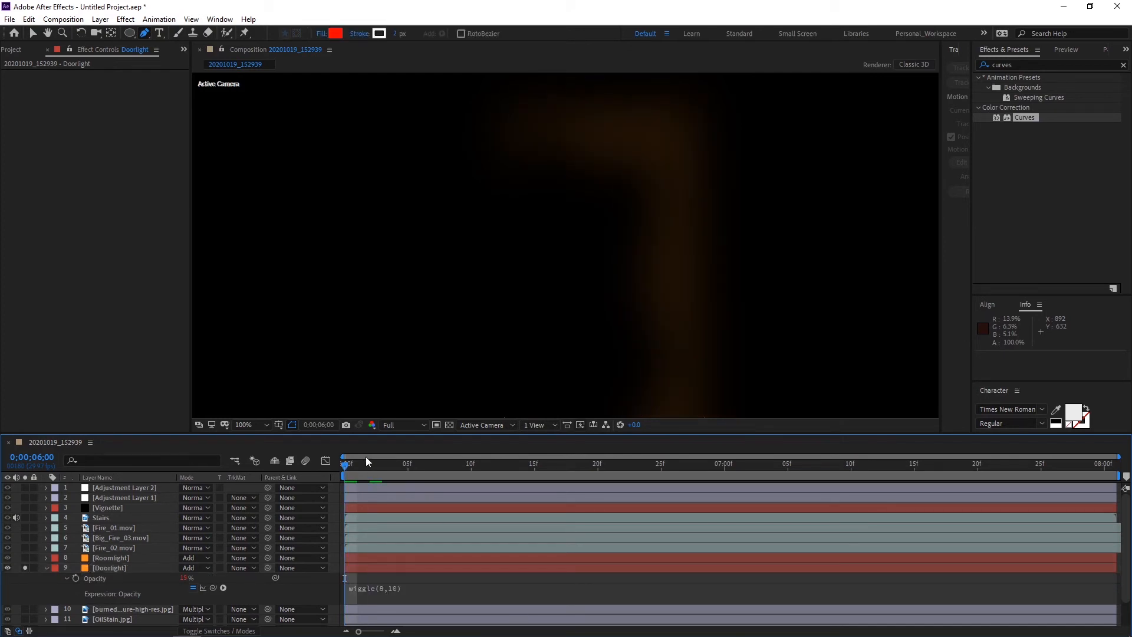
key(space)
key(space)
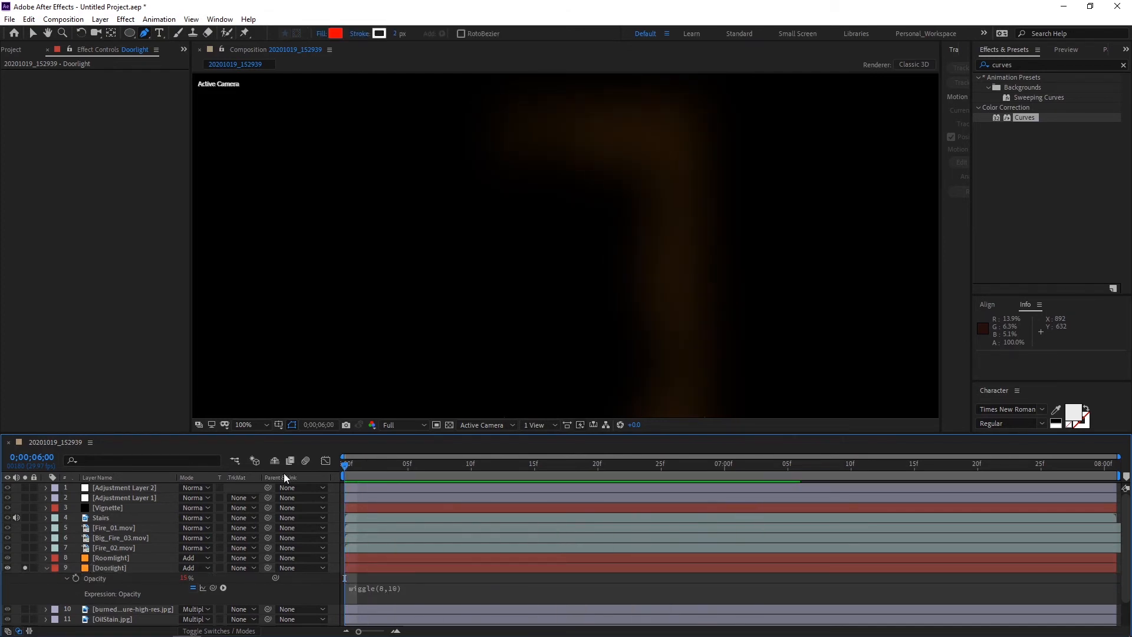
Step: Lower the preview resolution to Quarter and play the full composite with Doorlight no longer soloed
click(416, 425)
click(409, 493)
key(space)
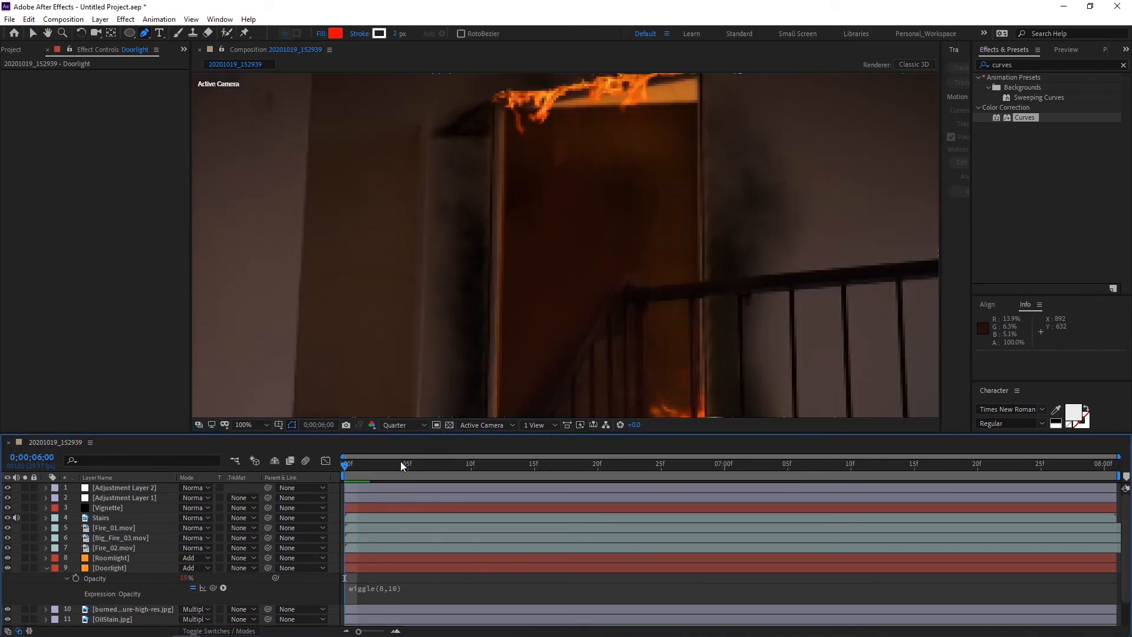
key(space)
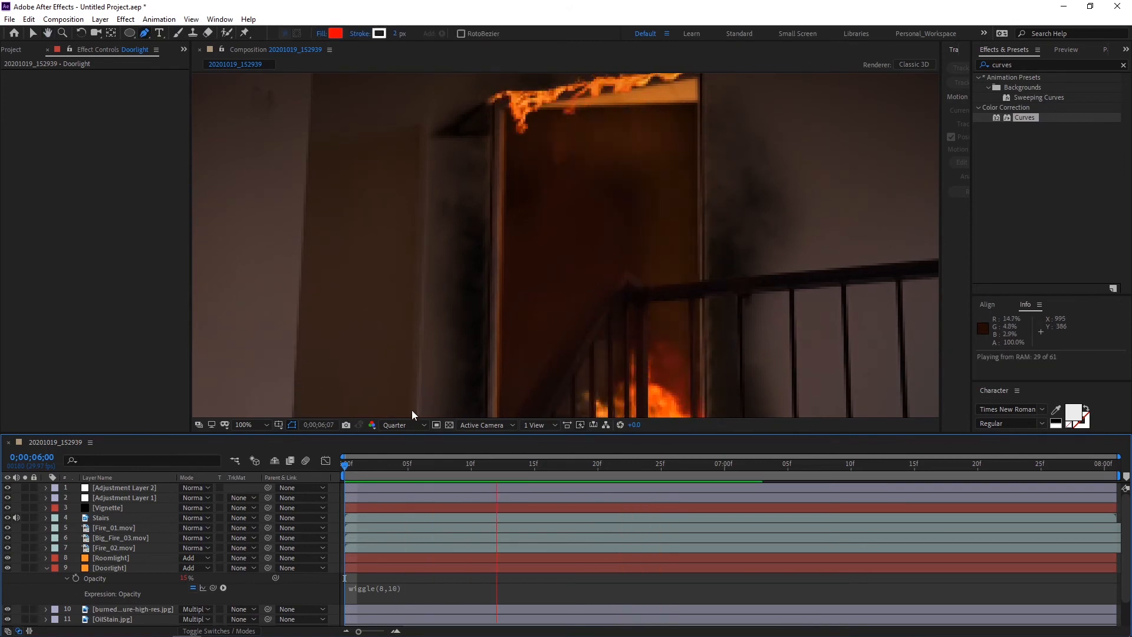
Step: Change the Doorlight opacity expression to wiggle(8,8) and preview the composite
click(394, 586)
click(394, 586)
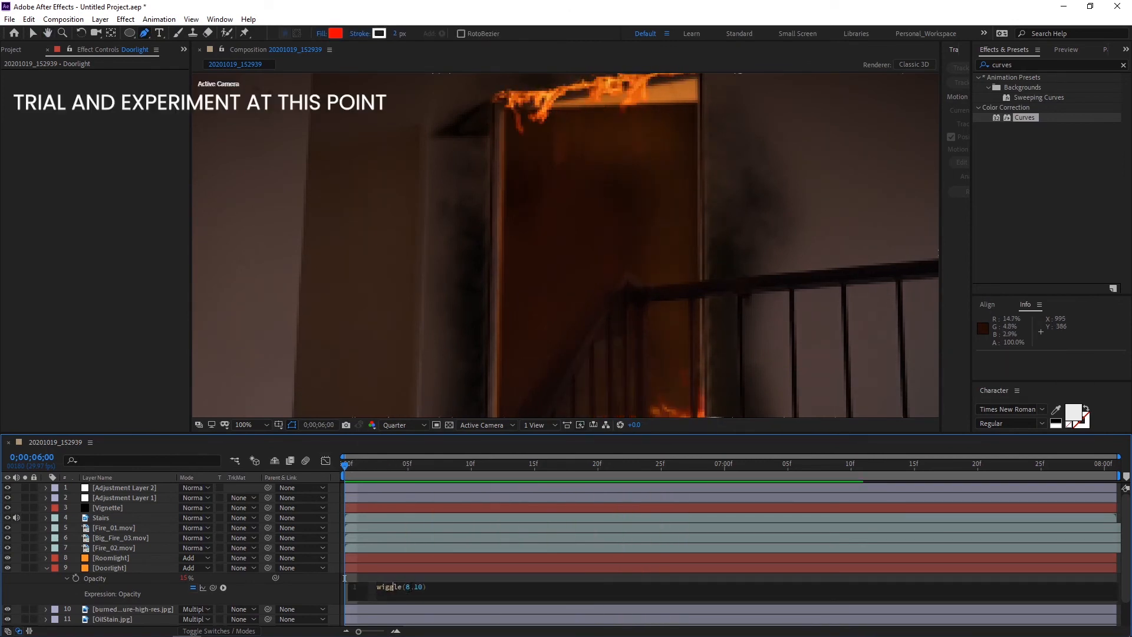
key(BackSpace)
key(BackSpace)
text(8)
click(352, 472)
key(space)
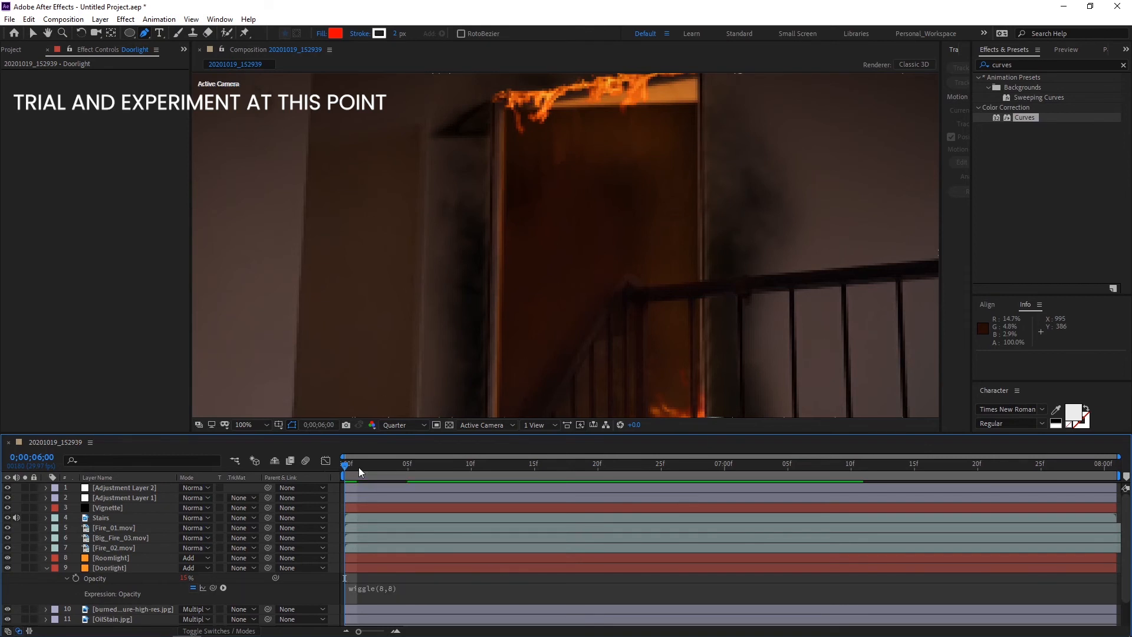
Step: Set the Doorlight layer's opacity to 10% and preview the flicker in the composite
click(186, 578)
text(10)
key(Return)
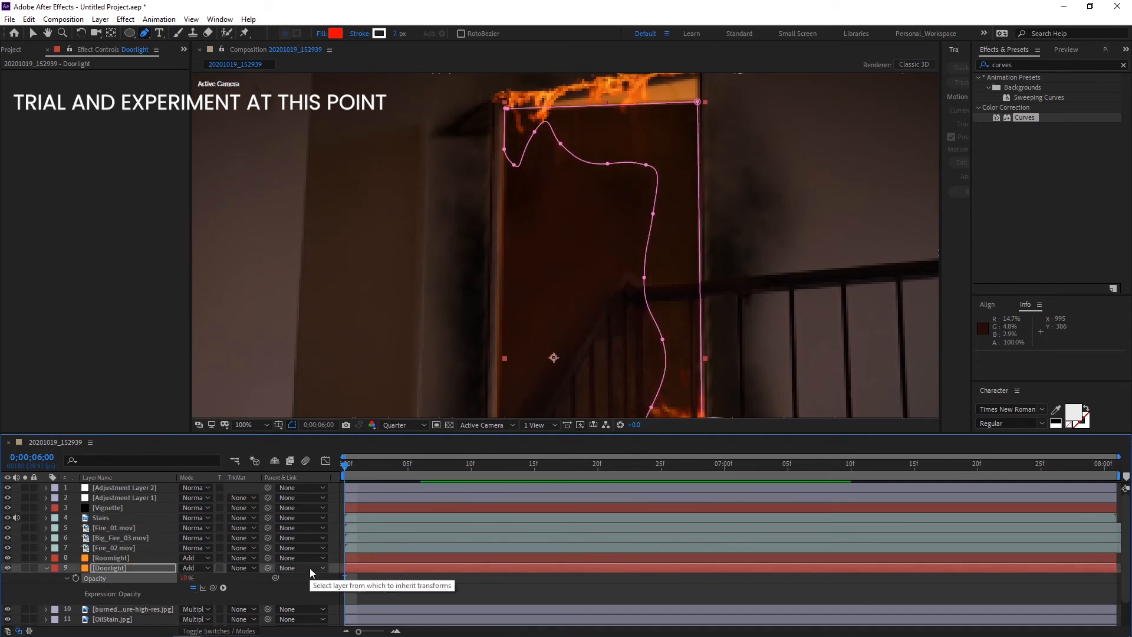
key(space)
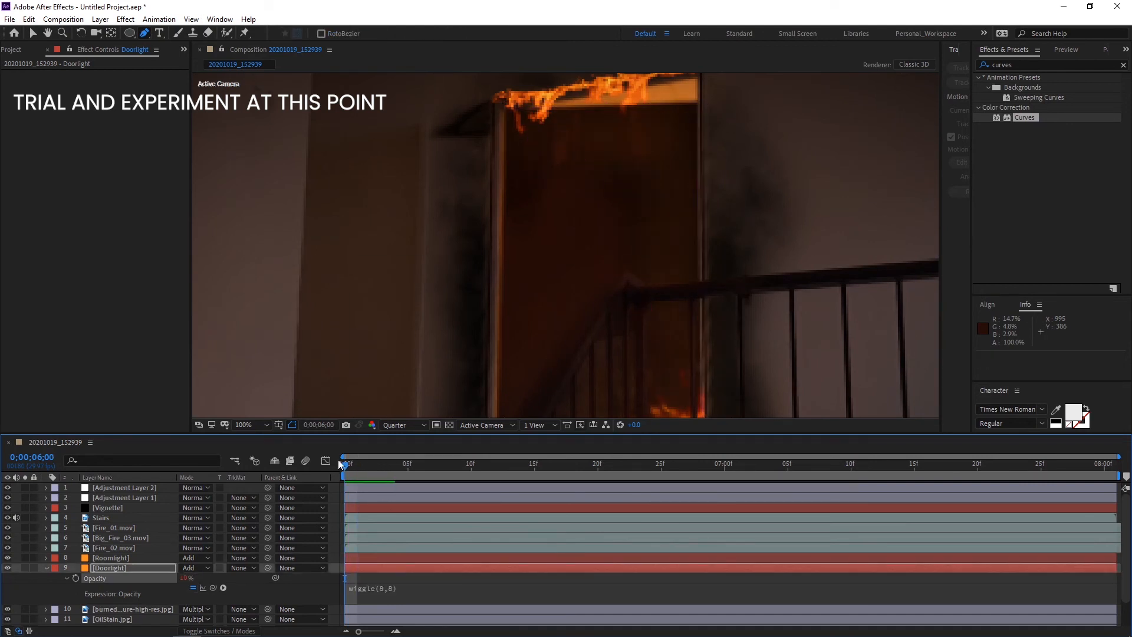
key(space)
key(space)
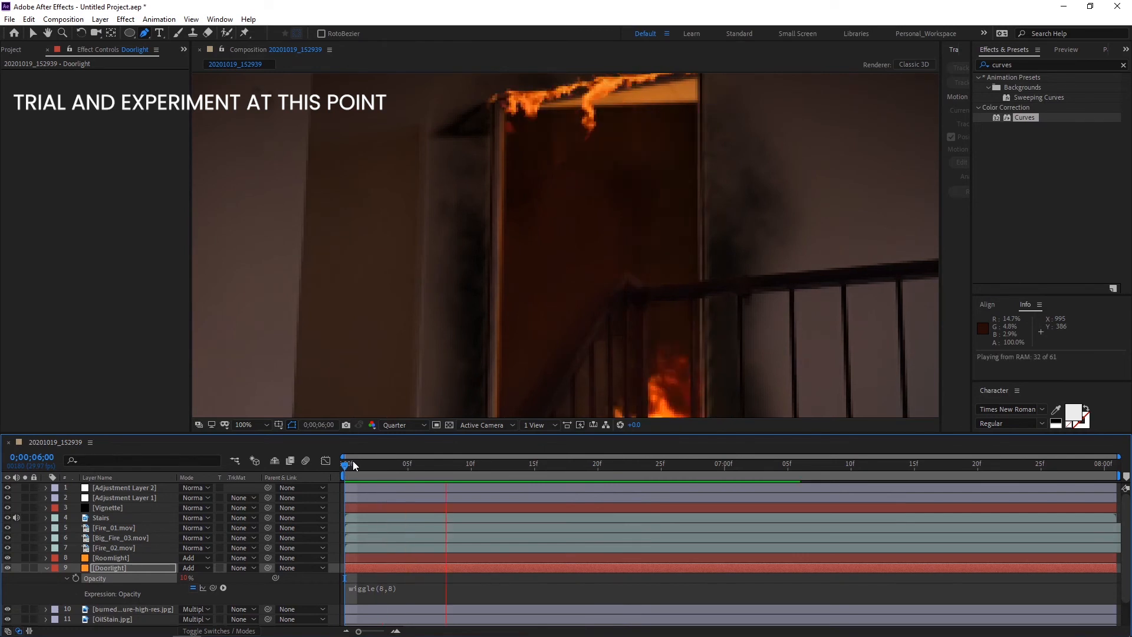
key(space)
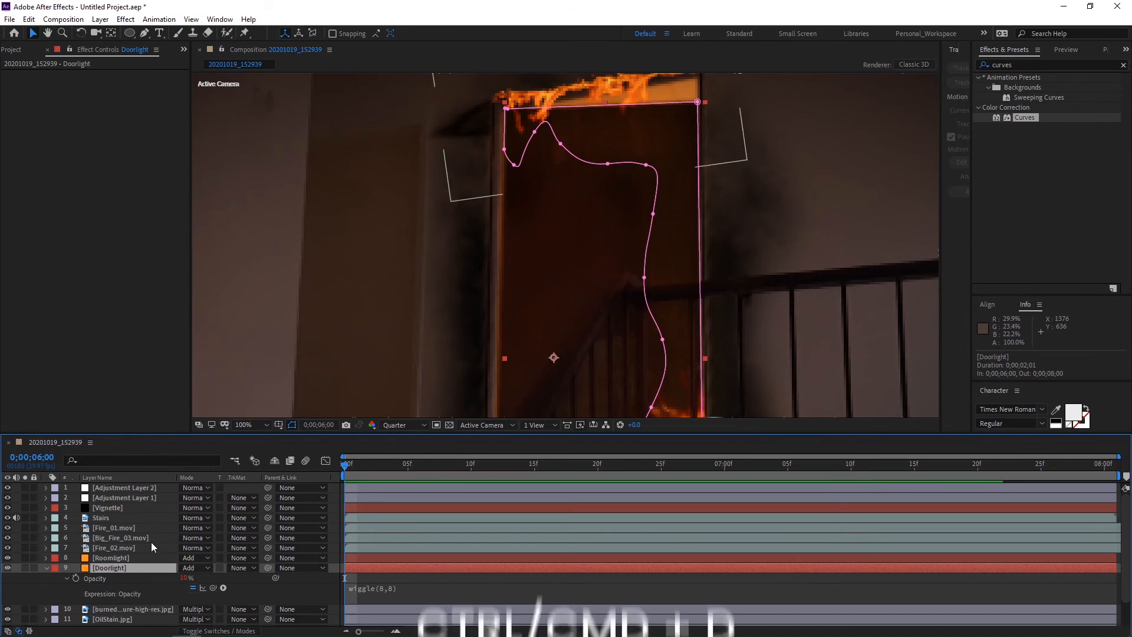
Step: Duplicate the Doorlight layer and move the copy directly above the Roomlight layer
key(ctrl+d)
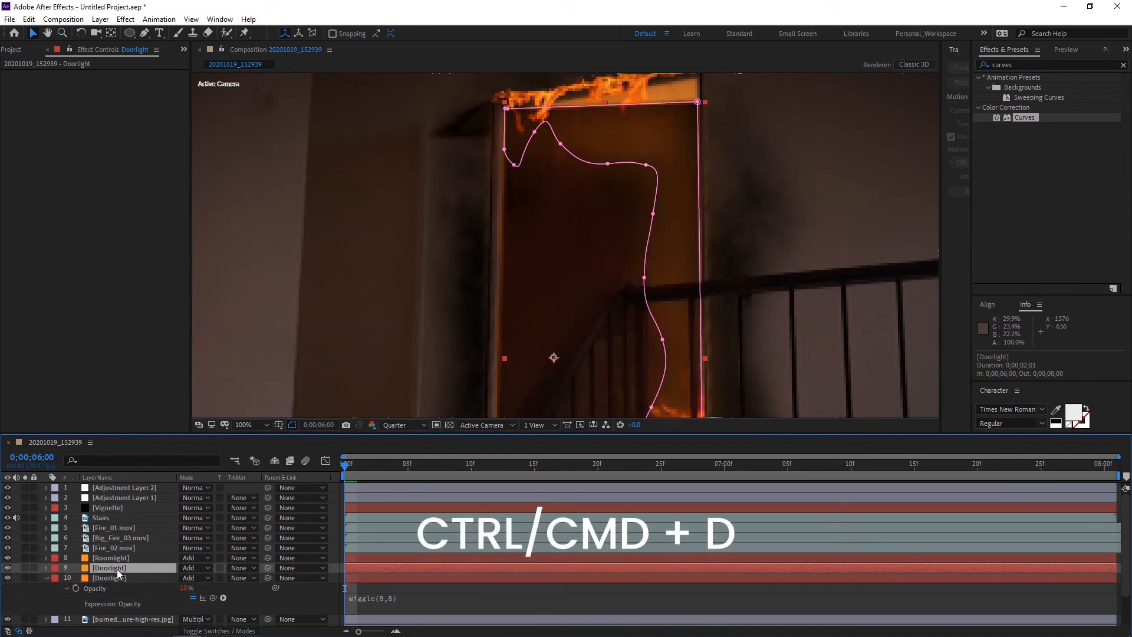
drag(112, 569, 119, 561)
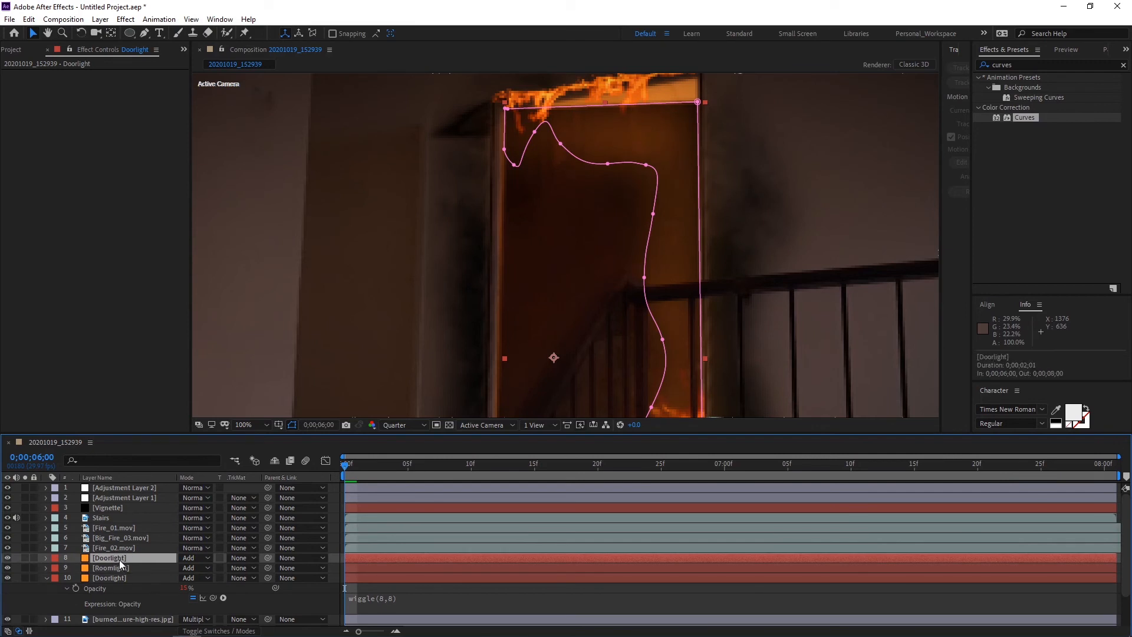
Step: Rename the upper Doorlight copy to Firelight and delete its existing mask
key(Return)
text(Fire)
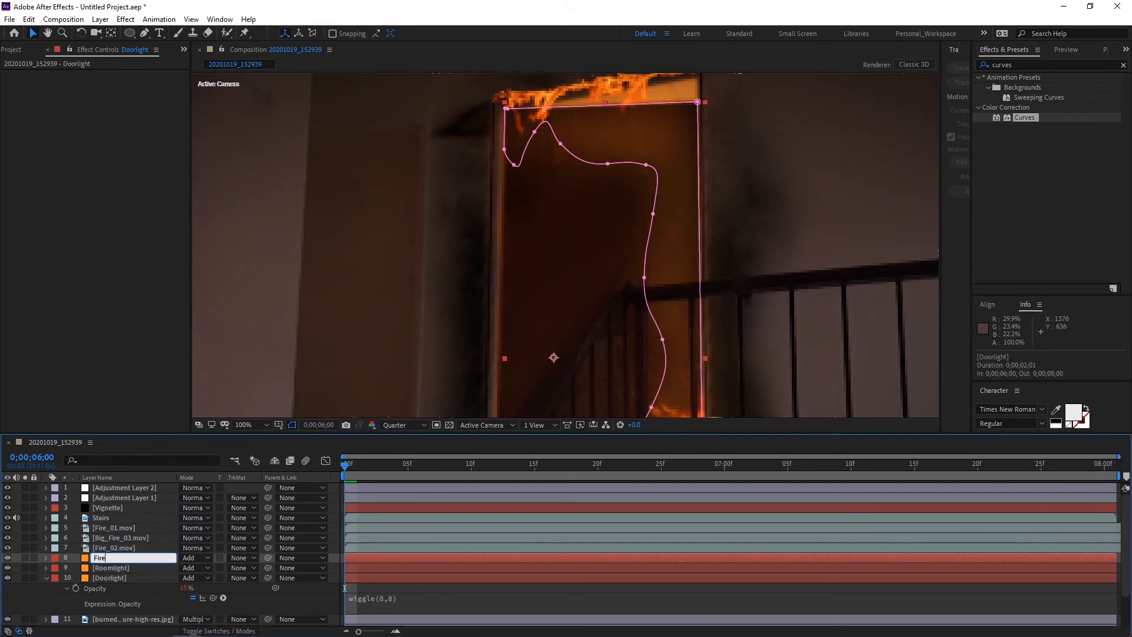
text(light)
key(Return)
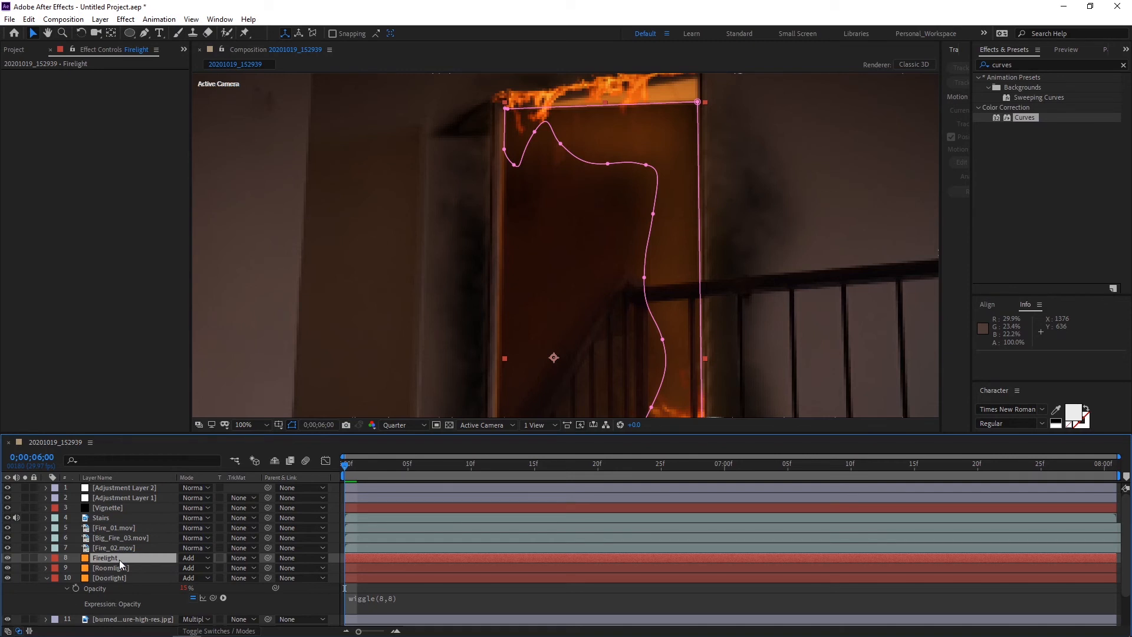
key(m)
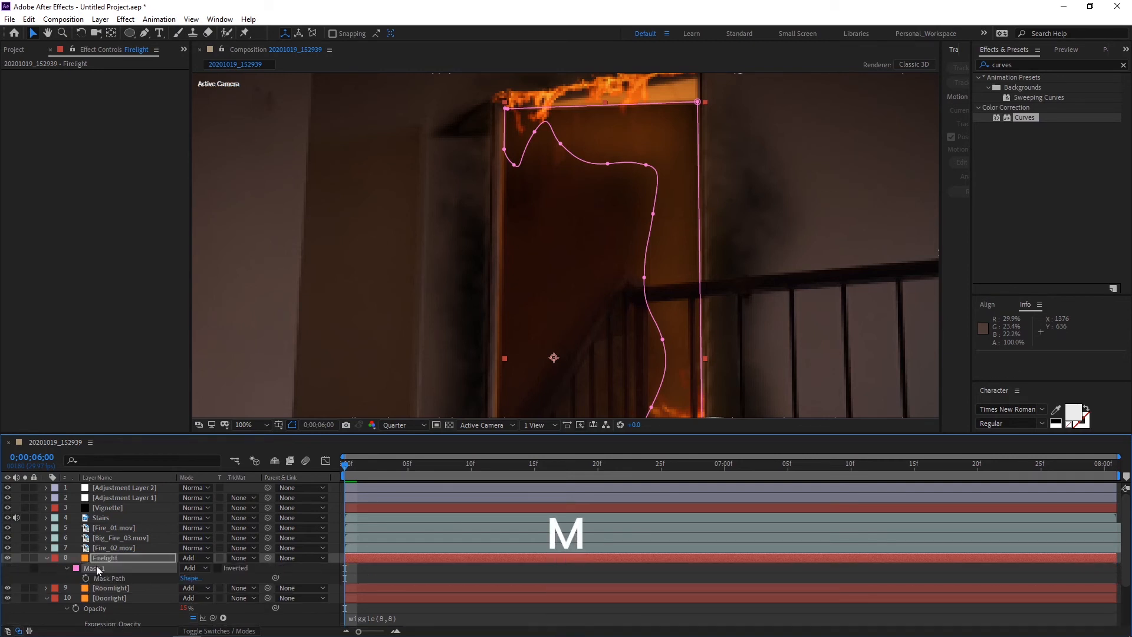
click(97, 569)
key(Delete)
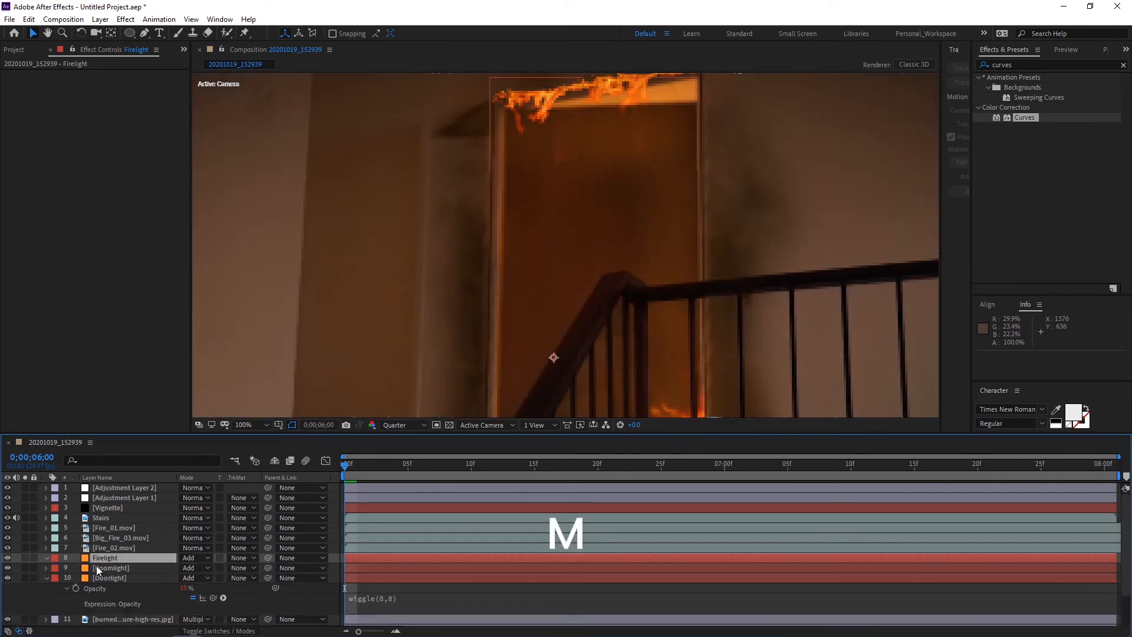
Step: Draw a closed, curved Pen mask on the Firelight layer around the flames along the top of the doorway
click(144, 33)
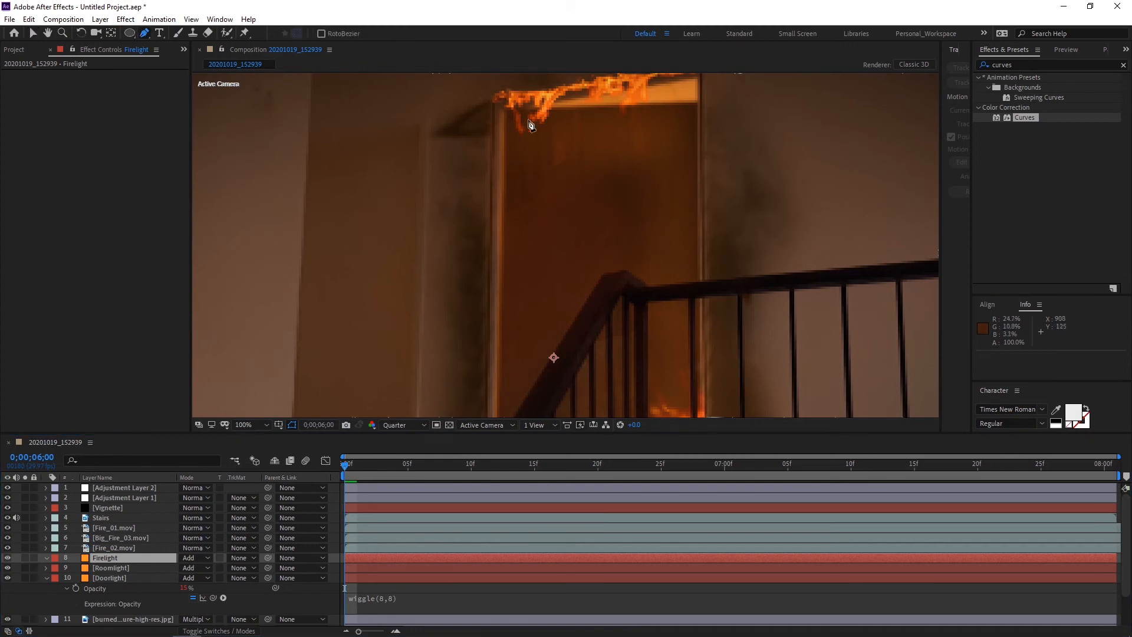
drag(535, 130, 508, 172)
drag(462, 113, 627, 95)
drag(714, 106, 710, 103)
drag(714, 114, 678, 141)
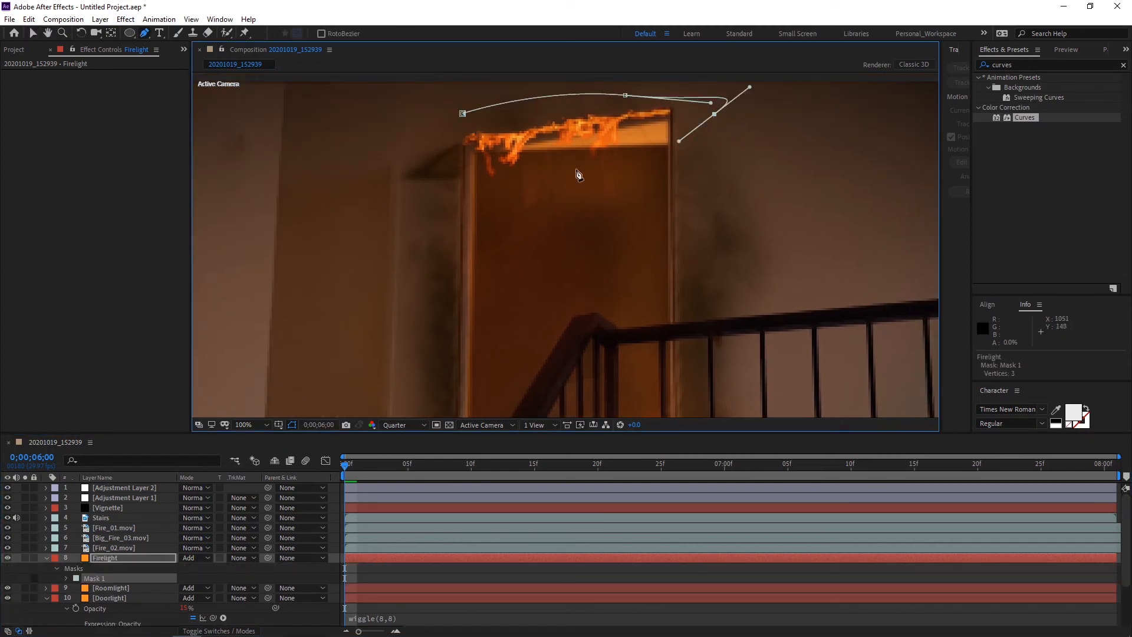
drag(574, 170, 533, 189)
drag(451, 179, 437, 155)
drag(444, 148, 466, 122)
click(462, 113)
Step: Draw a second curved mask on Firelight around the lower fire behind the railing and smooth its upper edge
drag(686, 297, 659, 142)
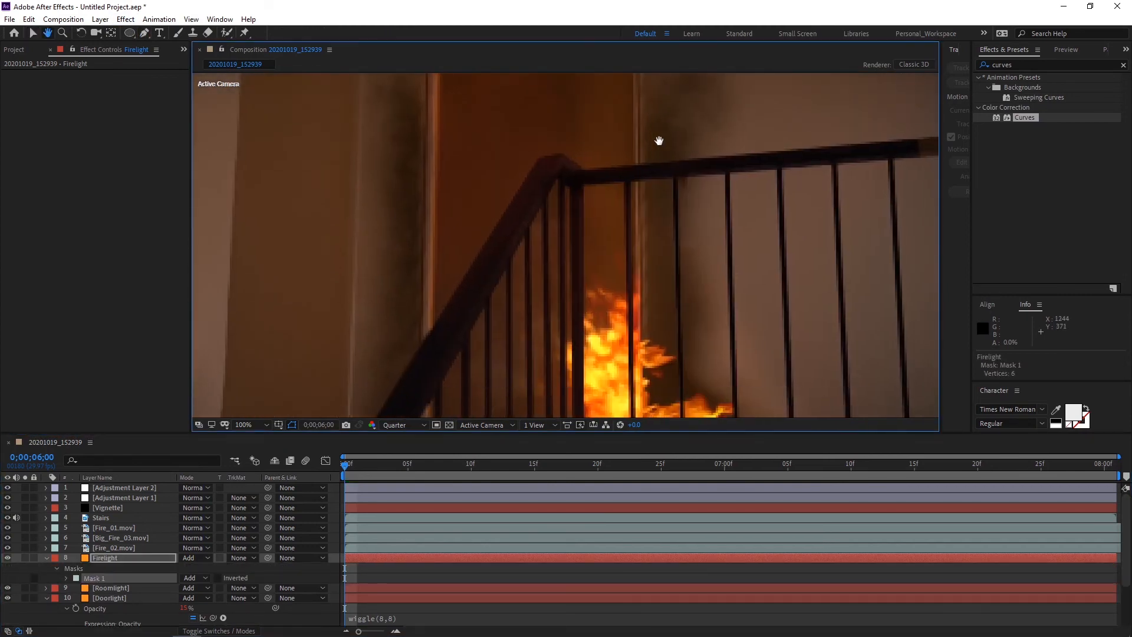
drag(634, 280, 646, 215)
drag(648, 234, 753, 281)
drag(774, 289, 761, 350)
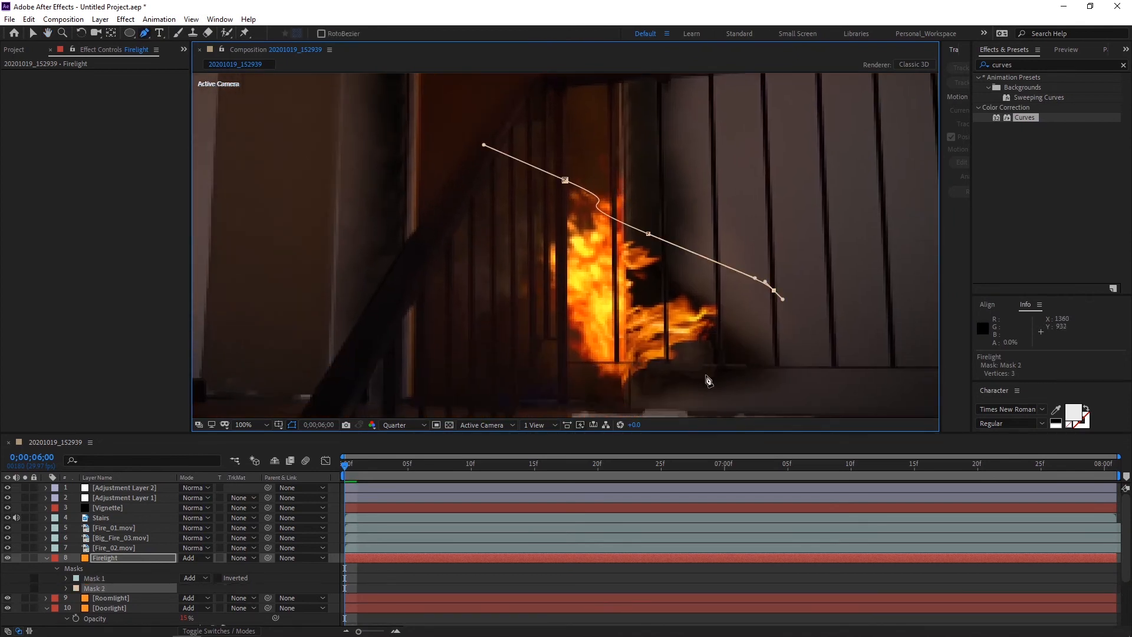
drag(665, 390, 606, 406)
drag(533, 407, 489, 366)
drag(501, 315, 504, 270)
drag(503, 228, 525, 205)
click(565, 179)
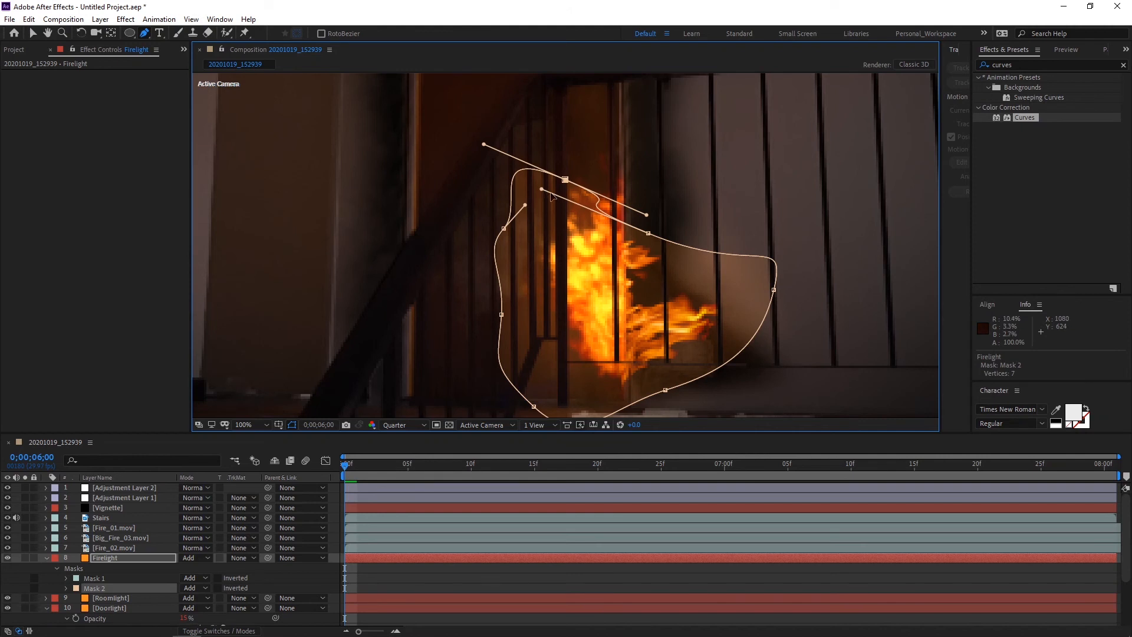
drag(541, 188, 655, 228)
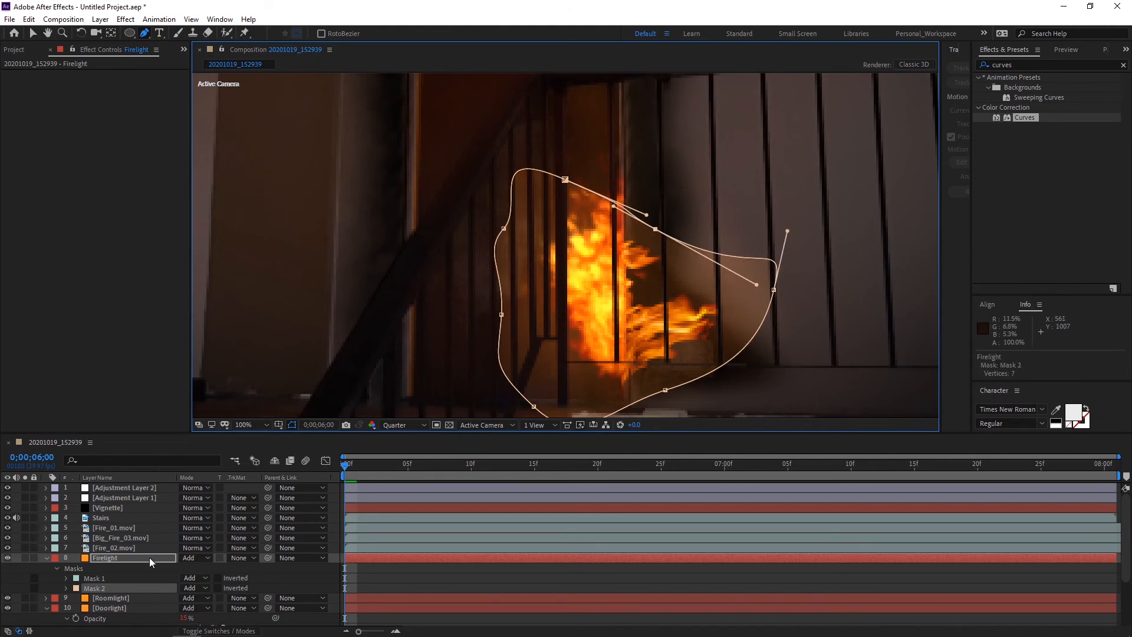
Step: Set the mask feather of both Firelight masks to 118 pixels
click(106, 558)
key(f)
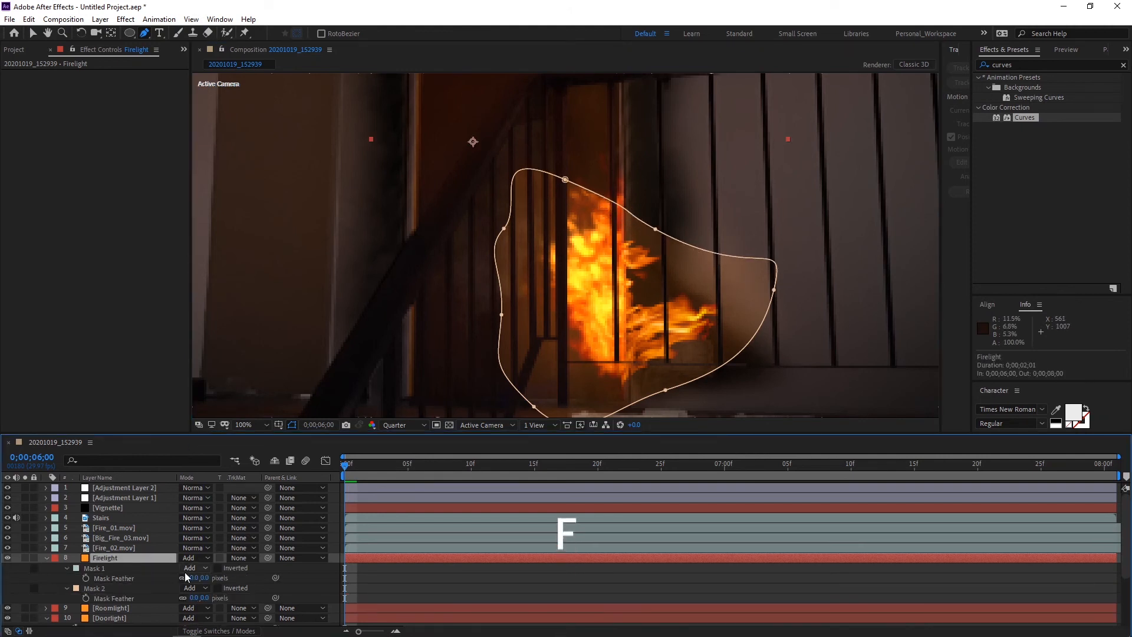
click(94, 565)
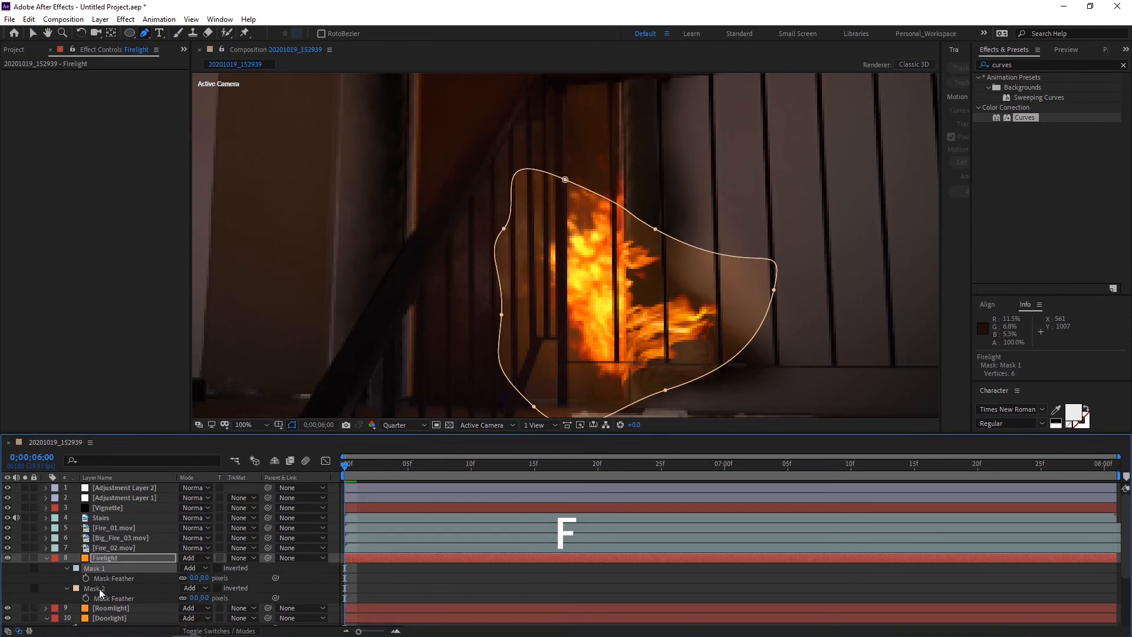
shift+click(97, 589)
drag(206, 577, 279, 576)
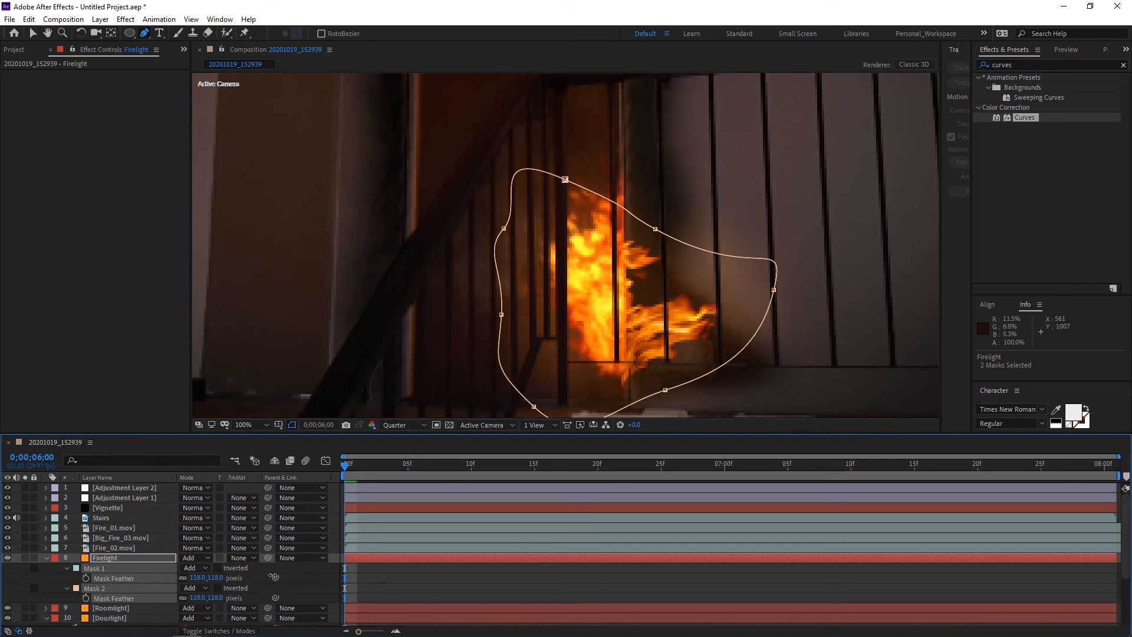
click(307, 575)
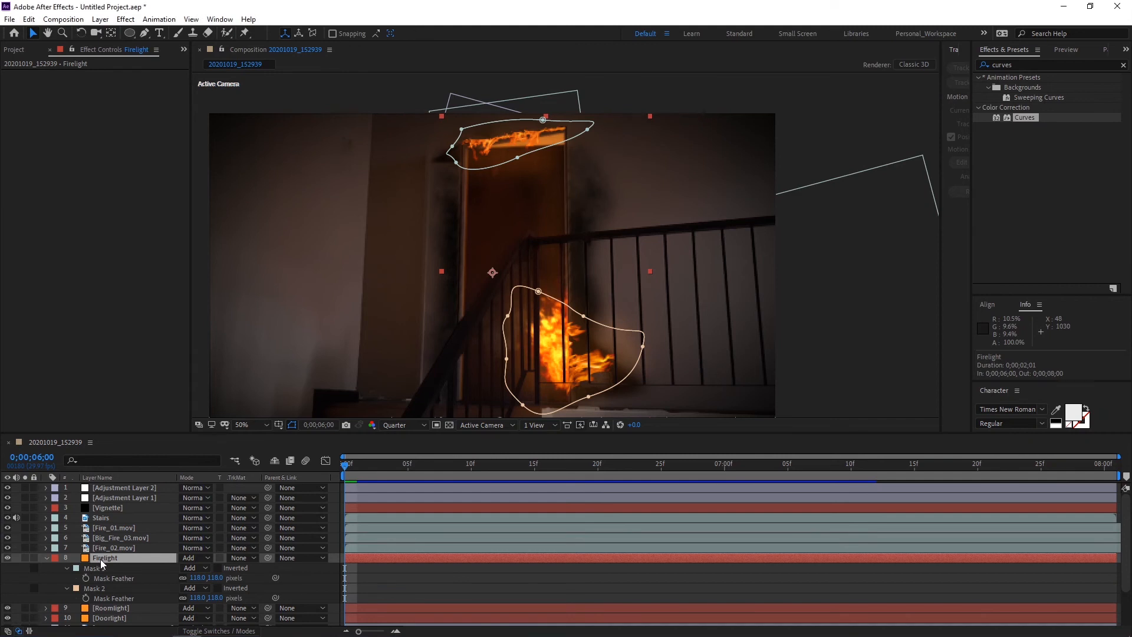
Step: Change the Firelight layer's opacity expression to wiggle(0.5,1)
key(t)
alt+click(76, 567)
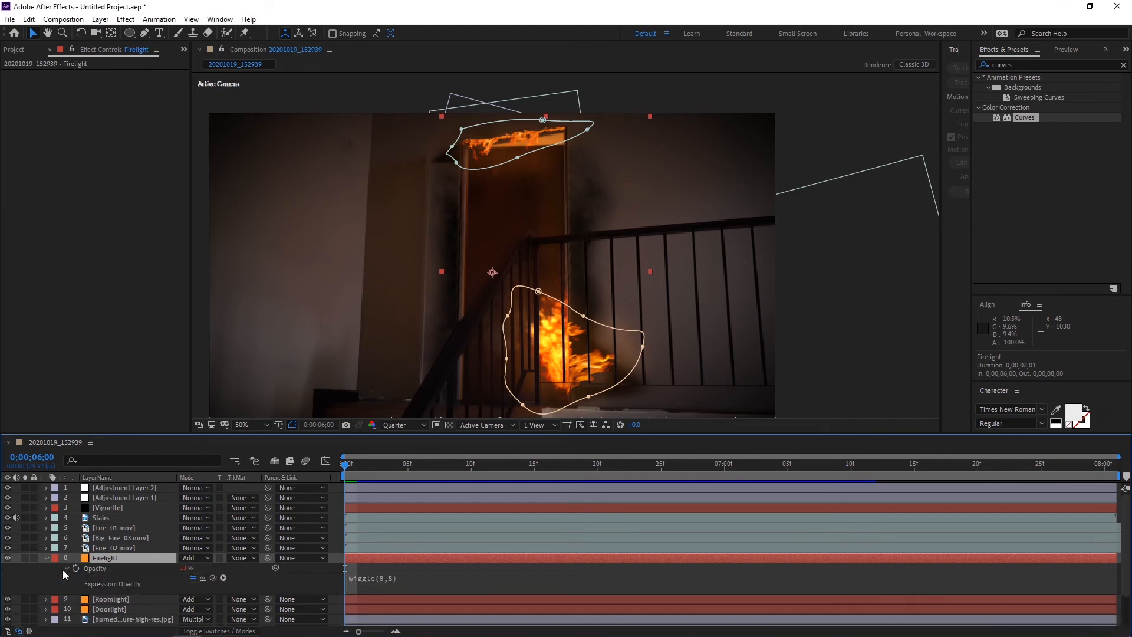
text(wiggle(8,8))
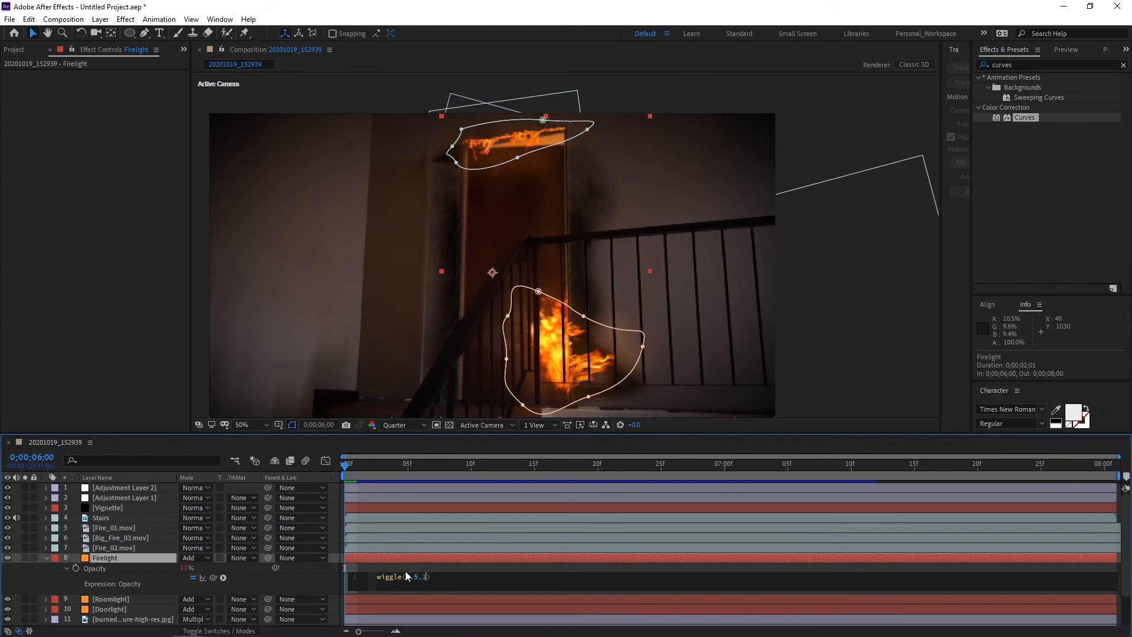
click(346, 466)
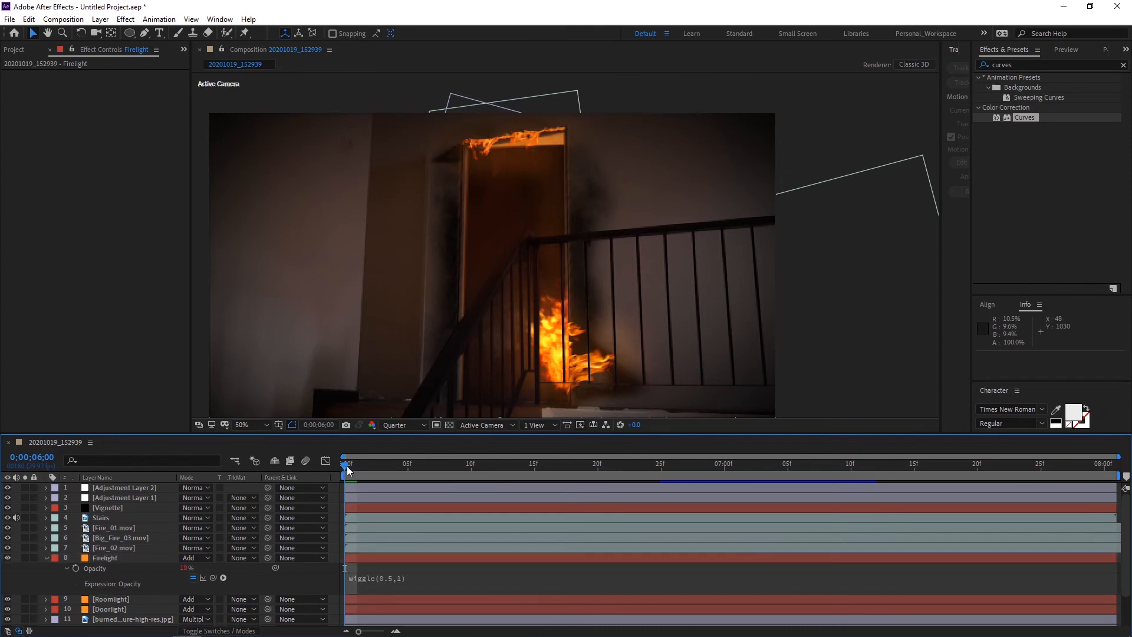
Step: Set the Firelight layer's opacity to 15% and preview the composite from the start
click(185, 568)
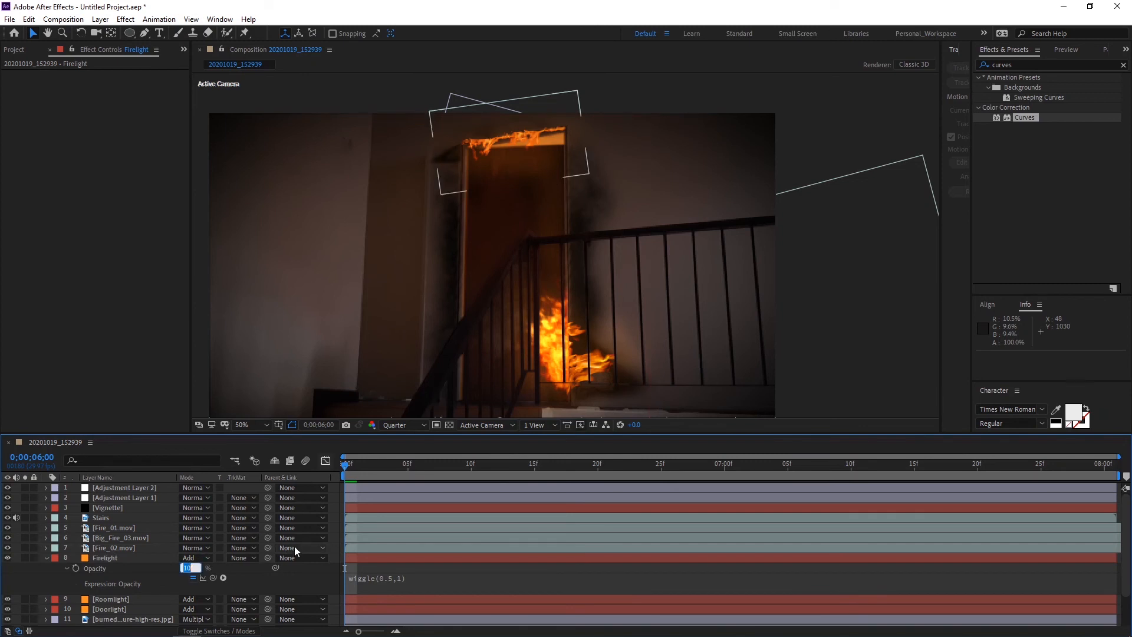
text(15)
key(Return)
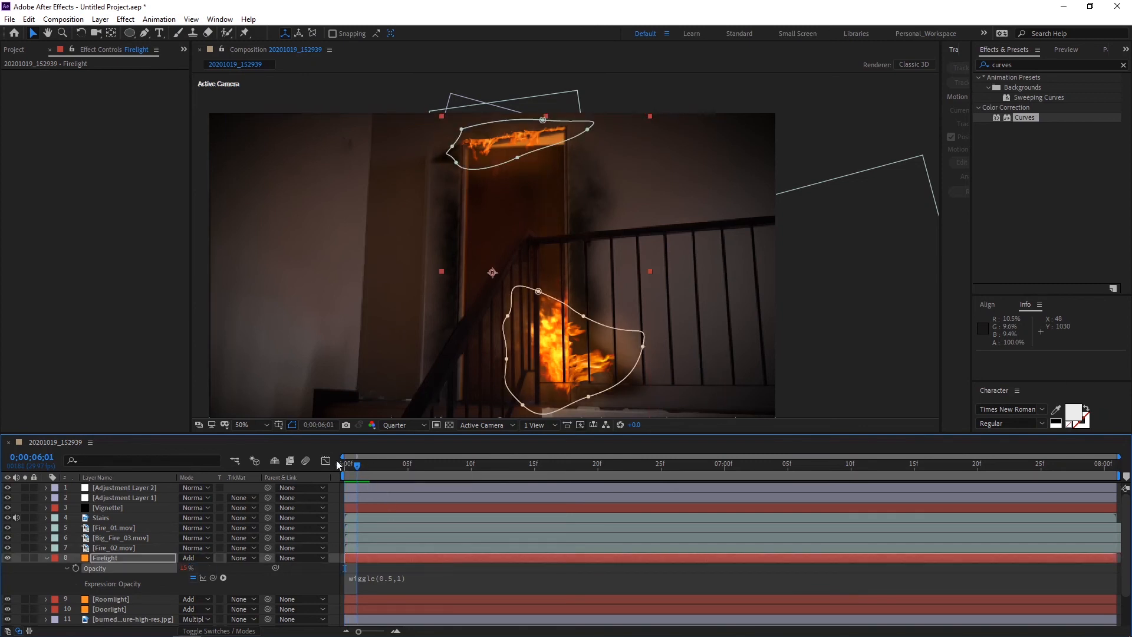
click(351, 460)
key(space)
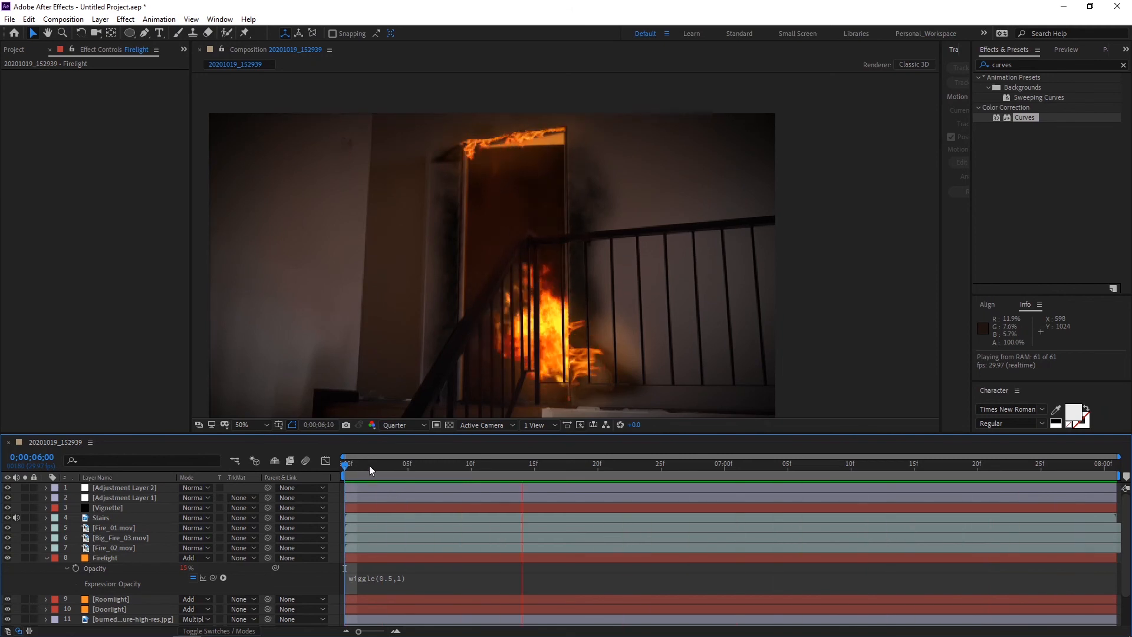
click(455, 464)
click(420, 469)
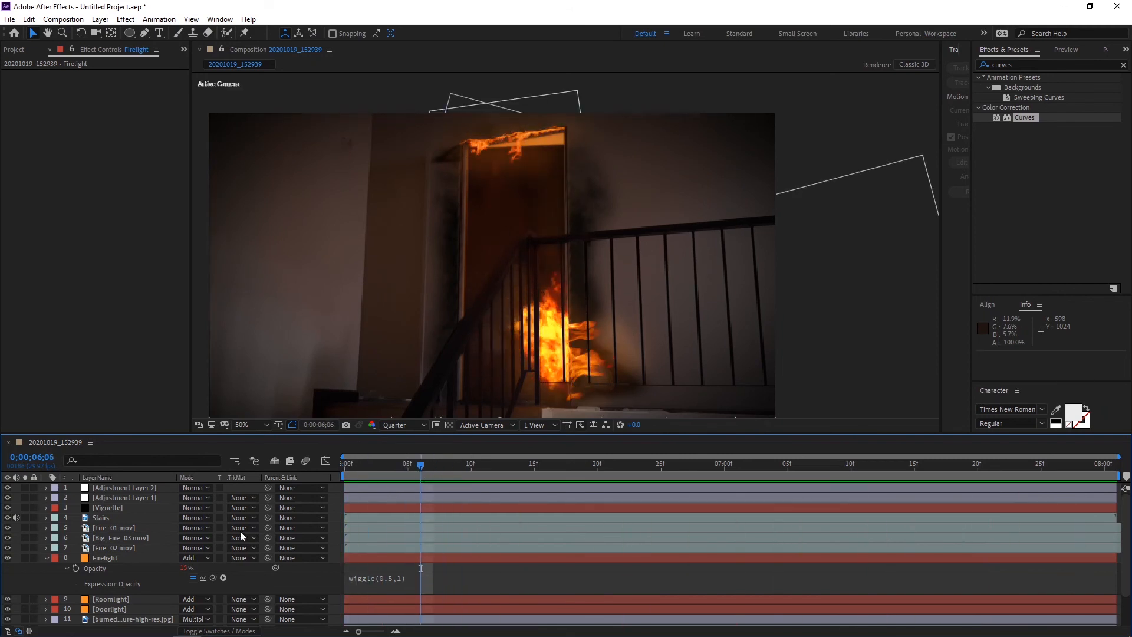
Step: Change the Doorlight layer's opacity expression to wiggle(8,5) and preview the composite
click(115, 609)
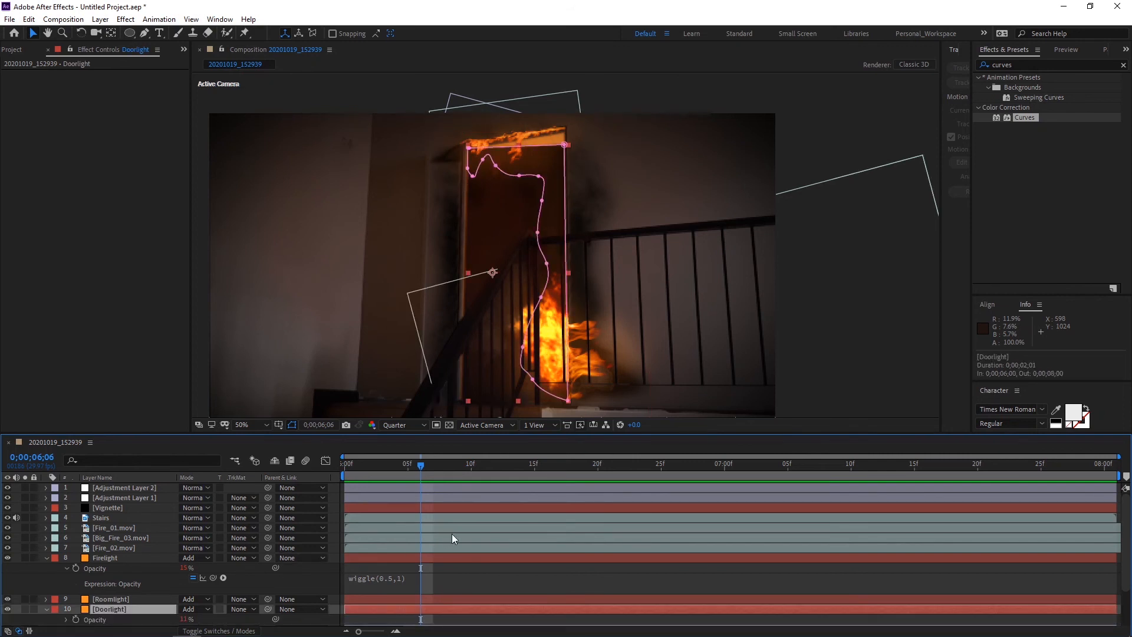
key(t)
drag(417, 466, 259, 476)
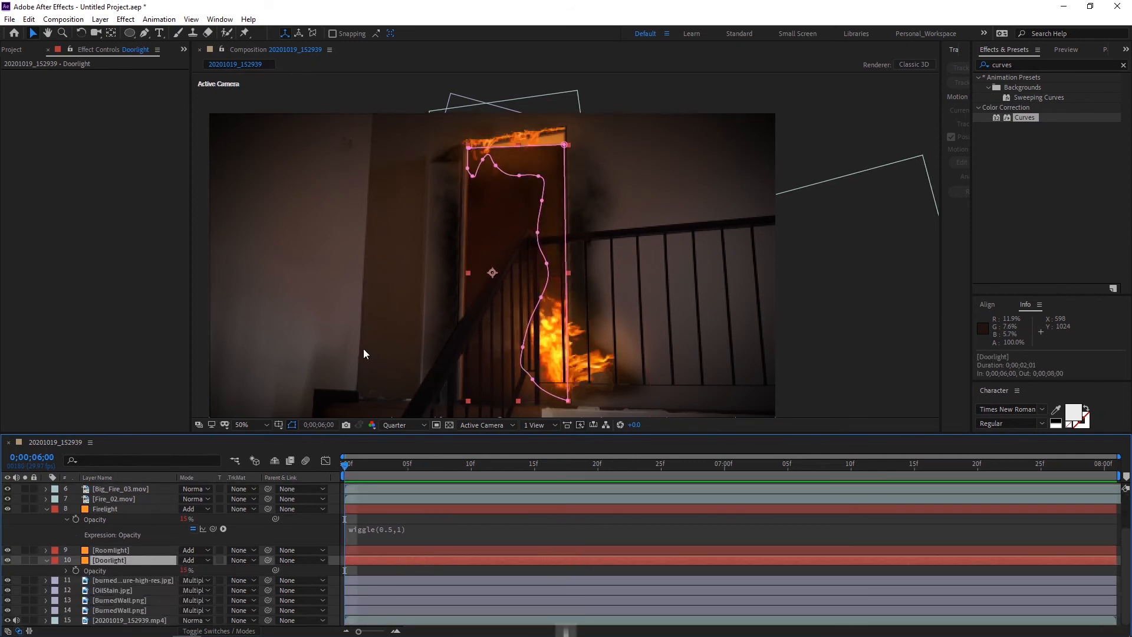
click(793, 159)
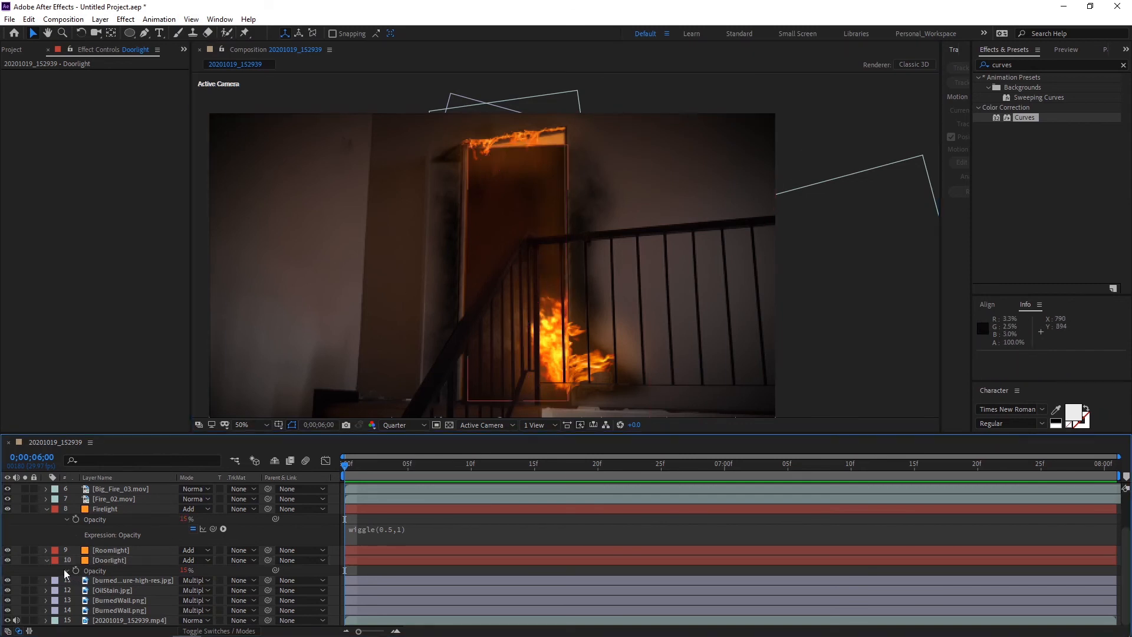
click(64, 570)
click(388, 580)
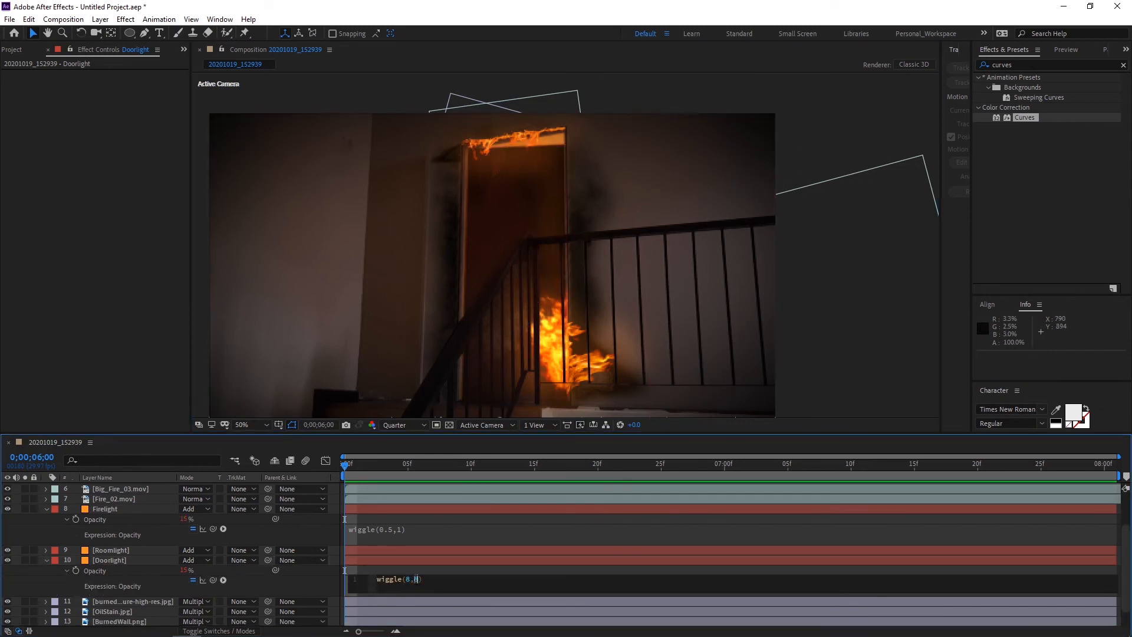
text(5)
click(370, 471)
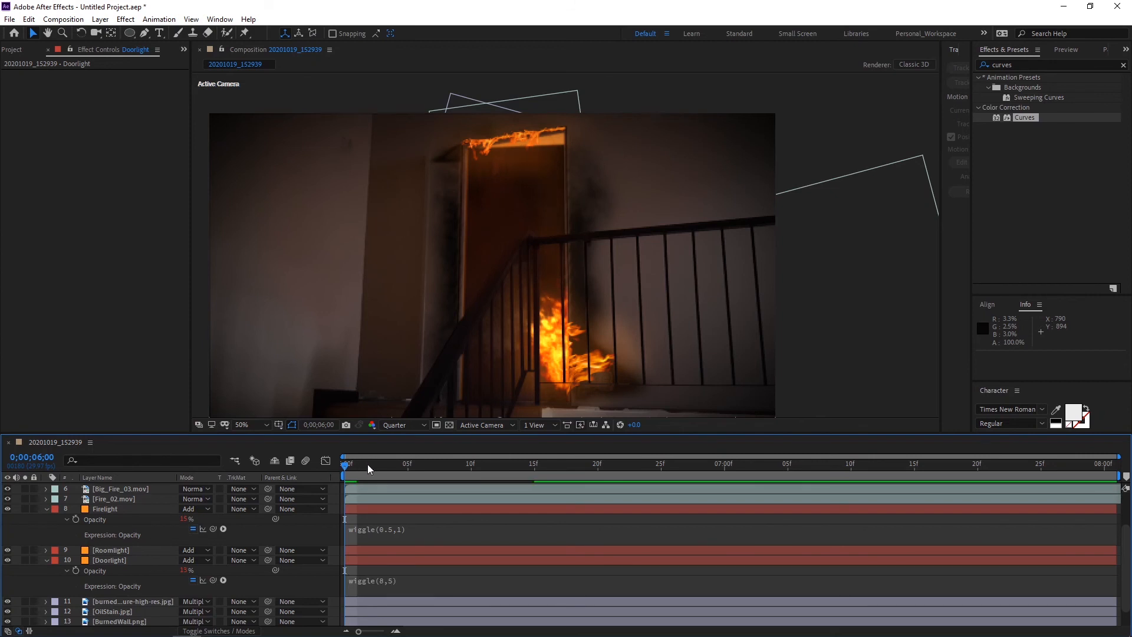
key(space)
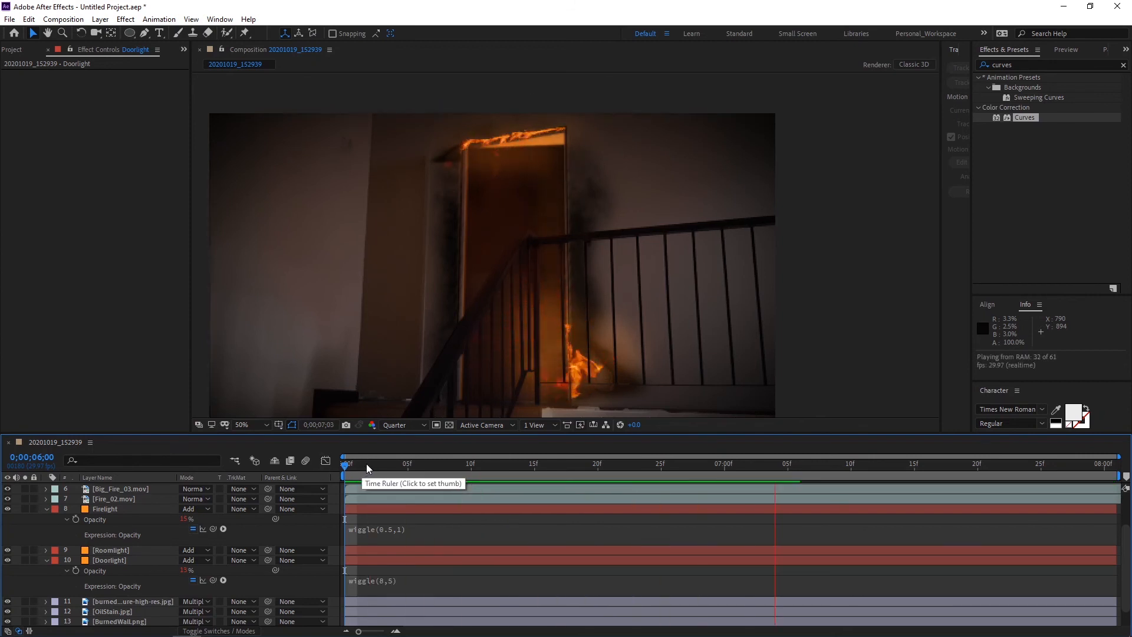
key(space)
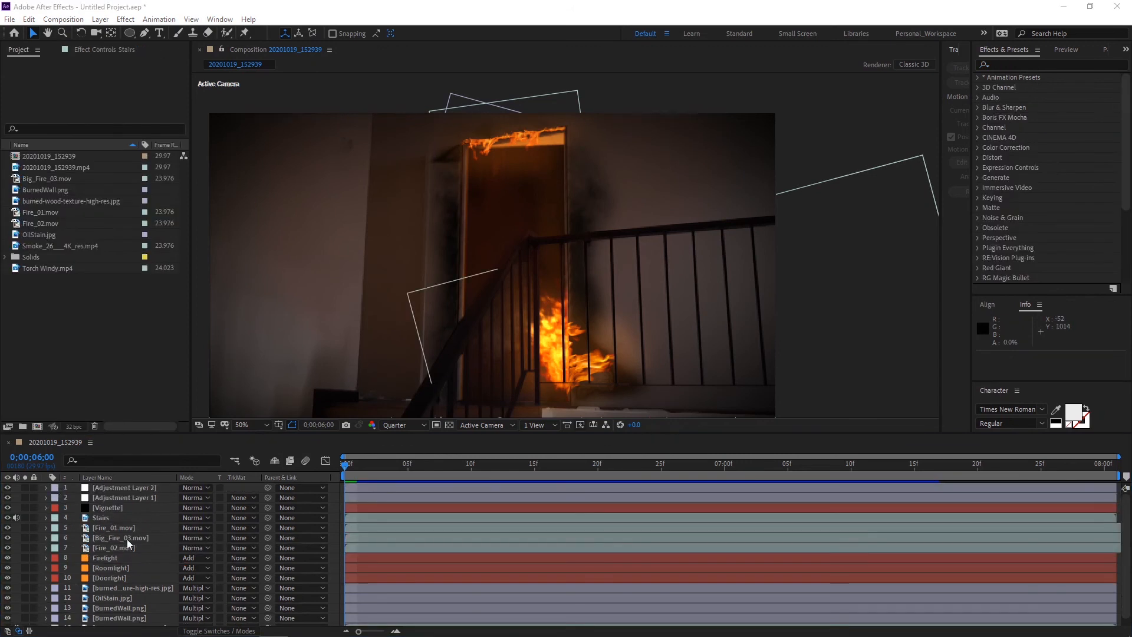
Step: Find the Glow effect and apply it to the Fire_01.mov layer
click(1005, 65)
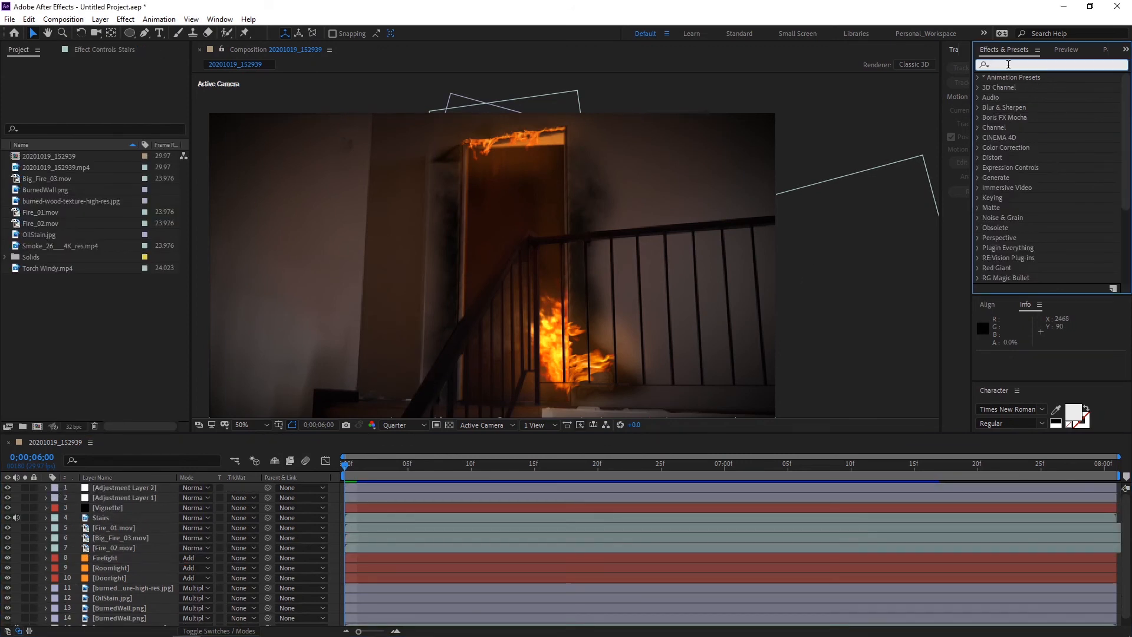
text(glow)
drag(1028, 199, 122, 527)
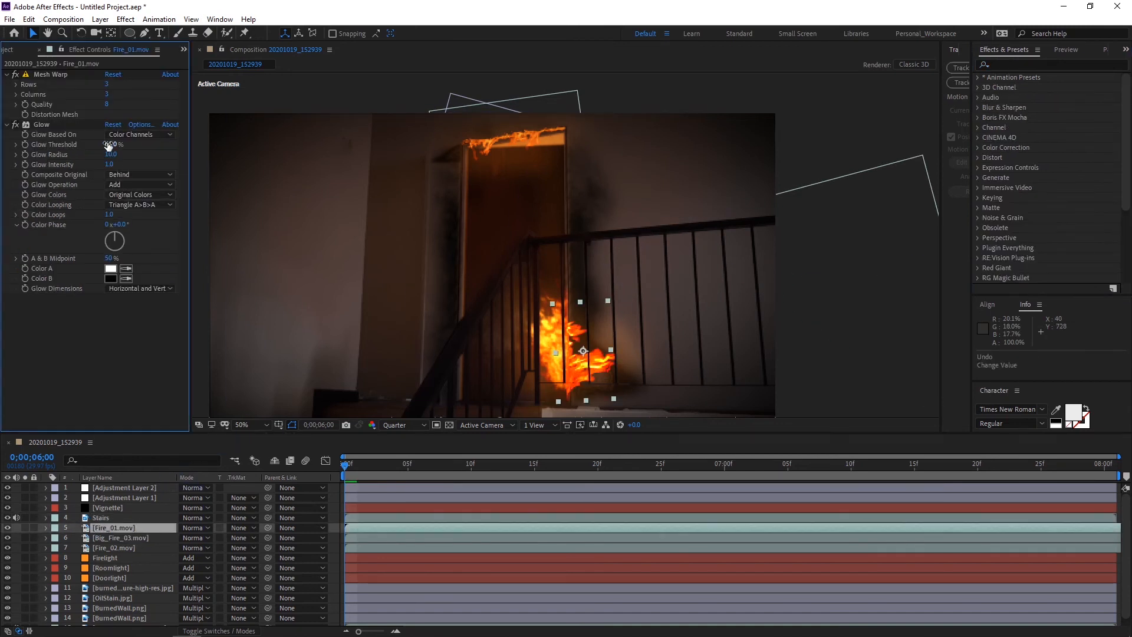
Step: Set the Fire_01.mov Glow threshold to 0%, its radius to 500 and its intensity to 0.5
text(0)
key(Tab)
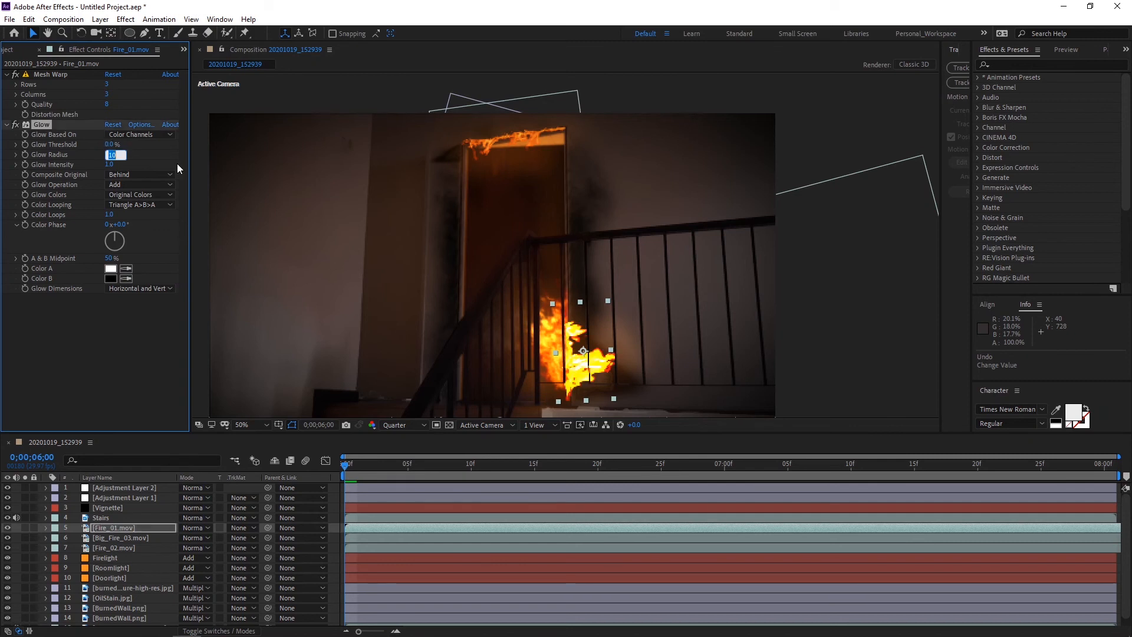
text(6;00)
key(Tab)
text(0.5)
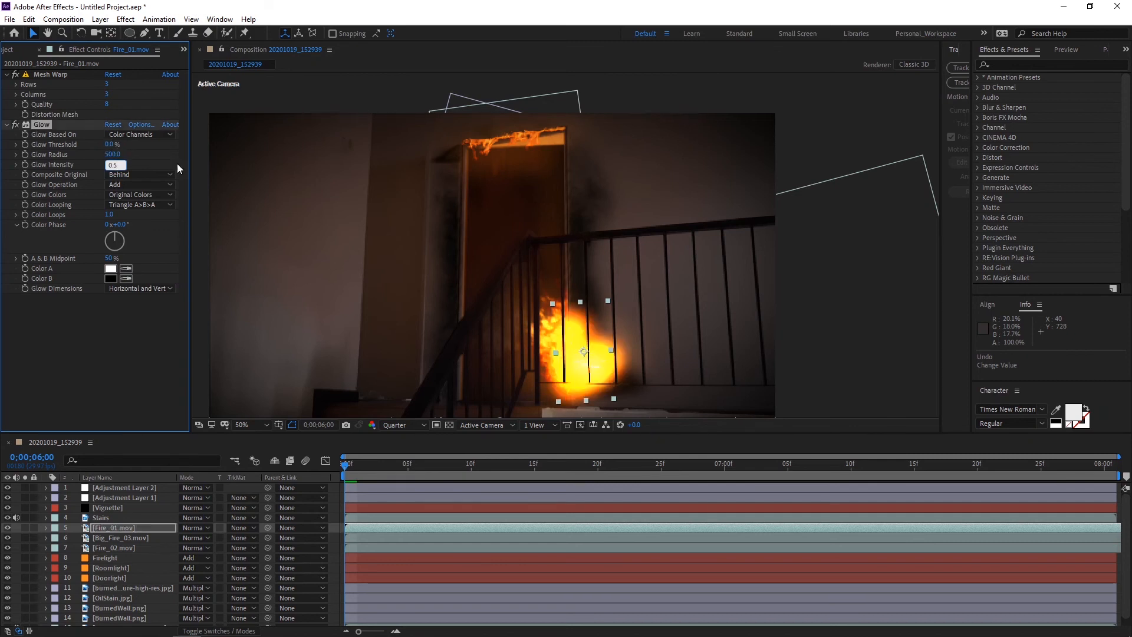
key(Tab)
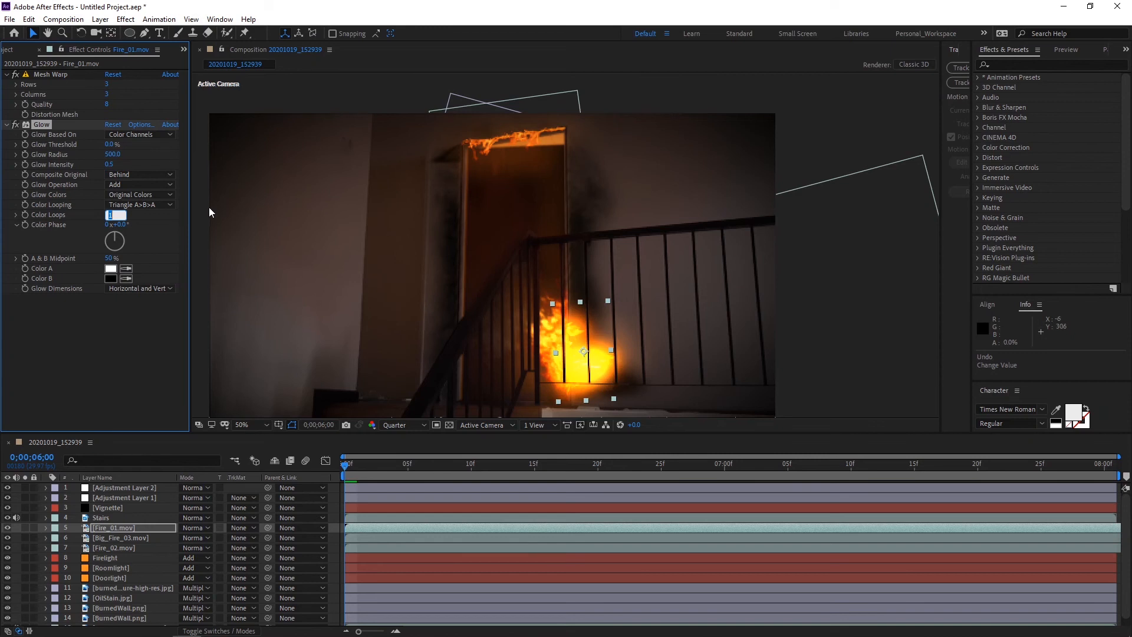
Step: Set the Fire_01.mov Glow to A & B Colors with a light orange Color A, and copy the effect to Big_Fire_03.mov and Fire_02.mov
click(150, 193)
click(150, 221)
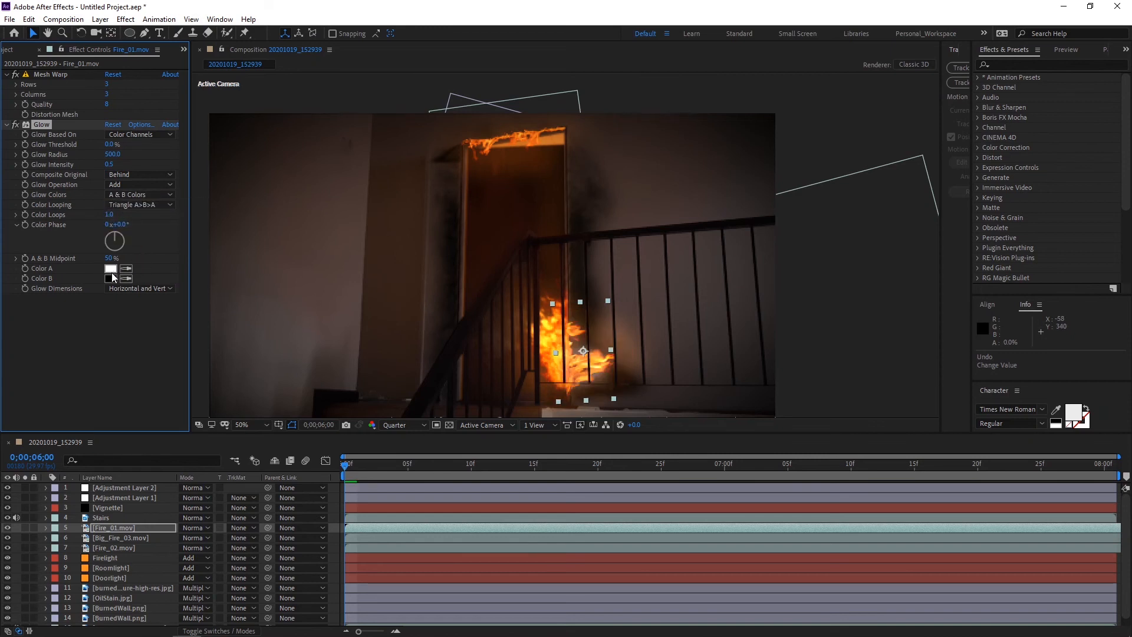
click(110, 269)
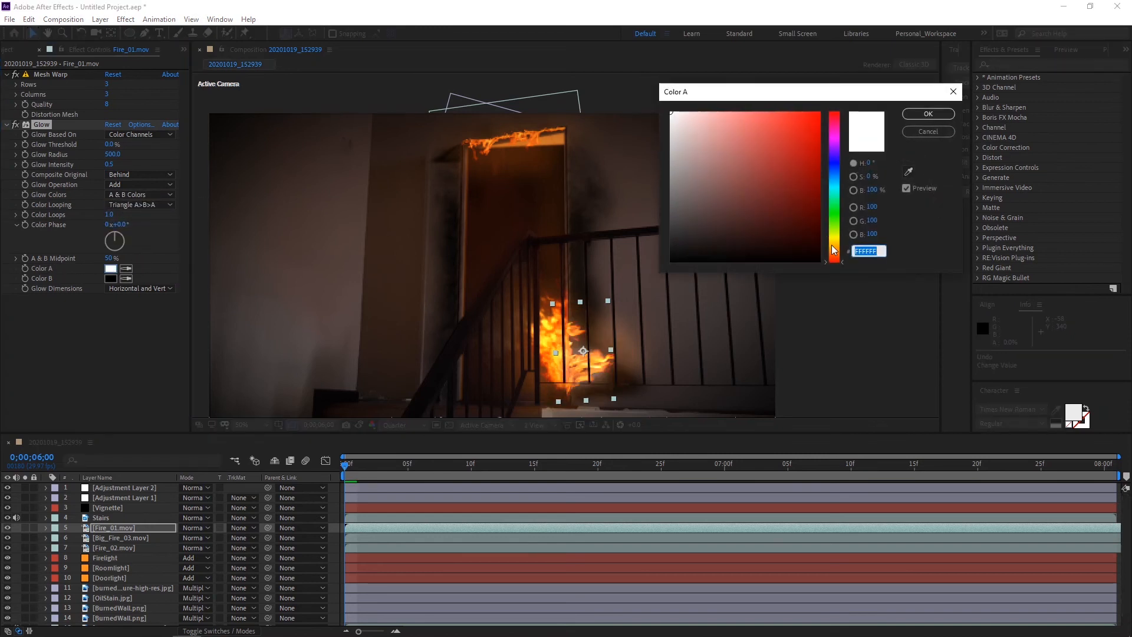
click(833, 249)
drag(788, 120, 766, 113)
click(941, 117)
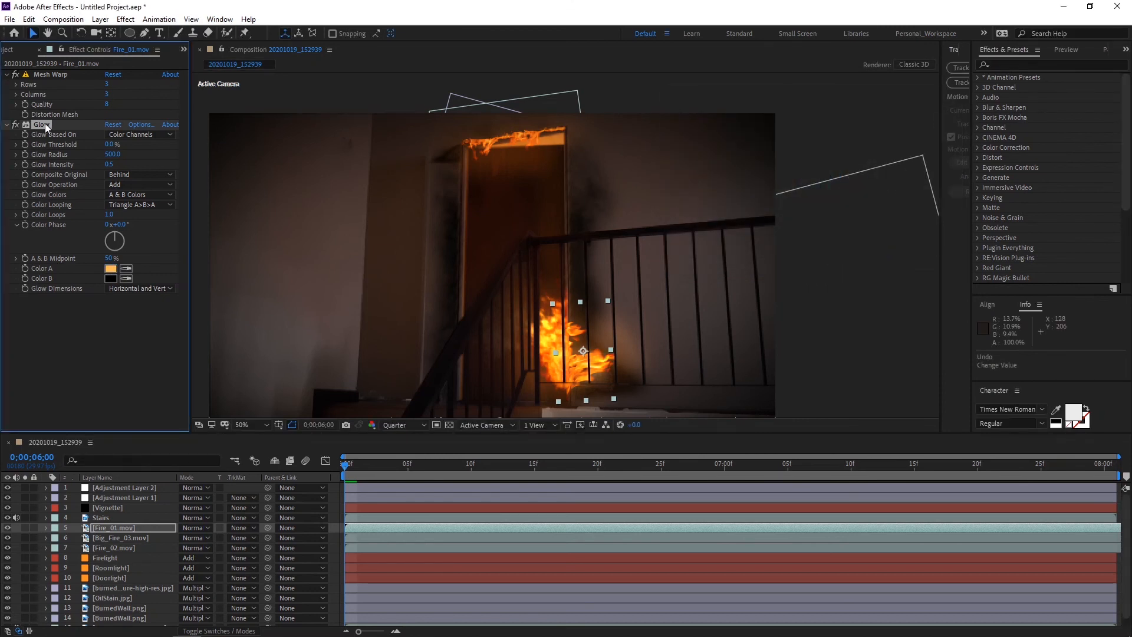
click(118, 538)
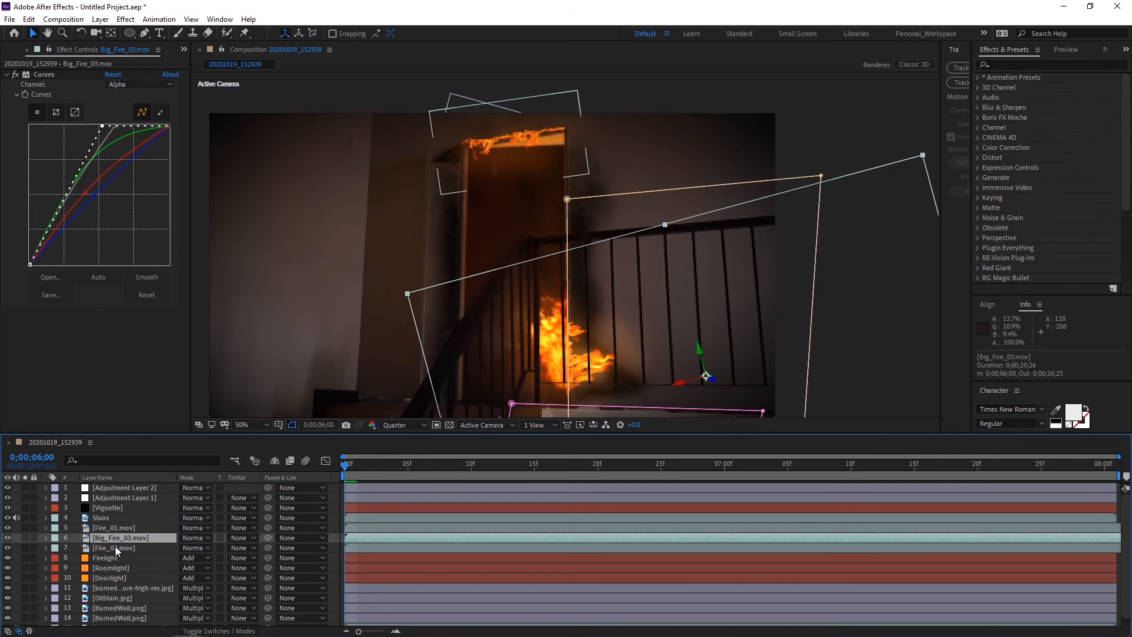
click(115, 546)
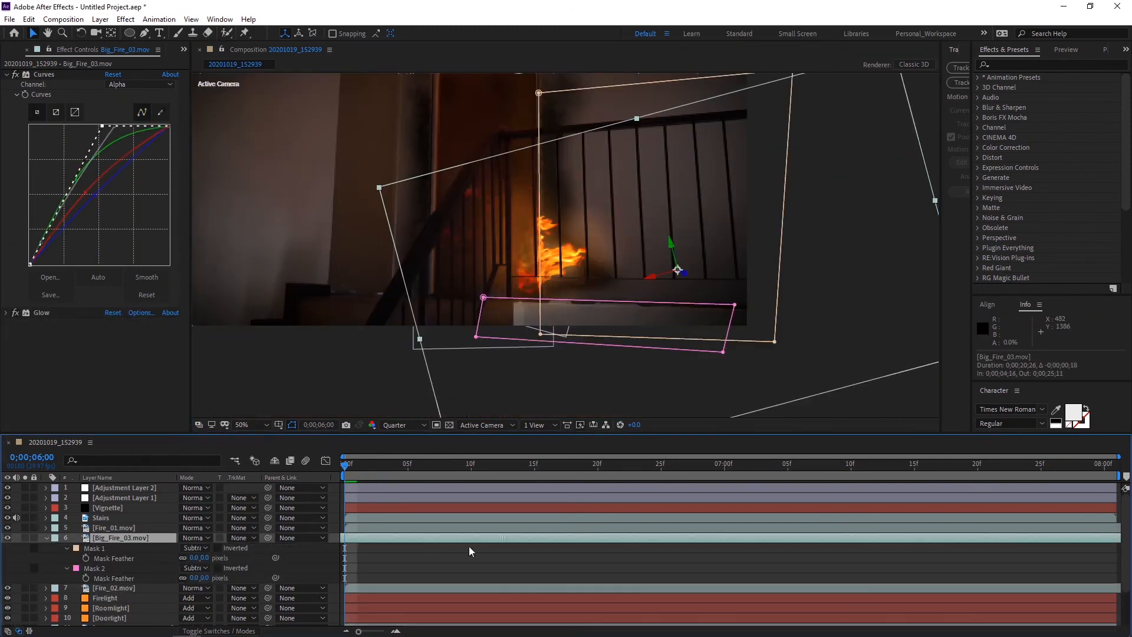
Step: Slide the Big_Fire_03.mov layer earlier in time and check its flames around 0;00;07;07
drag(469, 545, 328, 534)
drag(347, 465, 812, 462)
click(808, 380)
Step: Draw a curved Add mask around the doorway's base on Big_Fire_03.mov, place it above Mask 1, feather it 10 pixels and preview
click(109, 538)
key(g)
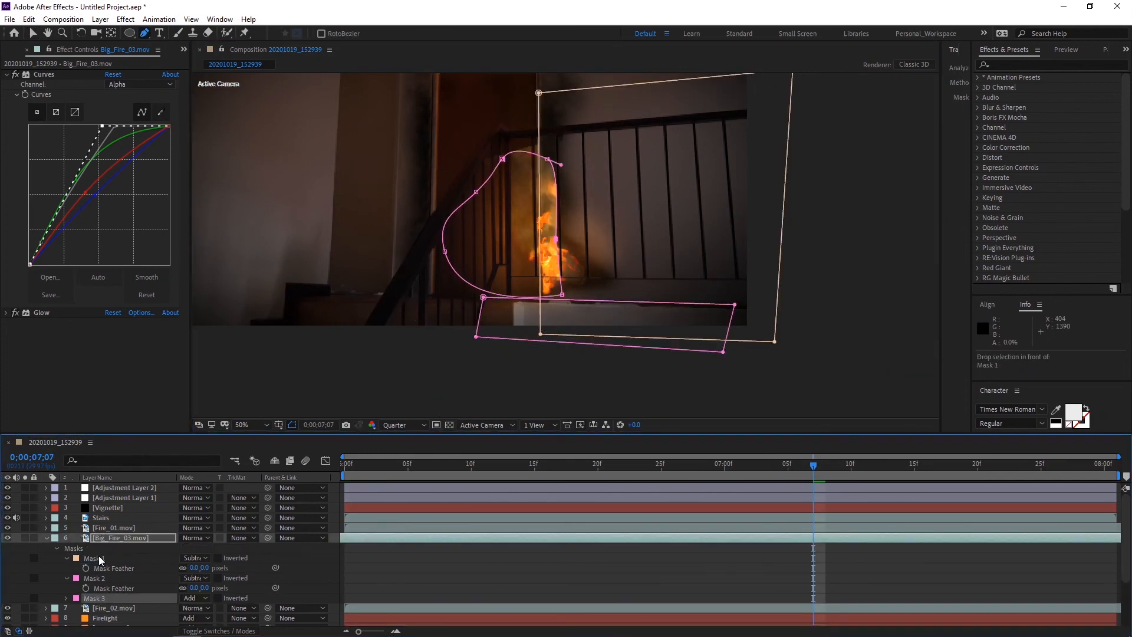
text(10)
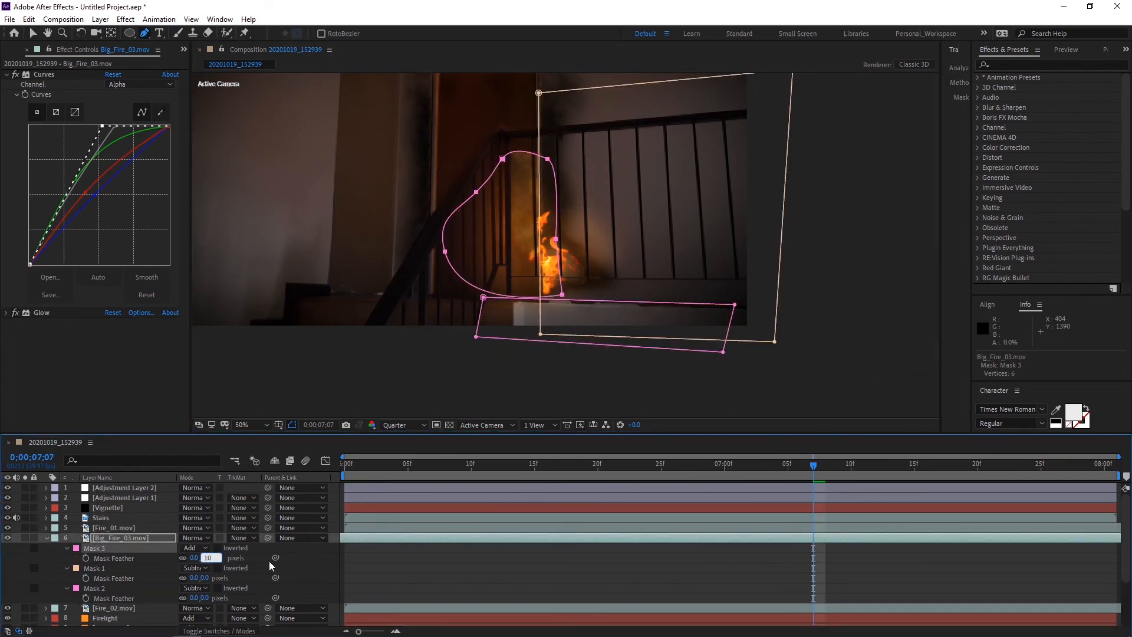
key(Return)
key(v)
click(841, 376)
drag(419, 463, 483, 462)
scroll(745, 269, down, 2)
key(space)
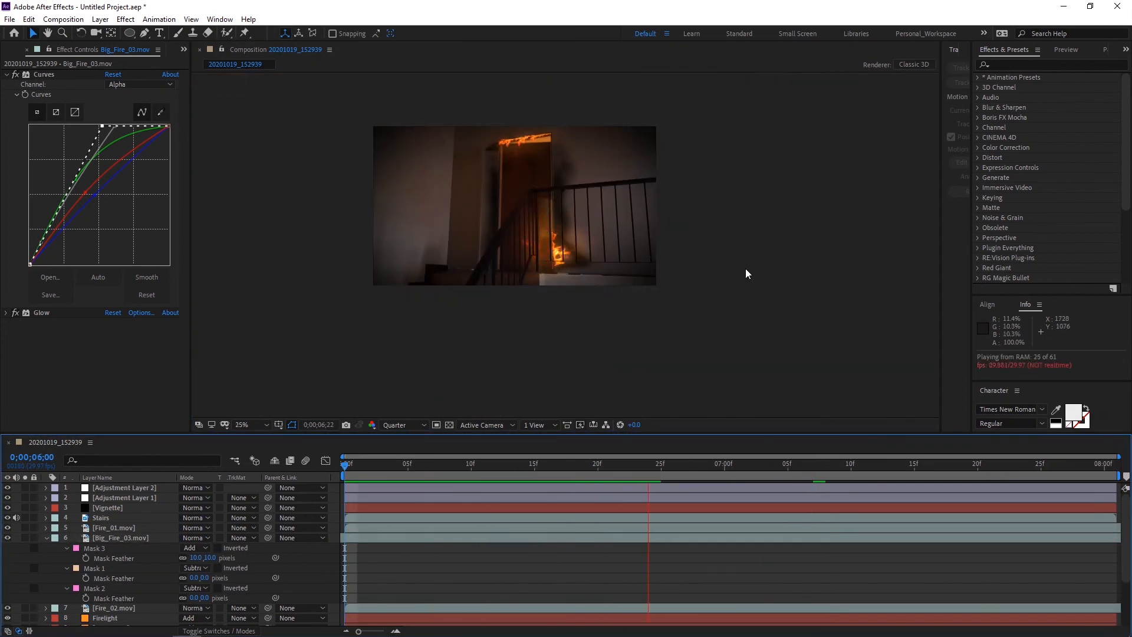
scroll(567, 245, up, 2)
key(space)
drag(543, 140, 611, 210)
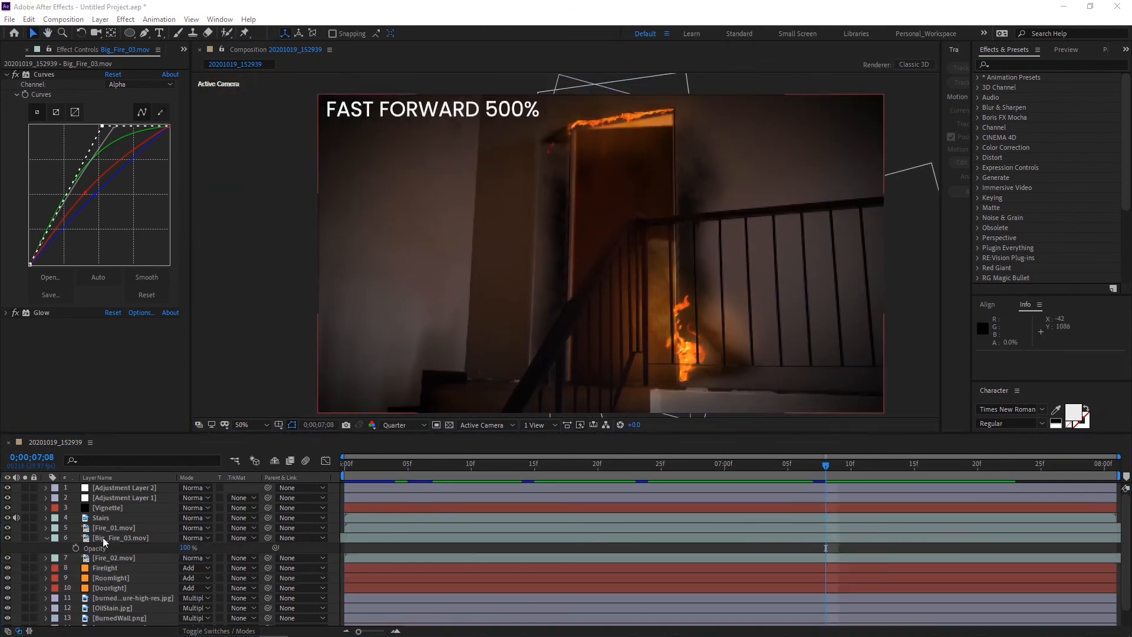
Step: Set the Big_Fire_03.mov Glow threshold to 10%, radius to 549 and intensity to 0.7, with a deeper orange Color A
click(114, 557)
click(116, 537)
click(6, 313)
scroll(106, 294, down, 2)
click(110, 282)
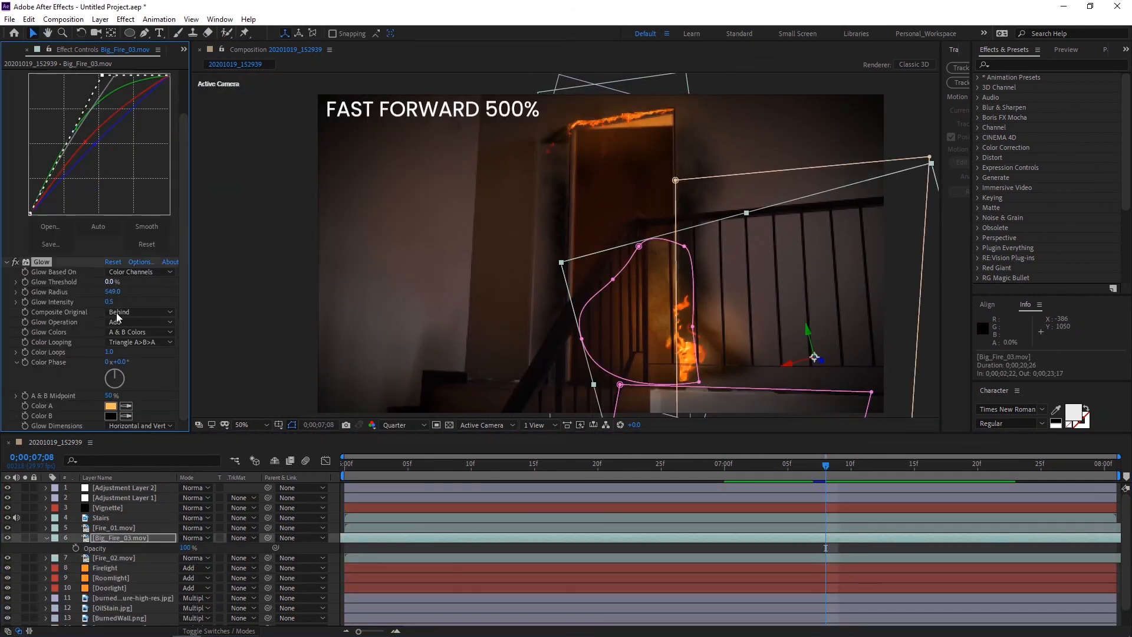
drag(109, 302, 112, 302)
click(110, 406)
click(833, 253)
click(927, 114)
click(264, 219)
click(111, 282)
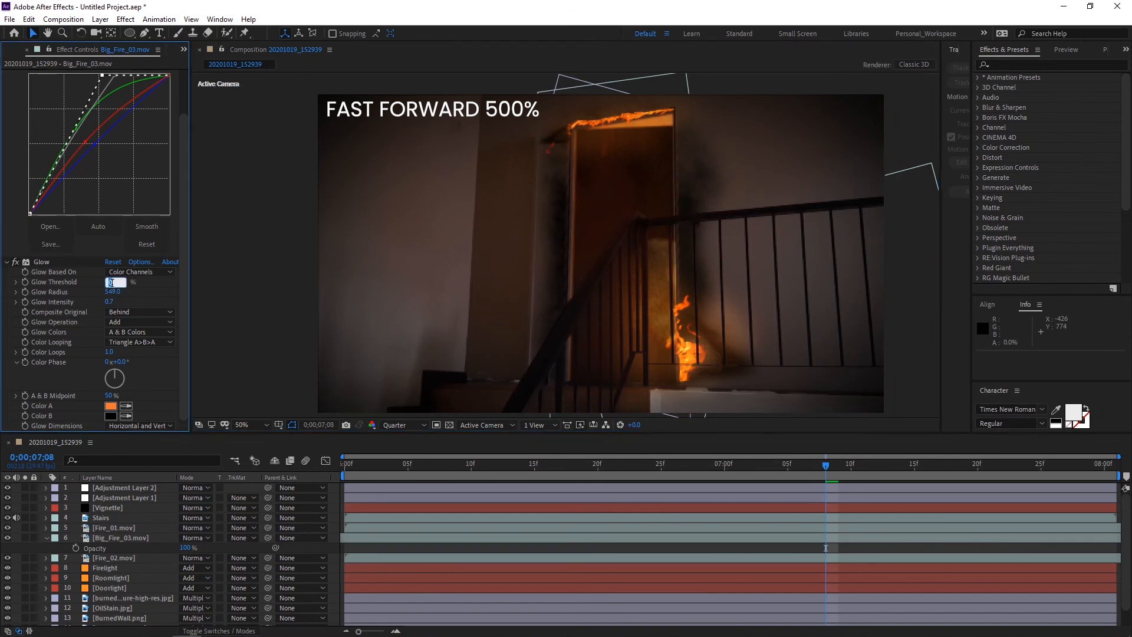
text(10)
key(Return)
Step: Reshape Mask 3 of Big_Fire_03.mov by adjusting its points and curve handles around the railing beside the flames
scroll(803, 171, up, 1)
drag(803, 172, 693, 146)
click(120, 538)
drag(601, 222, 659, 231)
drag(549, 288, 585, 348)
drag(507, 384, 550, 291)
drag(554, 311, 654, 264)
click(548, 292)
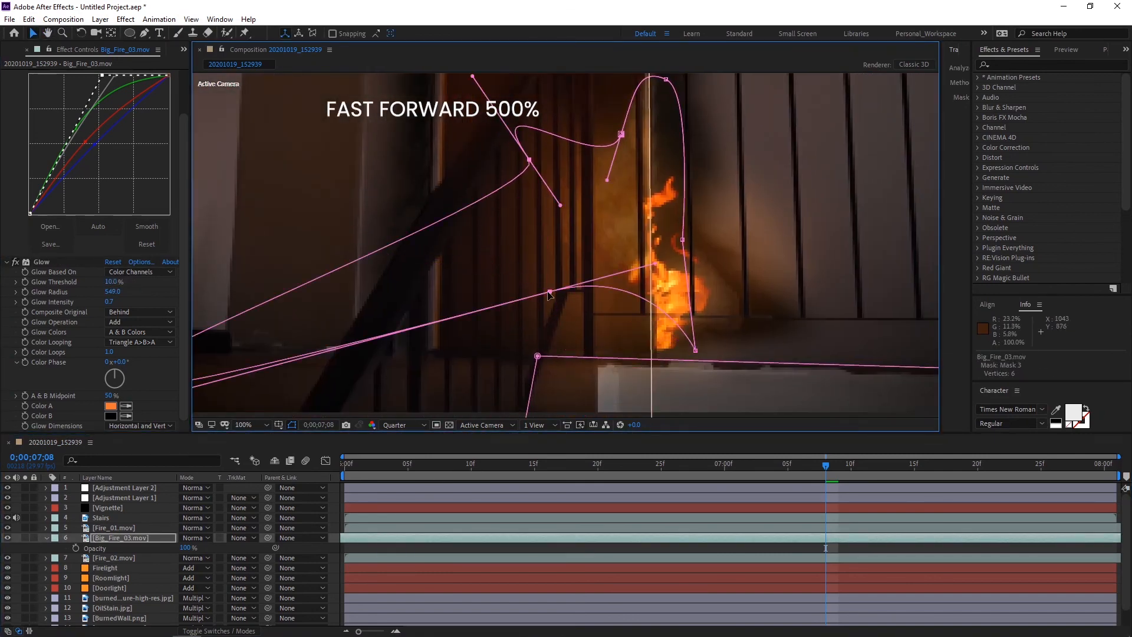
drag(549, 292, 508, 313)
Step: Set the Mask 3 feather of Big_Fire_03.mov to 15 pixels and check the flames at 0;00;07;10
click(108, 538)
key(f)
click(204, 557)
text(15)
key(Return)
click(448, 572)
drag(826, 465, 850, 466)
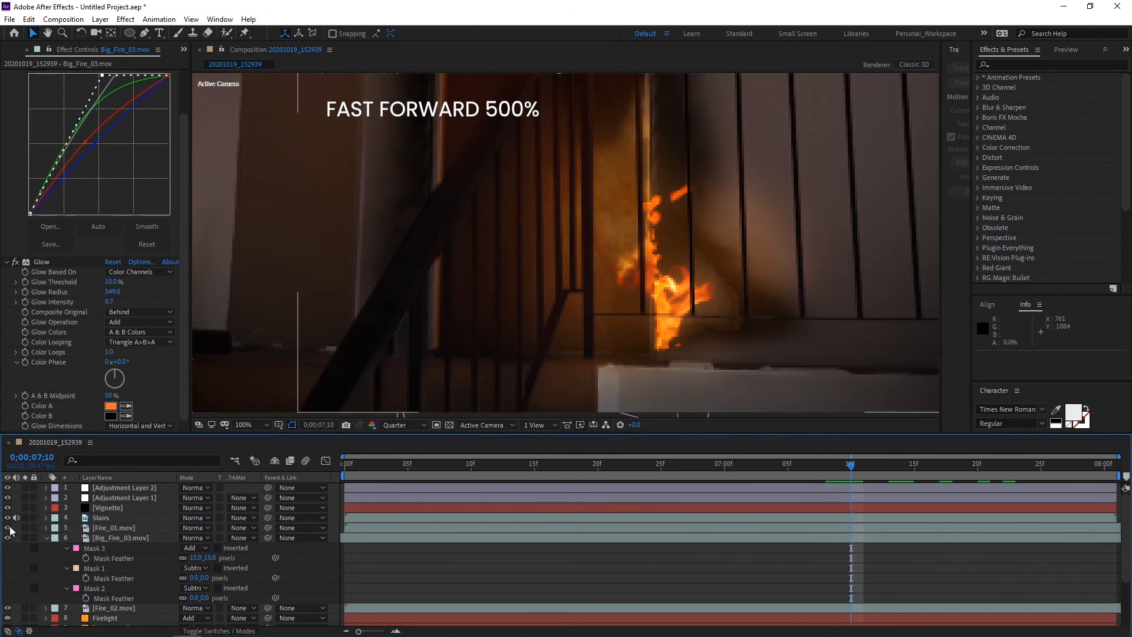
Step: Try a much steeper alpha curve on Big_Fire_03.mov and inspect the flames at 0;00;06;10
click(120, 538)
scroll(102, 176, up, 1)
drag(102, 102, 49, 101)
scroll(909, 203, down, 1)
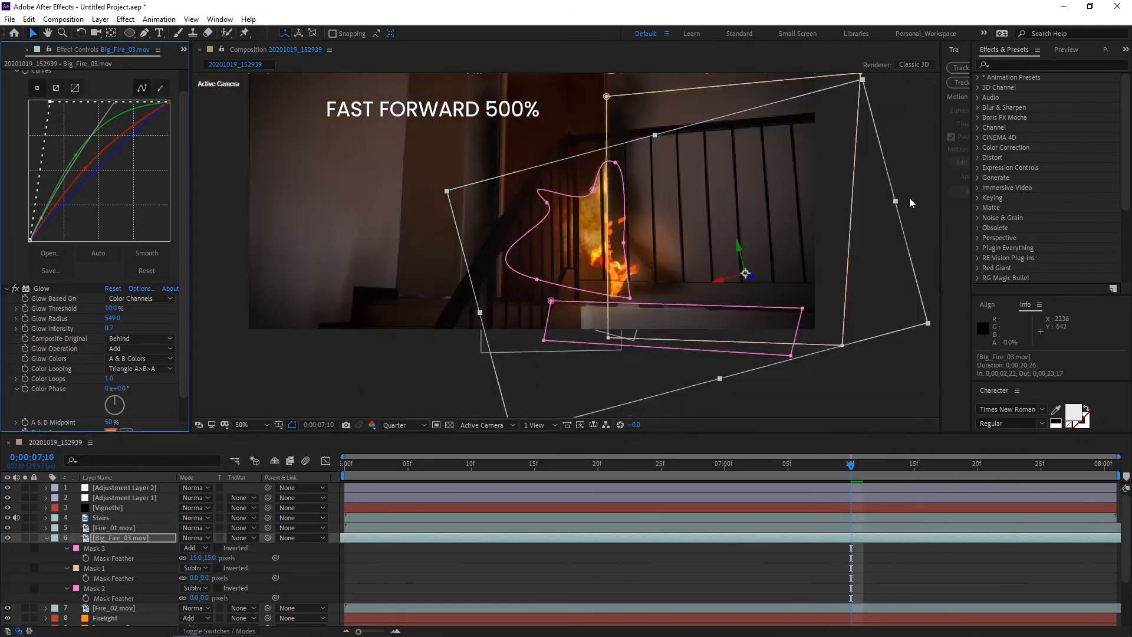
drag(909, 198, 902, 290)
click(902, 290)
drag(811, 468, 471, 466)
Step: Lower the color curves of Big_Fire_03.mov toward the diagonal, make its alpha curve less steep and preview the flames
mouse_move(49, 102)
mouse_down()
mouse_move(36, 83)
mouse_move(59, 100)
mouse_up()
drag(85, 169, 92, 169)
drag(76, 155, 80, 156)
drag(115, 102, 185, 105)
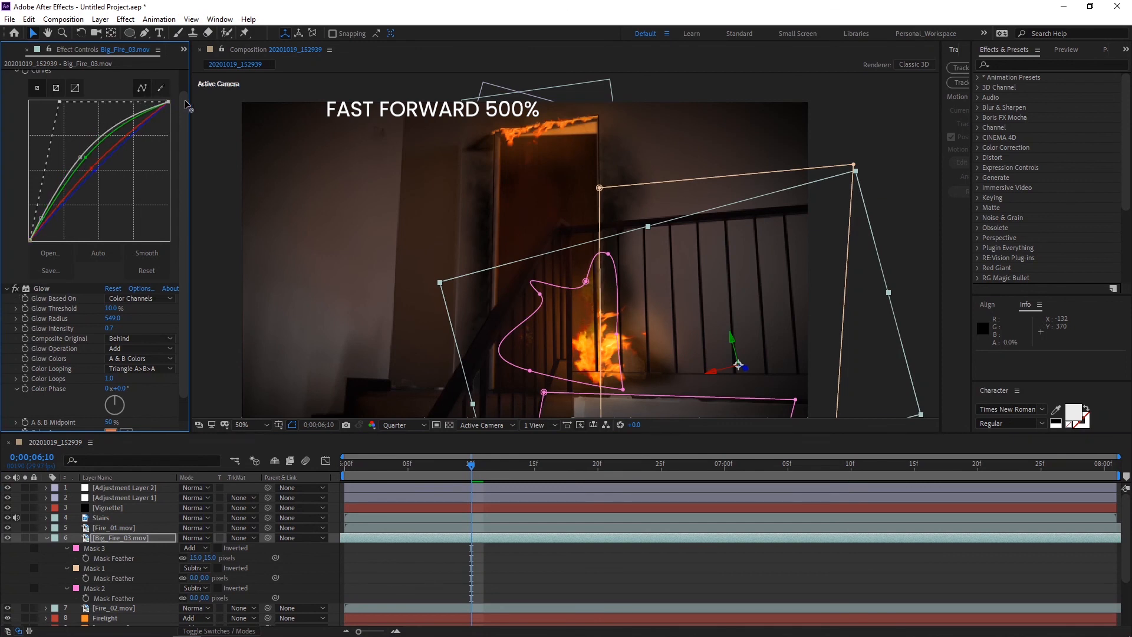
drag(80, 157, 98, 165)
drag(41, 218, 43, 223)
drag(86, 158, 87, 163)
drag(60, 101, 121, 101)
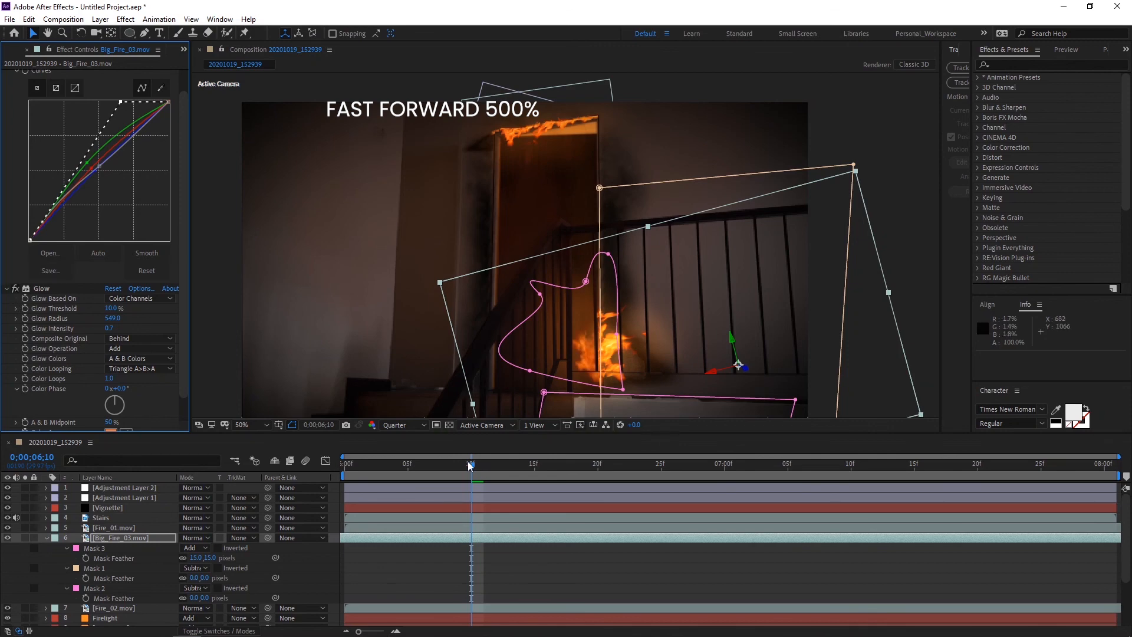
key(space)
drag(470, 465, 686, 466)
click(810, 161)
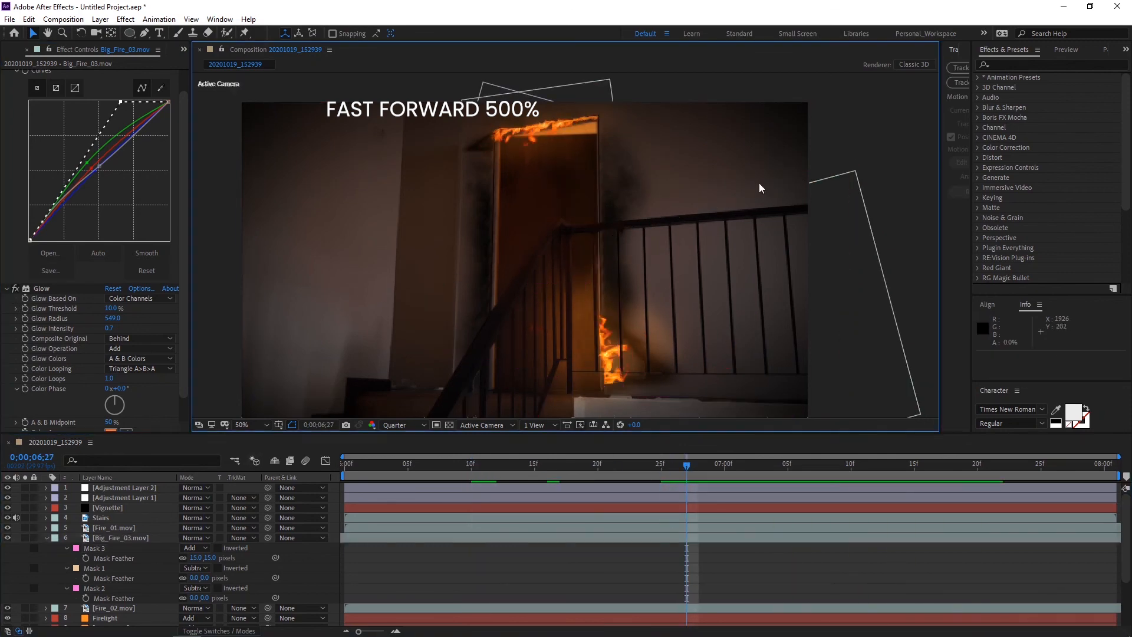
Step: Set the Mask 2 feather of the Firelight layer to 380 pixels and preview the composite from the start
click(120, 537)
key(f)
click(105, 557)
key(f)
drag(207, 597, 360, 599)
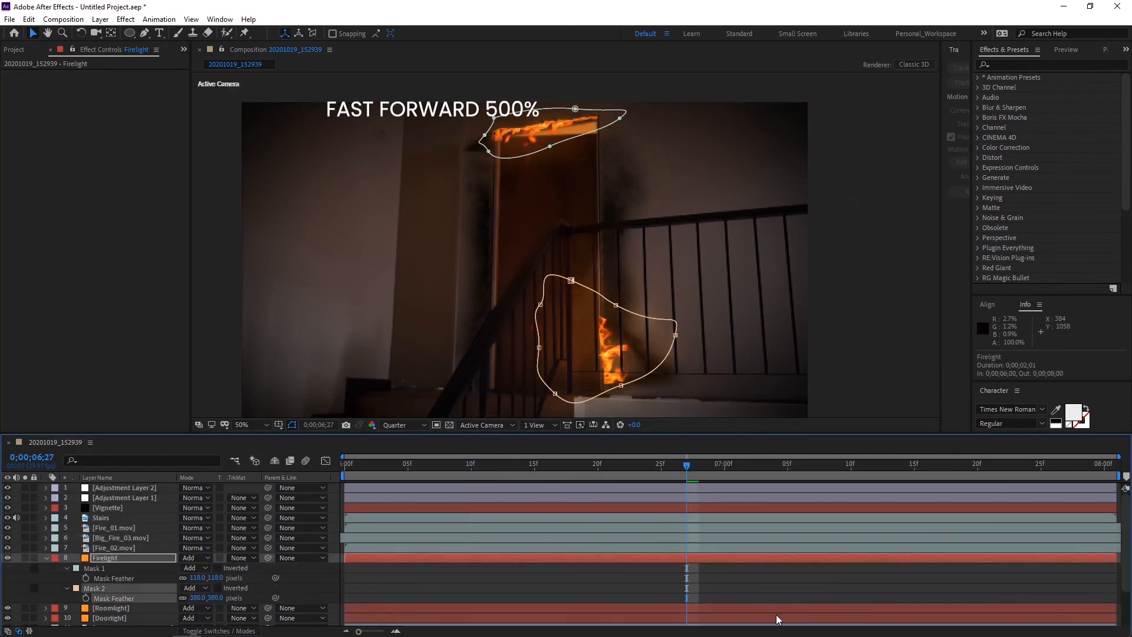
click(766, 586)
drag(686, 466, 344, 465)
key(space)
key(space)
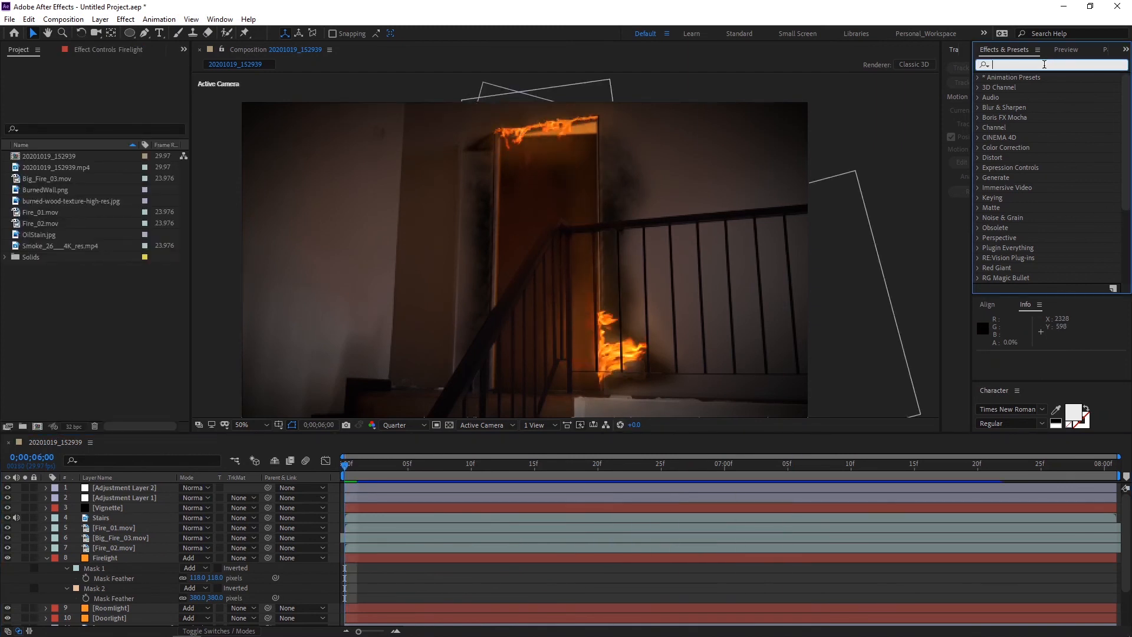
Step: Find CC Force Motion Blur, apply it to Fire_02.mov, and copy the effect to Big_Fire_03.mov and Fire_01.mov
text(force)
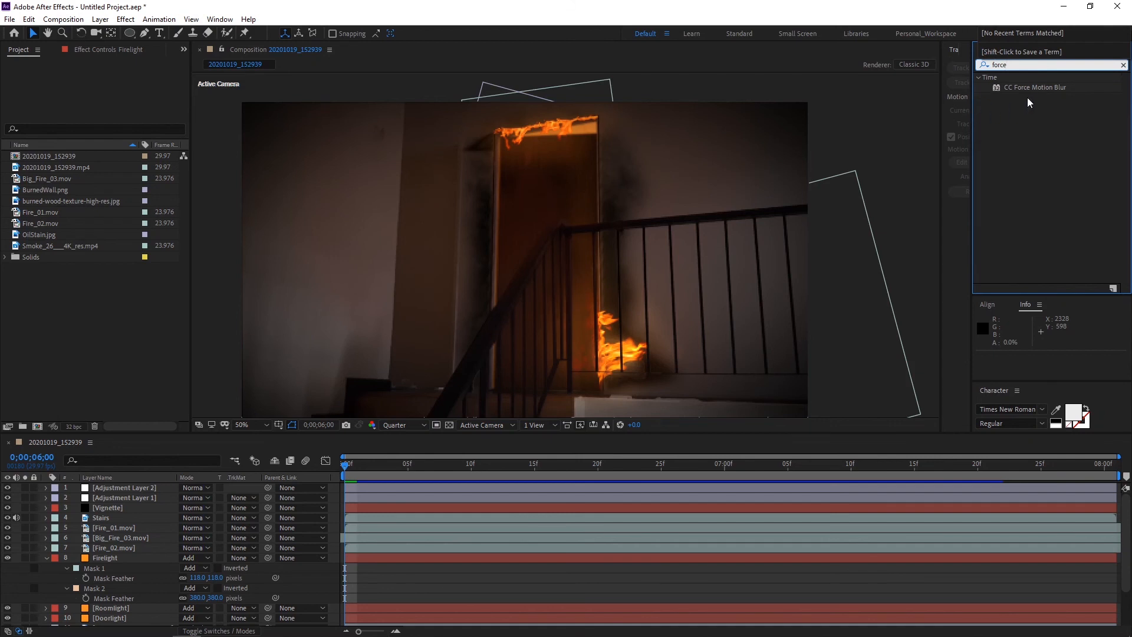
drag(1035, 87, 108, 554)
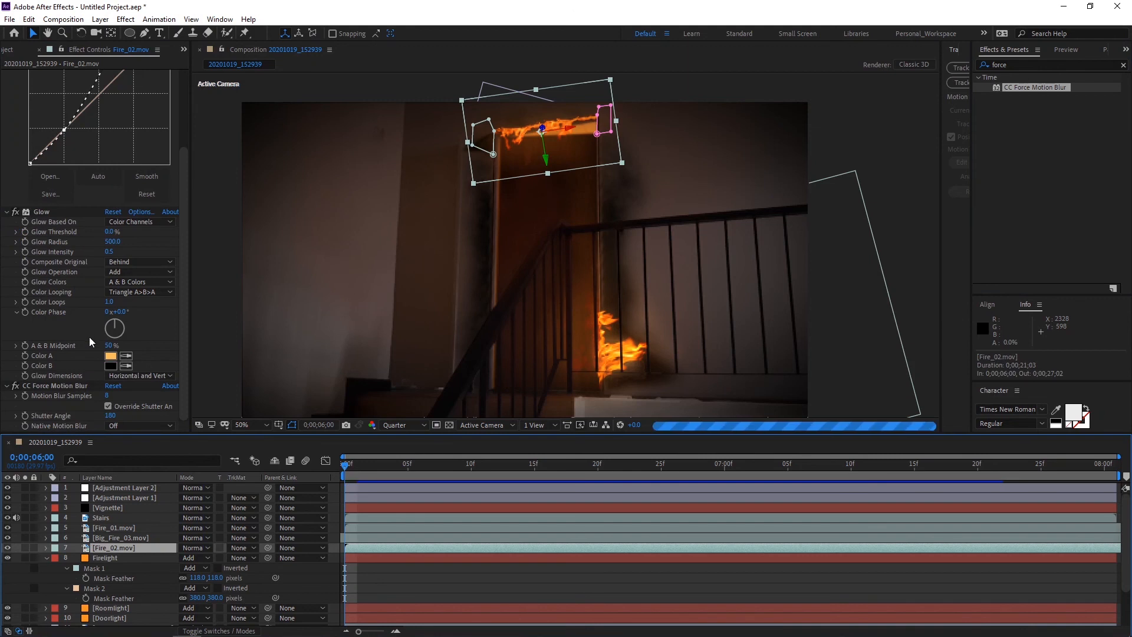
click(50, 386)
key(ctrl+c)
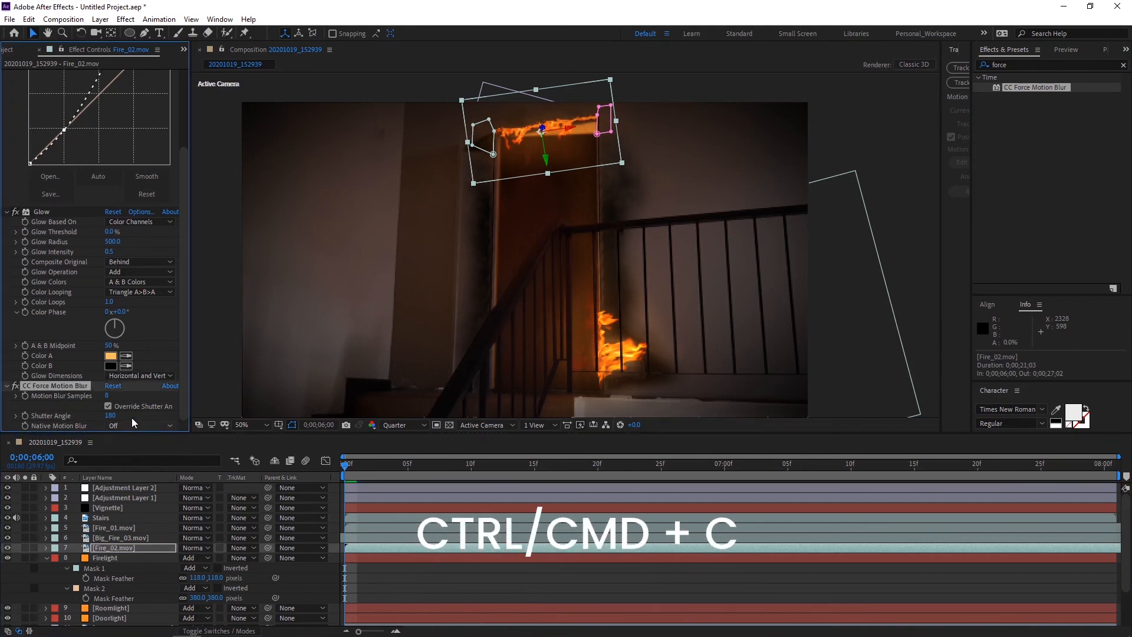
click(113, 538)
key(ctrl+v)
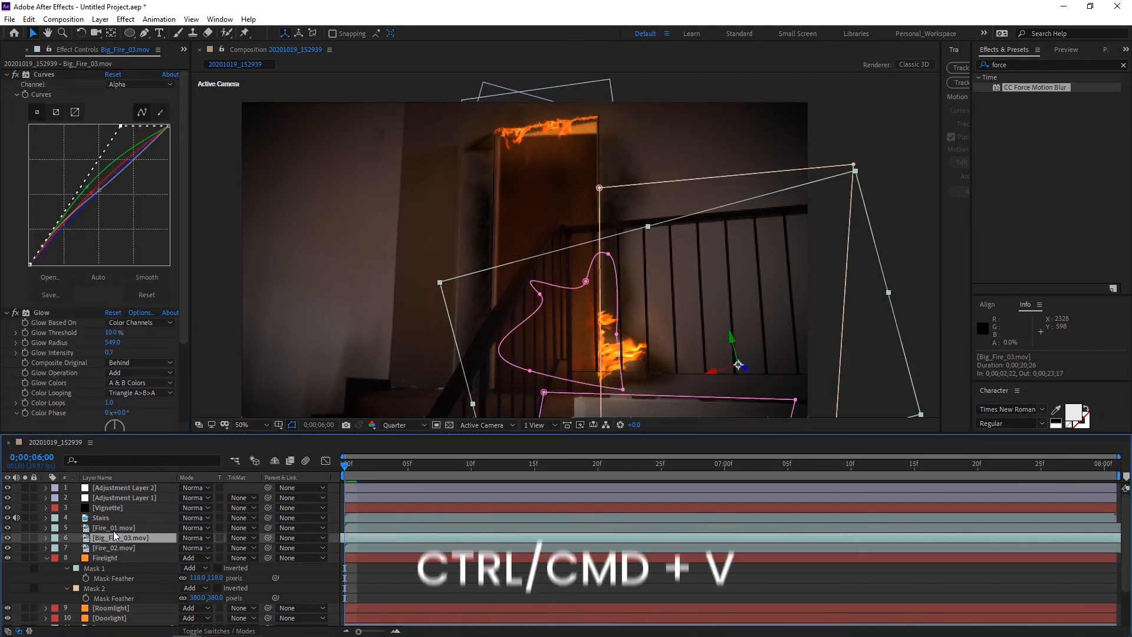
click(114, 531)
key(ctrl+v)
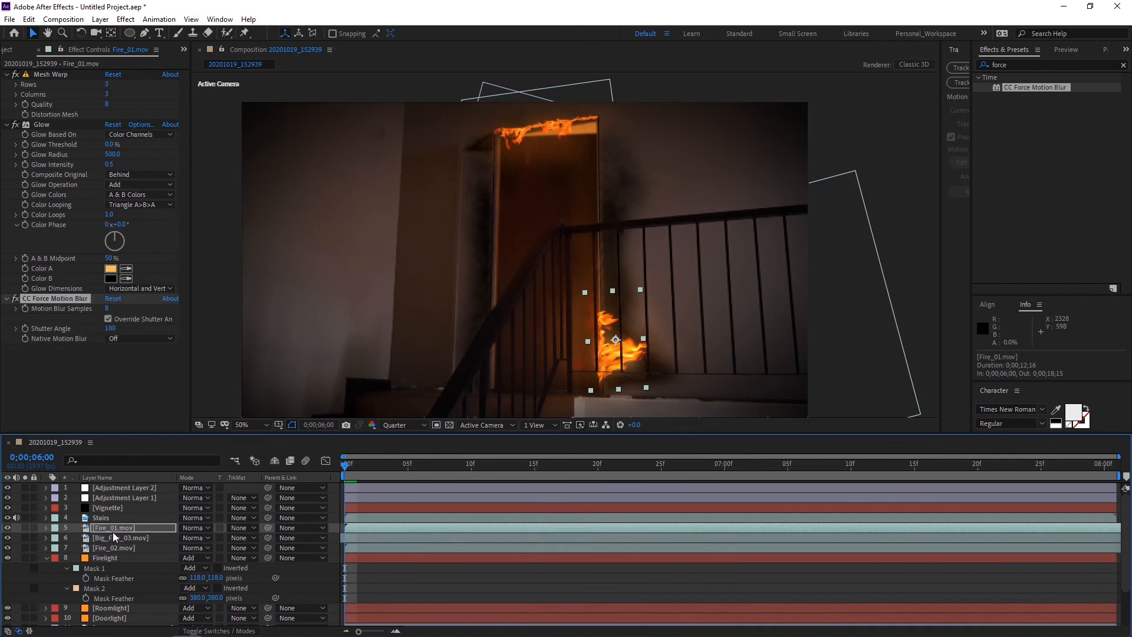